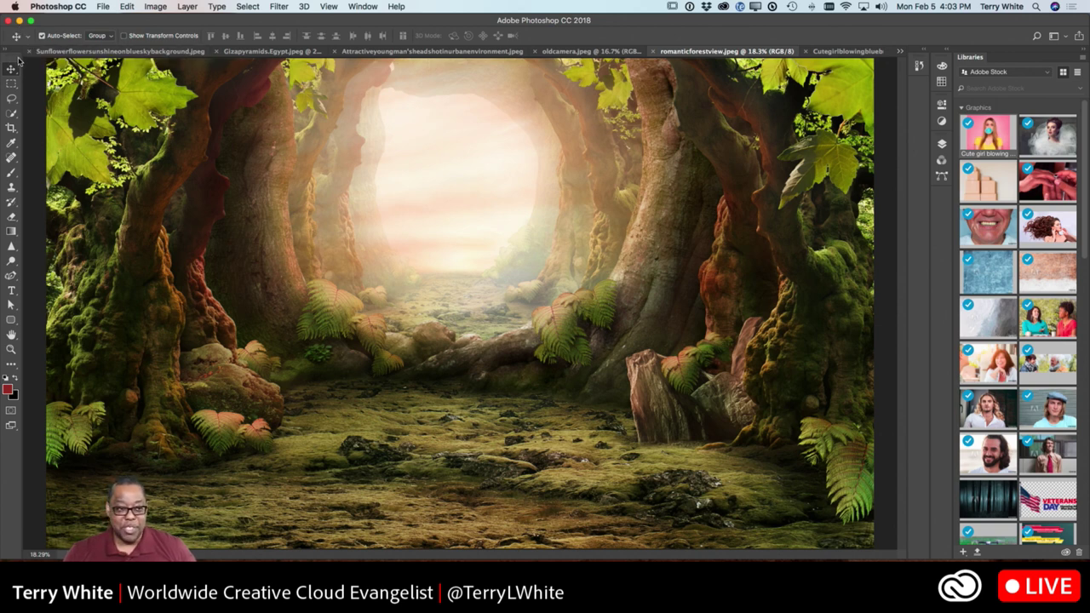
# - Look at the sunflower and Giza pyramids images, ending with the sunflower image as the active document
pyautogui.click(127, 52)
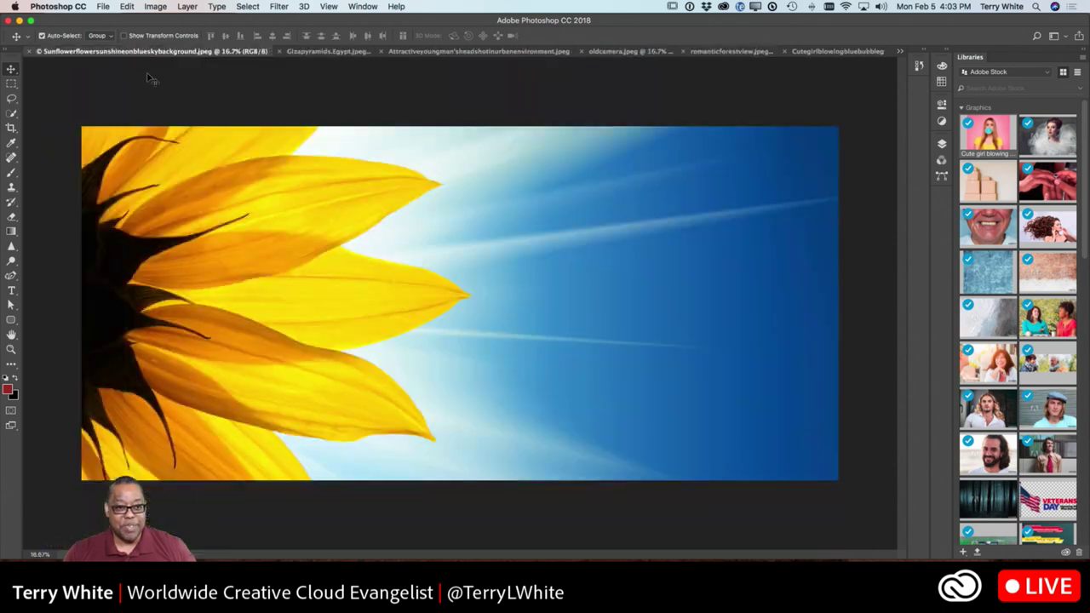
pyautogui.click(300, 53)
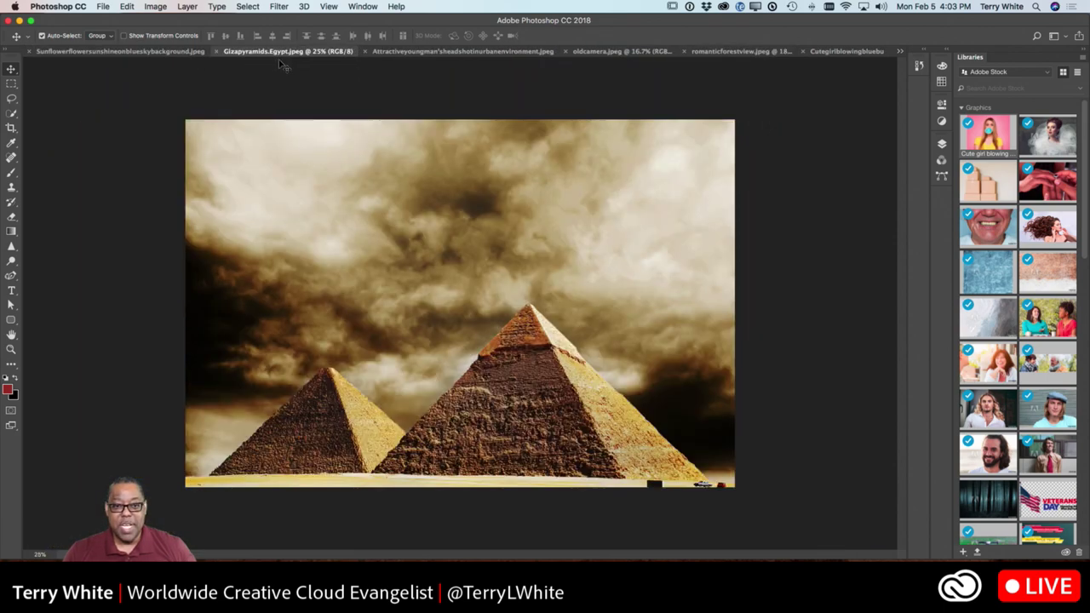
pyautogui.click(166, 53)
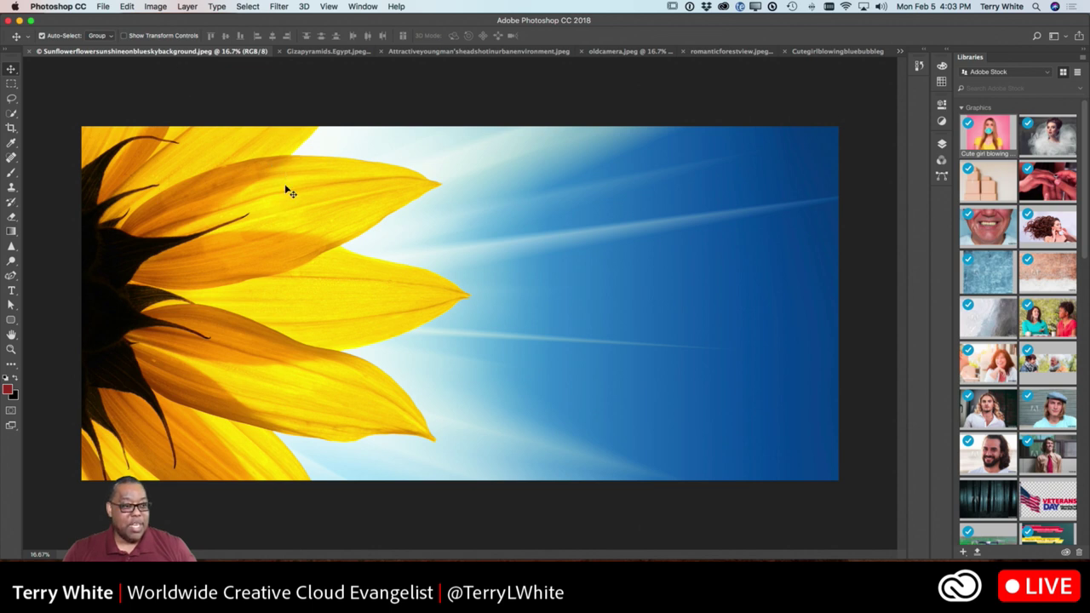
# - Activate the Brush Tool and set the foreground color to dark red 8c160c
pyautogui.click(11, 174)
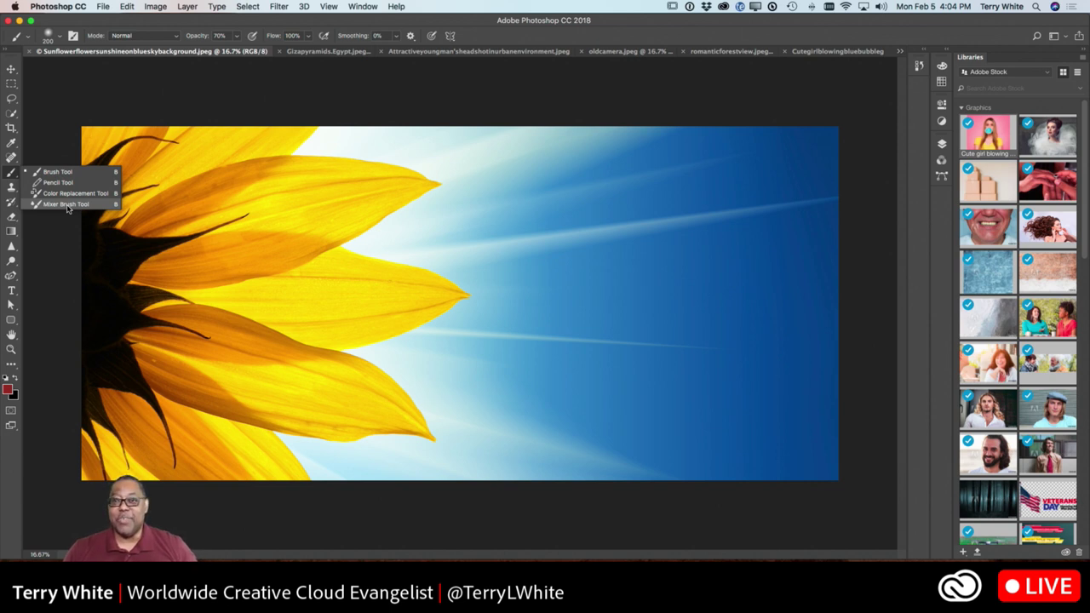
pyautogui.click(60, 173)
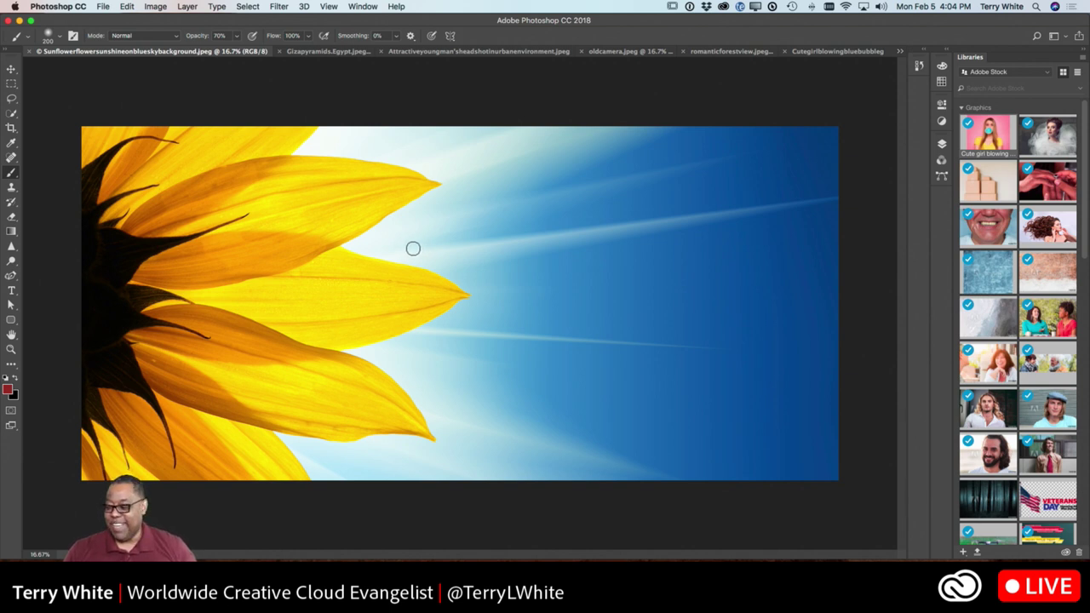
pyautogui.click(7, 390)
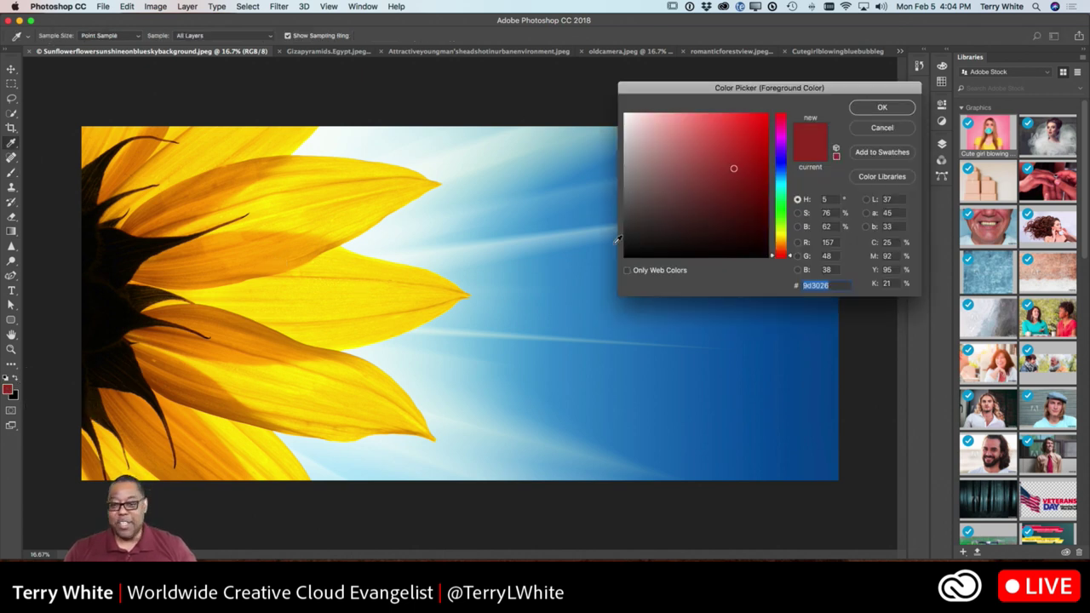
pyautogui.click(756, 177)
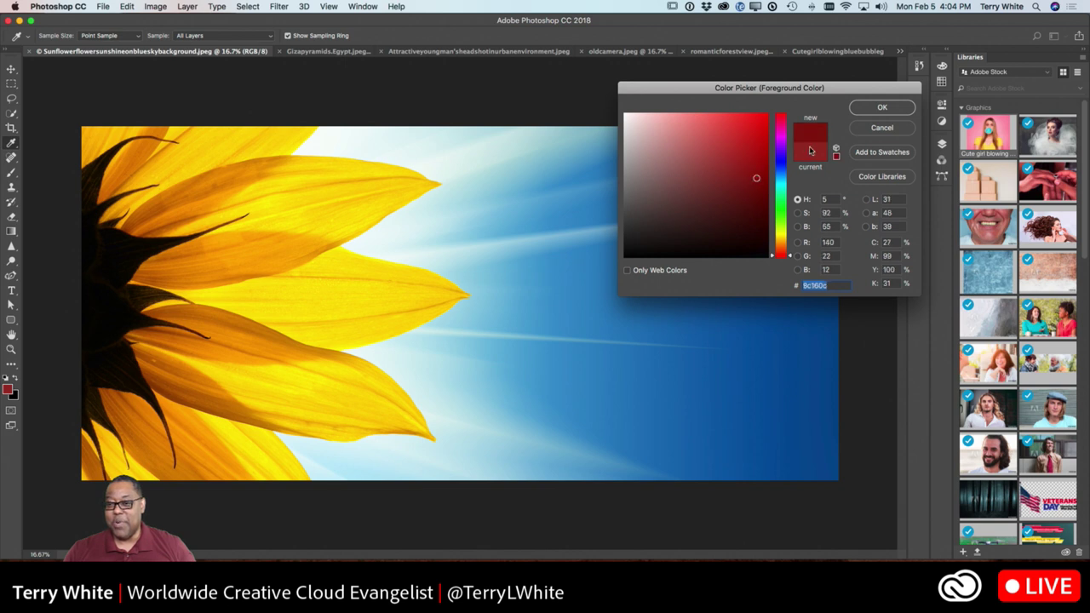
pyautogui.click(884, 107)
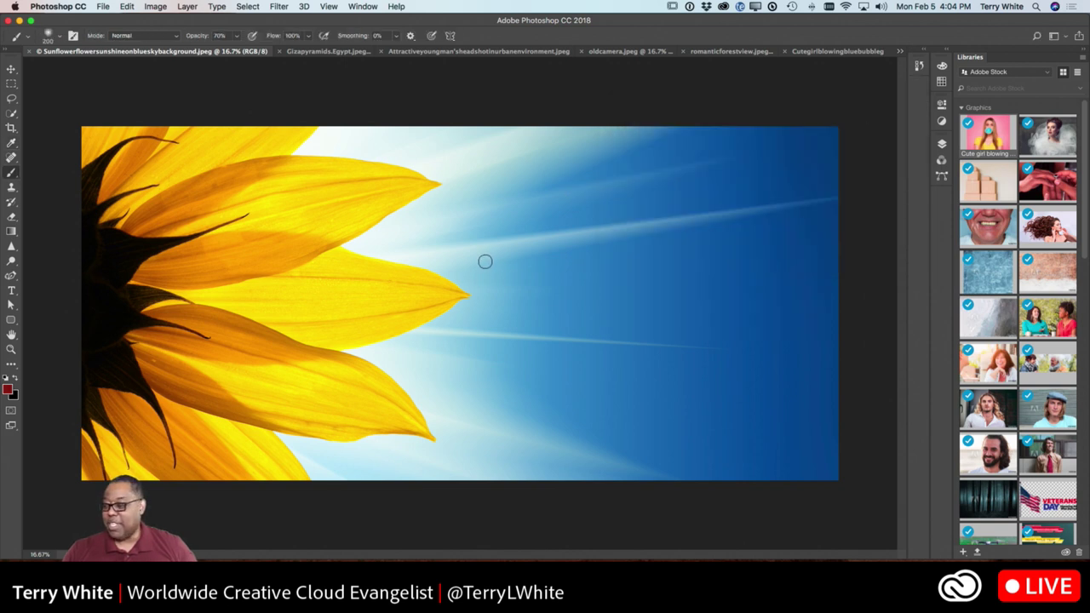
# - Try a curved dark red brush stroke across the blue sky directly on the Background layer, and undo it
pyautogui.moveTo(462, 340)
pyautogui.mouseDown()
pyautogui.moveTo(596, 283)
pyautogui.moveTo(690, 275)
pyautogui.mouseUp()
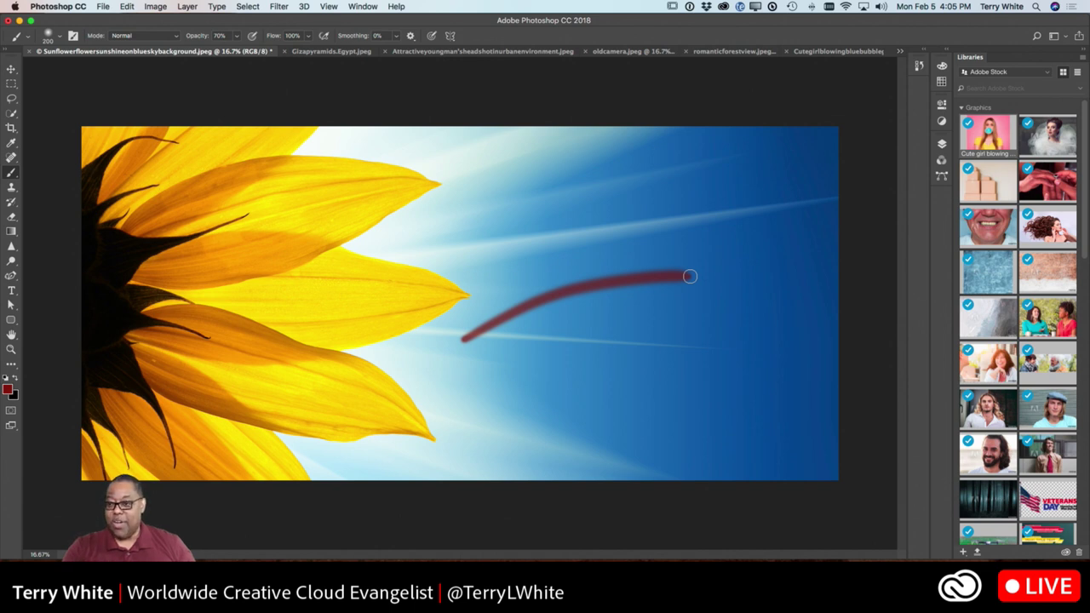
pyautogui.click(943, 144)
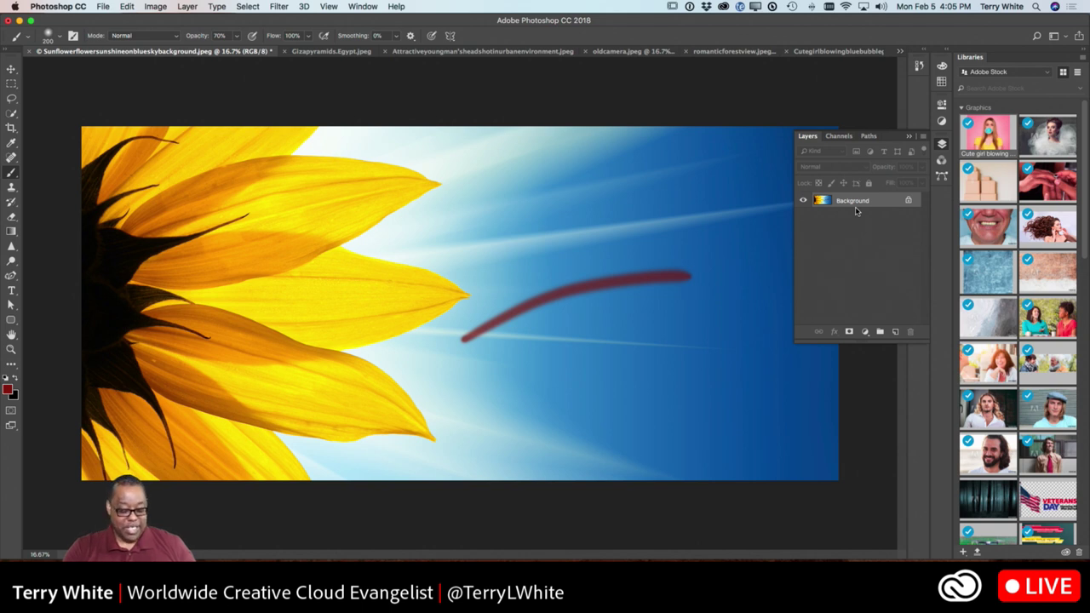
pyautogui.press('super+z')
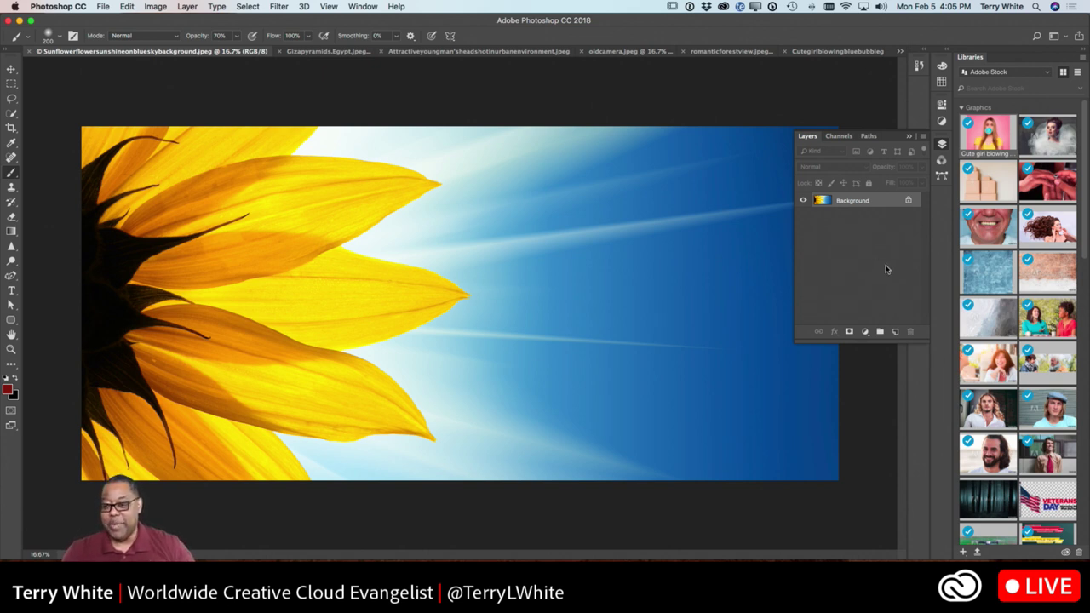
# - Paint the word "Cool" across the blue sky on a new layer, and toggle that layer's visibility off and on
pyautogui.click(894, 332)
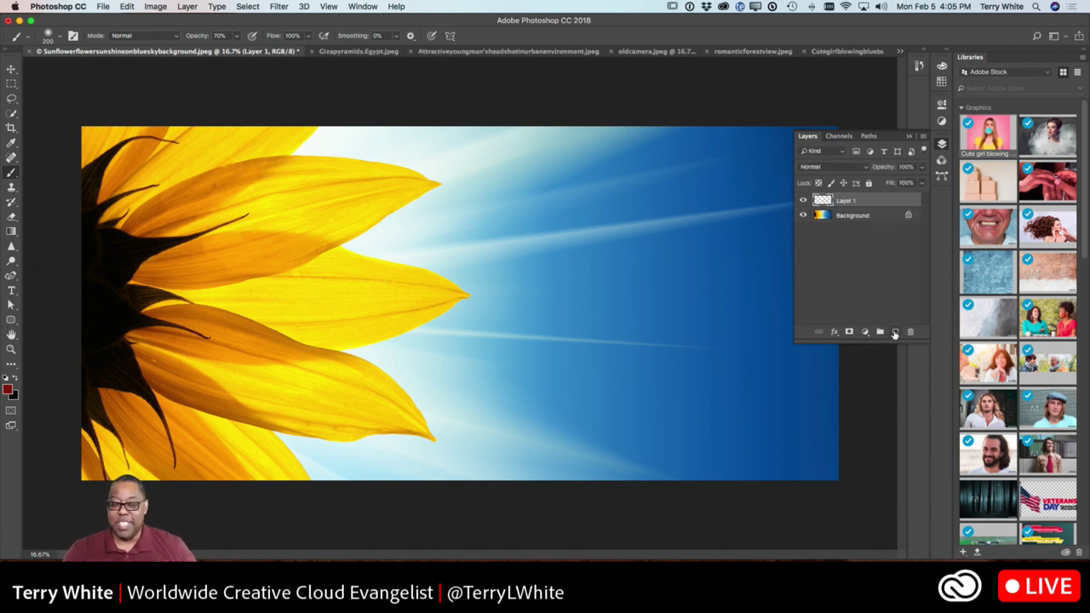
pyautogui.moveTo(573, 277)
pyautogui.mouseDown()
pyautogui.moveTo(505, 352)
pyautogui.moveTo(562, 362)
pyautogui.mouseUp()
pyautogui.moveTo(617, 309)
pyautogui.mouseDown()
pyautogui.moveTo(624, 337)
pyautogui.moveTo(653, 315)
pyautogui.moveTo(676, 346)
pyautogui.moveTo(766, 390)
pyautogui.mouseUp()
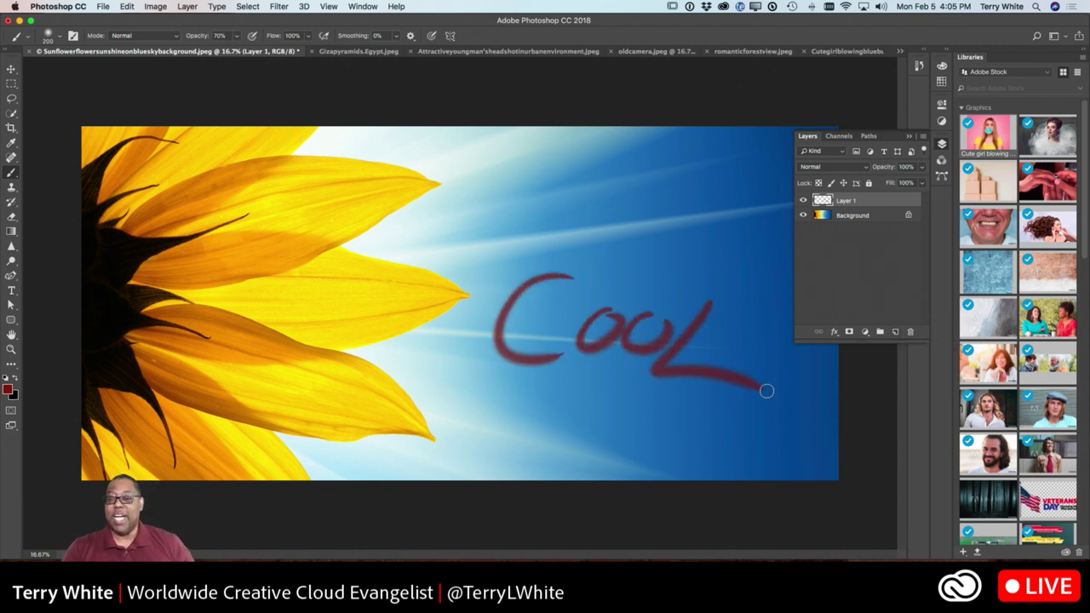
pyautogui.click(803, 200)
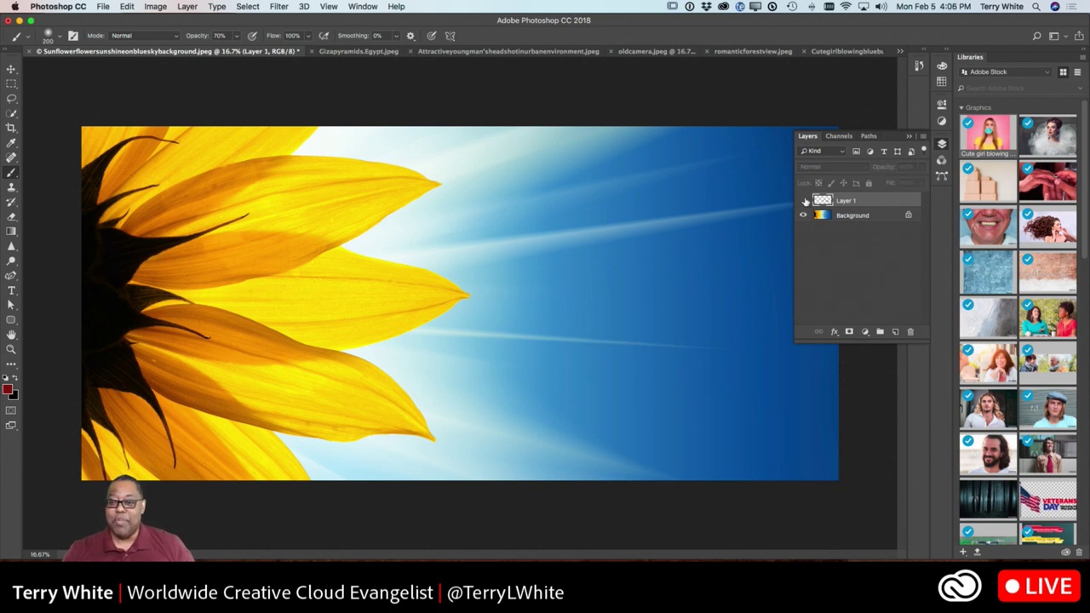
pyautogui.click(803, 200)
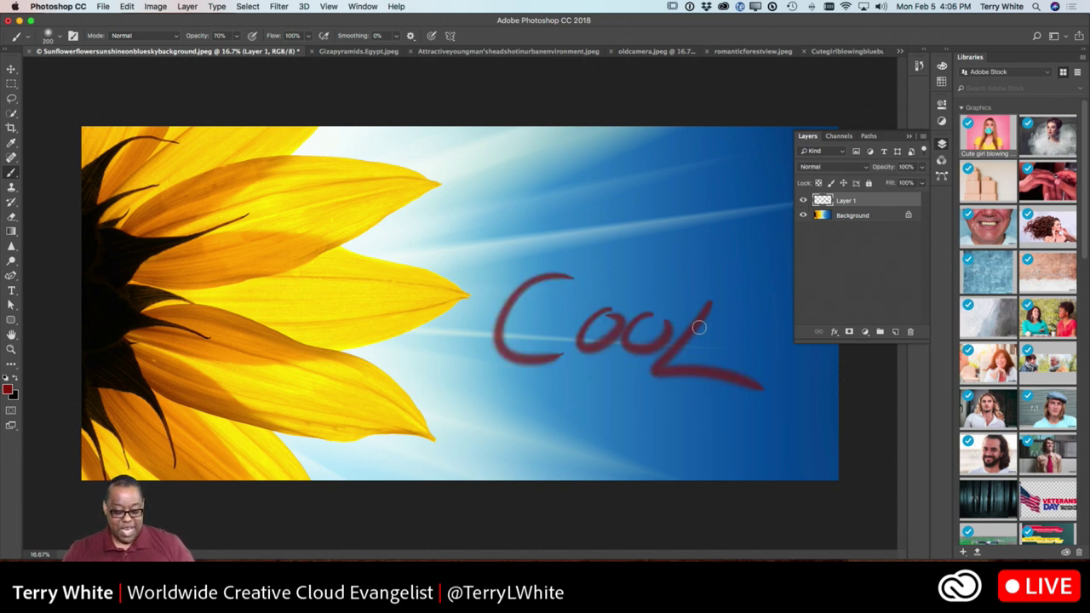
# - Move the painted "Cool" lettering higher in the sky, and delete its layer
pyautogui.press('v')
pyautogui.moveTo(687, 338); pyautogui.dragTo(677, 272)
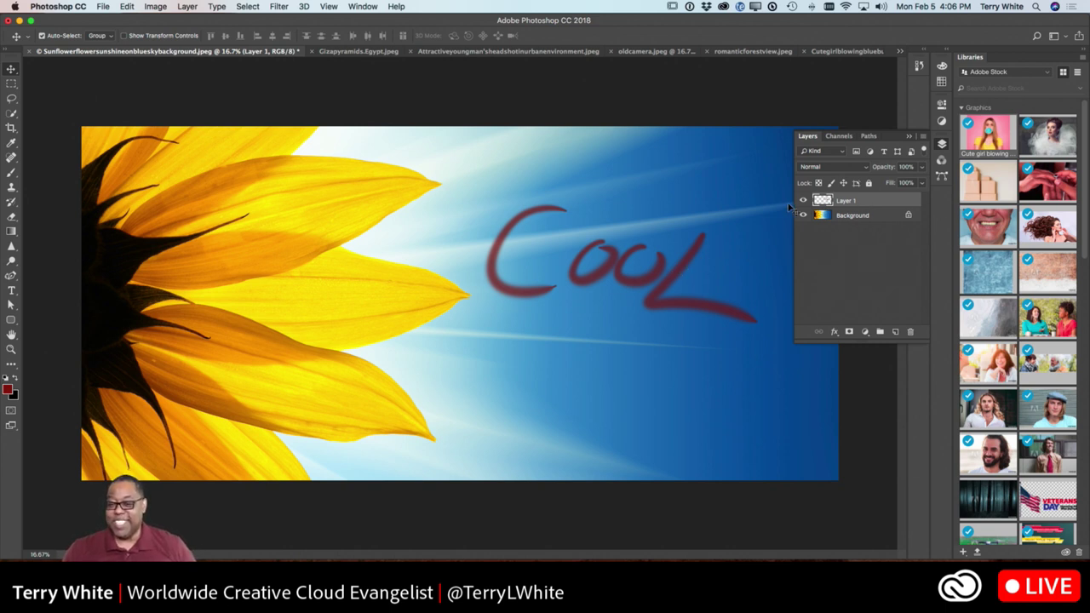
pyautogui.moveTo(886, 201); pyautogui.dragTo(909, 331)
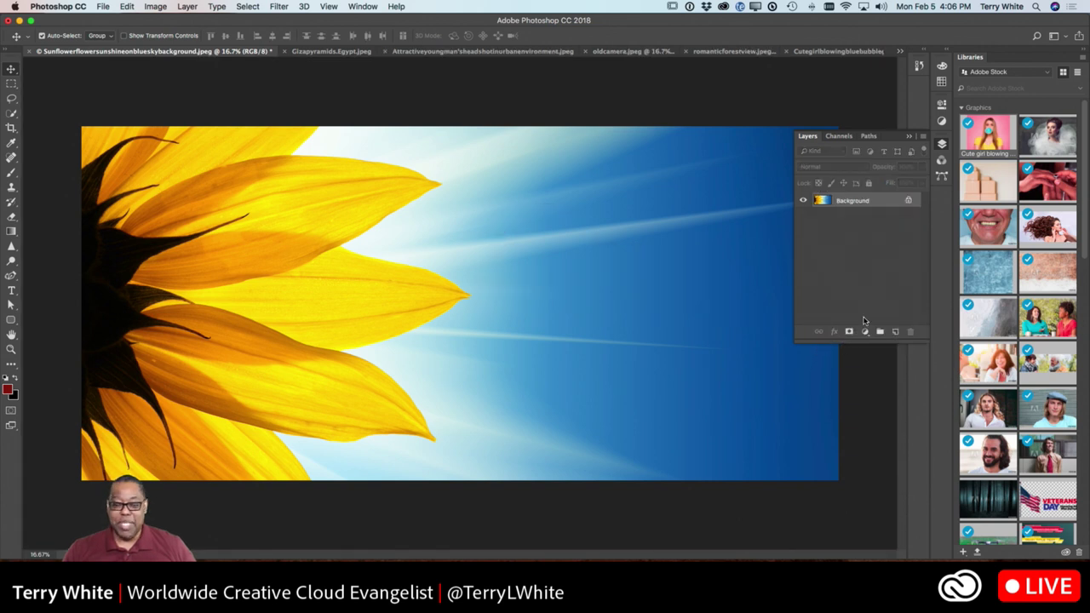
# - Recolor the outer half of the middle sunflower petal with the Color Replacement Tool at brush size 400
pyautogui.click(11, 173)
pyautogui.moveTo(12, 172); pyautogui.dragTo(57, 184)
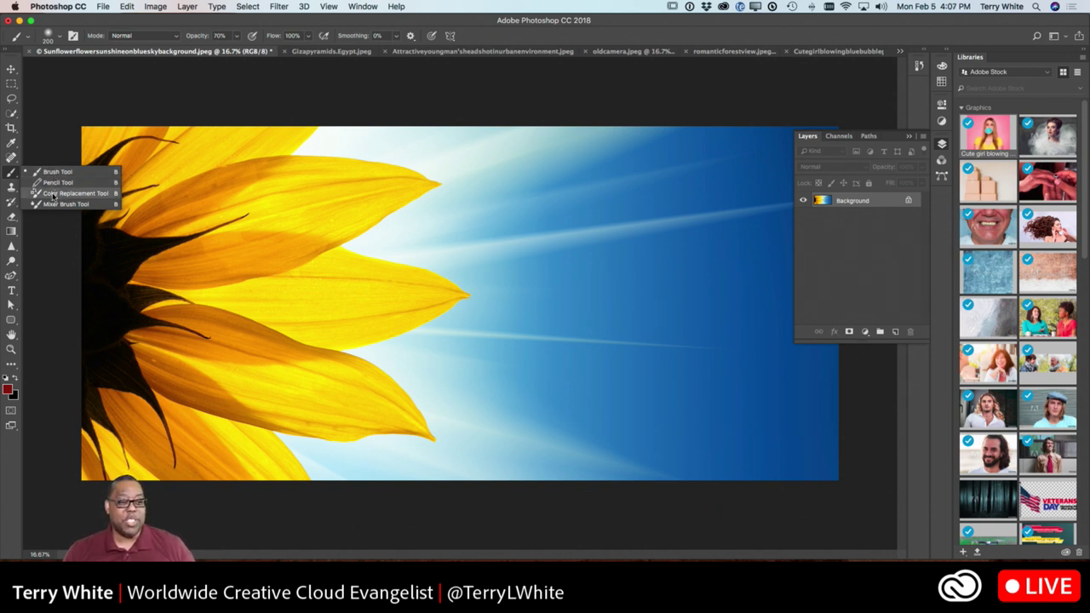
pyautogui.click(53, 196)
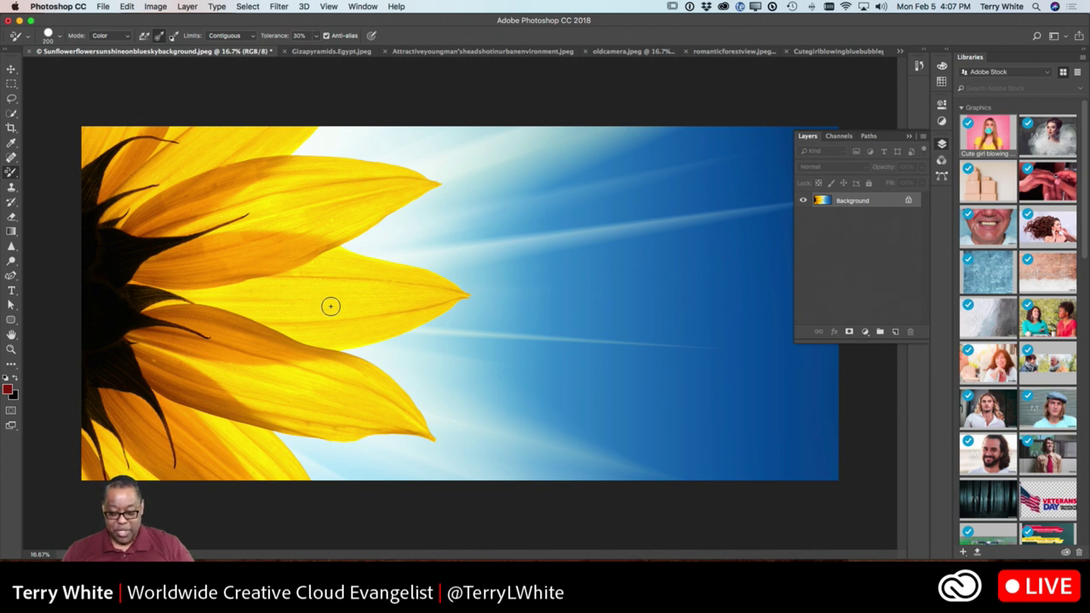
pyautogui.press(']')
pyautogui.press(']')
pyautogui.press(']')
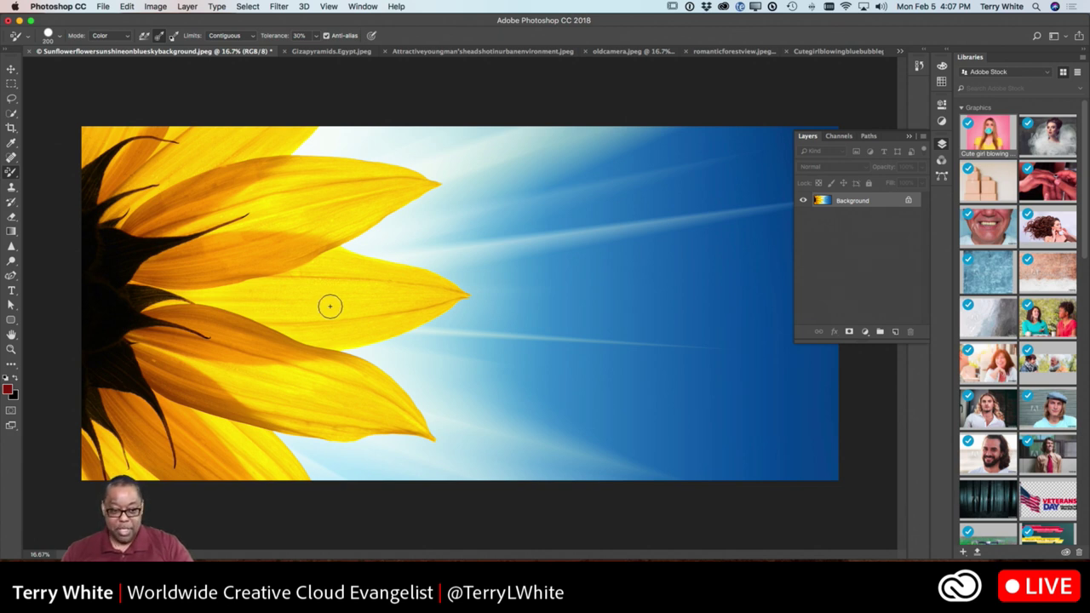
pyautogui.moveTo(332, 313)
pyautogui.mouseDown()
pyautogui.moveTo(360, 297)
pyautogui.moveTo(397, 303)
pyautogui.moveTo(328, 323)
pyautogui.moveTo(375, 314)
pyautogui.mouseUp()
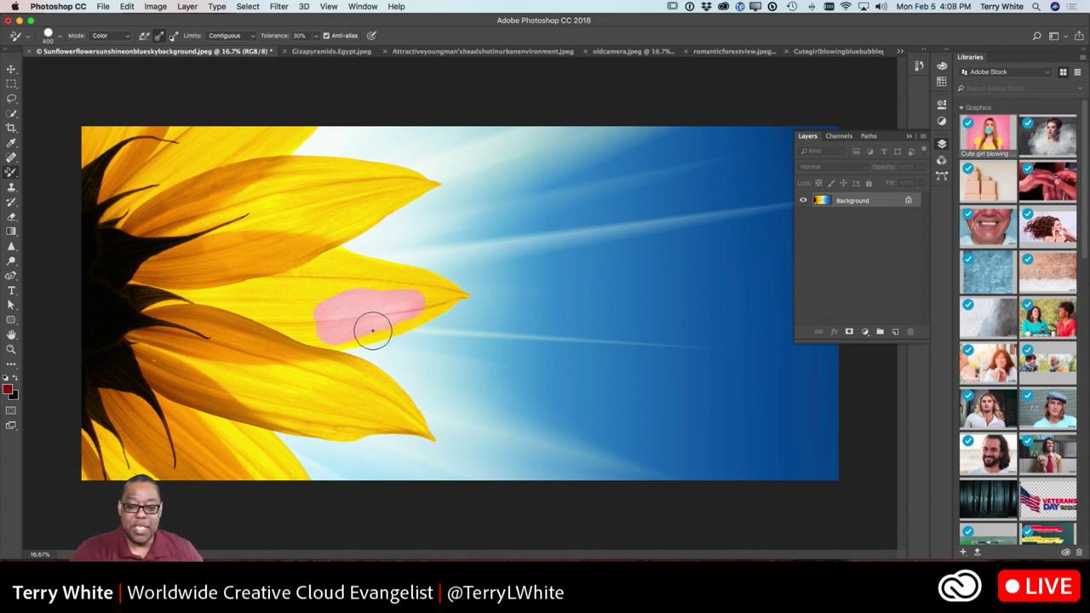
pyautogui.moveTo(355, 336)
pyautogui.mouseDown()
pyautogui.moveTo(454, 296)
pyautogui.moveTo(446, 283)
pyautogui.moveTo(333, 272)
pyautogui.moveTo(358, 272)
pyautogui.moveTo(312, 298)
pyautogui.mouseUp()
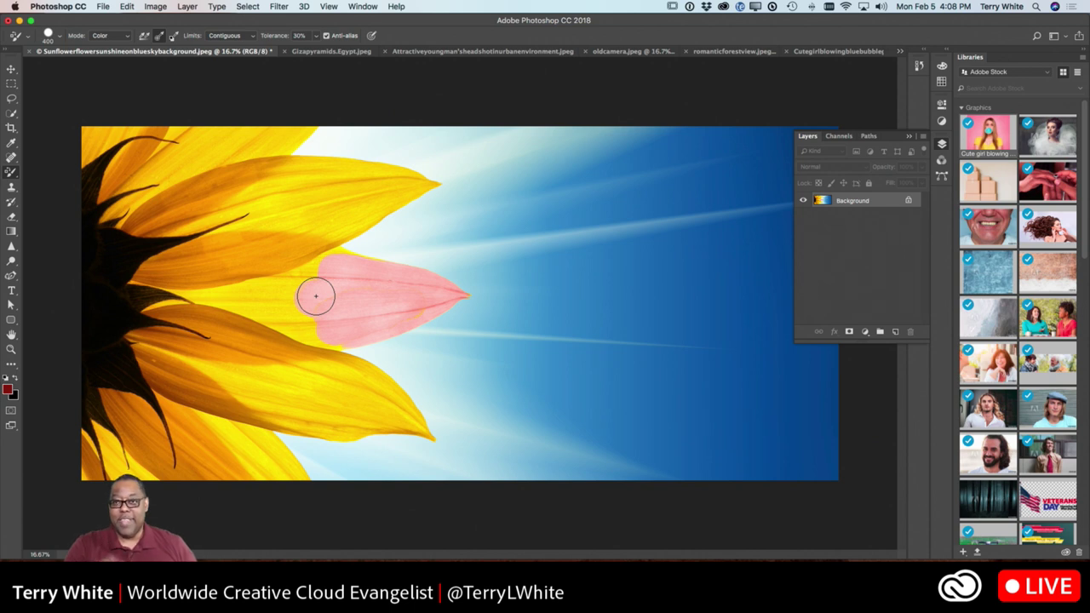
# - Extend the recoloring toward the middle petal's base and over the outer parts of the petals above and below it
pyautogui.click(315, 295)
pyautogui.click(361, 223)
pyautogui.moveTo(361, 223)
pyautogui.mouseDown()
pyautogui.moveTo(426, 184)
pyautogui.moveTo(362, 177)
pyautogui.moveTo(332, 206)
pyautogui.moveTo(327, 180)
pyautogui.moveTo(340, 177)
pyautogui.moveTo(284, 174)
pyautogui.moveTo(344, 171)
pyautogui.moveTo(247, 182)
pyautogui.moveTo(281, 217)
pyautogui.moveTo(298, 216)
pyautogui.moveTo(303, 236)
pyautogui.moveTo(327, 231)
pyautogui.moveTo(299, 246)
pyautogui.moveTo(342, 231)
pyautogui.moveTo(290, 268)
pyautogui.moveTo(335, 254)
pyautogui.moveTo(331, 276)
pyautogui.moveTo(356, 269)
pyautogui.moveTo(370, 282)
pyautogui.moveTo(342, 263)
pyautogui.moveTo(377, 274)
pyautogui.moveTo(364, 257)
pyautogui.moveTo(301, 253)
pyautogui.moveTo(316, 190)
pyautogui.moveTo(240, 241)
pyautogui.moveTo(309, 324)
pyautogui.moveTo(326, 389)
pyautogui.moveTo(324, 362)
pyautogui.moveTo(341, 367)
pyautogui.moveTo(310, 355)
pyautogui.moveTo(328, 348)
pyautogui.moveTo(383, 402)
pyautogui.moveTo(380, 414)
pyautogui.moveTo(326, 423)
pyautogui.moveTo(406, 418)
pyautogui.moveTo(389, 414)
pyautogui.moveTo(370, 377)
pyautogui.moveTo(289, 389)
pyautogui.moveTo(243, 349)
pyautogui.moveTo(285, 419)
pyautogui.moveTo(272, 418)
pyautogui.moveTo(397, 415)
pyautogui.mouseUp()
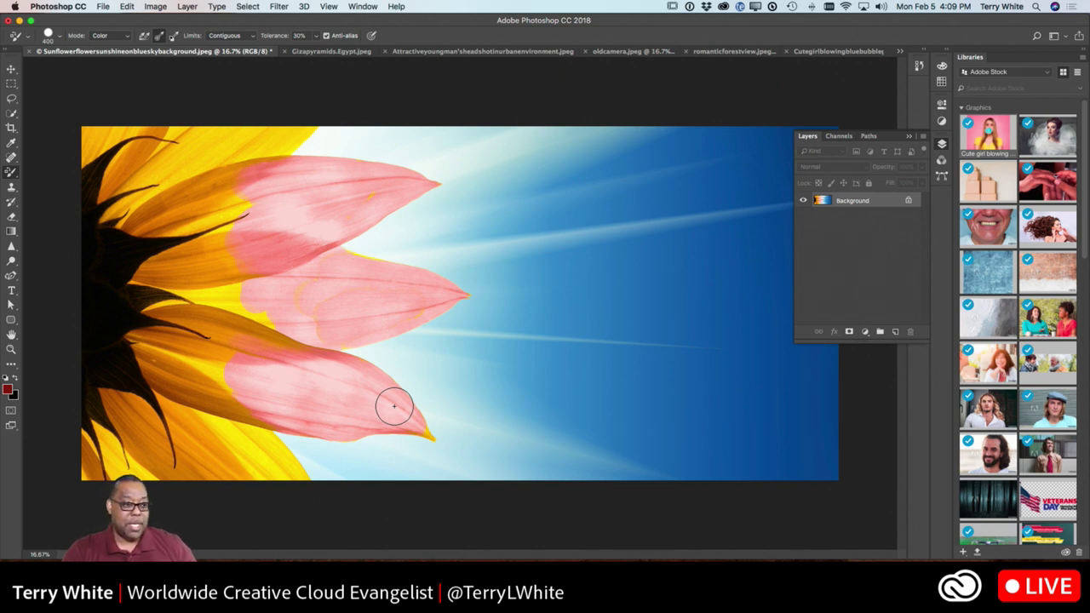
# - Activate the Clone Stamp Tool
pyautogui.rightClick(11, 171)
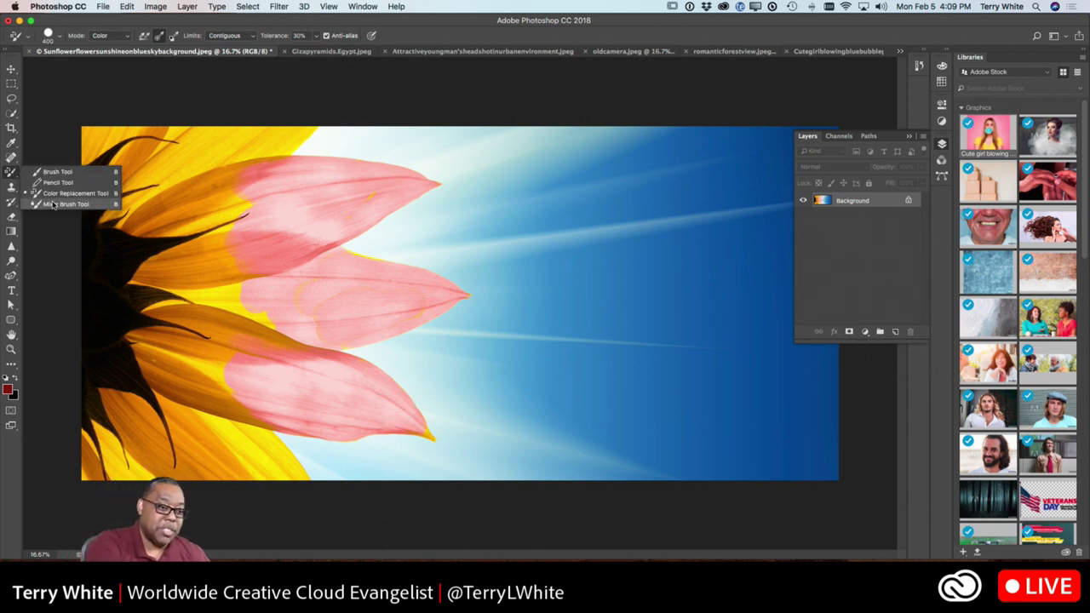
pyautogui.click(11, 172)
pyautogui.click(11, 186)
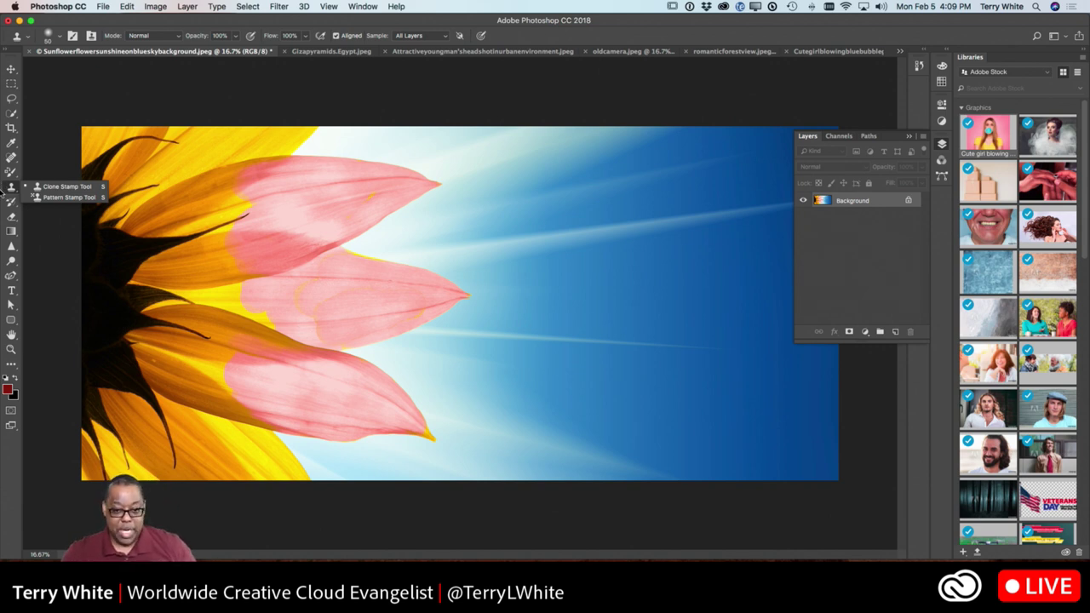
pyautogui.press('super+Tab')
pyautogui.press('Escape')
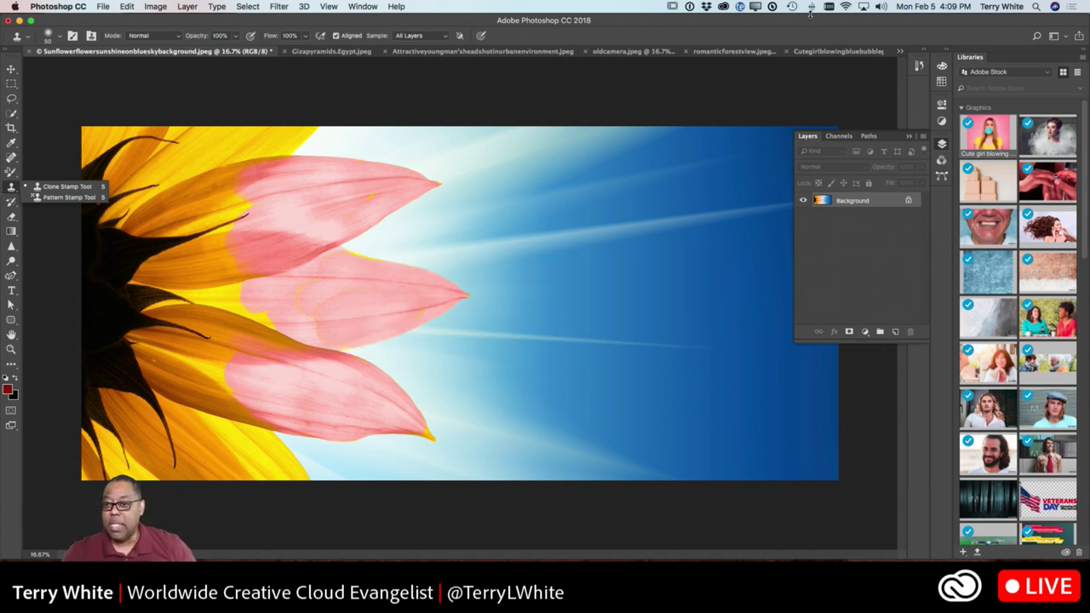
# - Switch to romanticforestview.jpeg and add a new empty layer above its Background layer
pyautogui.click(819, 52)
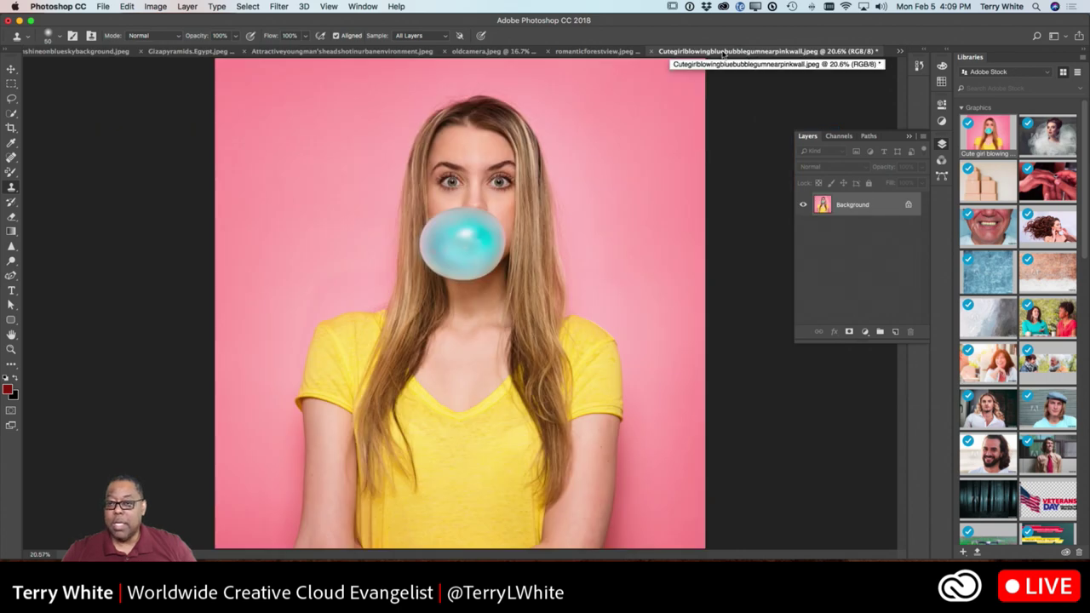
pyautogui.click(612, 53)
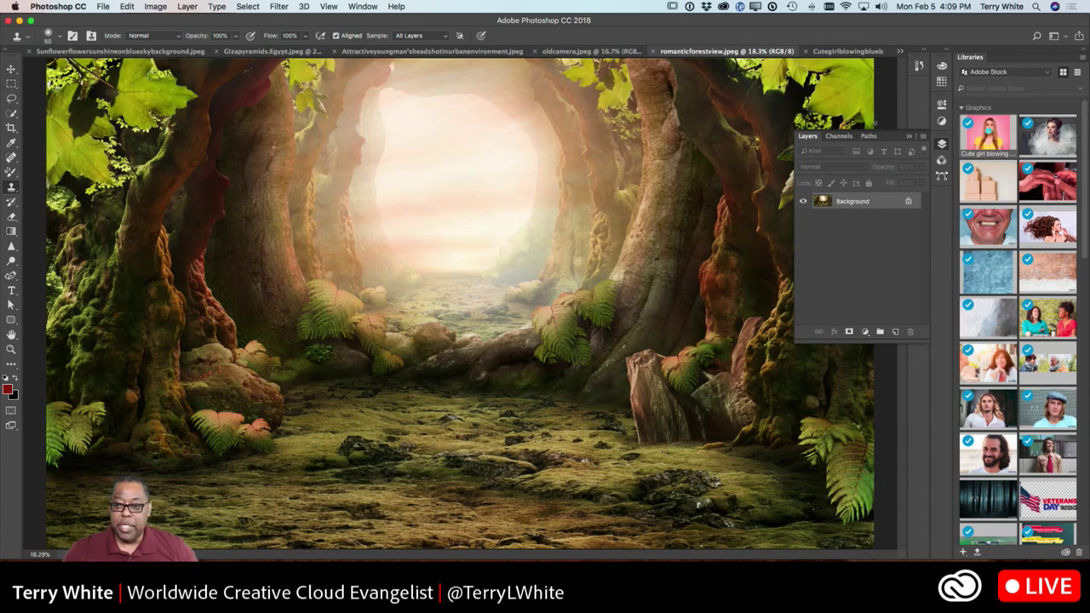
pyautogui.click(908, 137)
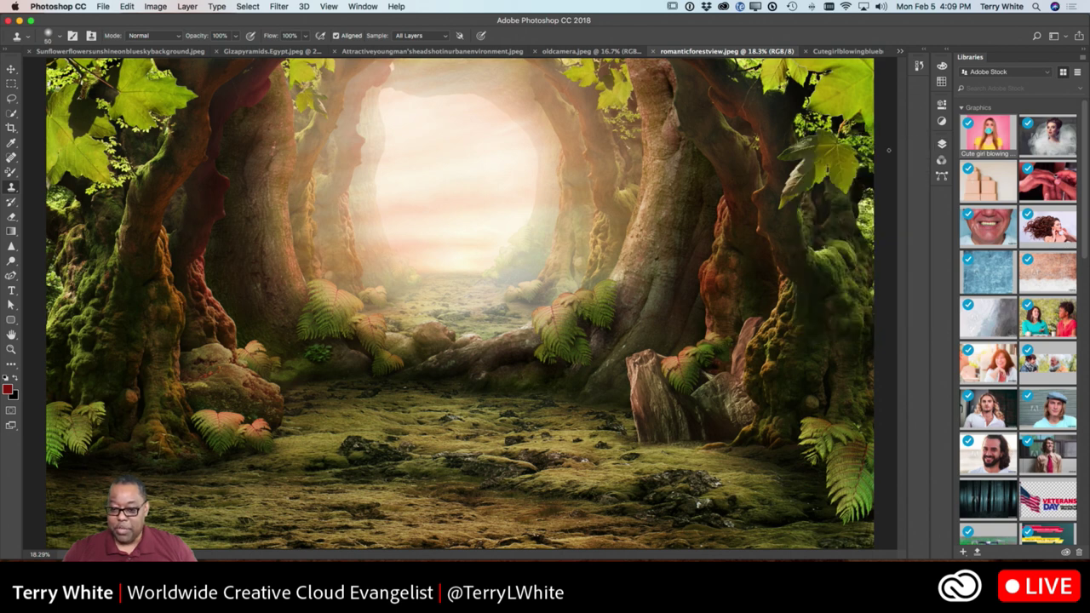
pyautogui.click(942, 143)
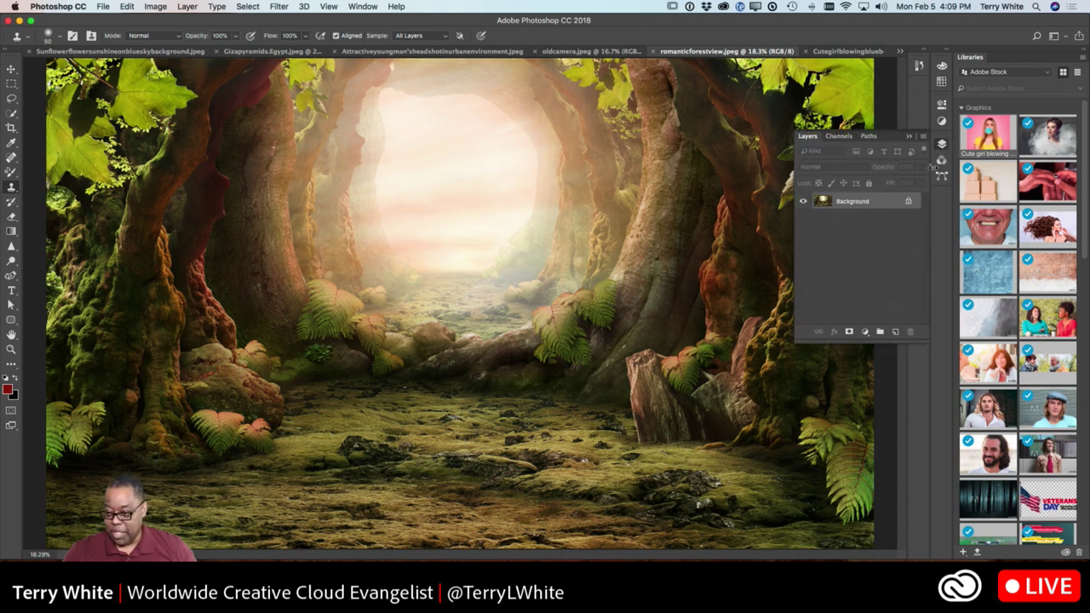
pyautogui.click(895, 331)
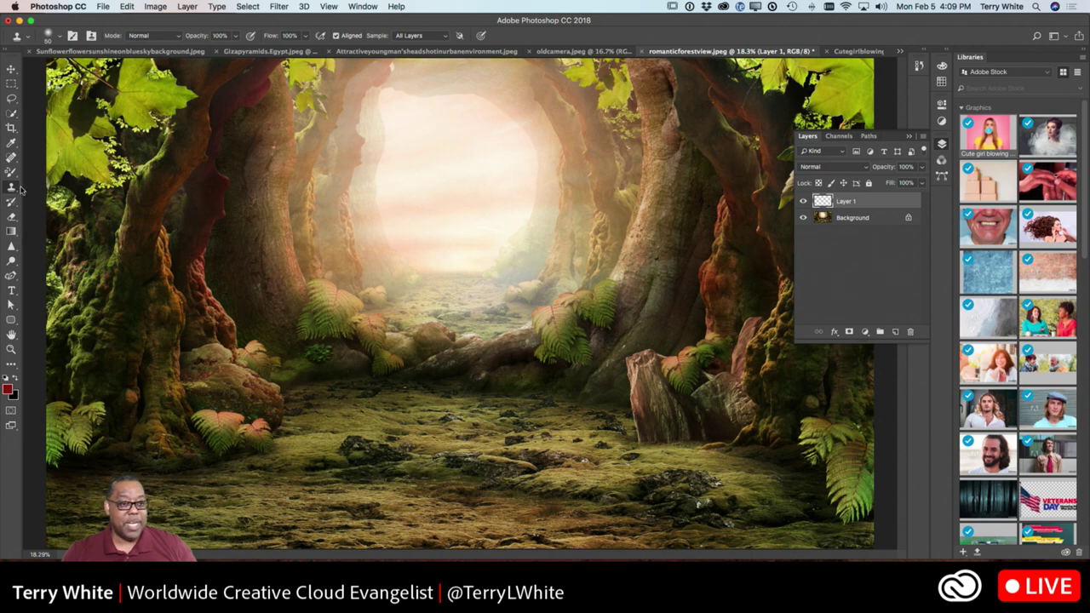
# - Switch the Clone Stamp sampling to Current Layer and back to All Layers
pyautogui.click(439, 40)
pyautogui.click(417, 18)
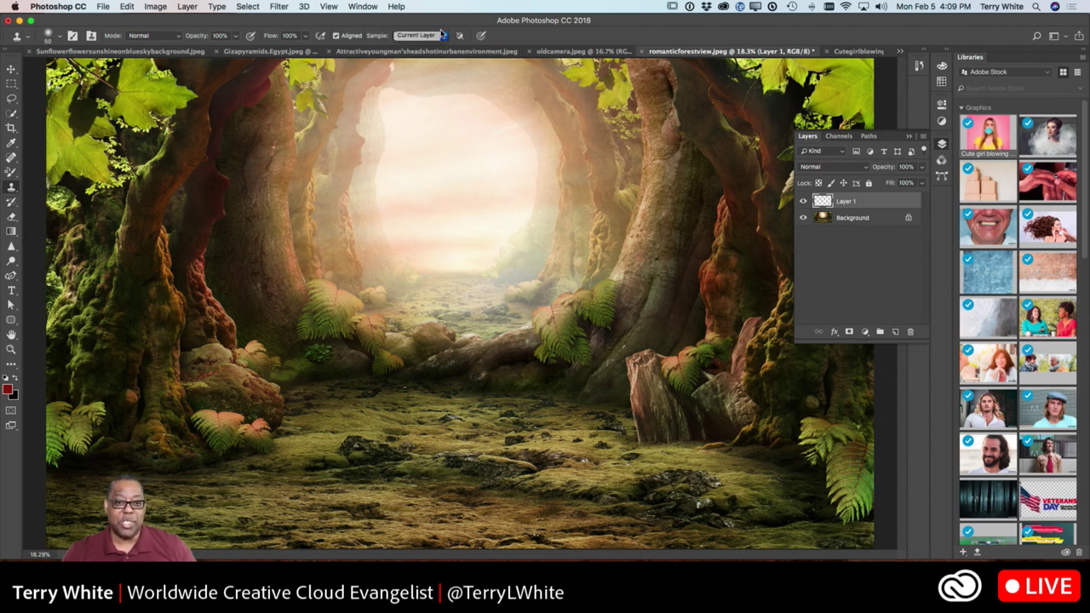
pyautogui.click(424, 37)
pyautogui.click(423, 55)
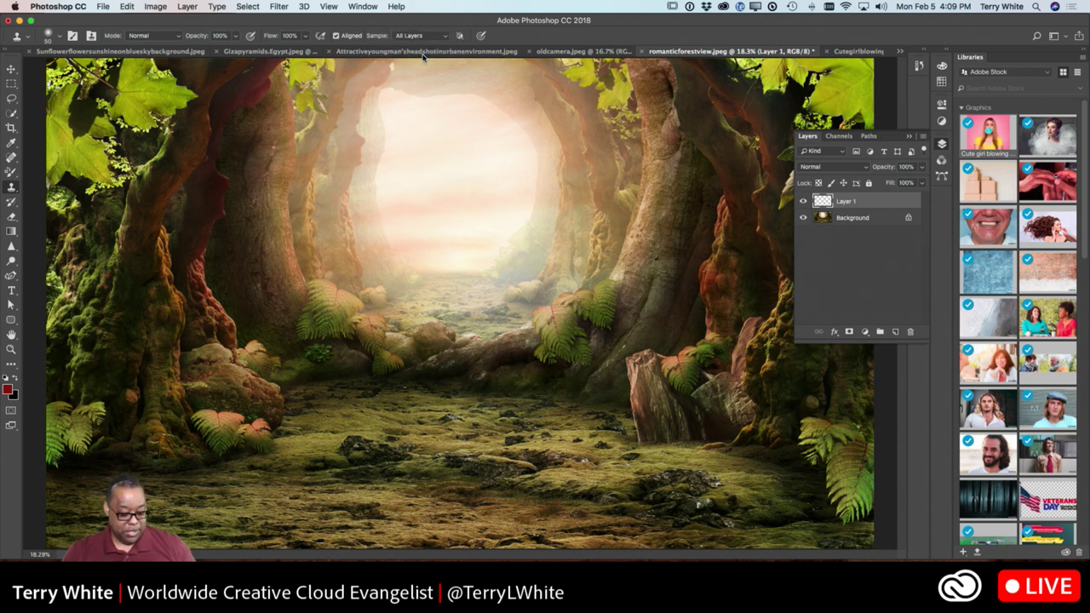
pyautogui.press('alt+super+8')
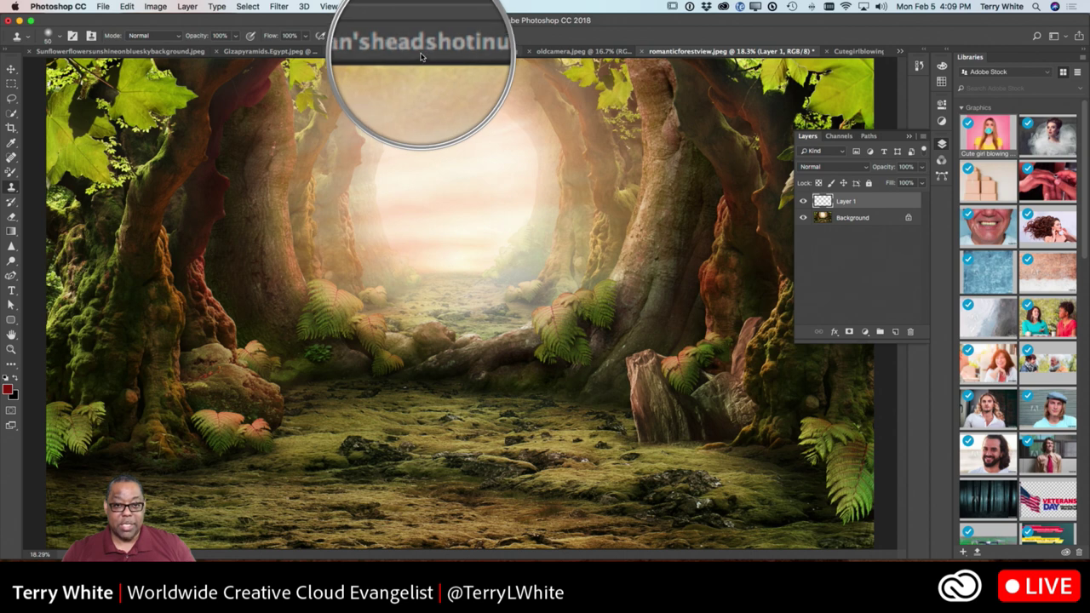
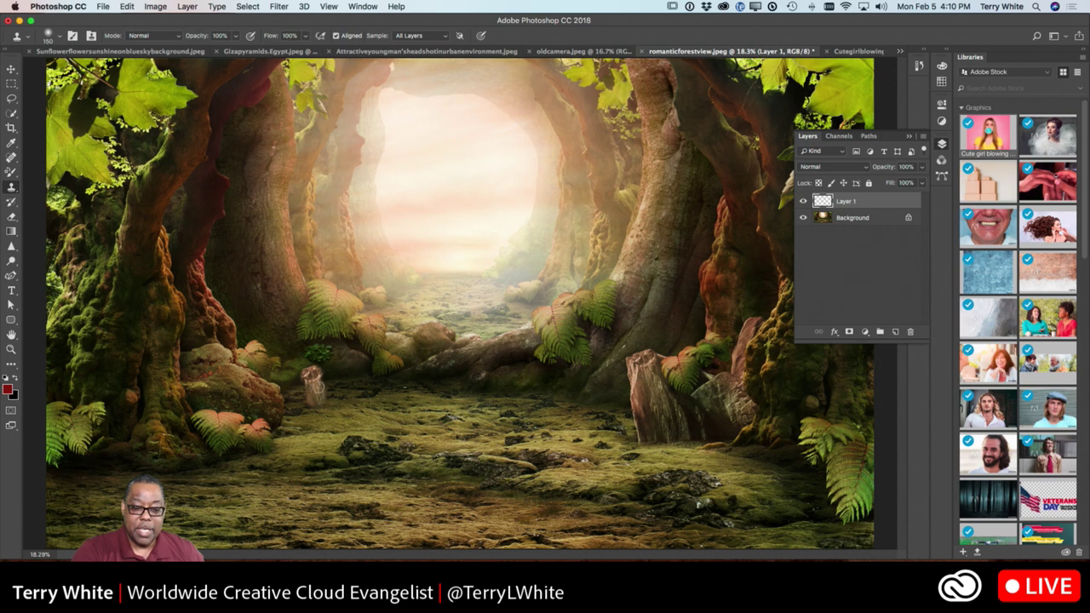
# - Paint a complete copy of the right-hand tree stump onto Layer 1, over the mossy ground left of the clearing
pyautogui.moveTo(322, 388)
pyautogui.mouseDown()
pyautogui.moveTo(316, 427)
pyautogui.moveTo(298, 379)
pyautogui.moveTo(324, 393)
pyautogui.moveTo(335, 428)
pyautogui.moveTo(321, 427)
pyautogui.moveTo(310, 452)
pyautogui.moveTo(307, 399)
pyautogui.moveTo(333, 451)
pyautogui.moveTo(320, 452)
pyautogui.moveTo(349, 428)
pyautogui.moveTo(316, 374)
pyautogui.mouseUp()
pyautogui.moveTo(345, 426)
pyautogui.mouseDown()
pyautogui.moveTo(357, 447)
pyautogui.moveTo(328, 453)
pyautogui.moveTo(345, 435)
pyautogui.moveTo(336, 441)
pyautogui.mouseUp()
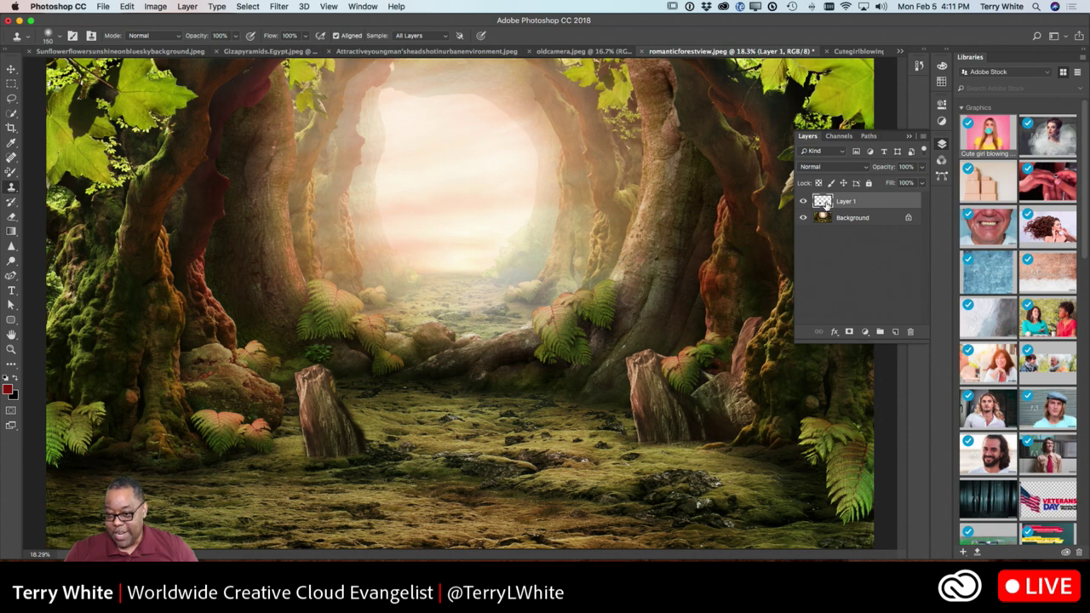
# - Move the cloned stump to the forest's lower-left area, flip it horizontally, and place it beside the fern in front of the mossy rock
pyautogui.click(11, 69)
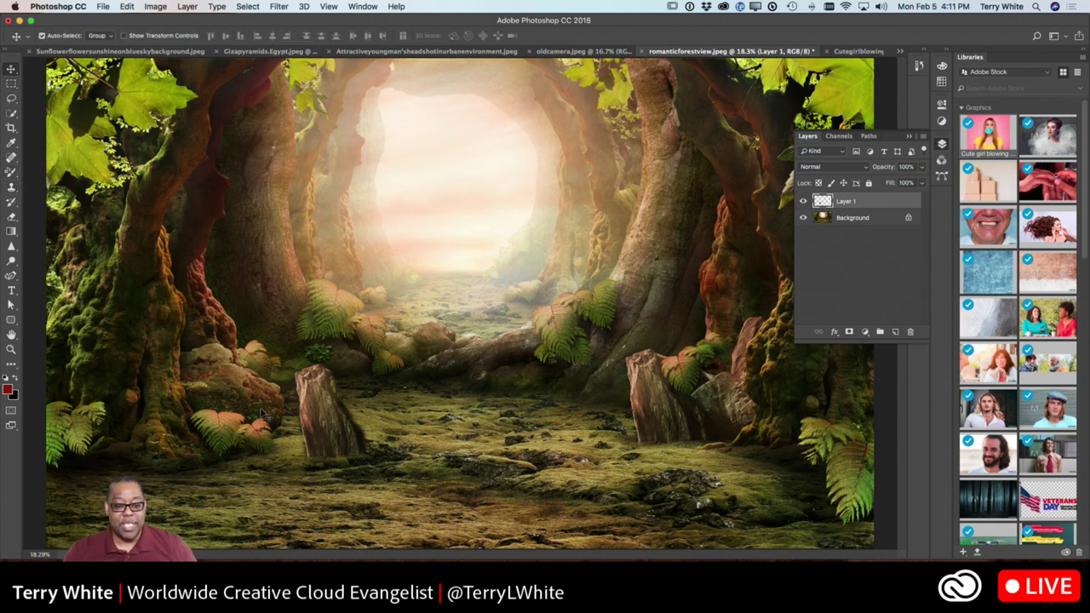
pyautogui.moveTo(328, 438); pyautogui.dragTo(75, 474)
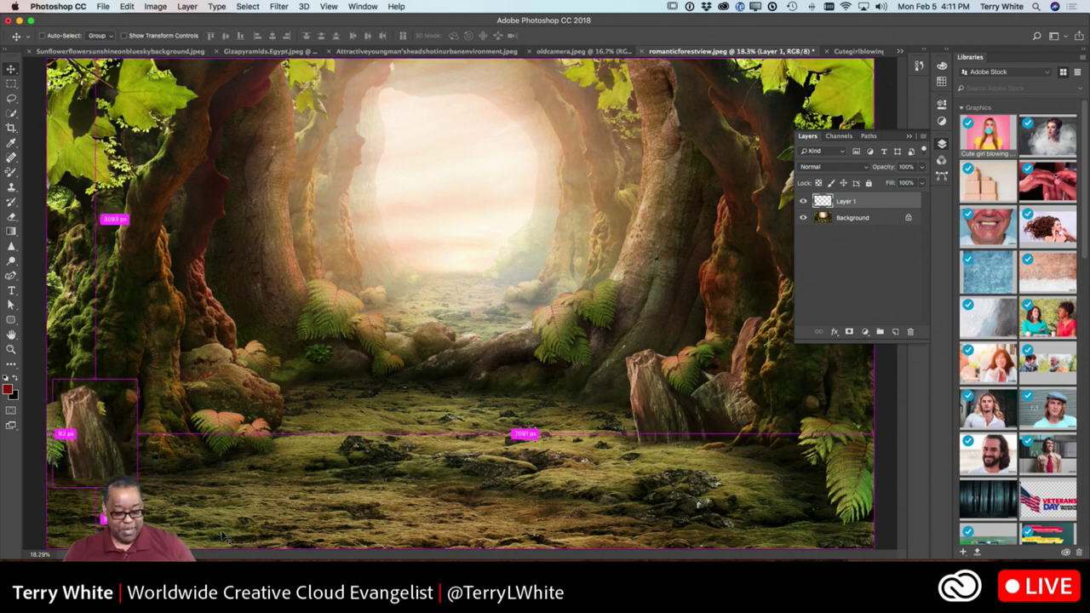
pyautogui.press('super+t')
pyautogui.rightClick(124, 459)
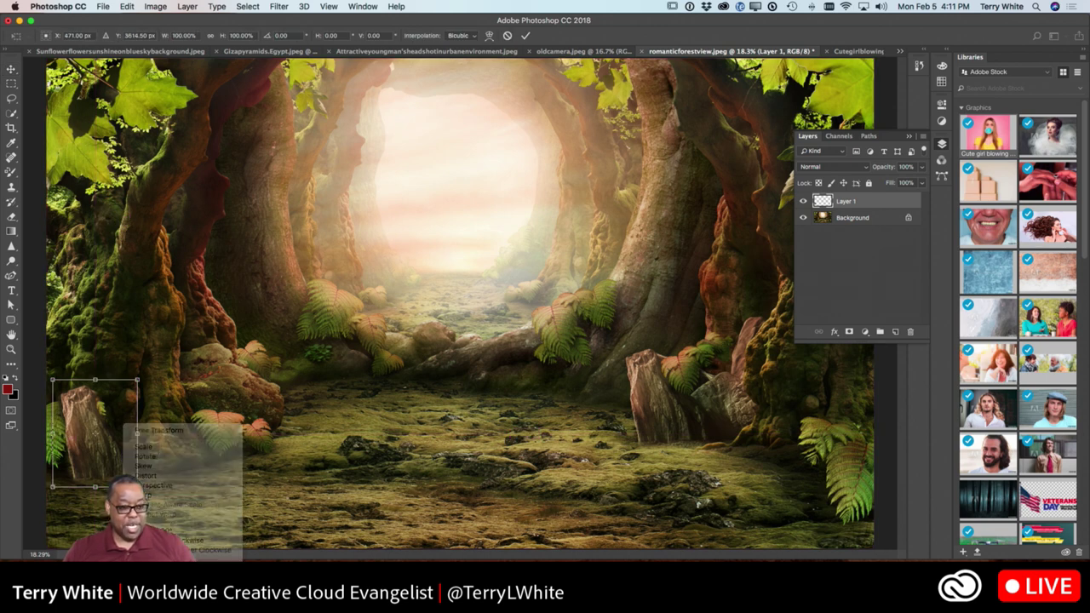
pyautogui.click(170, 564)
pyautogui.moveTo(108, 469); pyautogui.dragTo(197, 458)
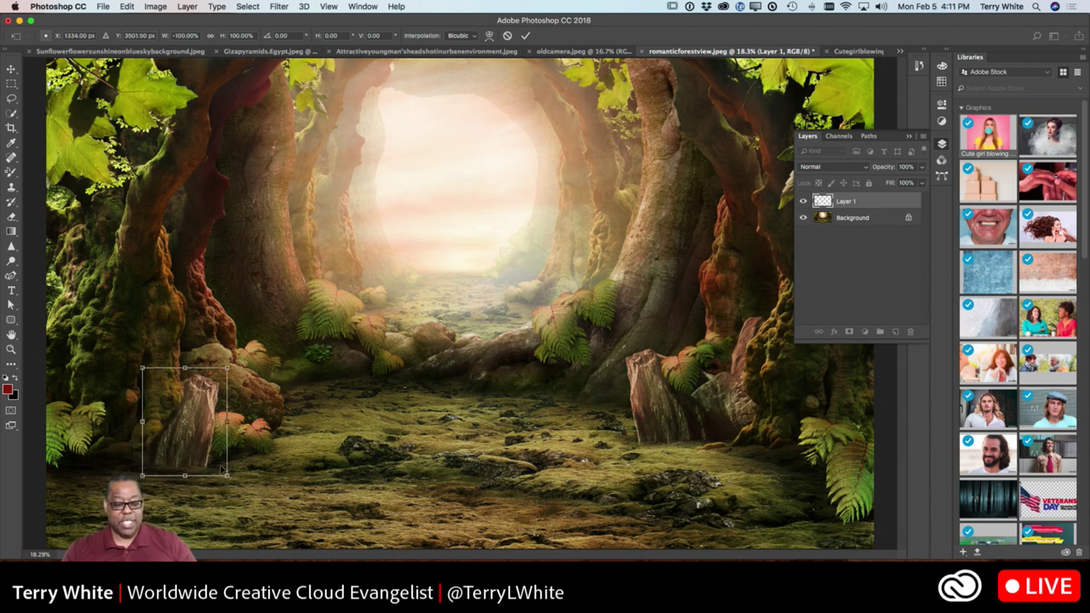
pyautogui.press('Return')
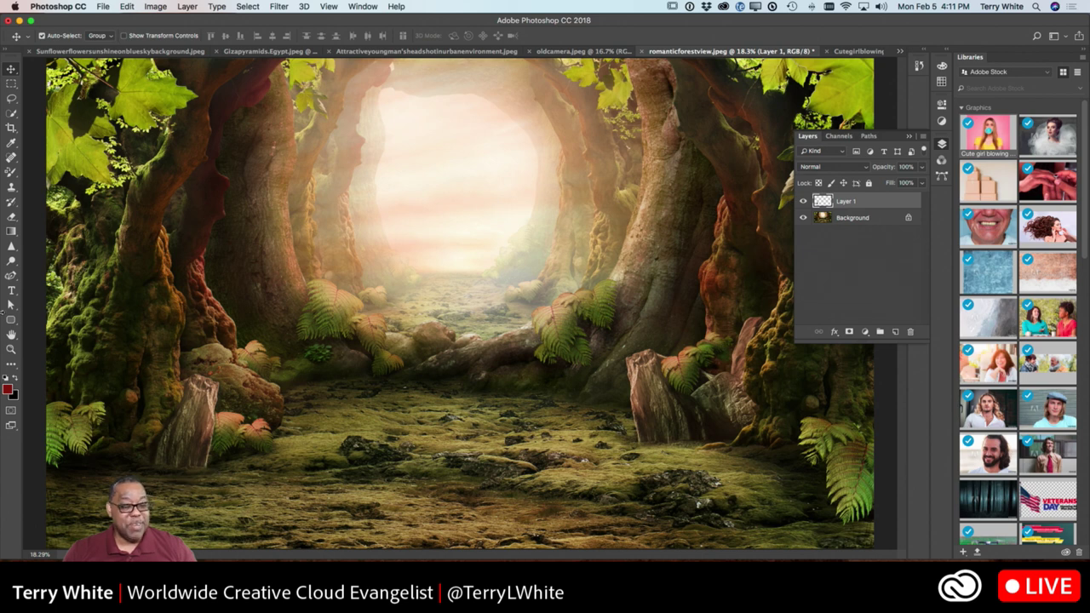
# - Activate the History Brush Tool and switch to the sunflower image
pyautogui.click(12, 202)
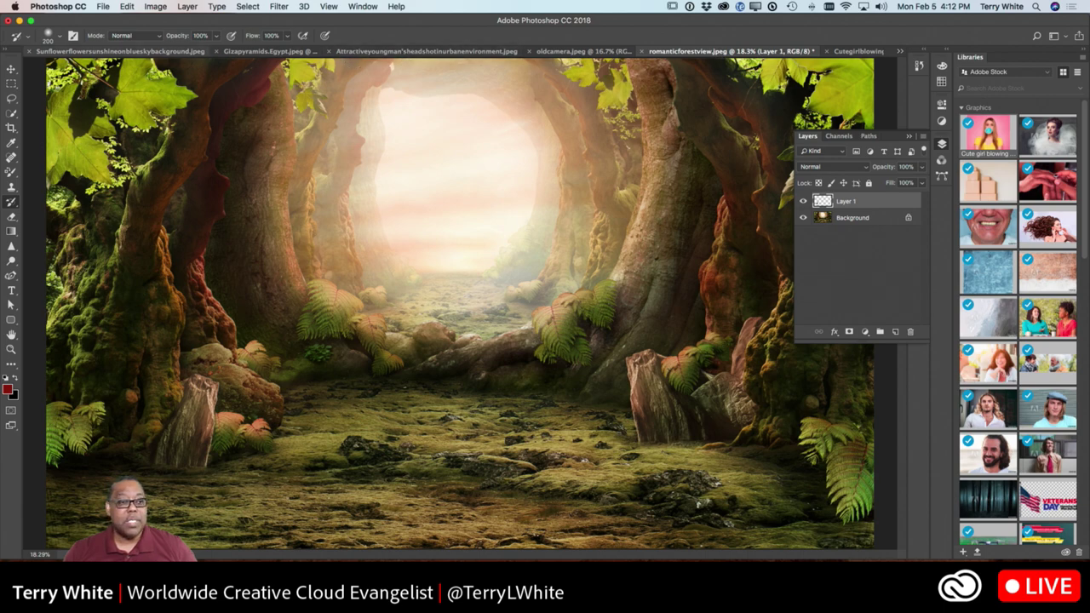
pyautogui.click(119, 51)
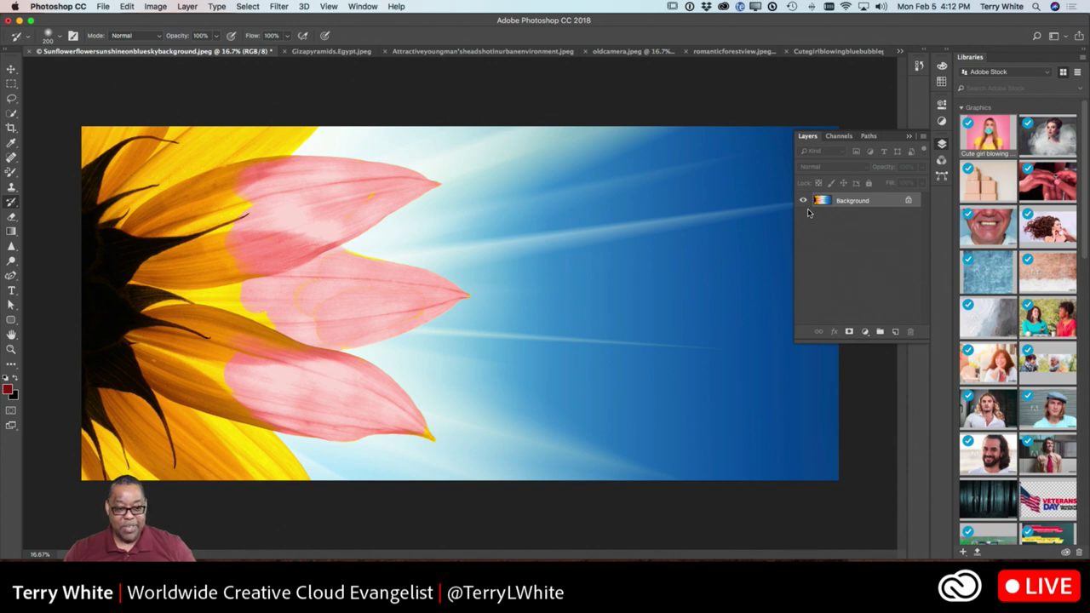
# - Step backward through the petal recoloring strokes and step forward again to bring them back
pyautogui.press('super+alt+z')
pyautogui.press('super+alt+z')
pyautogui.press('super+alt+z')
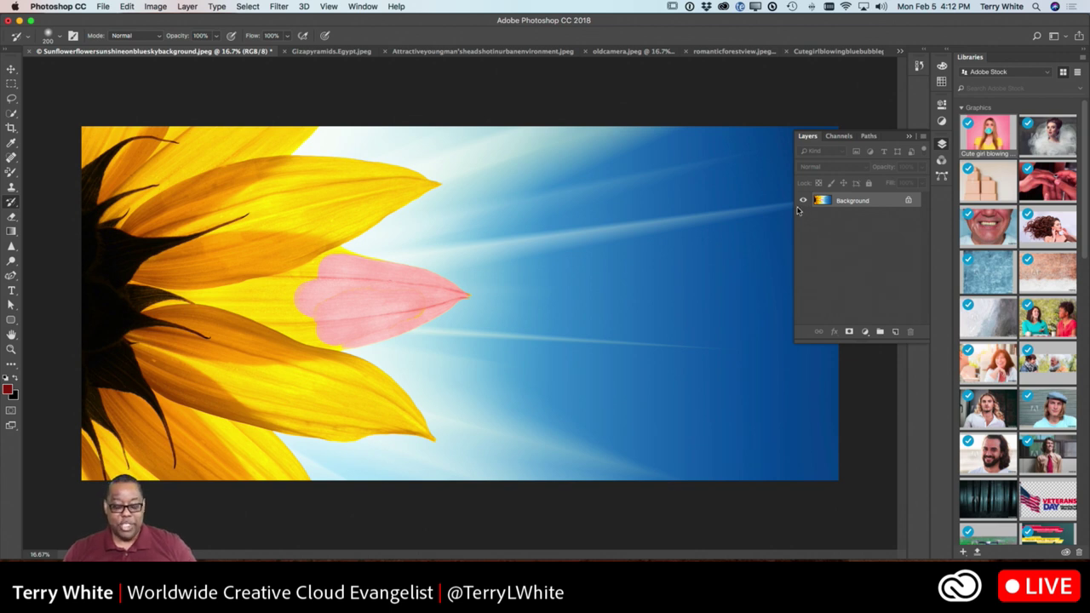
pyautogui.click(127, 7)
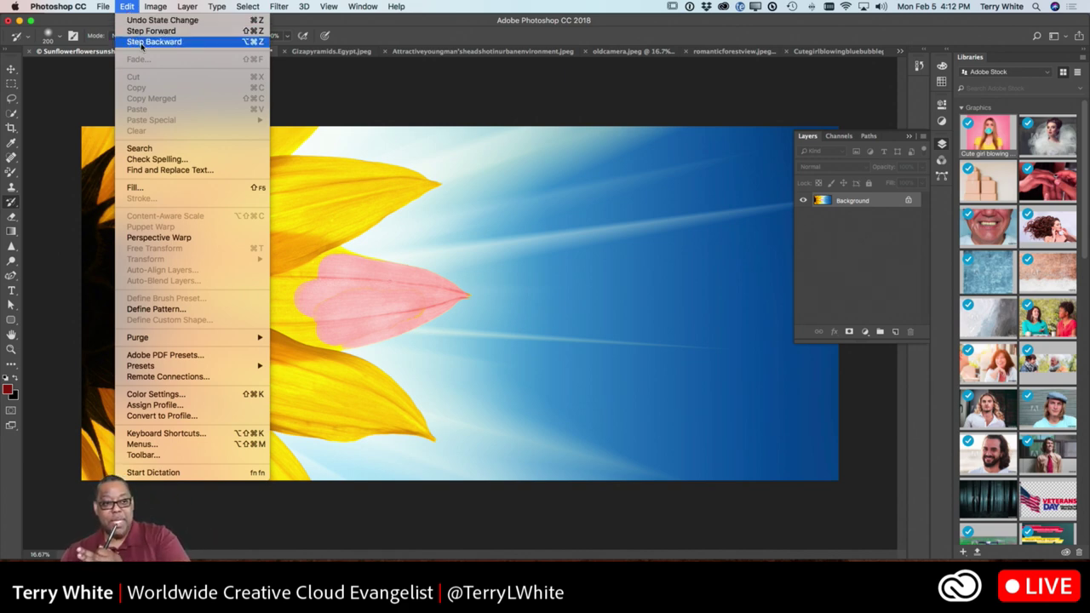
pyautogui.click(146, 33)
pyautogui.click(133, 6)
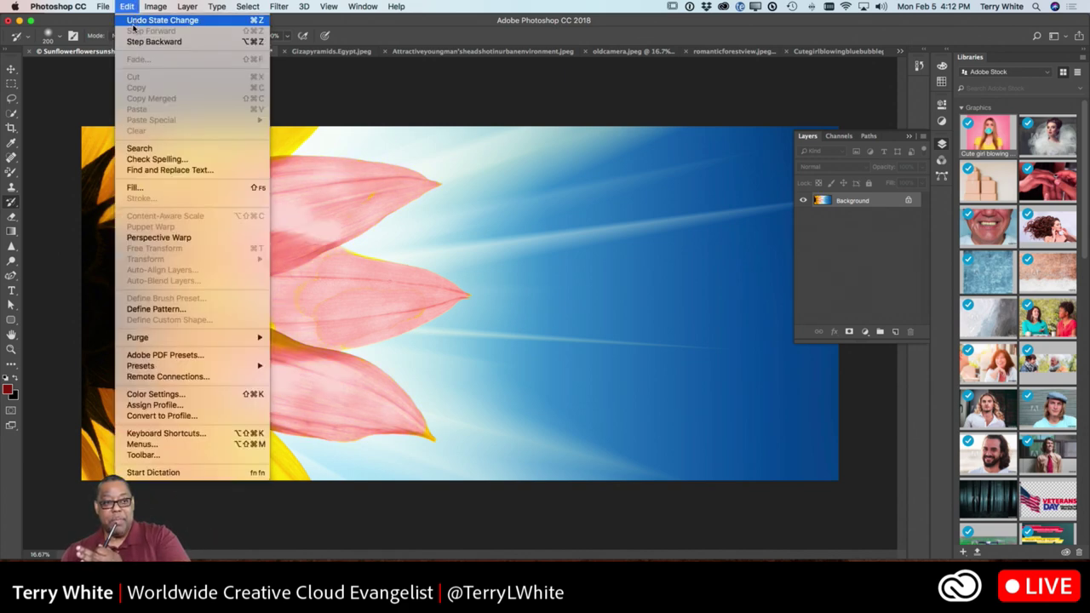
pyautogui.click(134, 4)
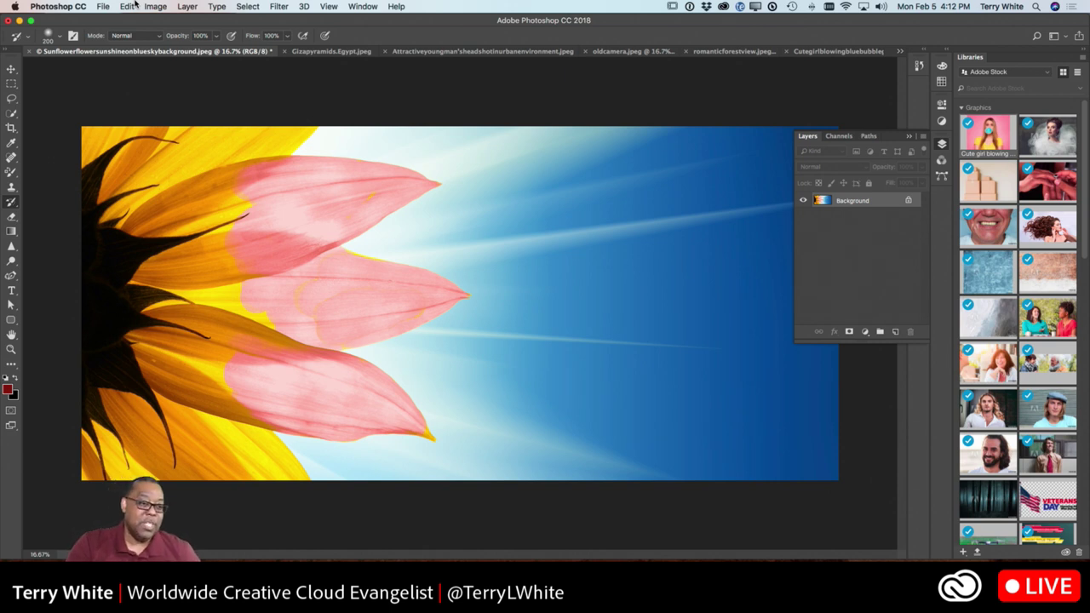
# - Paint with the History Brush over the middle petal to restore its original yellow
pyautogui.click(11, 202)
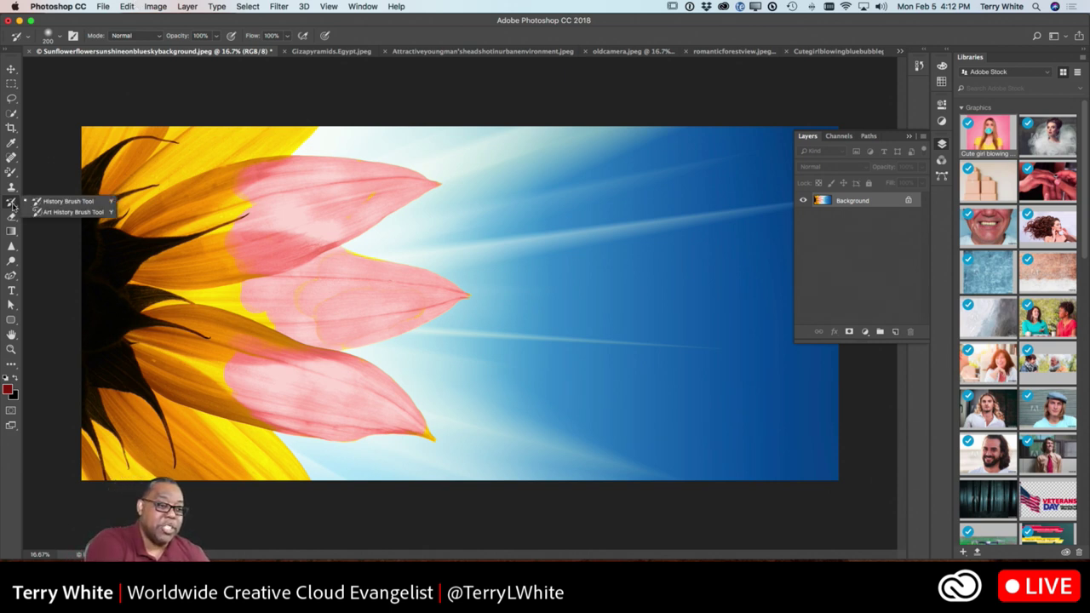
pyautogui.click(85, 202)
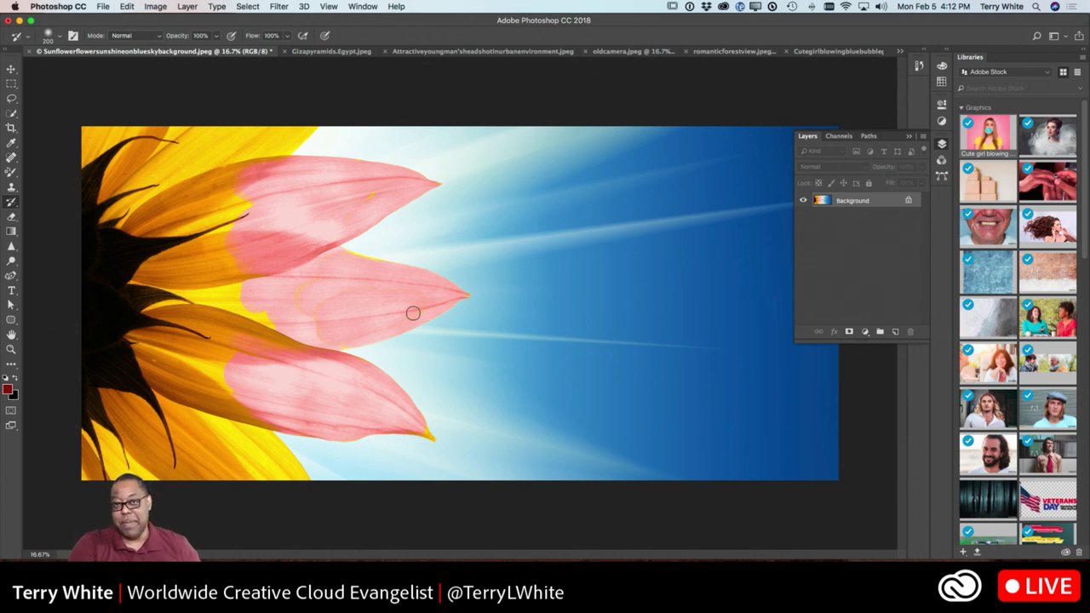
pyautogui.moveTo(426, 309)
pyautogui.mouseDown()
pyautogui.moveTo(392, 295)
pyautogui.moveTo(441, 280)
pyautogui.moveTo(389, 321)
pyautogui.moveTo(416, 319)
pyautogui.moveTo(386, 333)
pyautogui.moveTo(366, 320)
pyautogui.moveTo(381, 291)
pyautogui.moveTo(344, 288)
pyautogui.moveTo(393, 279)
pyautogui.moveTo(388, 261)
pyautogui.moveTo(327, 277)
pyautogui.moveTo(348, 264)
pyautogui.moveTo(323, 265)
pyautogui.moveTo(345, 255)
pyautogui.moveTo(284, 297)
pyautogui.moveTo(307, 277)
pyautogui.moveTo(261, 292)
pyautogui.moveTo(259, 283)
pyautogui.moveTo(249, 309)
pyautogui.moveTo(306, 316)
pyautogui.moveTo(280, 323)
pyautogui.moveTo(356, 344)
pyautogui.moveTo(316, 342)
pyautogui.moveTo(377, 343)
pyautogui.moveTo(365, 340)
pyautogui.moveTo(400, 305)
pyautogui.moveTo(330, 334)
pyautogui.moveTo(349, 300)
pyautogui.moveTo(330, 317)
pyautogui.moveTo(302, 315)
pyautogui.moveTo(329, 284)
pyautogui.moveTo(289, 312)
pyautogui.mouseUp()
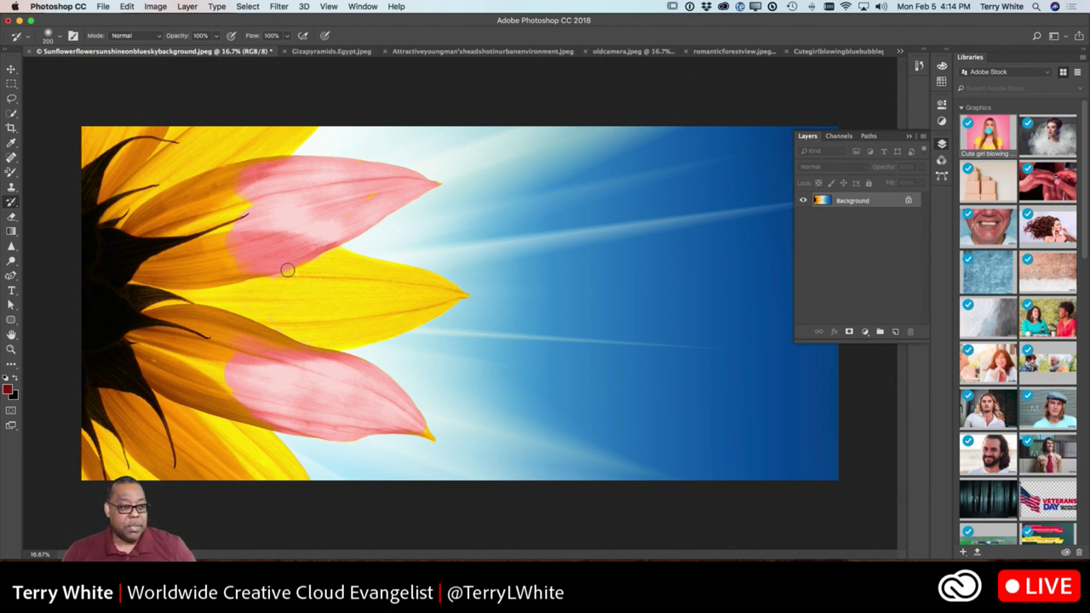
# - Activate the Eraser Tool and switch to romanticforestview.jpeg
pyautogui.click(11, 218)
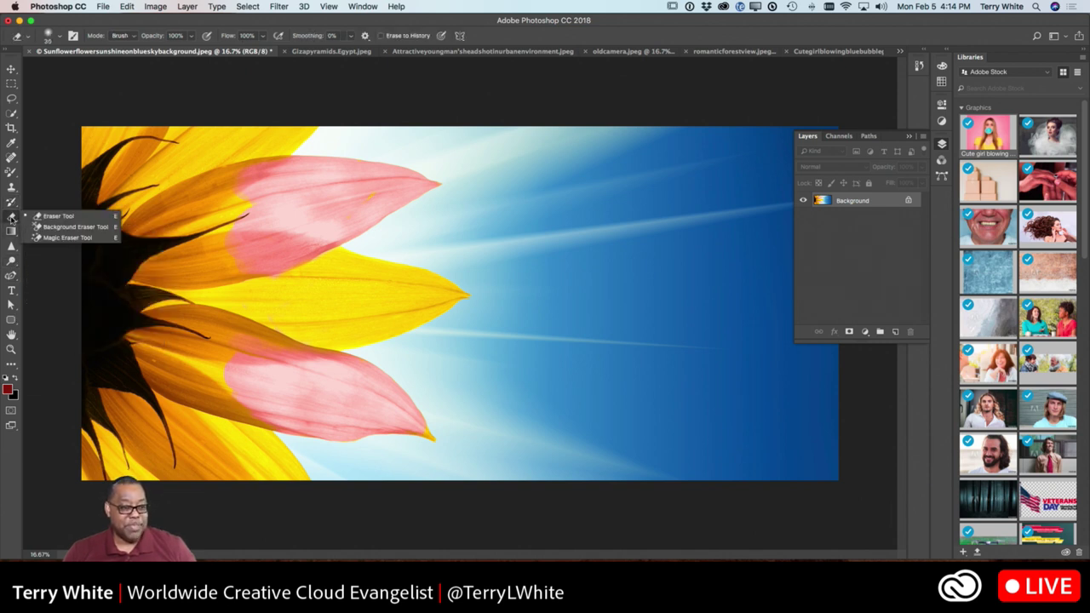
pyautogui.click(40, 216)
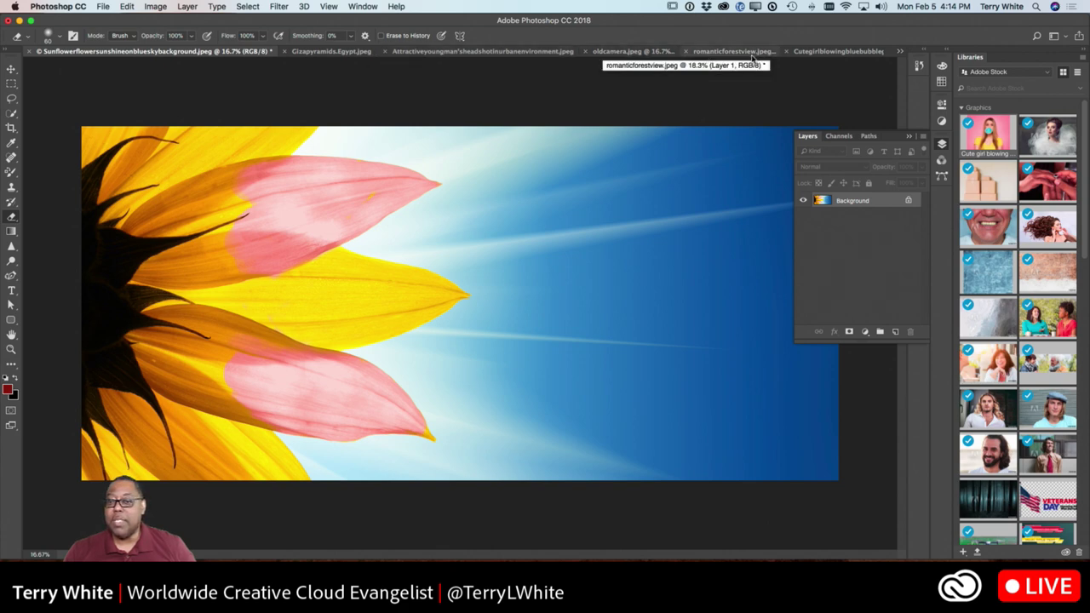
pyautogui.click(753, 52)
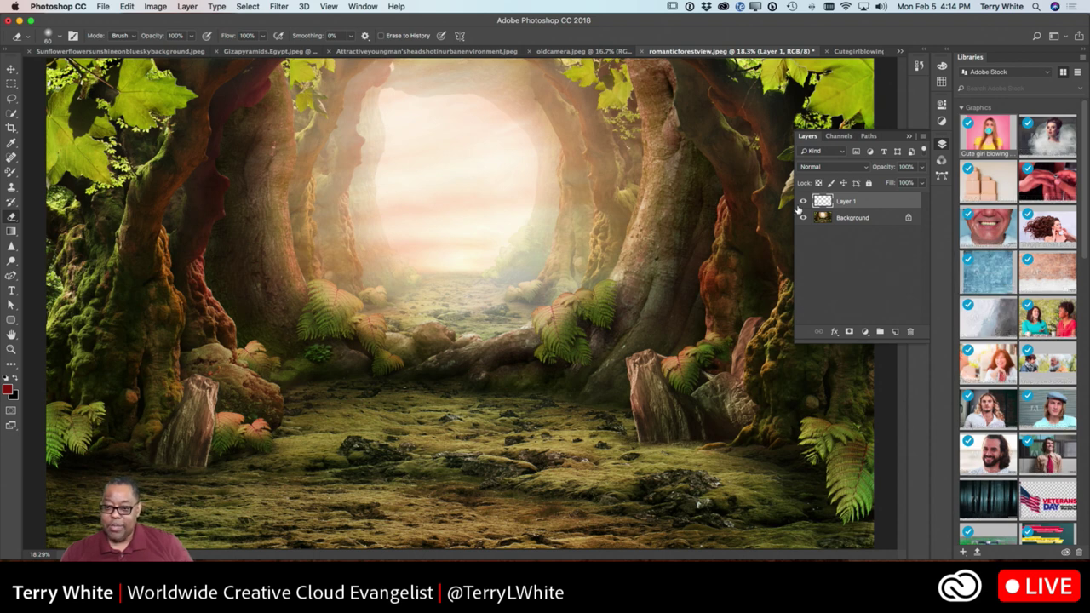
# - Hide and show Layer 1 repeatedly to compare the forest with and without the cloned stump
pyautogui.click(802, 202)
pyautogui.click(803, 202)
pyautogui.click(803, 202)
pyautogui.click(803, 202)
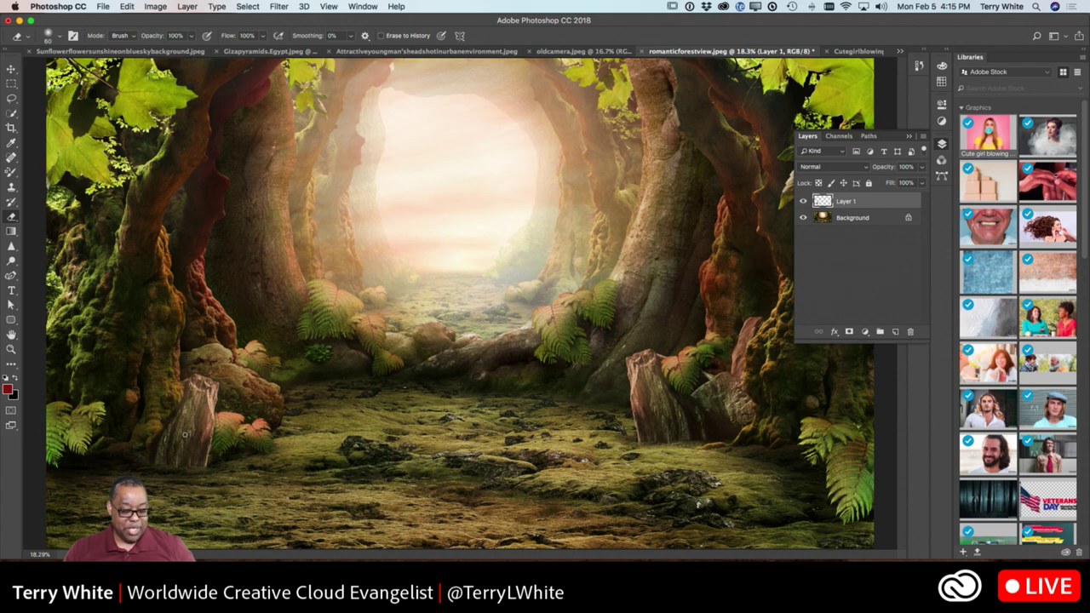
# - Erase the part of the cloned stump on Layer 1 that covers the fern, so the fern sits in front
pyautogui.press('z')
pyautogui.moveTo(196, 419)
pyautogui.mouseDown()
pyautogui.moveTo(256, 451)
pyautogui.moveTo(195, 462)
pyautogui.moveTo(352, 321)
pyautogui.mouseUp()
pyautogui.press('b')
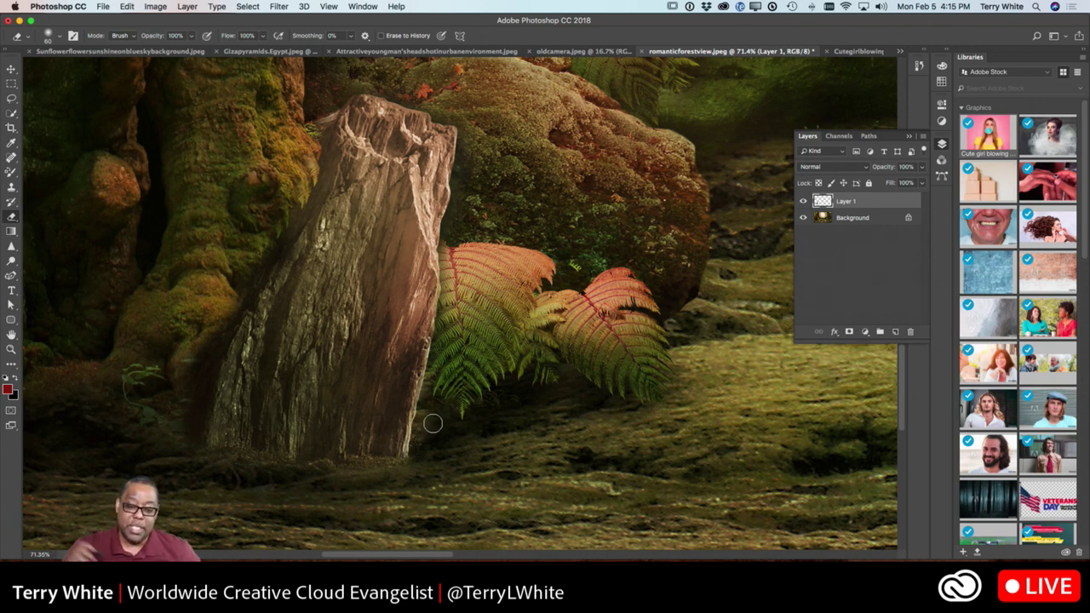
pyautogui.moveTo(424, 382)
pyautogui.mouseDown()
pyautogui.moveTo(404, 444)
pyautogui.moveTo(437, 305)
pyautogui.moveTo(402, 424)
pyautogui.moveTo(421, 319)
pyautogui.moveTo(402, 282)
pyautogui.moveTo(394, 318)
pyautogui.moveTo(401, 306)
pyautogui.moveTo(416, 344)
pyautogui.moveTo(398, 273)
pyautogui.moveTo(384, 296)
pyautogui.moveTo(389, 331)
pyautogui.moveTo(408, 323)
pyautogui.moveTo(433, 384)
pyautogui.moveTo(383, 277)
pyautogui.moveTo(376, 305)
pyautogui.moveTo(398, 286)
pyautogui.moveTo(451, 337)
pyautogui.mouseUp()
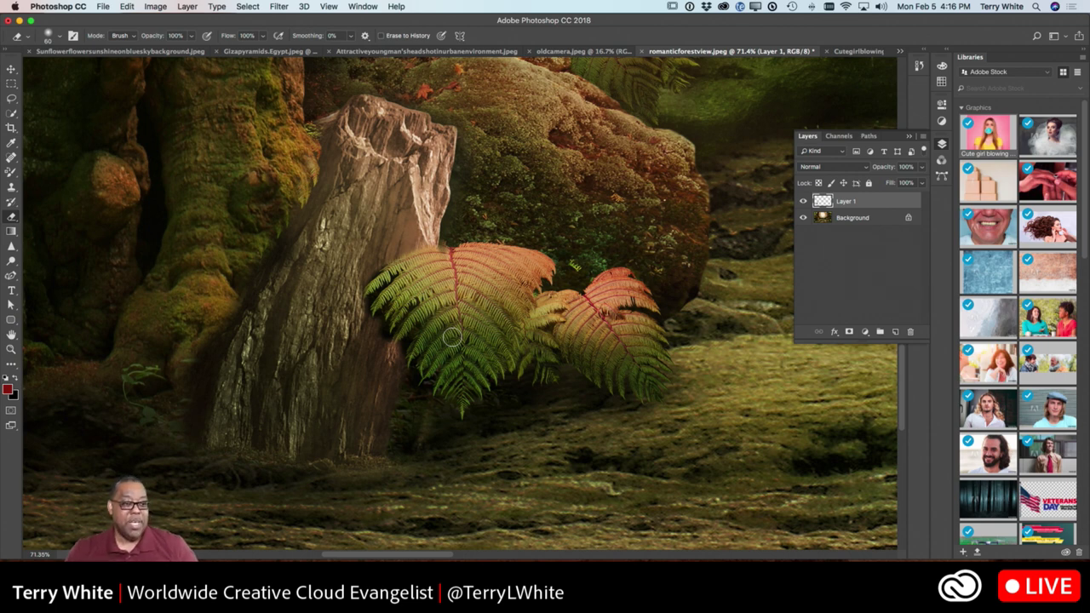
# - Activate the Gradient Tool and switch to Cutegirlblowingbluebubblegumnearpinkwall.jpeg
pyautogui.click(12, 218)
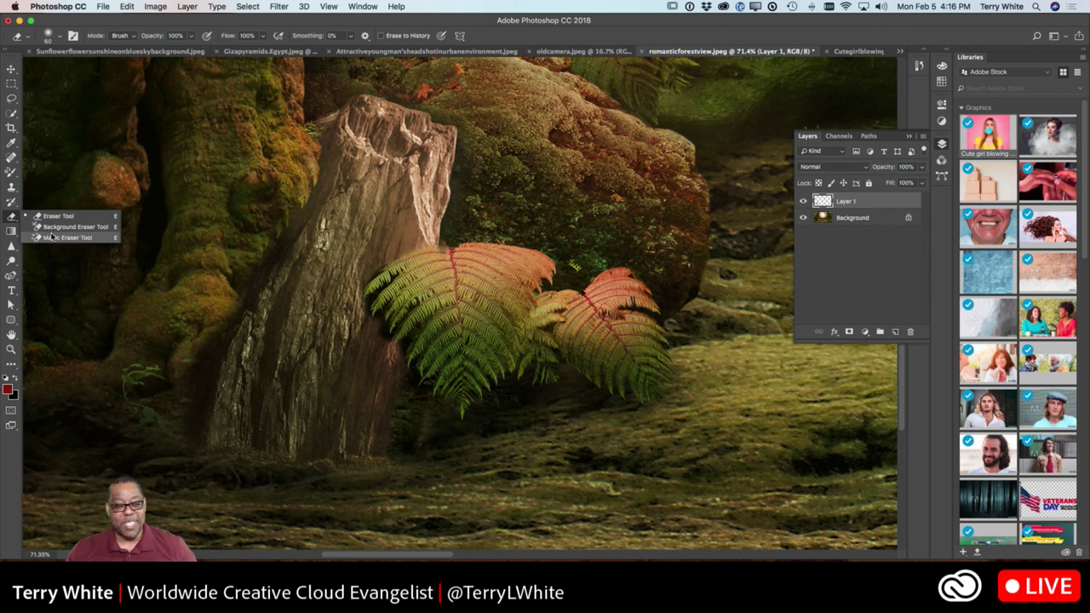
pyautogui.click(10, 229)
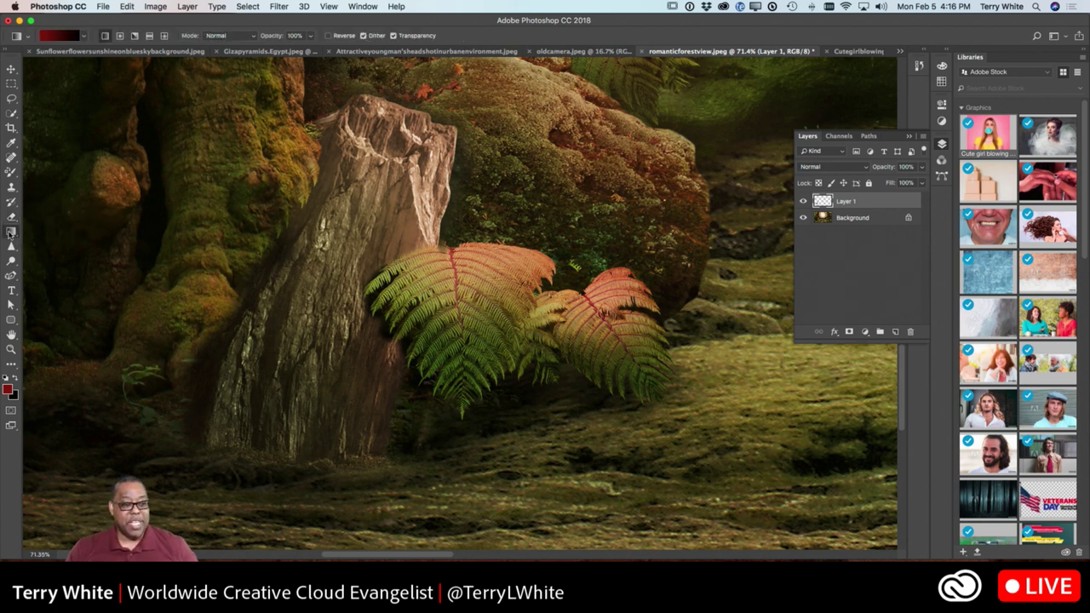
pyautogui.press('super+Tab')
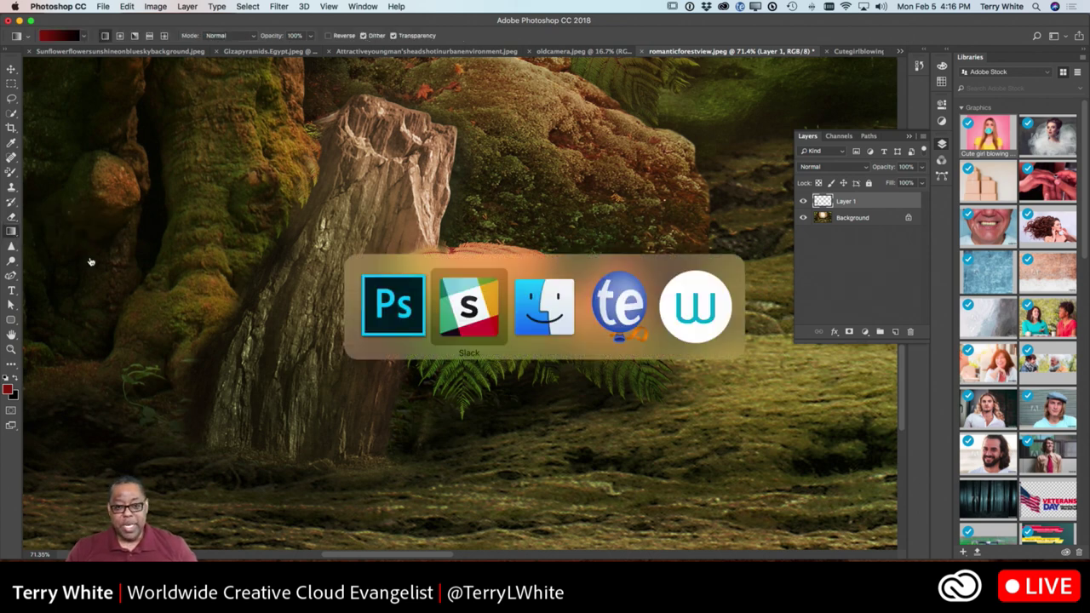
pyautogui.press('Escape')
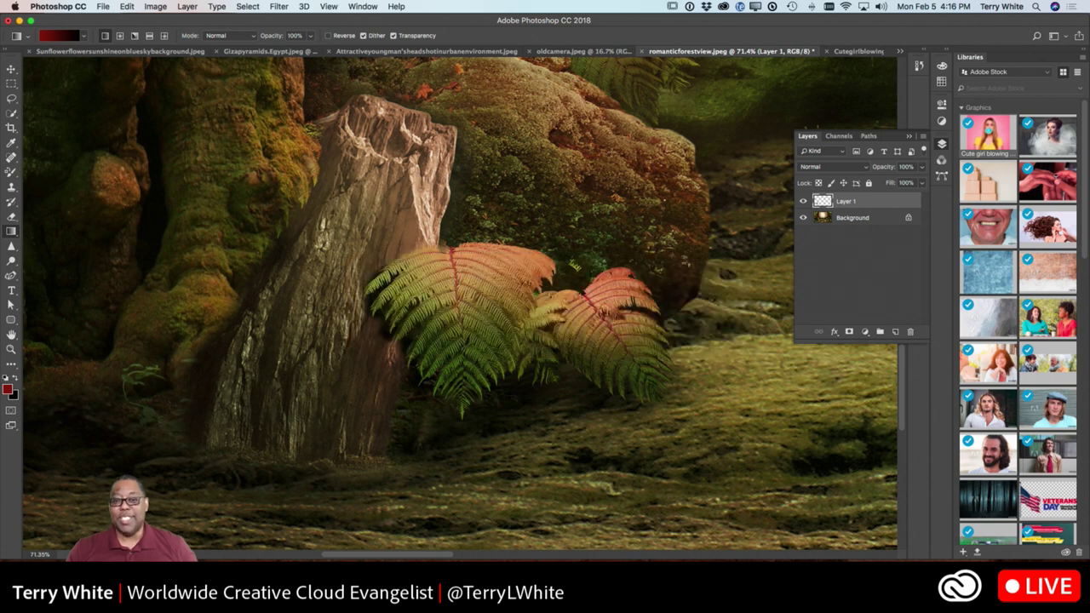
pyautogui.click(851, 53)
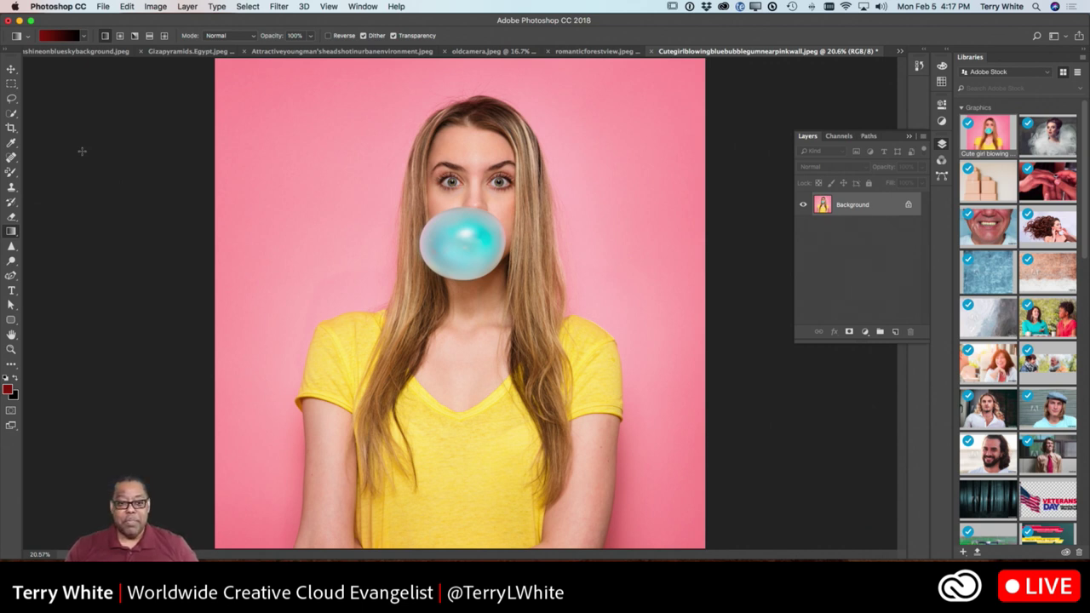
# - Select the pink wall around the woman with the Quick Selection Tool, subtracting the edge of her hair
pyautogui.click(12, 114)
pyautogui.moveTo(265, 264)
pyautogui.mouseDown()
pyautogui.moveTo(292, 126)
pyautogui.moveTo(546, 71)
pyautogui.moveTo(498, 74)
pyautogui.moveTo(606, 91)
pyautogui.moveTo(650, 165)
pyautogui.moveTo(657, 234)
pyautogui.moveTo(683, 307)
pyautogui.mouseUp()
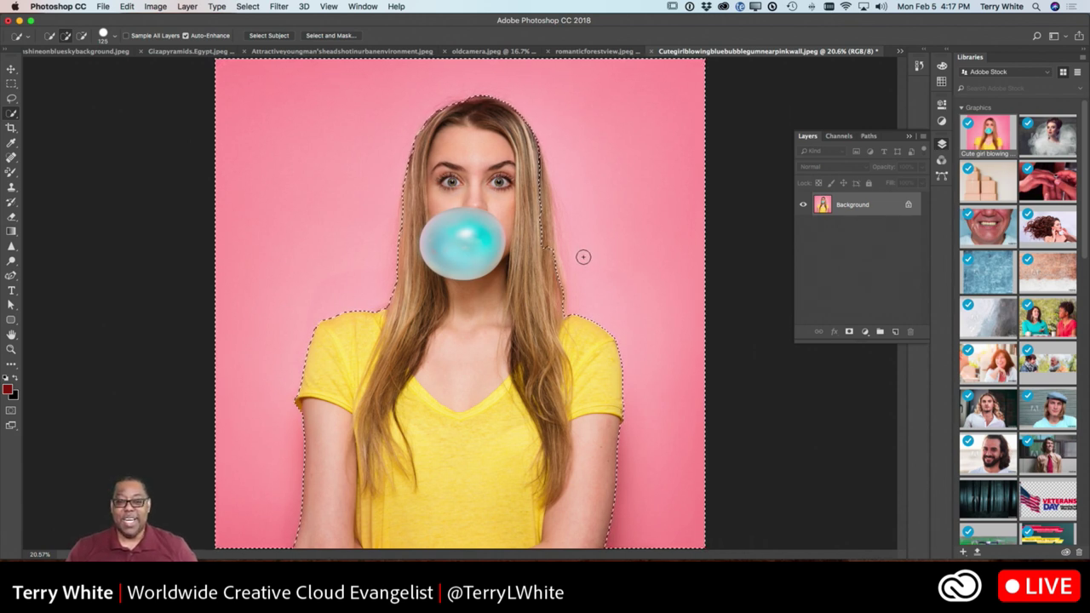
pyautogui.press('alt')
pyautogui.press('alt')
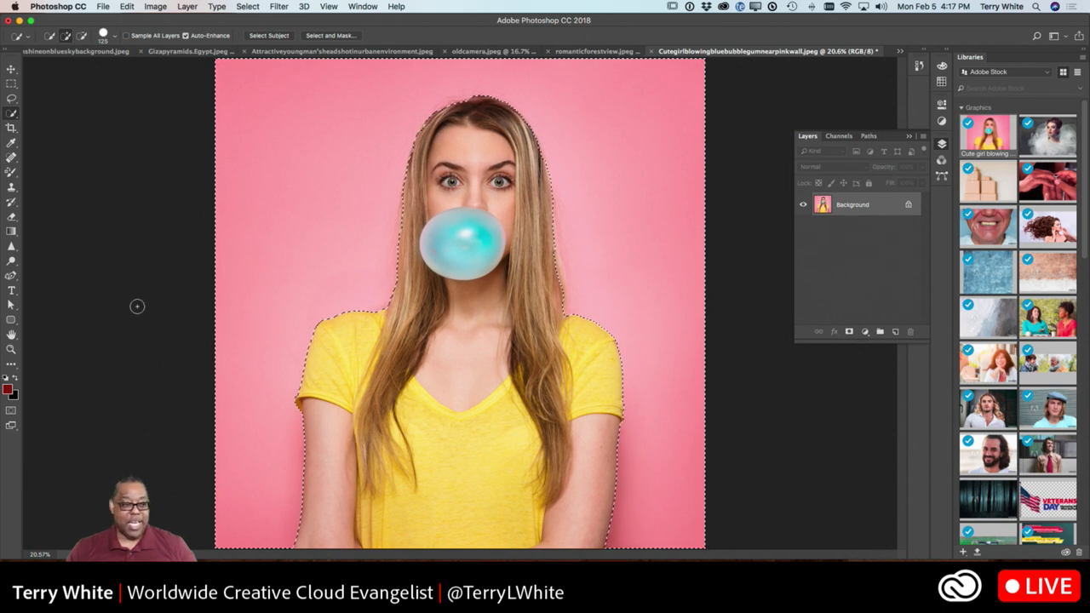
# - Activate the Gradient Tool again and set the foreground color to light pink, hex e193ba
pyautogui.click(11, 232)
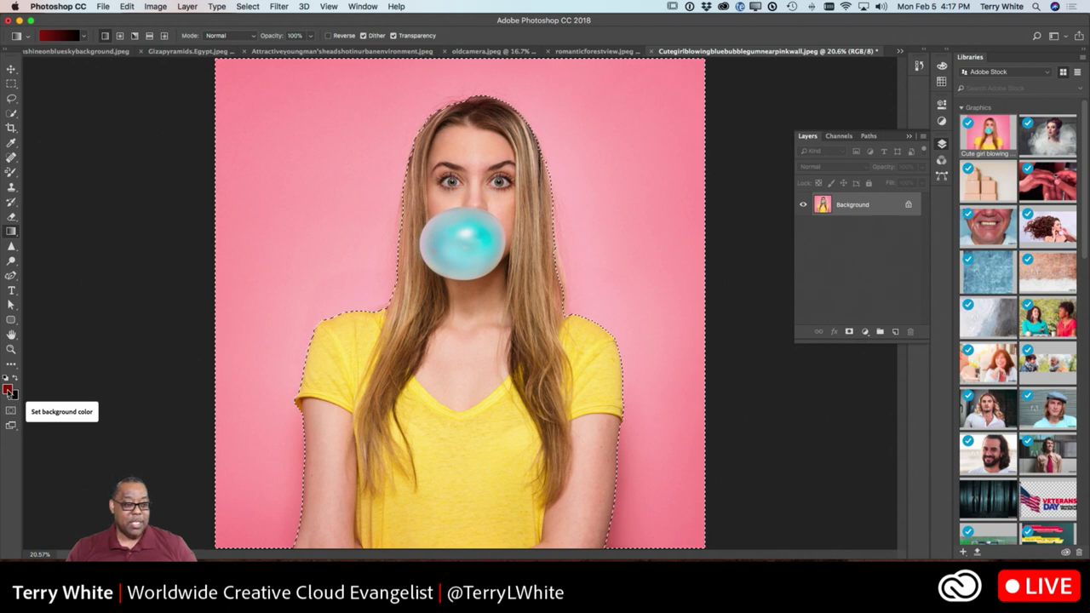
pyautogui.click(8, 390)
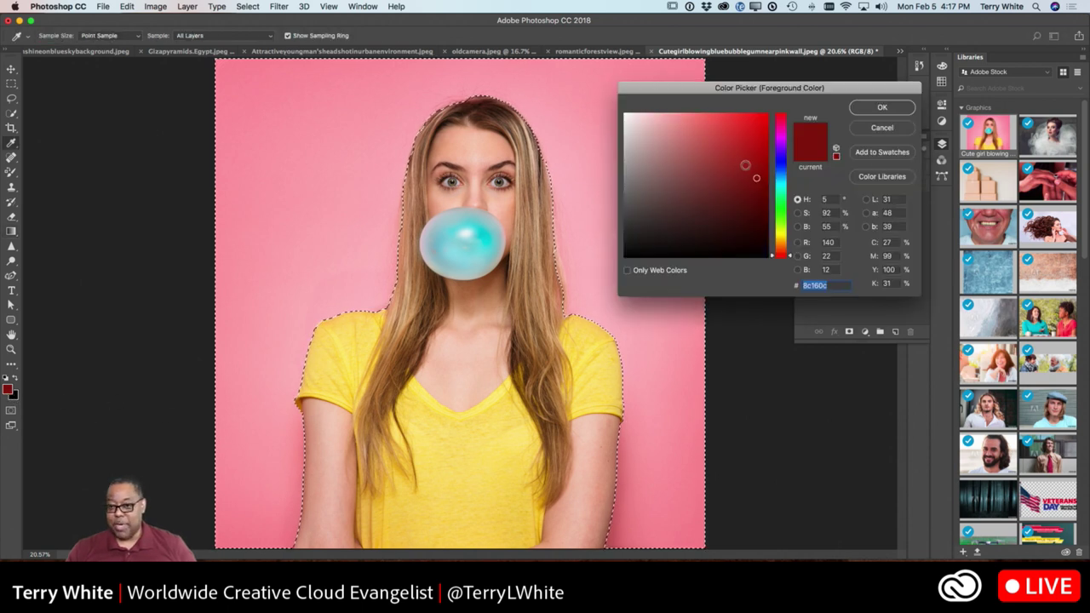
pyautogui.click(779, 126)
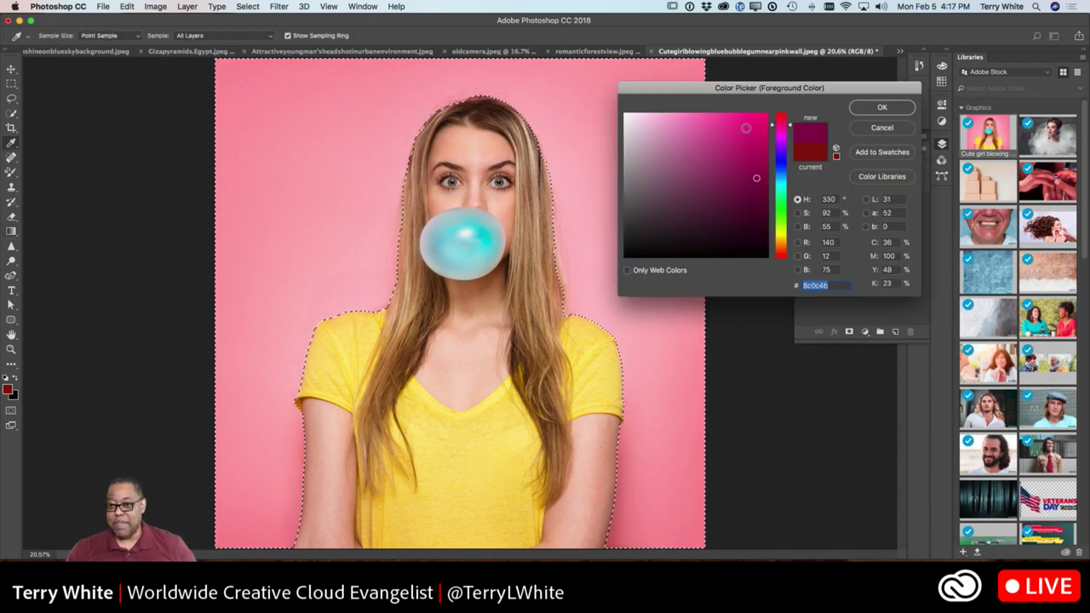
pyautogui.click(673, 130)
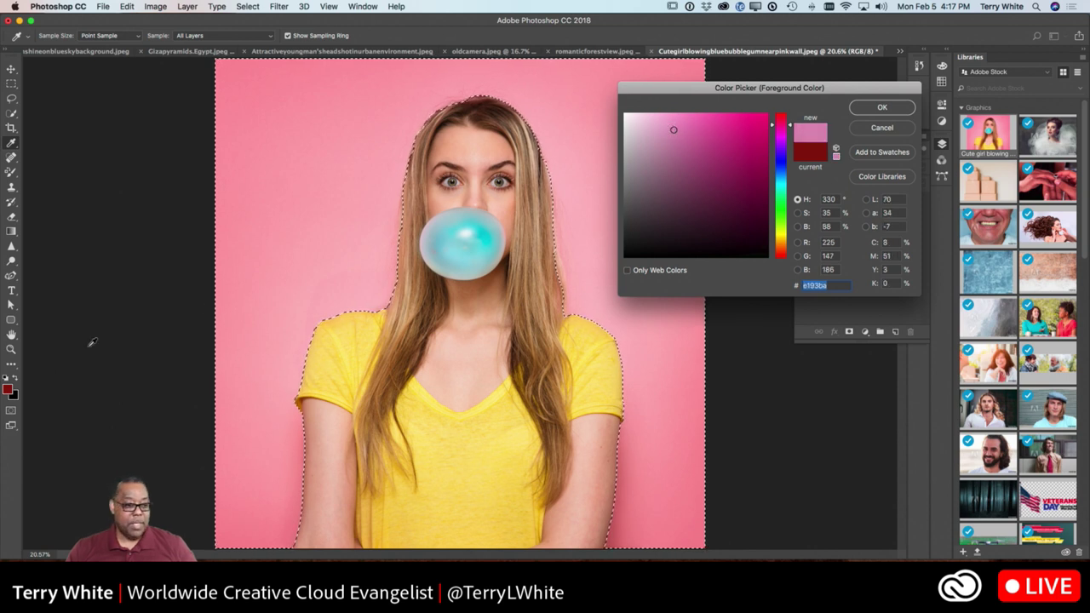
pyautogui.click(882, 109)
pyautogui.press('g')
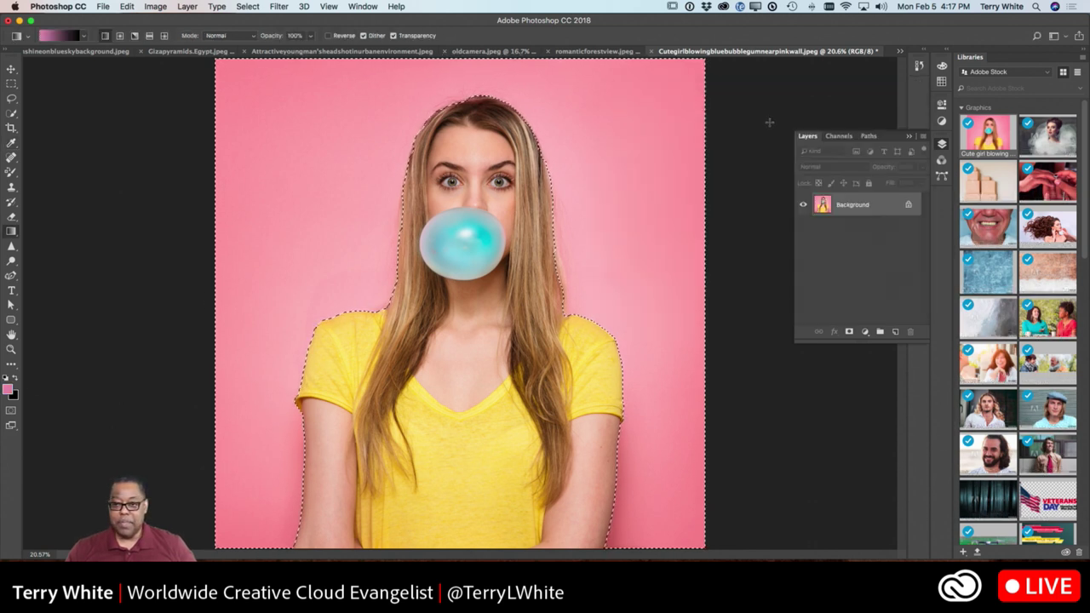
# - Set the background color to purple, hex 961898, and return to the Gradient Tool
pyautogui.click(14, 395)
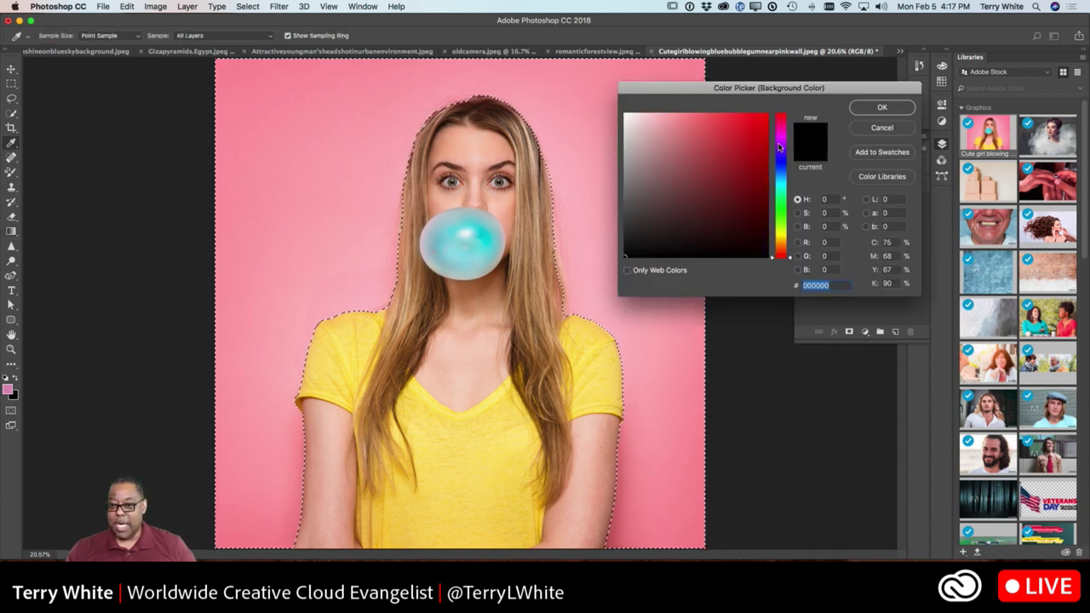
pyautogui.click(782, 138)
pyautogui.click(744, 171)
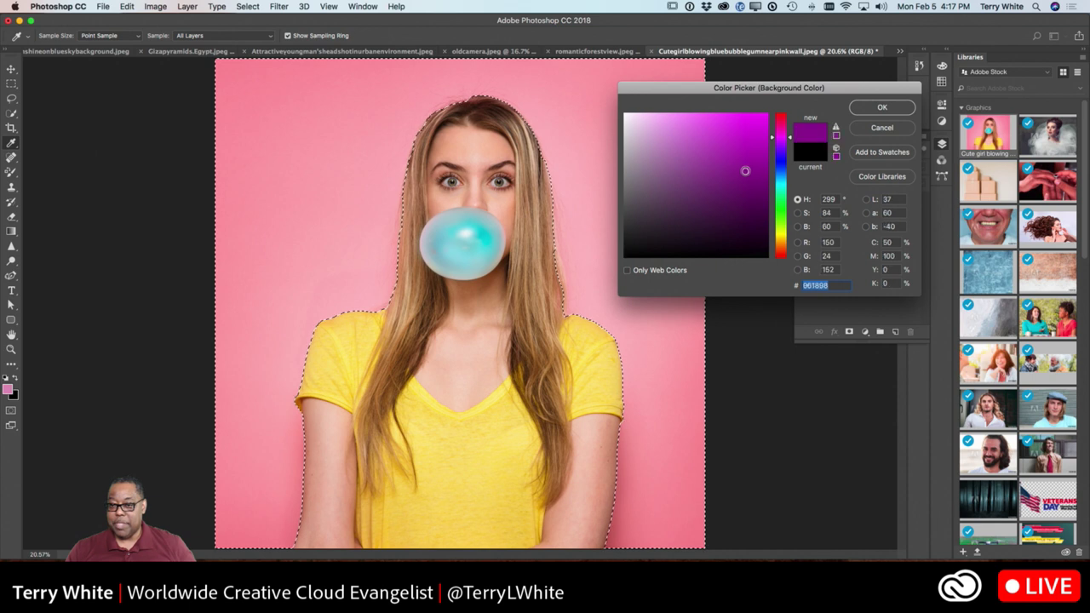
pyautogui.click(882, 108)
pyautogui.press('g')
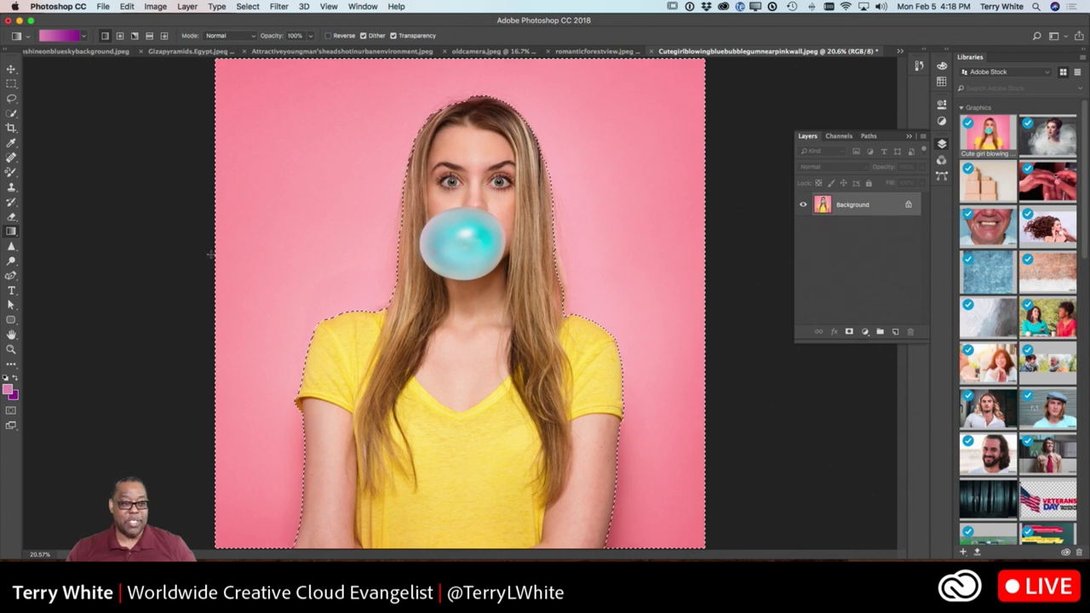
# - Try linear pink-to-purple gradients of different lengths and directions on the selected wall, directly on the Background layer
pyautogui.moveTo(249, 180); pyautogui.dragTo(664, 294)
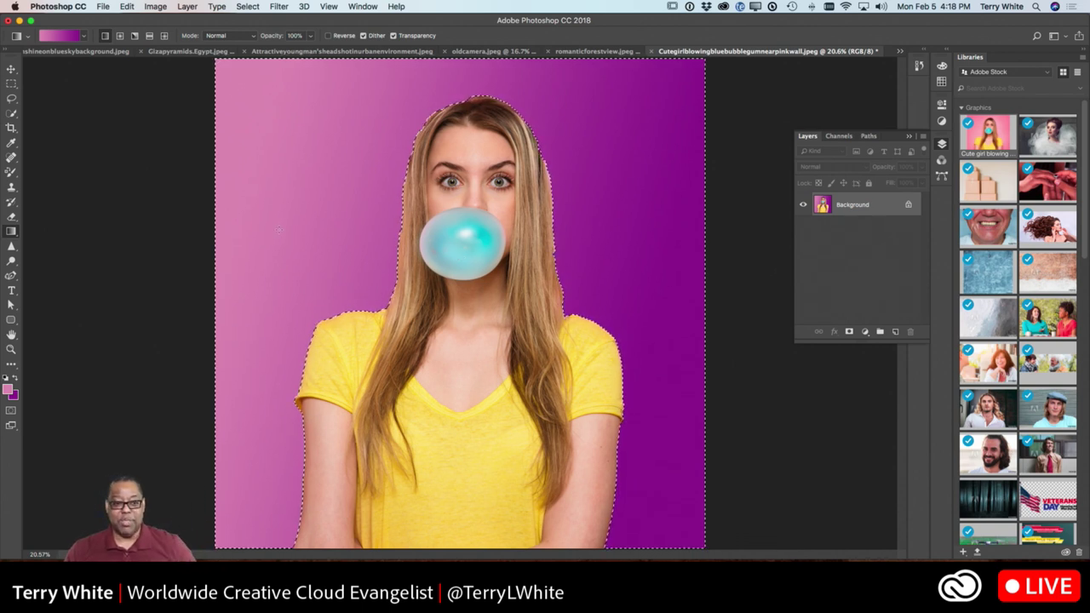
pyautogui.moveTo(253, 211); pyautogui.dragTo(352, 216)
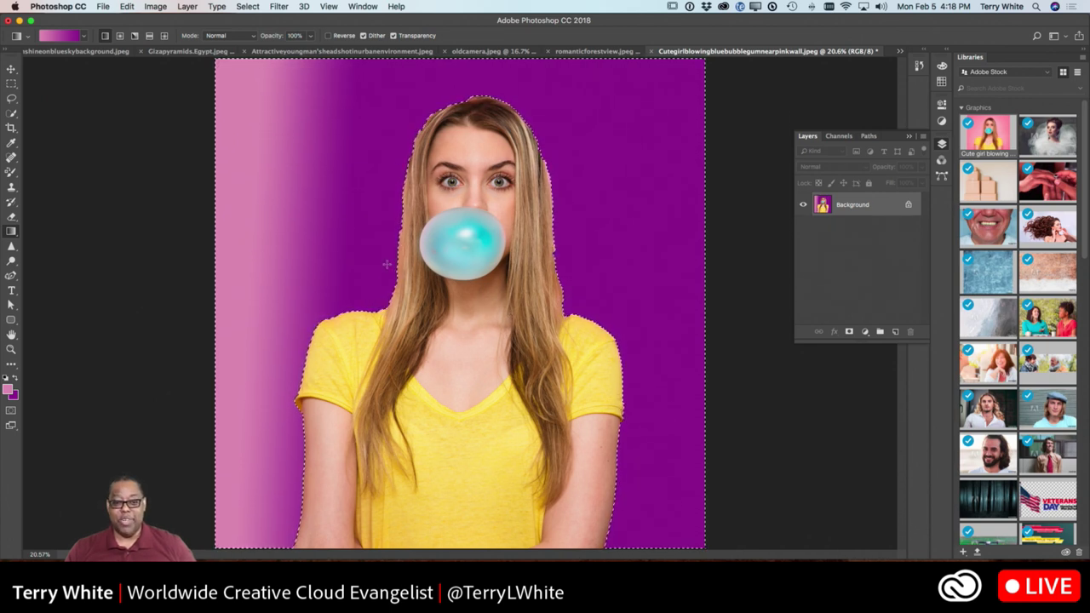
pyautogui.moveTo(471, 265); pyautogui.dragTo(555, 266)
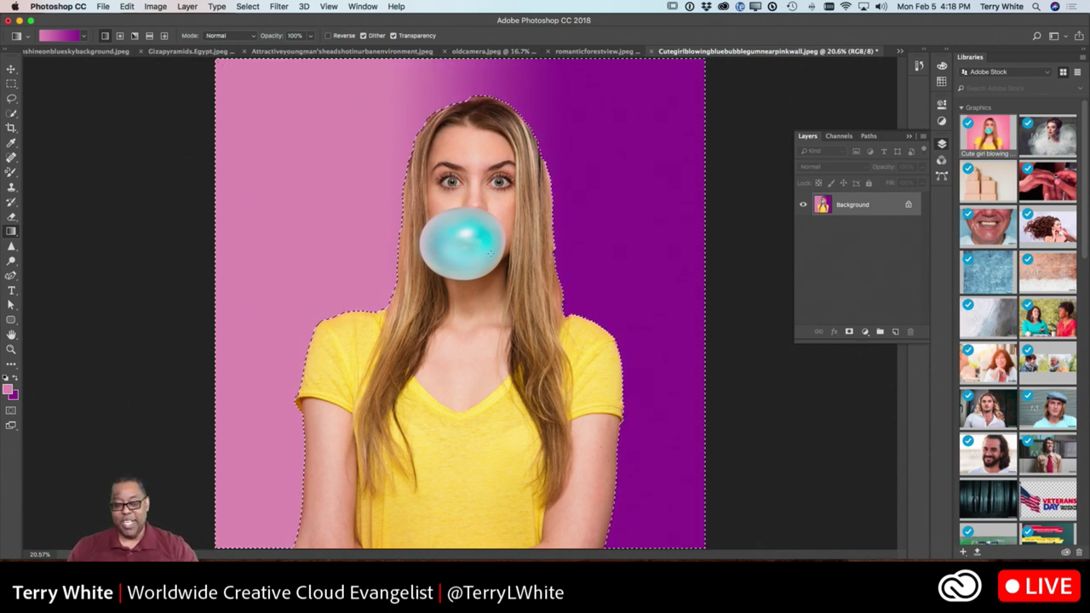
pyautogui.moveTo(580, 158); pyautogui.dragTo(546, 171)
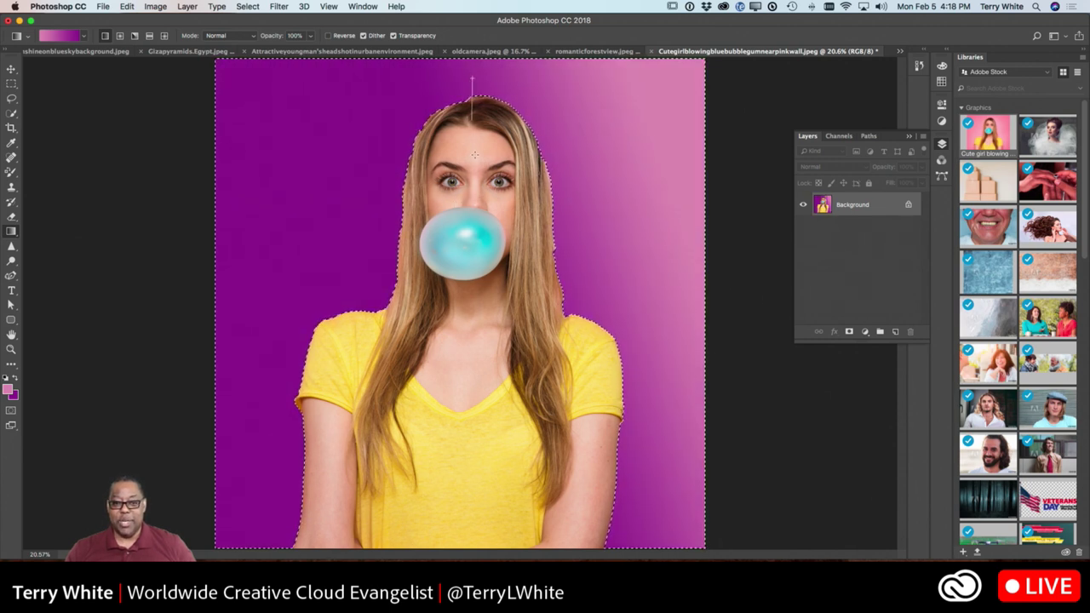
pyautogui.moveTo(475, 143); pyautogui.dragTo(476, 215)
pyautogui.moveTo(494, 394); pyautogui.dragTo(498, 192)
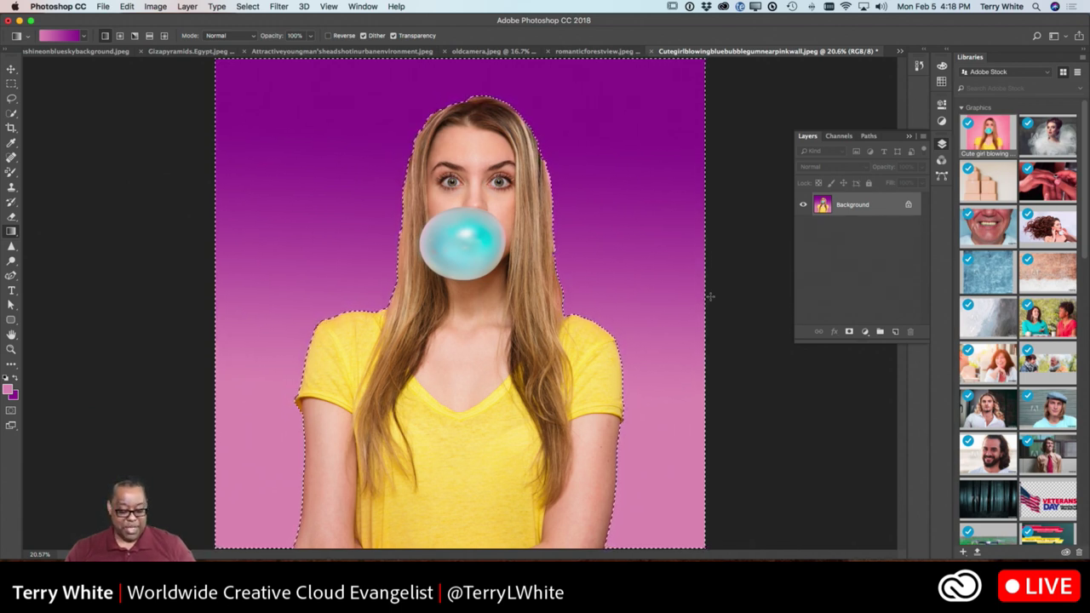
# - Undo all the gradient fills made on the Background layer, keeping the wall selection
pyautogui.press('super+z')
pyautogui.press('super+alt+z')
pyautogui.press('super+alt+z')
pyautogui.press('super+alt+z')
pyautogui.press('super+alt+z')
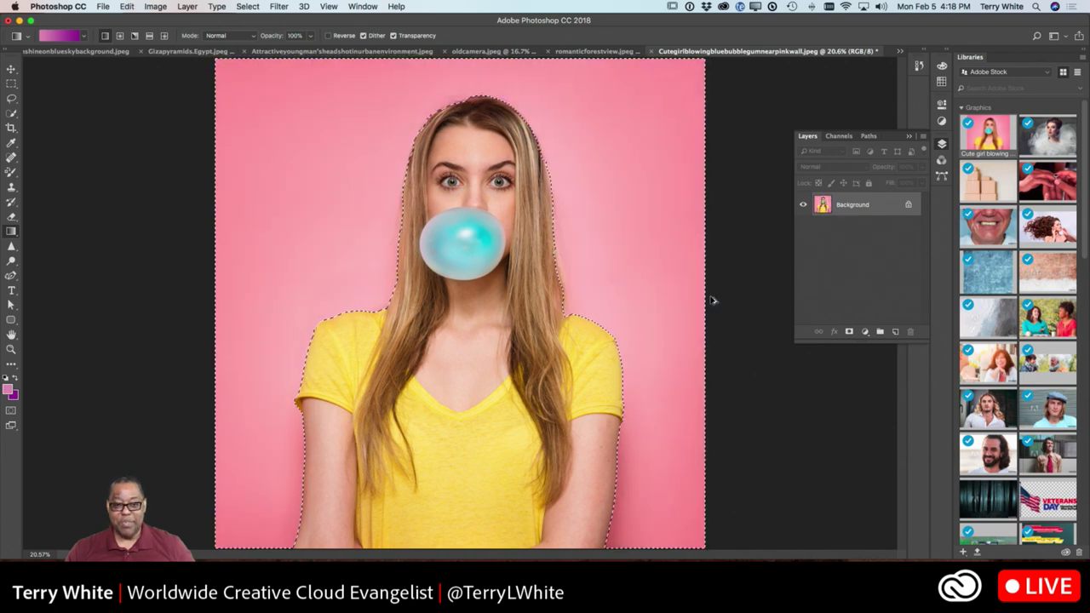
# - Fill the selection on a new layer with a vertical linear gradient, pink below and purple above, and deselect
pyautogui.click(894, 332)
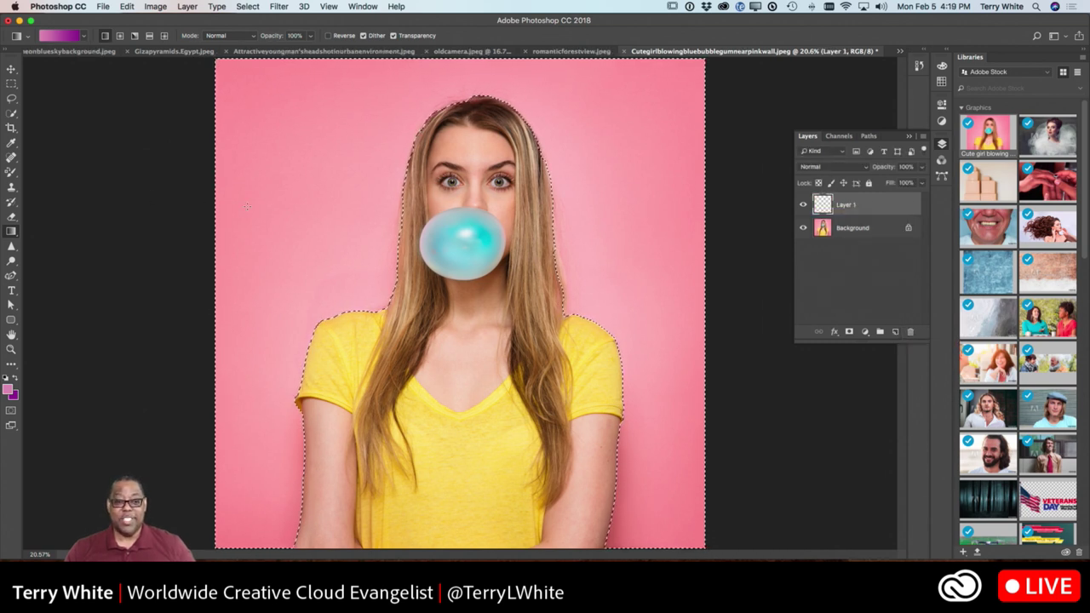
pyautogui.moveTo(278, 202); pyautogui.dragTo(451, 239)
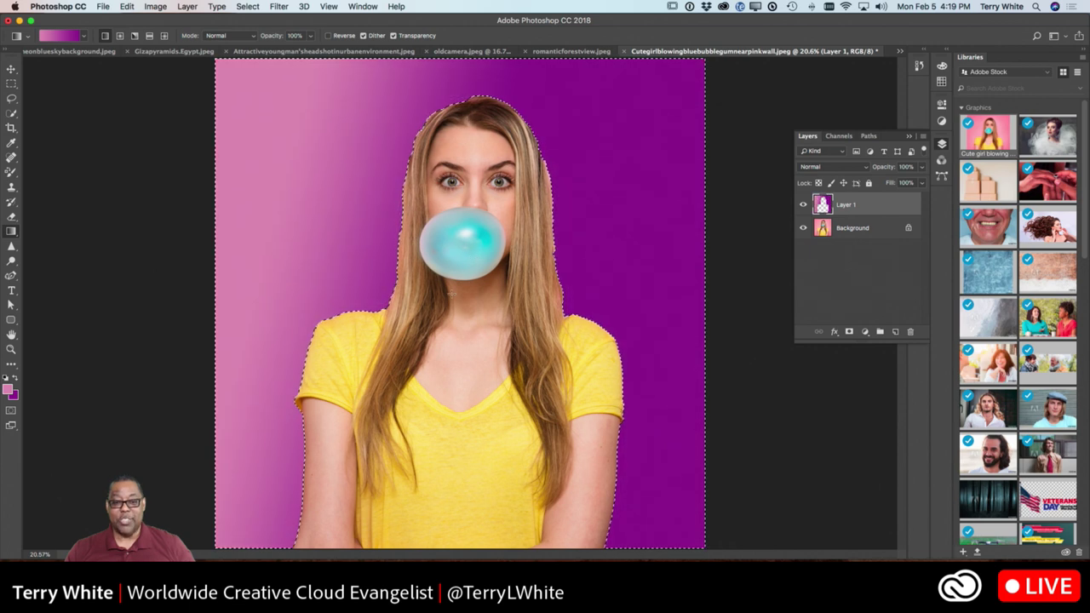
pyautogui.moveTo(473, 365); pyautogui.dragTo(473, 163)
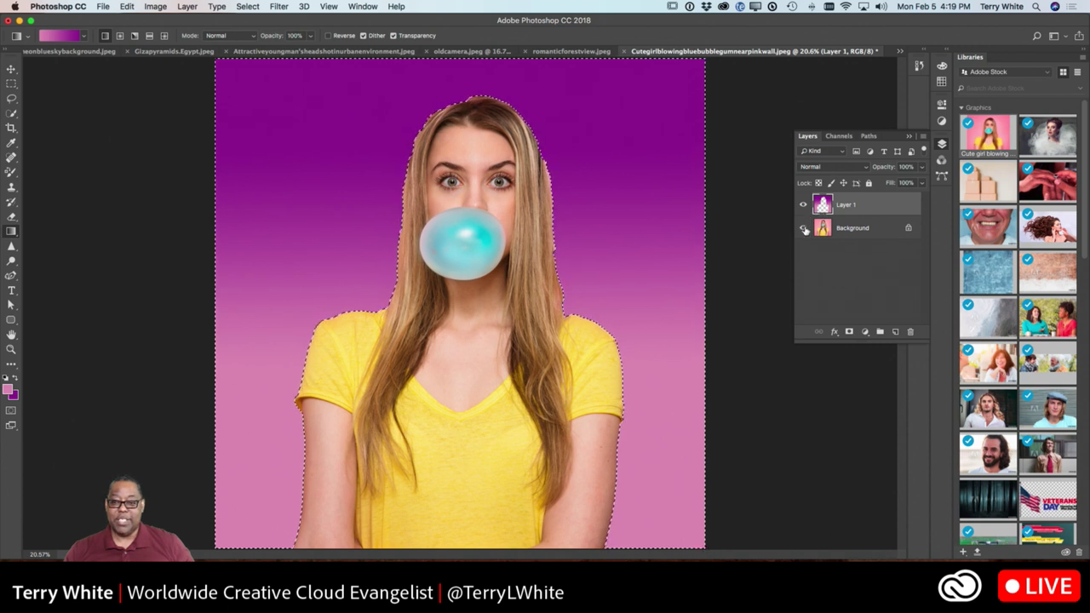
pyautogui.press('super+d')
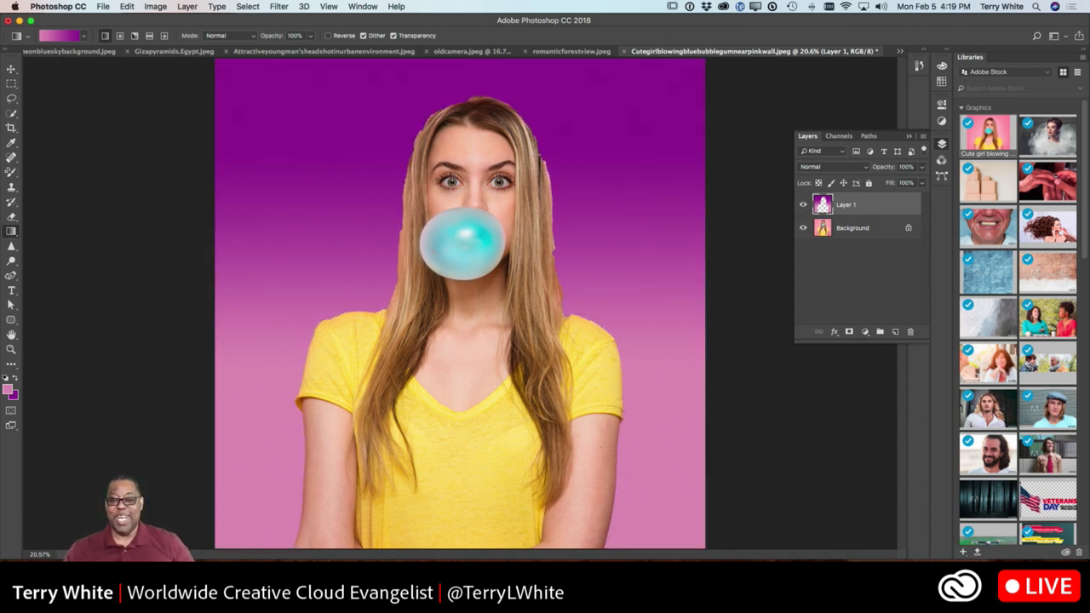
# - Toggle Layer 1's visibility repeatedly to compare the gradient background with the original pink wall
pyautogui.click(803, 205)
pyautogui.click(803, 206)
pyautogui.click(802, 206)
pyautogui.click(803, 206)
pyautogui.click(803, 206)
pyautogui.click(802, 206)
pyautogui.click(803, 207)
pyautogui.click(803, 206)
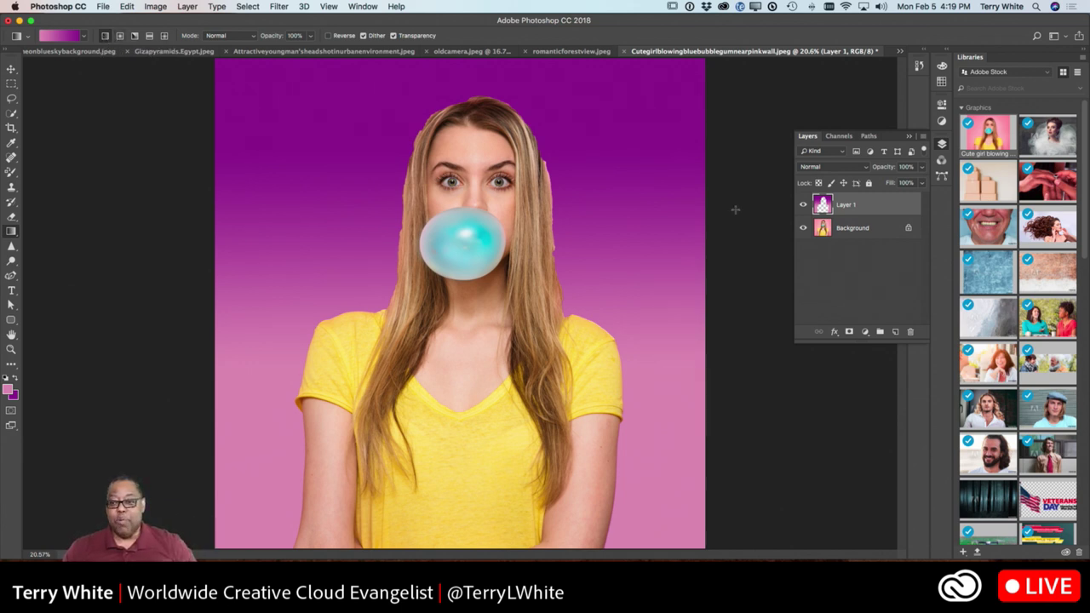
# - Load Layer 1's outline as a selection and fill it on a new layer with radial gradients, ending centered behind the woman's head
pyautogui.keyDown('super'); pyautogui.click(822, 205); pyautogui.keyUp('super')
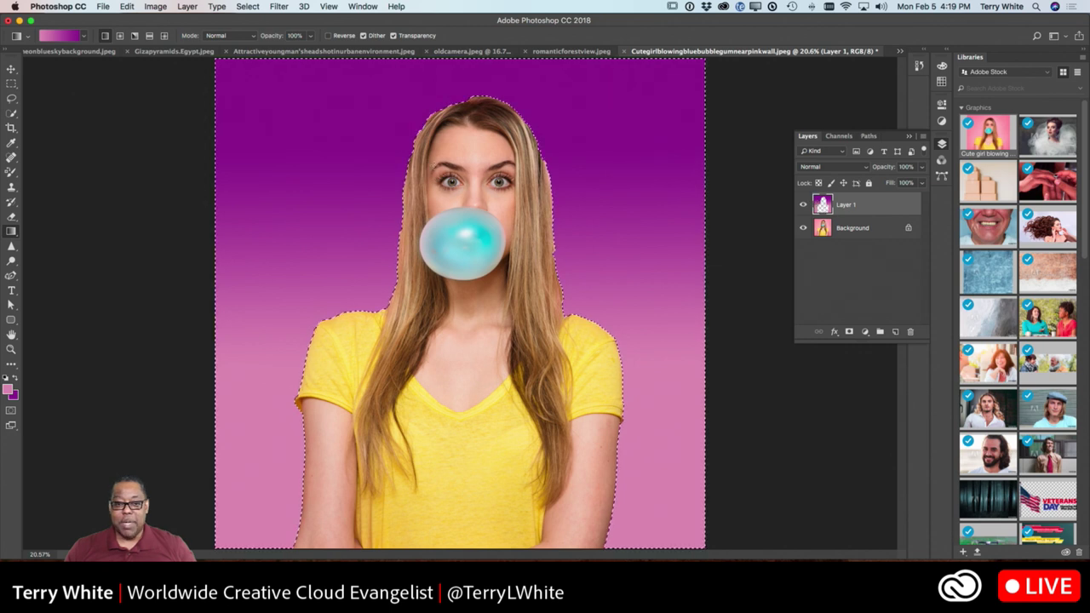
pyautogui.click(895, 332)
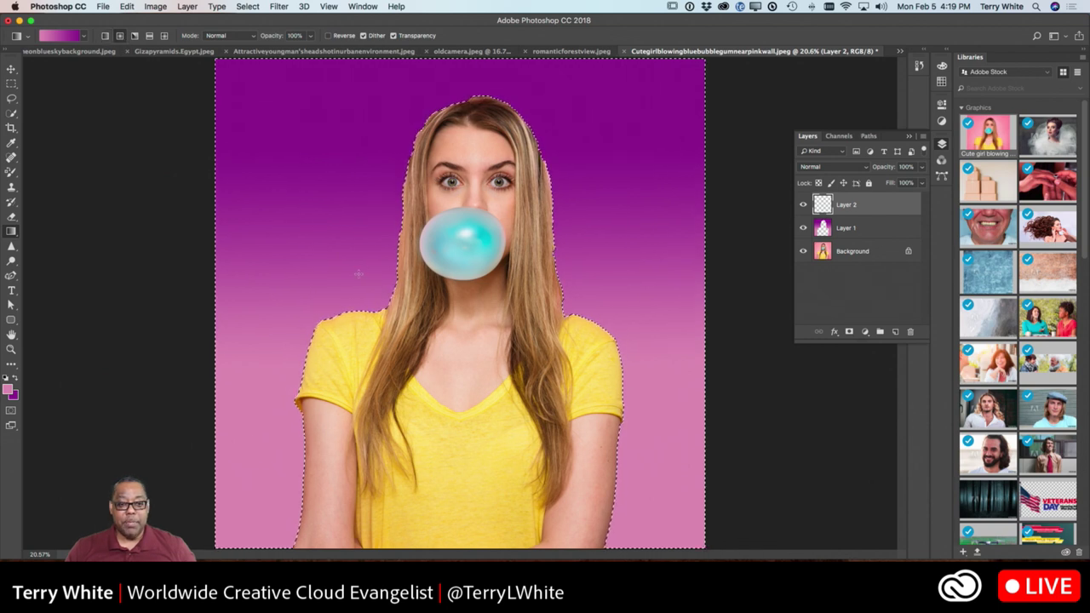
pyautogui.moveTo(397, 169); pyautogui.dragTo(397, 170)
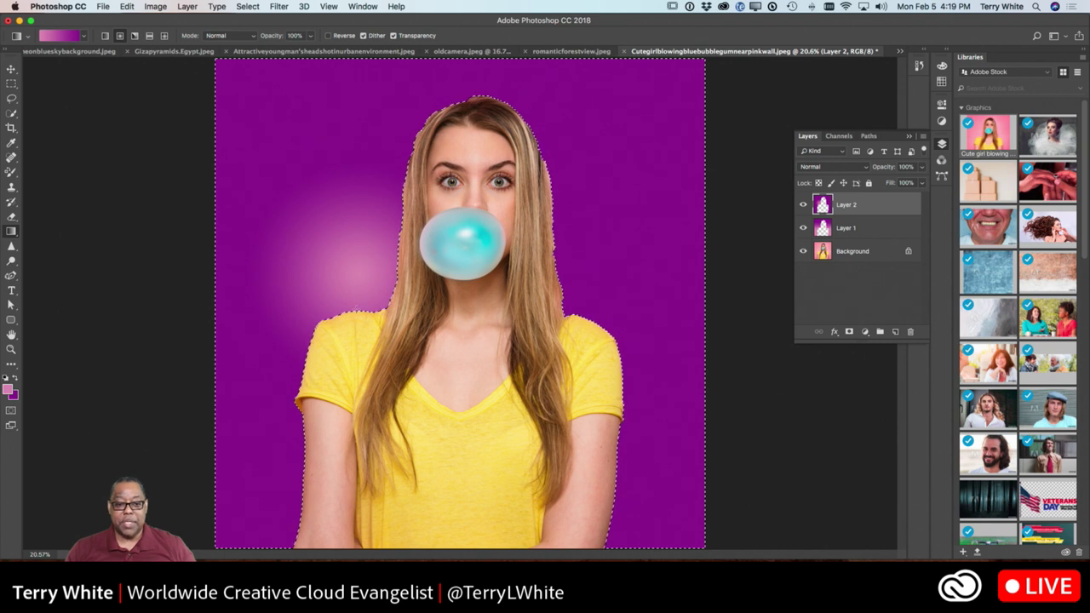
pyautogui.moveTo(468, 349); pyautogui.dragTo(482, 164)
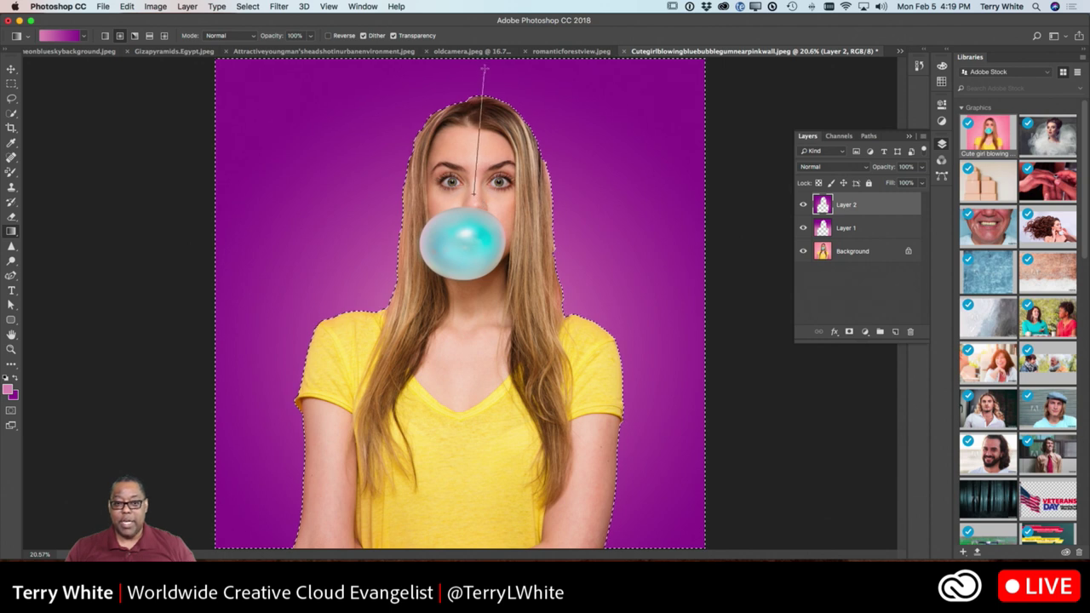
pyautogui.moveTo(474, 194); pyautogui.dragTo(475, 194)
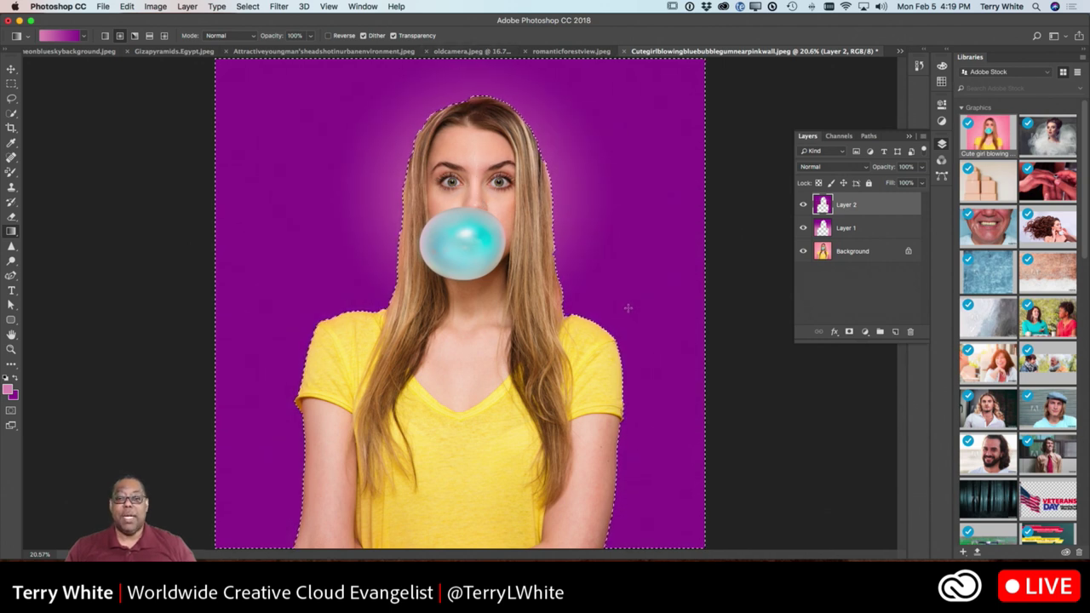
pyautogui.moveTo(491, 198); pyautogui.dragTo(668, 223)
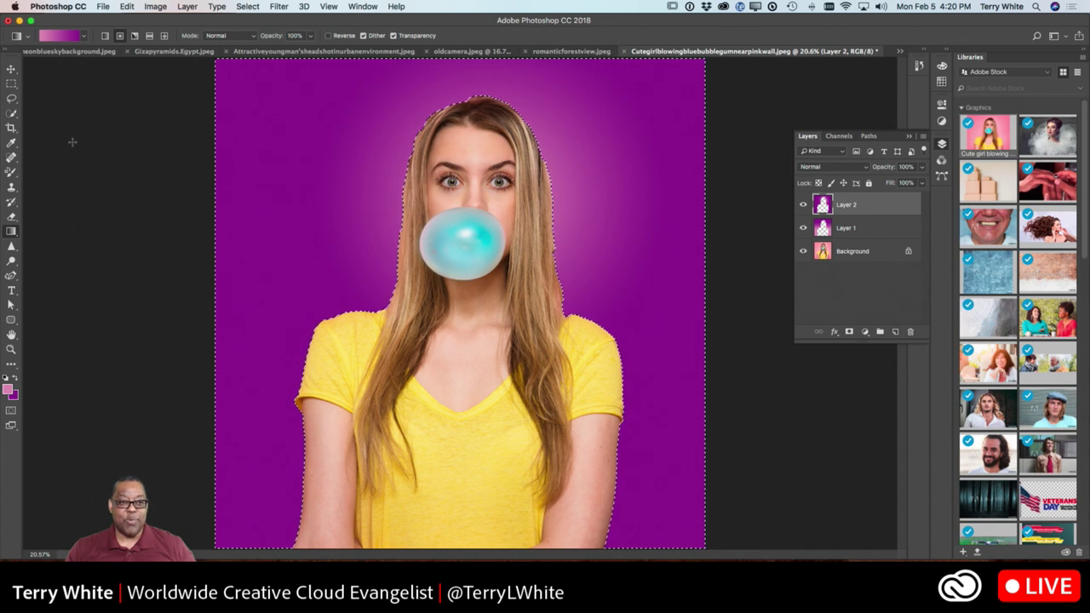
# - Try an angle gradient and reflected gradients across the selected background on Layer 2
pyautogui.click(134, 38)
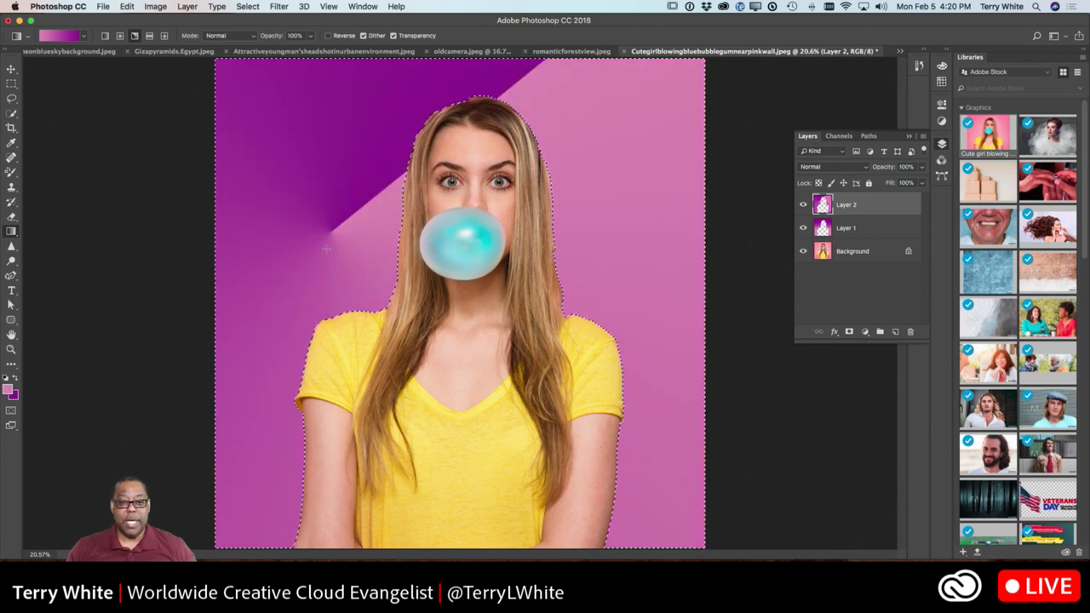
pyautogui.click(150, 35)
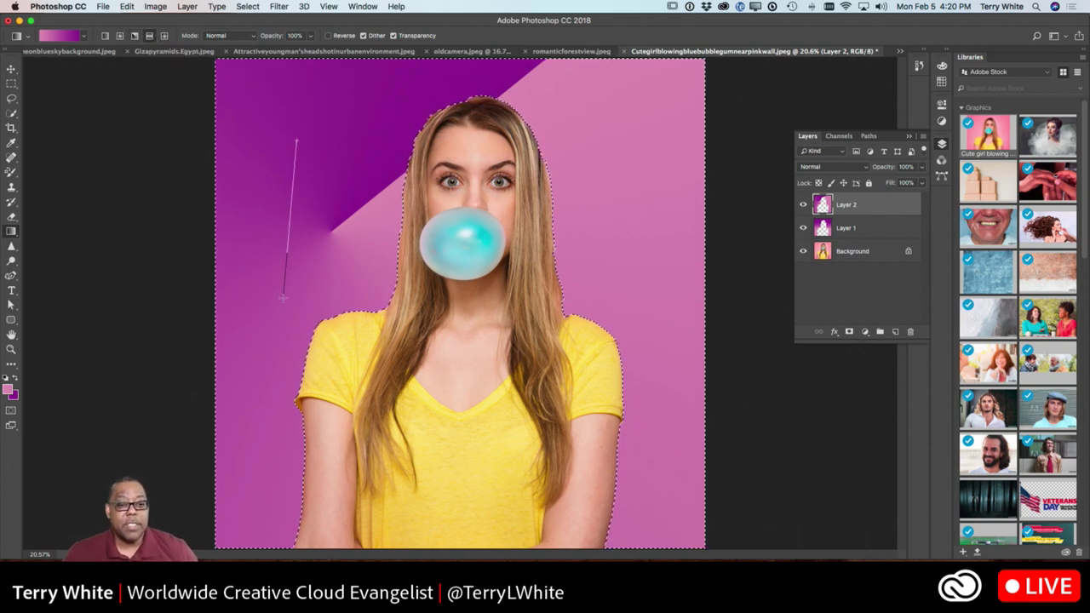
pyautogui.moveTo(283, 294); pyautogui.dragTo(283, 295)
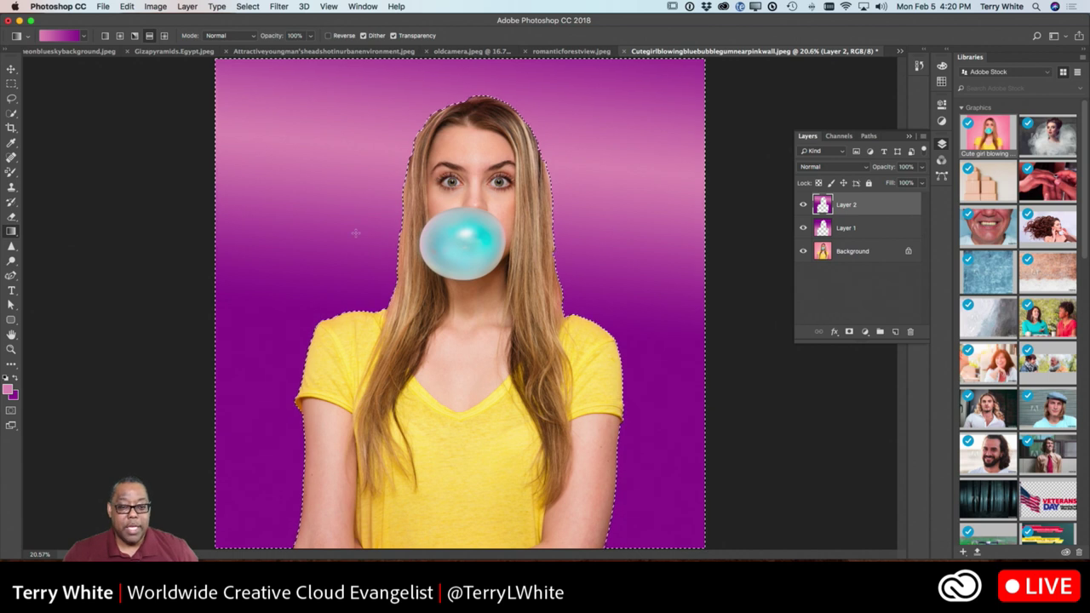
pyautogui.moveTo(365, 339); pyautogui.dragTo(356, 390)
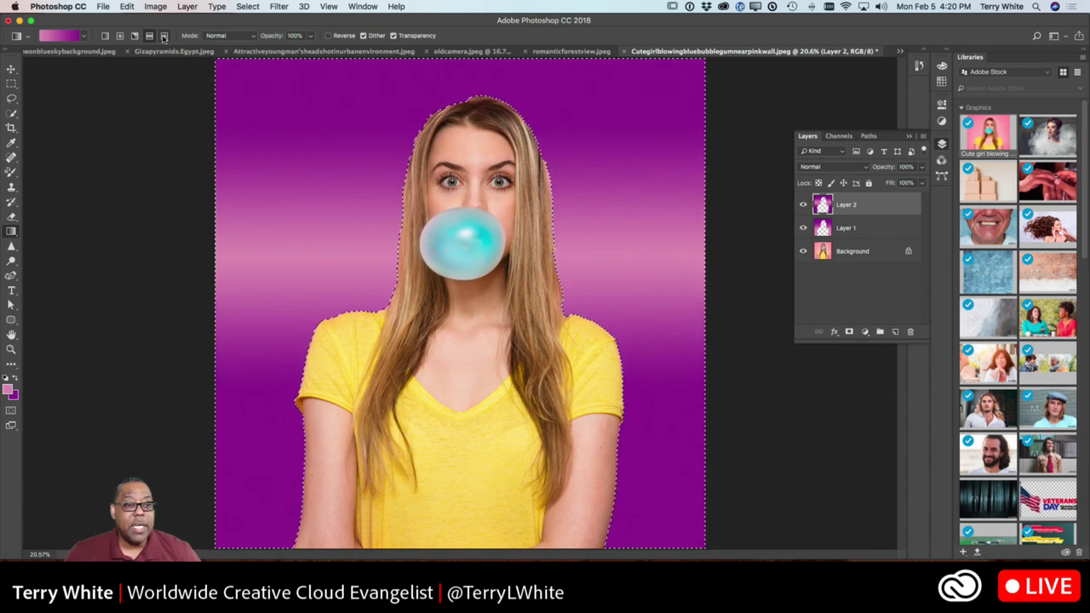
# - Fill the selection on Layer 2 with a small diamond gradient centered beside the woman's hair
pyautogui.click(164, 38)
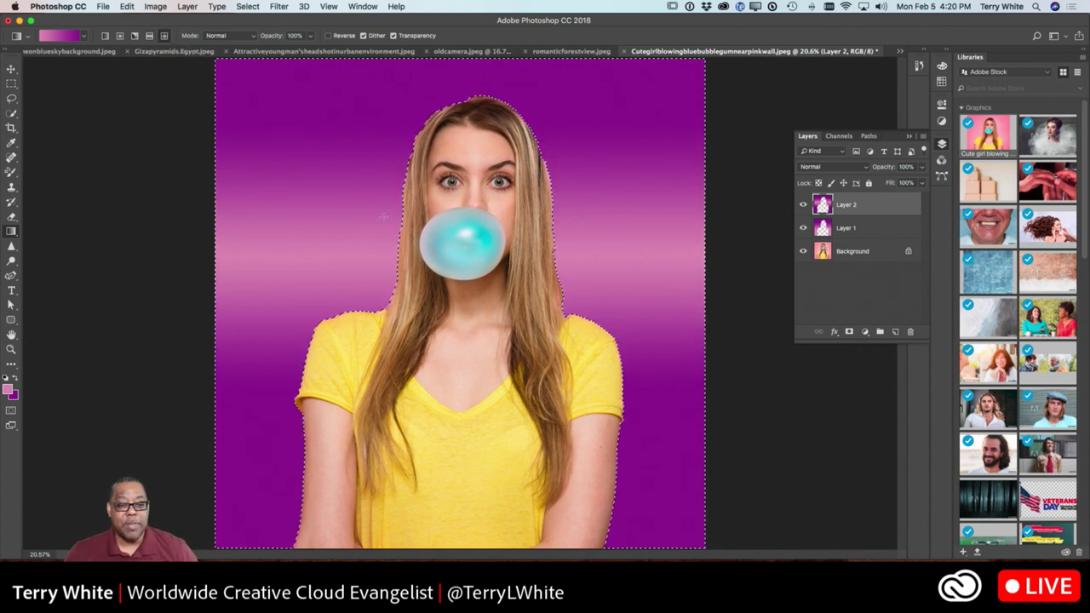
pyautogui.moveTo(287, 321); pyautogui.dragTo(287, 319)
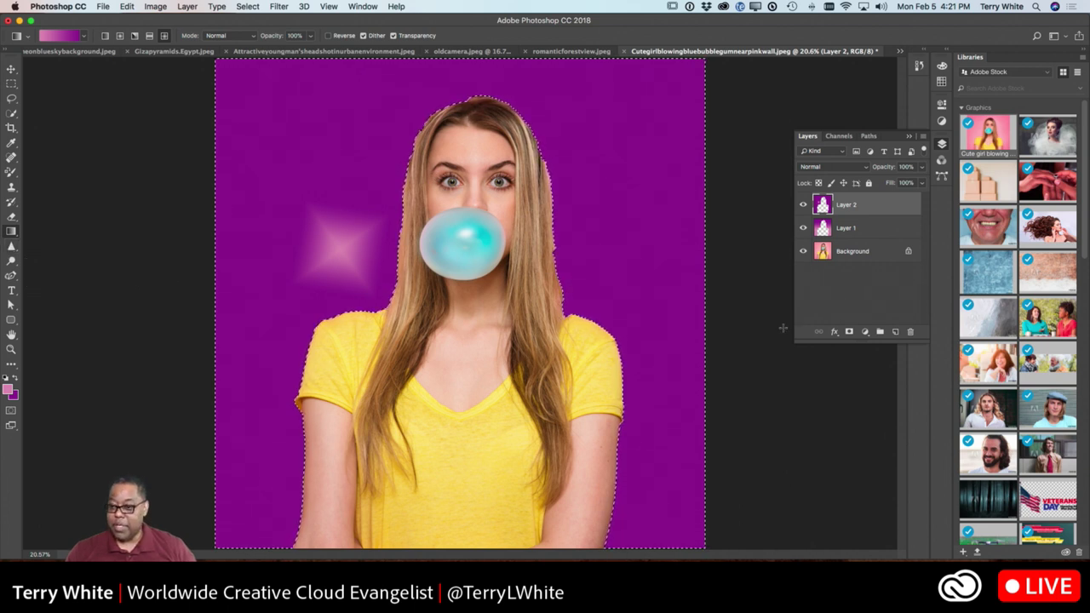
# - Sharpen both of the woman's eyes on the Background layer with the Sharpen Tool at 50% strength
pyautogui.click(839, 251)
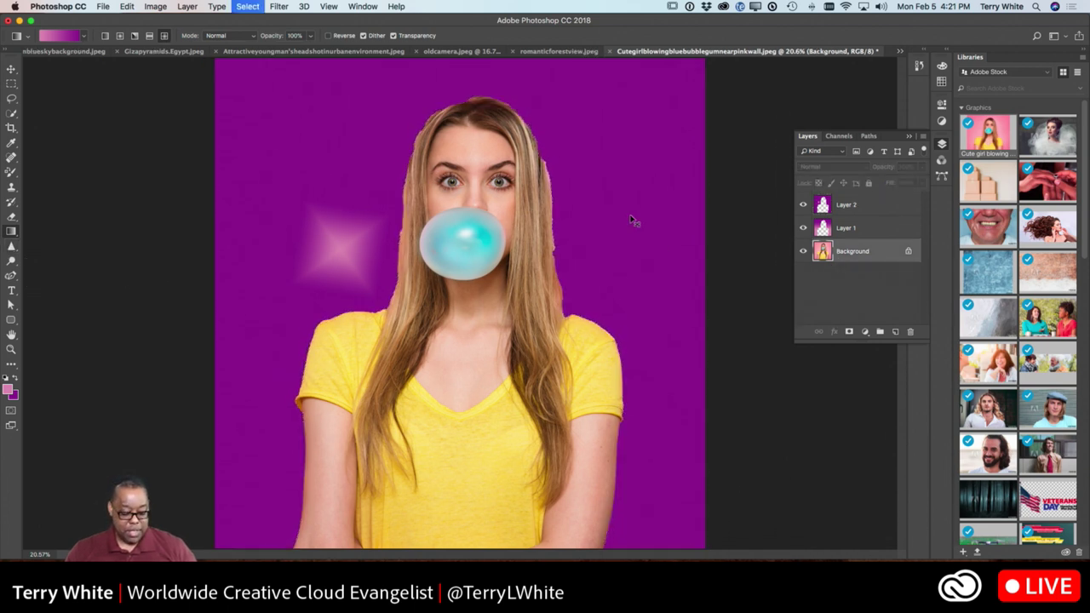
pyautogui.press('z')
pyautogui.moveTo(460, 180); pyautogui.dragTo(499, 226)
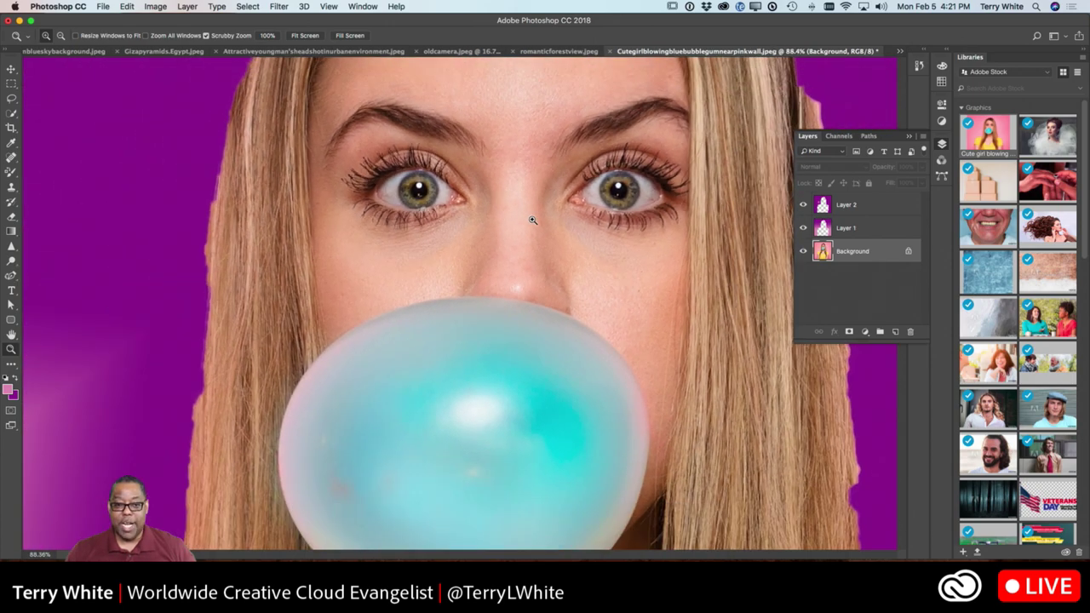
pyautogui.press('g')
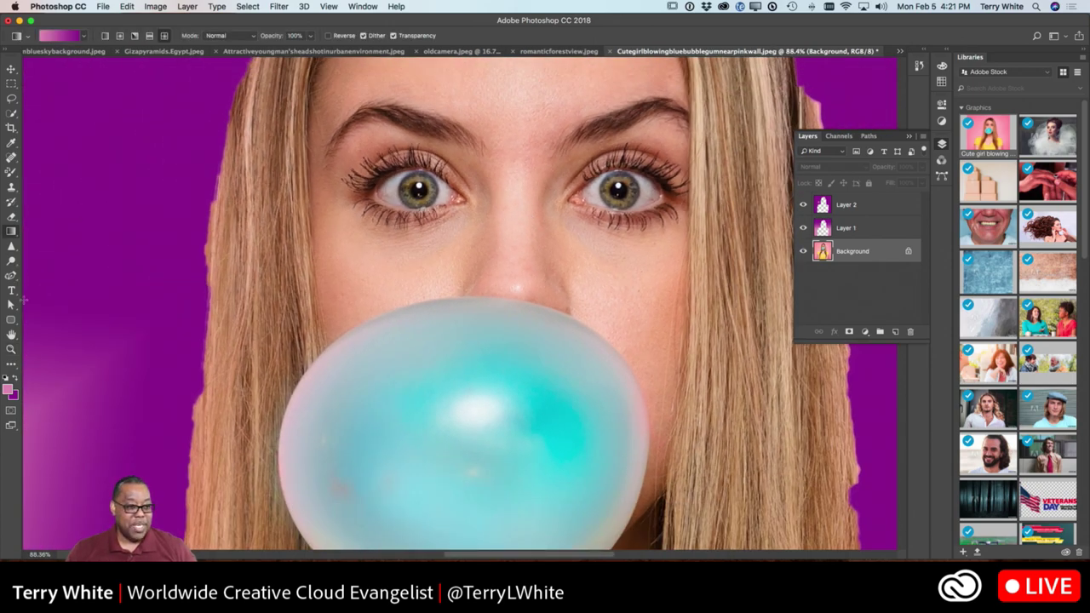
pyautogui.click(11, 246)
pyautogui.moveTo(413, 188); pyautogui.dragTo(417, 192)
pyautogui.moveTo(615, 189)
pyautogui.mouseDown()
pyautogui.moveTo(637, 192)
pyautogui.moveTo(626, 196)
pyautogui.mouseUp()
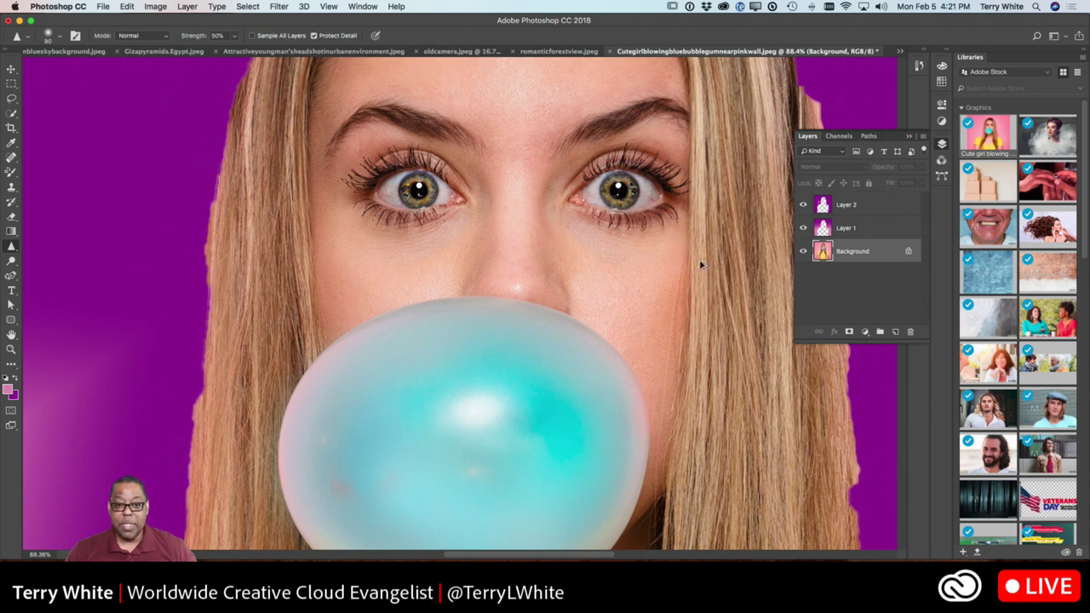
# - Duplicate the Background layer and sharpen both irises on the copy
pyautogui.moveTo(865, 254); pyautogui.dragTo(881, 332)
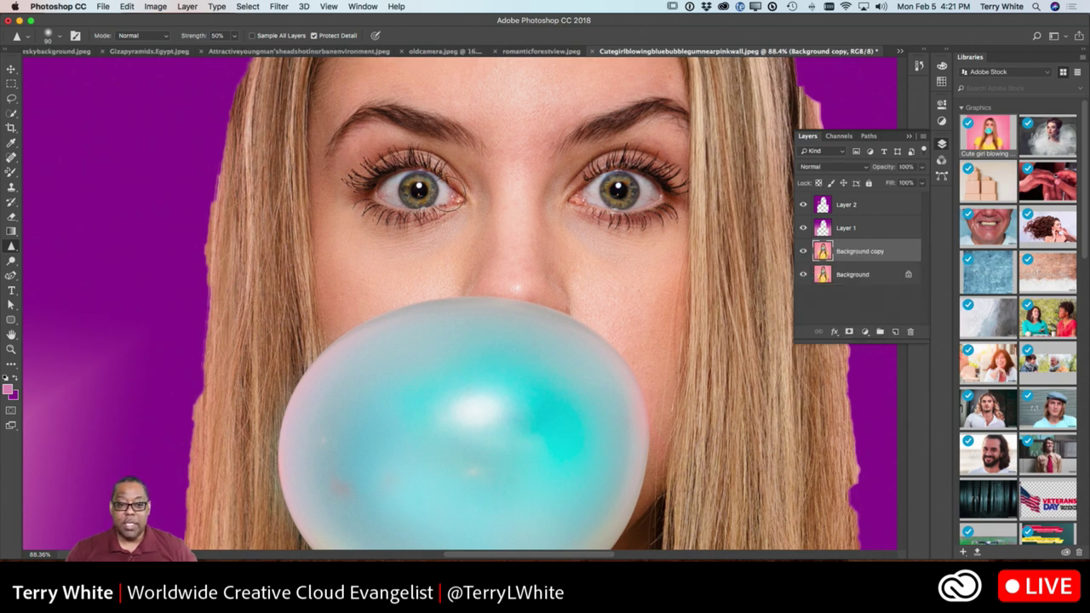
pyautogui.moveTo(418, 191)
pyautogui.mouseDown()
pyautogui.moveTo(410, 182)
pyautogui.moveTo(422, 192)
pyautogui.mouseUp()
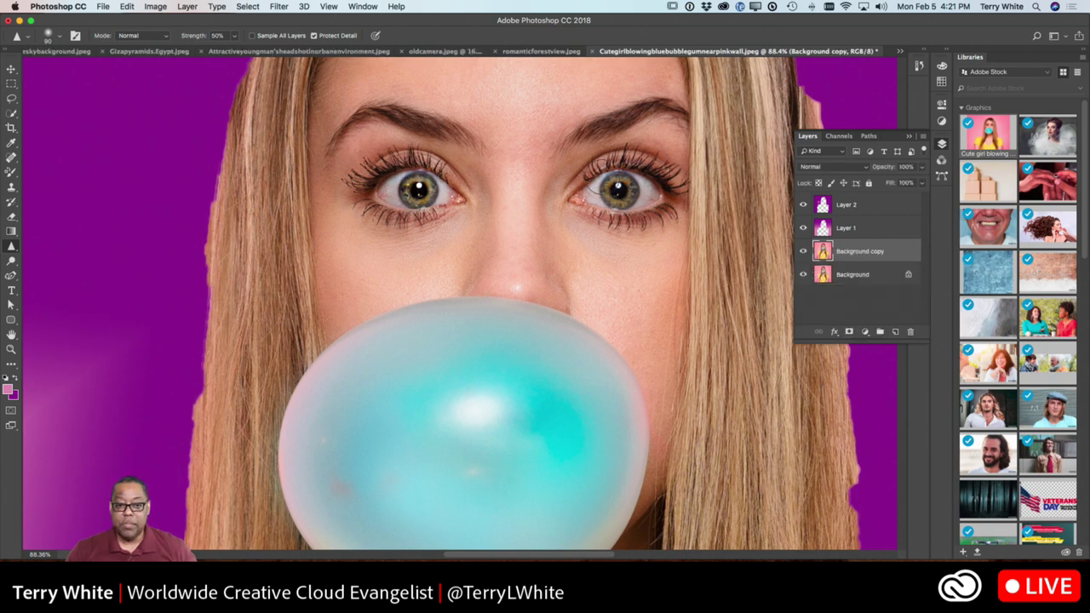
pyautogui.moveTo(622, 189); pyautogui.dragTo(649, 194)
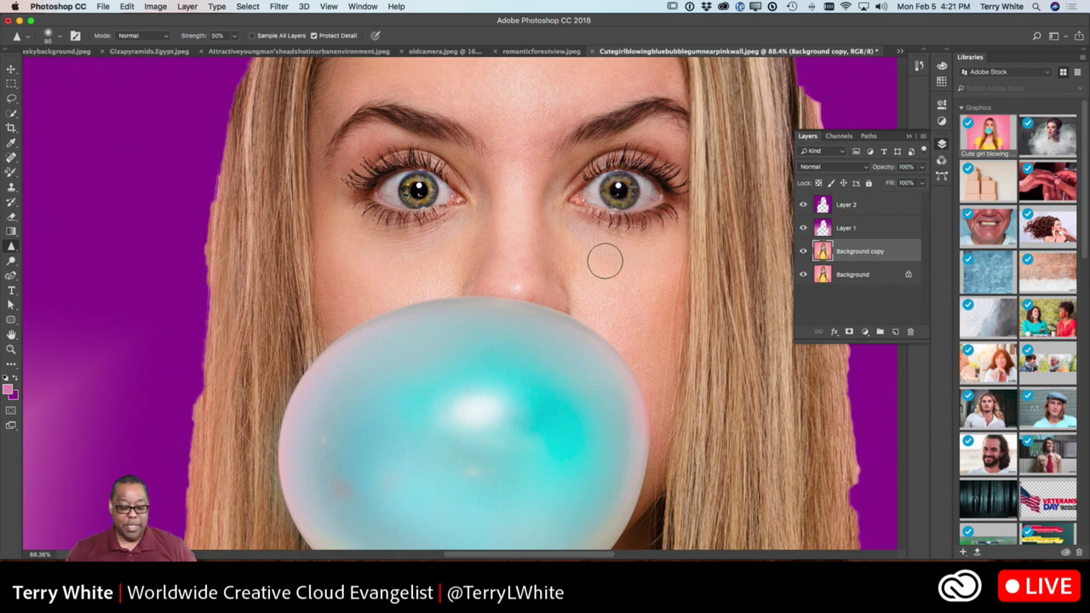
# - Hide the Background copy layer to compare the eyes with and without sharpening at close range
pyautogui.press('z')
pyautogui.moveTo(459, 232); pyautogui.dragTo(486, 236)
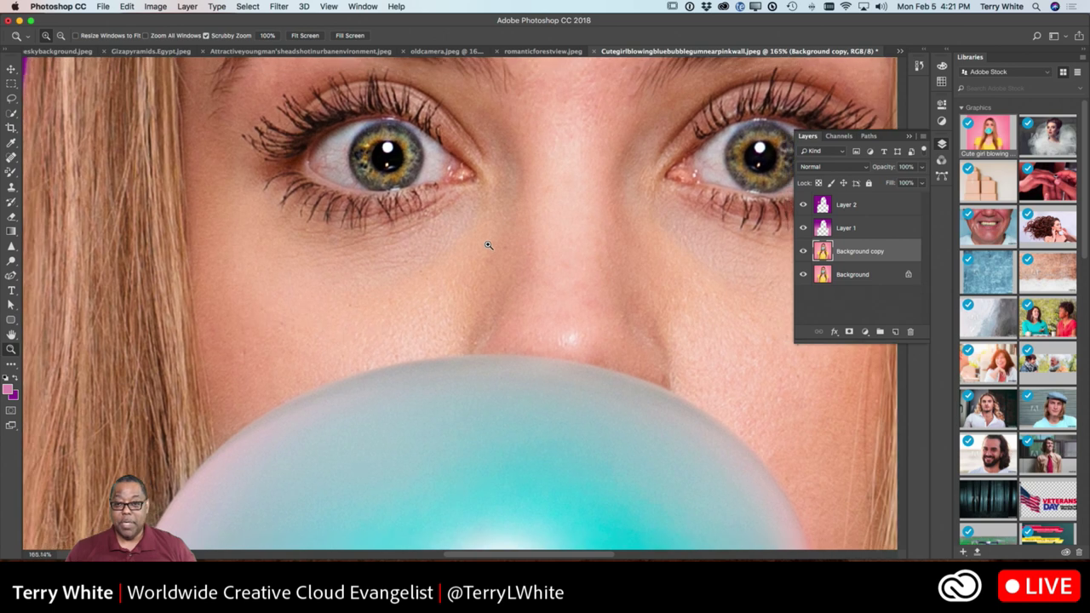
pyautogui.click(803, 252)
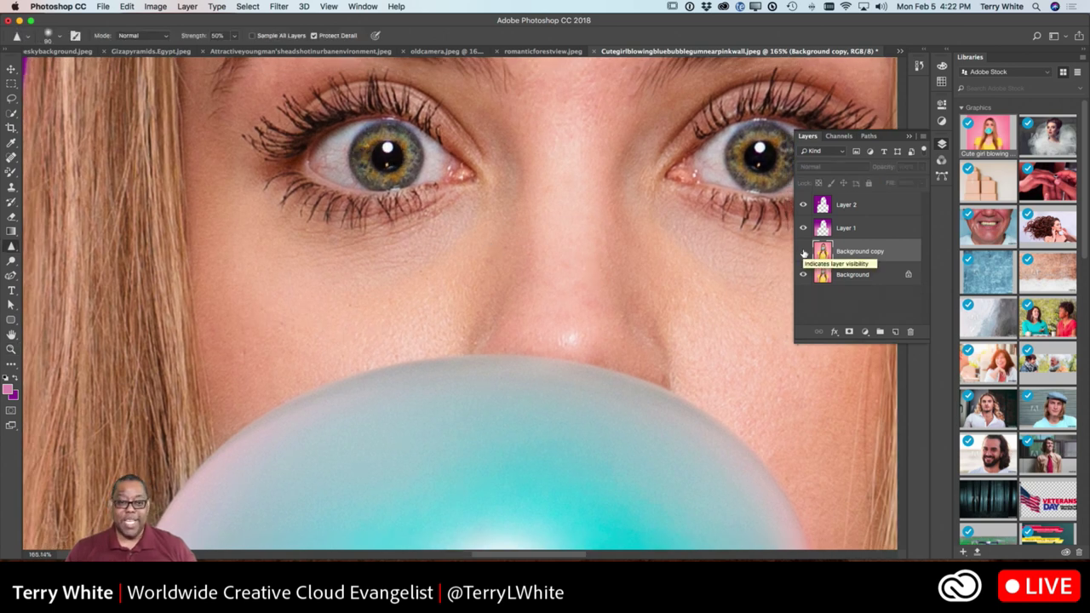
# - Toggle the Background copy layer's visibility to compare the sharpened irises, leave it shown and fit the whole image in view
pyautogui.click(803, 252)
pyautogui.click(803, 252)
pyautogui.click(803, 252)
pyautogui.click(802, 252)
pyautogui.click(803, 252)
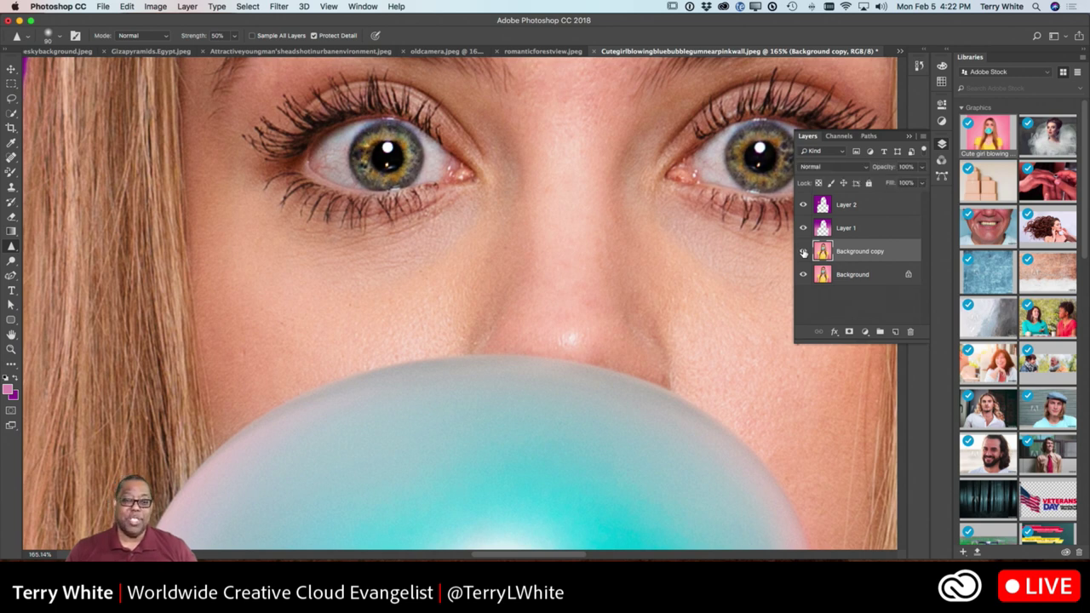
pyautogui.press('super+0')
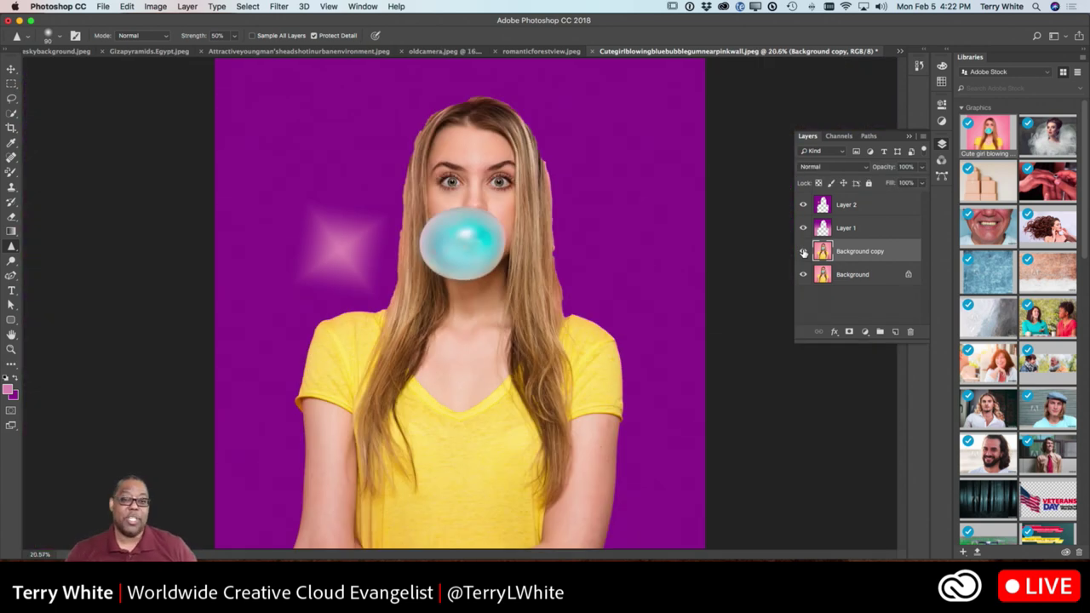
# - Hide Background copy, Layer 1 and Layer 2, and blur the woman's eyebrows on the Background layer with the Blur Tool at 50% strength
pyautogui.click(13, 247)
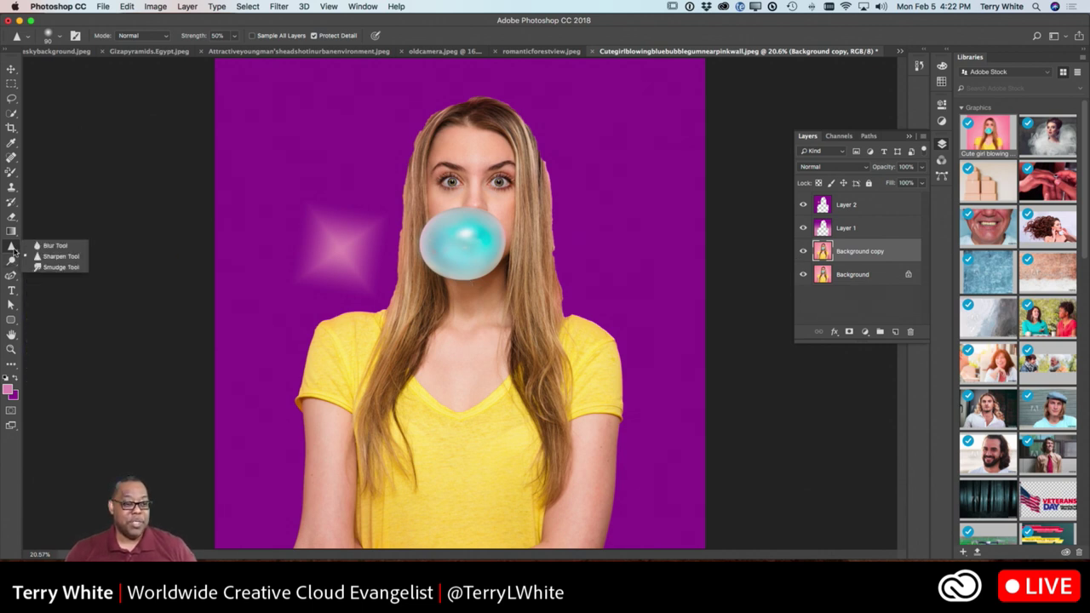
pyautogui.click(56, 246)
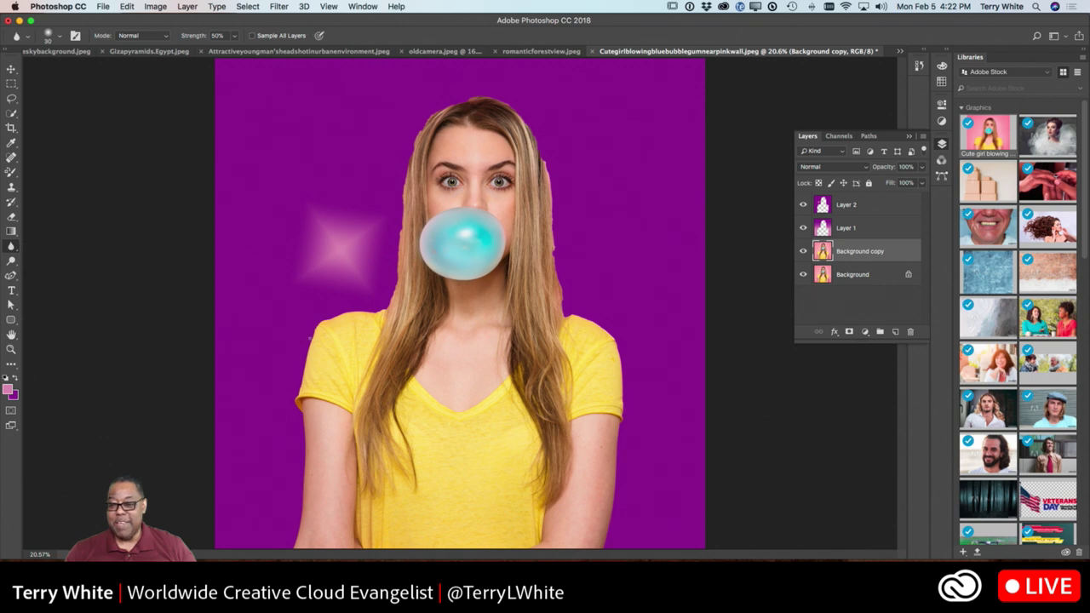
pyautogui.click(803, 251)
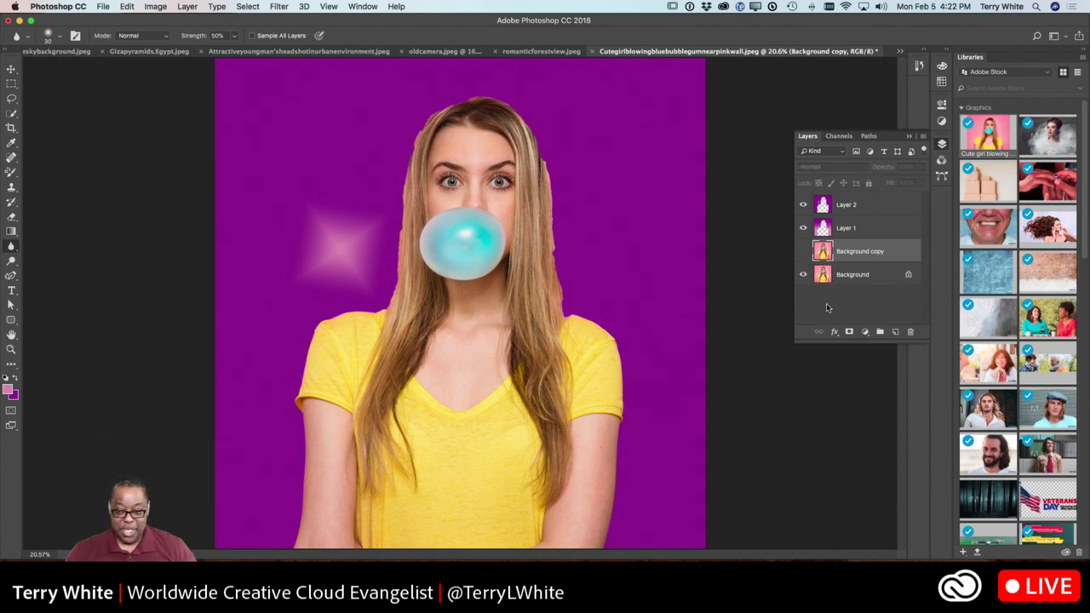
pyautogui.click(838, 275)
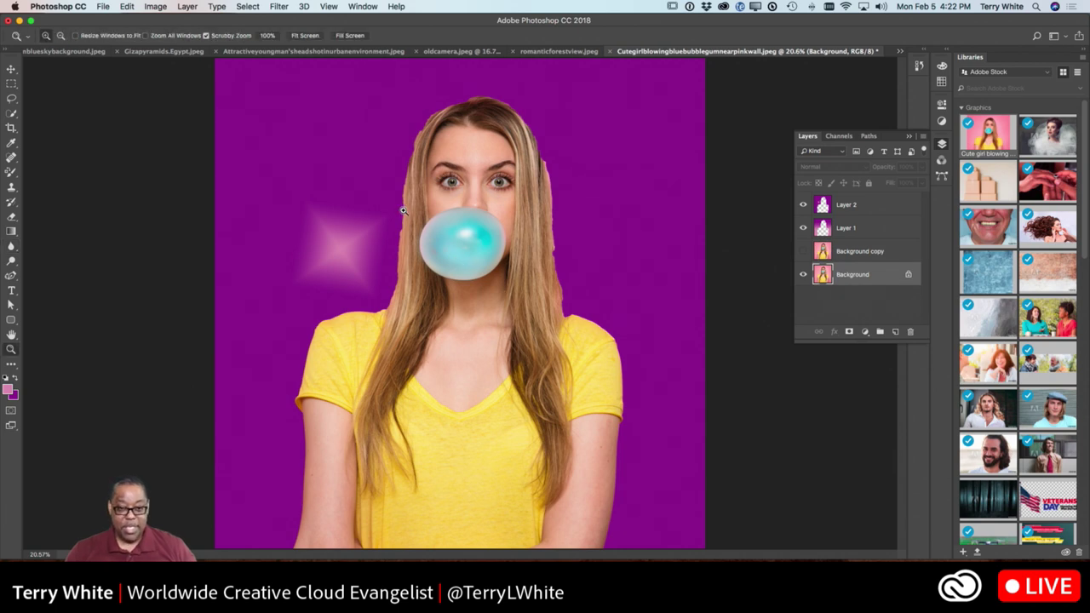
pyautogui.scroll(5, 402, 210)
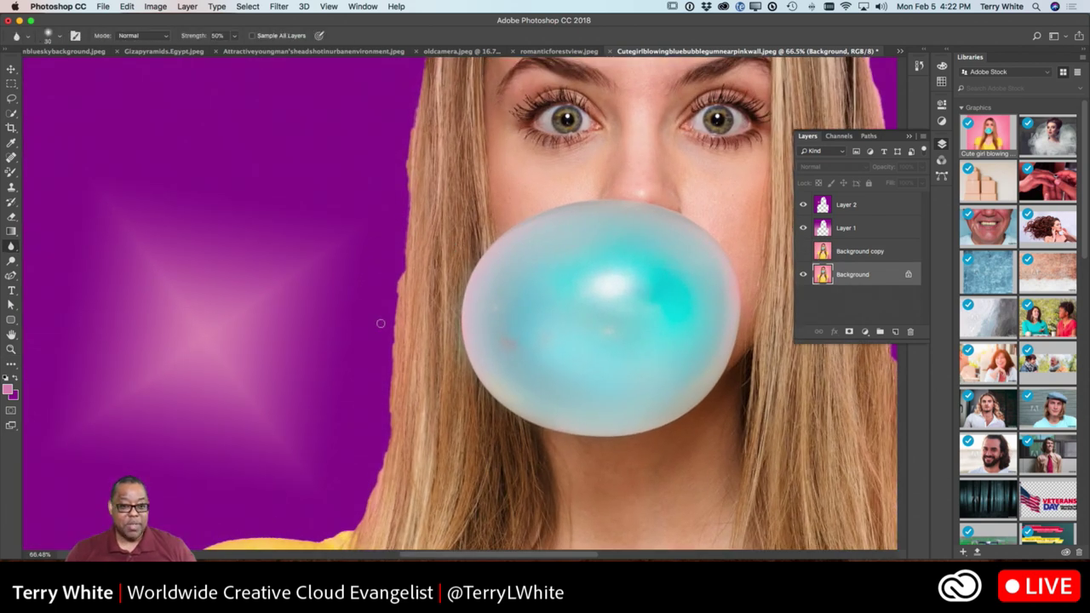
pyautogui.moveTo(803, 205); pyautogui.dragTo(803, 247)
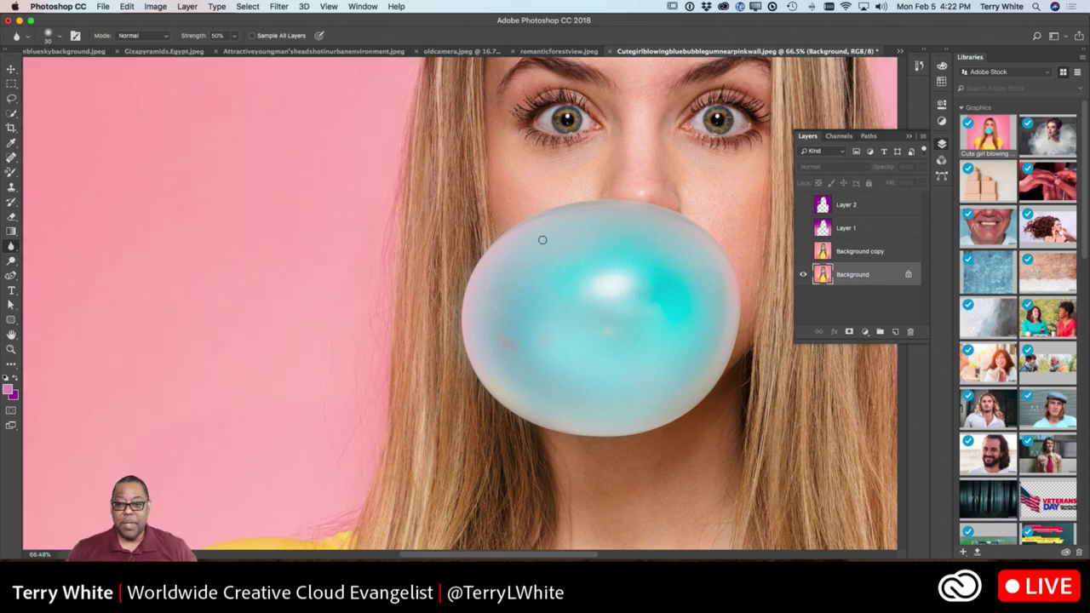
pyautogui.scroll(5, 577, 178)
pyautogui.hscroll(5, 576, 178)
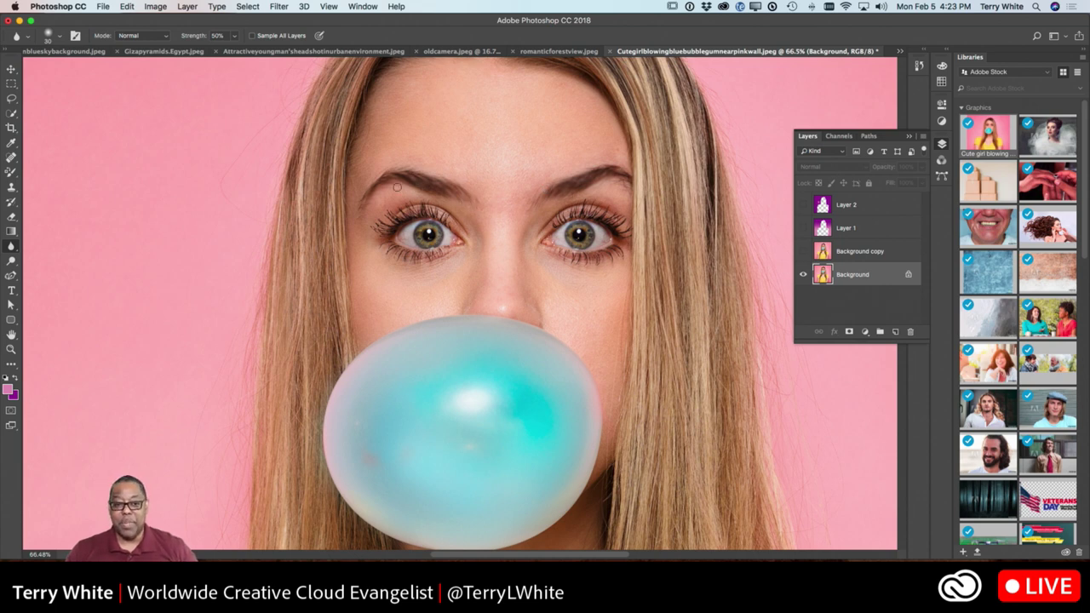
pyautogui.scroll(5, 465, 162)
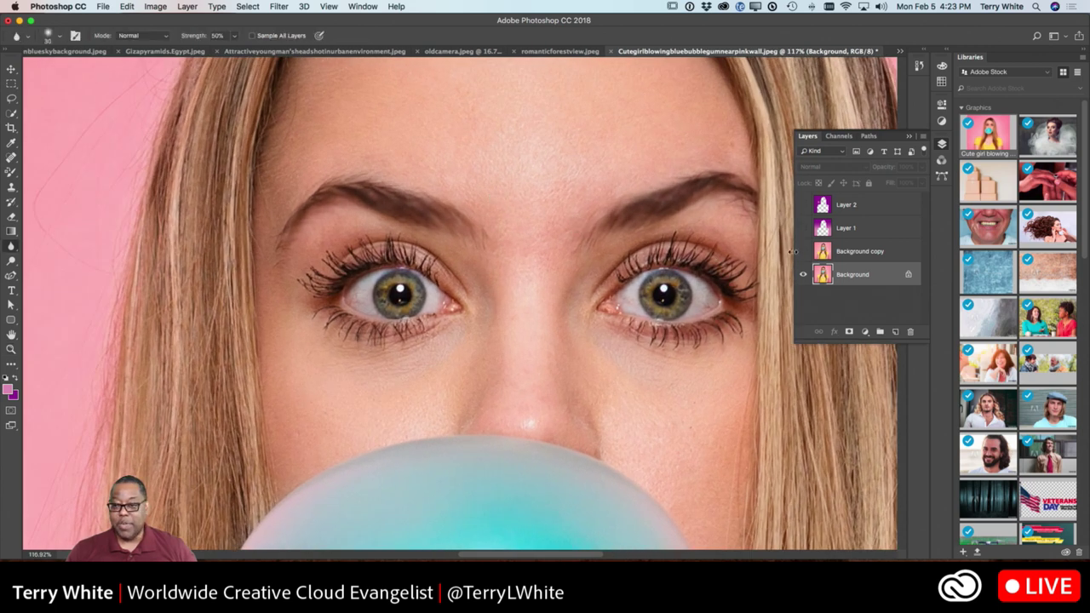
# - Toggle the Background copy layer on and off to compare the blurred eyebrows with the sharp version, leaving it hidden
pyautogui.click(802, 252)
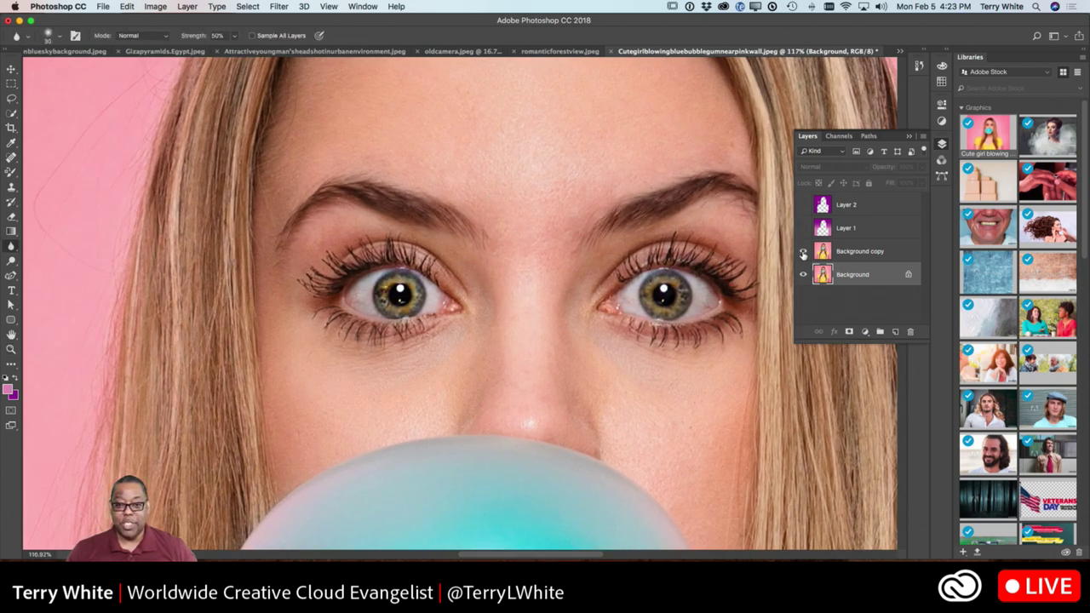
pyautogui.click(802, 253)
pyautogui.click(802, 253)
pyautogui.click(802, 253)
pyautogui.click(802, 253)
pyautogui.click(802, 252)
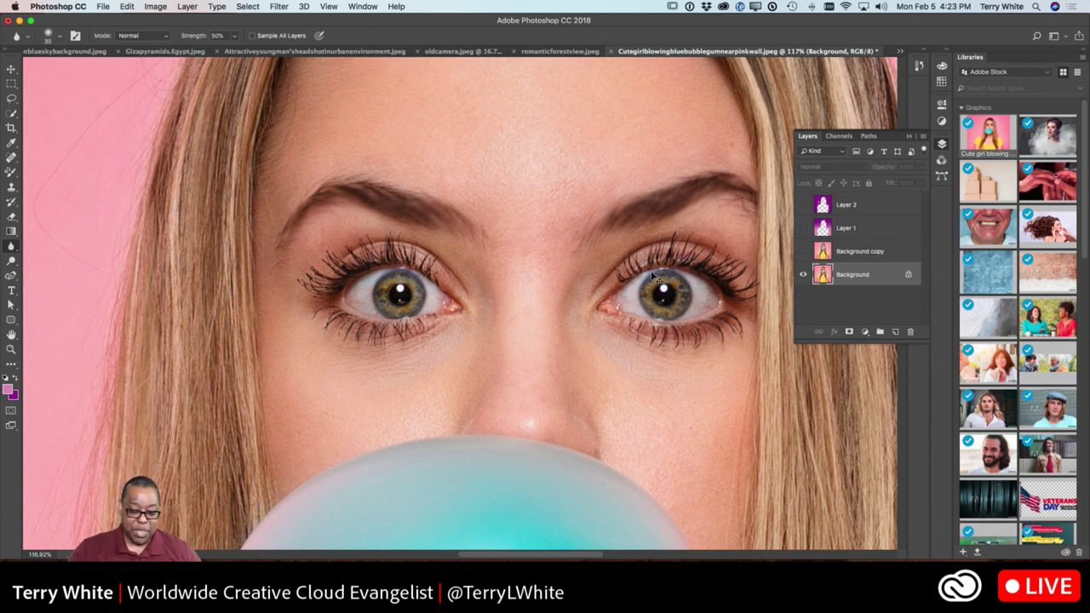
# - Smear the woman's eyebrow on the image's left side with the Smudge Tool at 50% strength on the Background layer
pyautogui.click(12, 246)
pyautogui.click(51, 266)
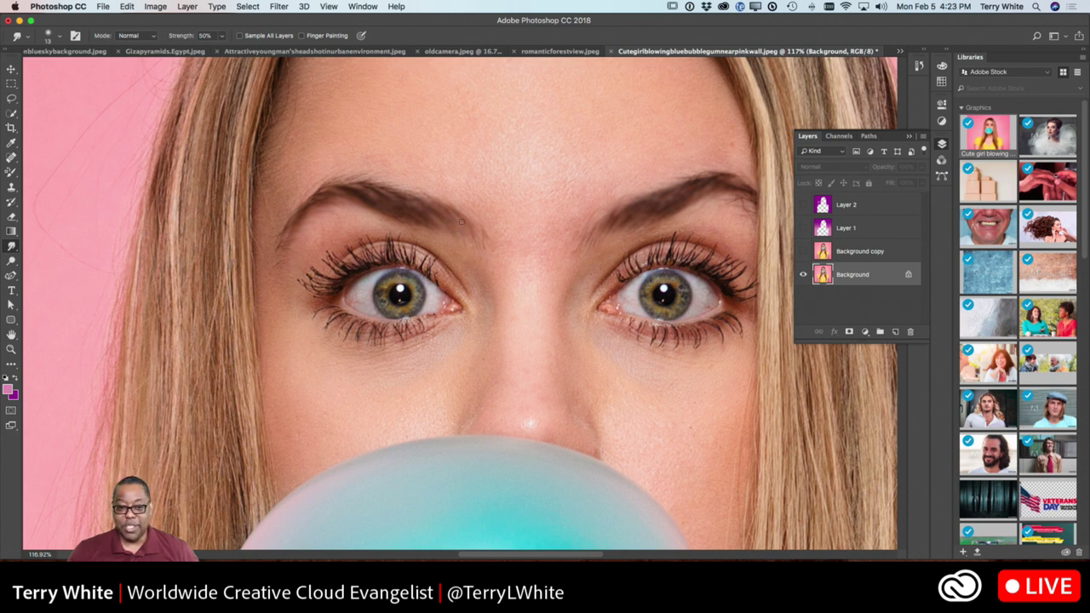
pyautogui.moveTo(436, 202)
pyautogui.mouseDown()
pyautogui.moveTo(350, 210)
pyautogui.moveTo(397, 195)
pyautogui.moveTo(380, 214)
pyautogui.moveTo(302, 205)
pyautogui.mouseUp()
pyautogui.moveTo(327, 209); pyautogui.dragTo(404, 218)
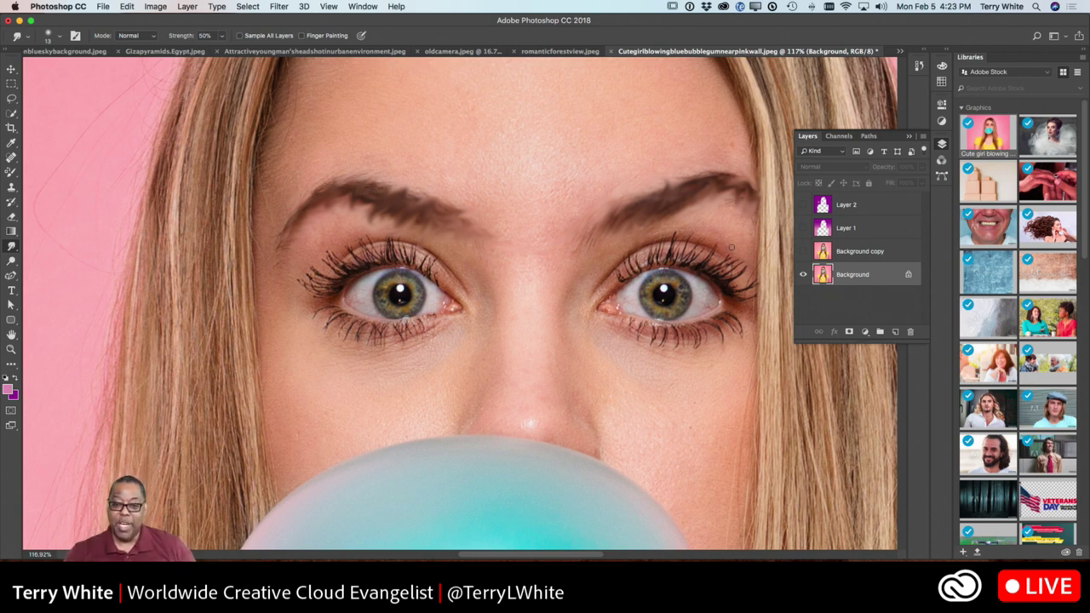
# - Toggle the Background copy layer to compare the smudged eyebrow, leave it shown and fit the whole image in view
pyautogui.click(803, 251)
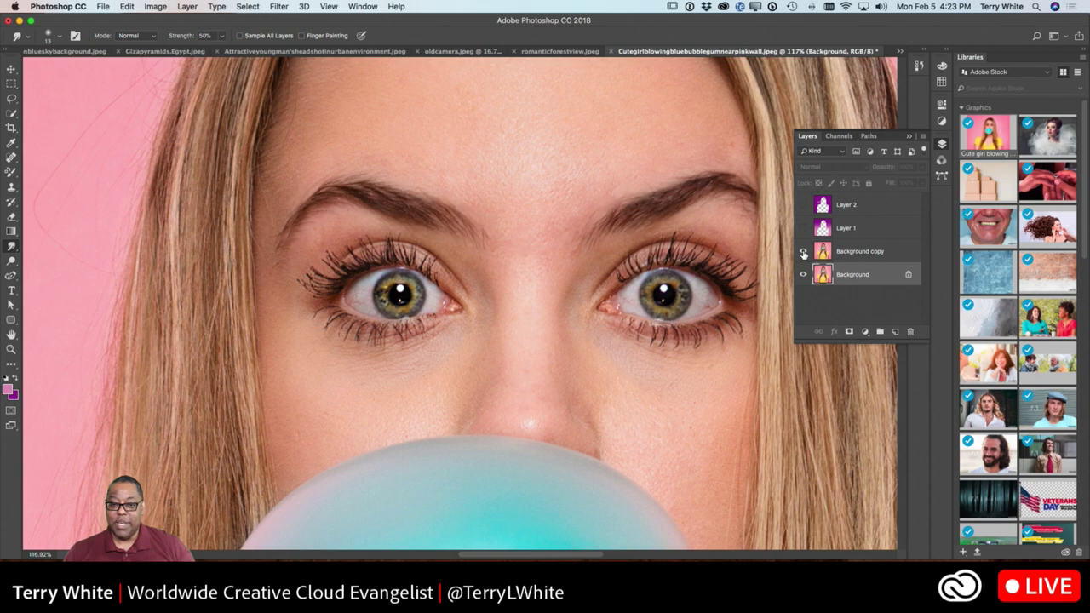
pyautogui.click(802, 251)
pyautogui.click(803, 251)
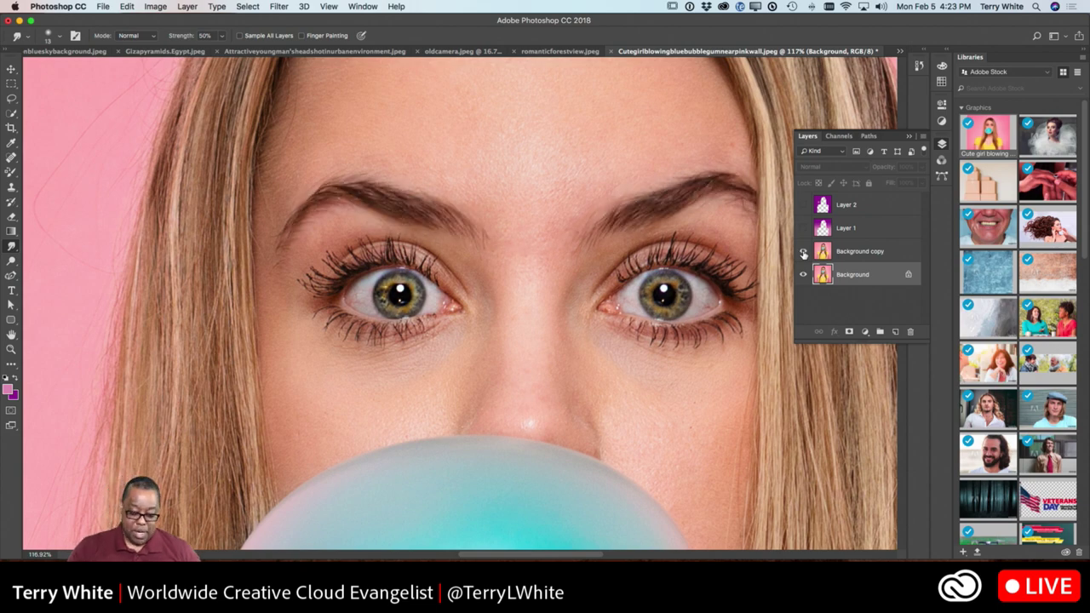
pyautogui.press('super+0')
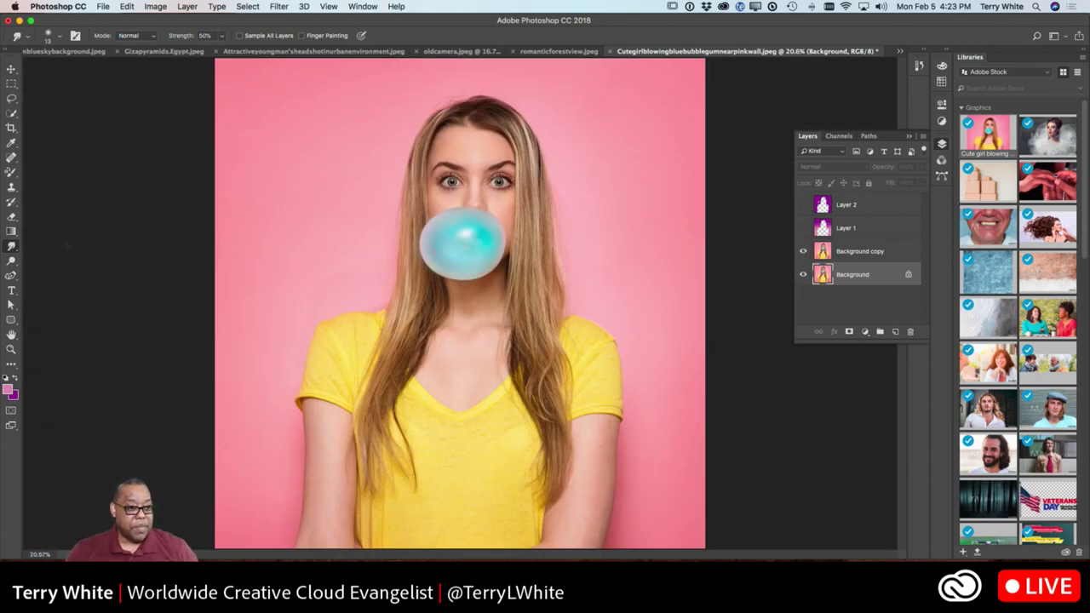
# - Delete the Background layer and duplicate the Background copy layer, with the Dodge Tool active
pyautogui.click(11, 263)
pyautogui.click(11, 267)
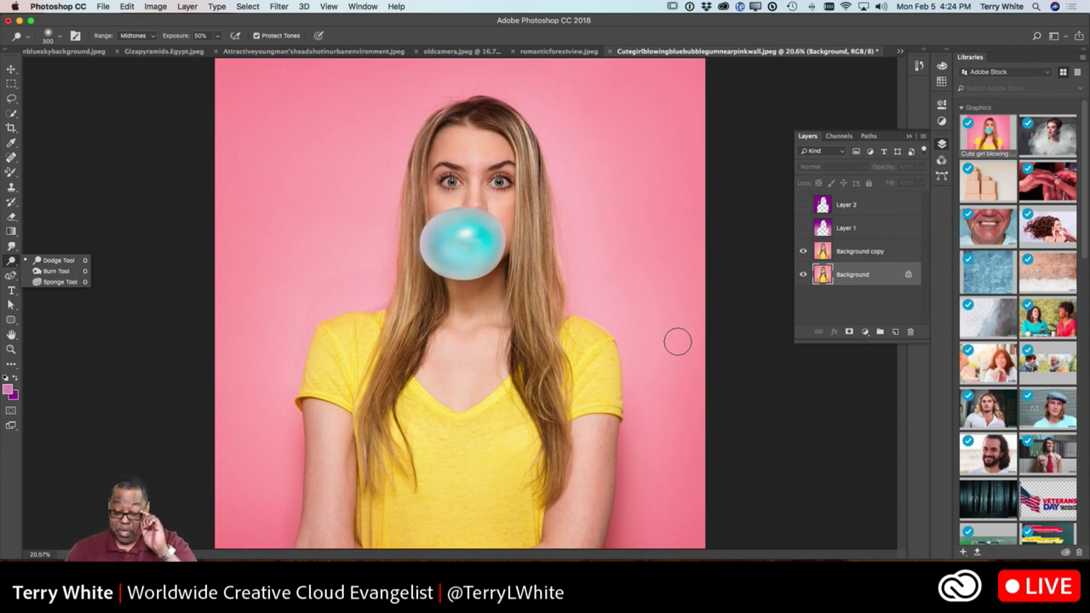
pyautogui.click(803, 253)
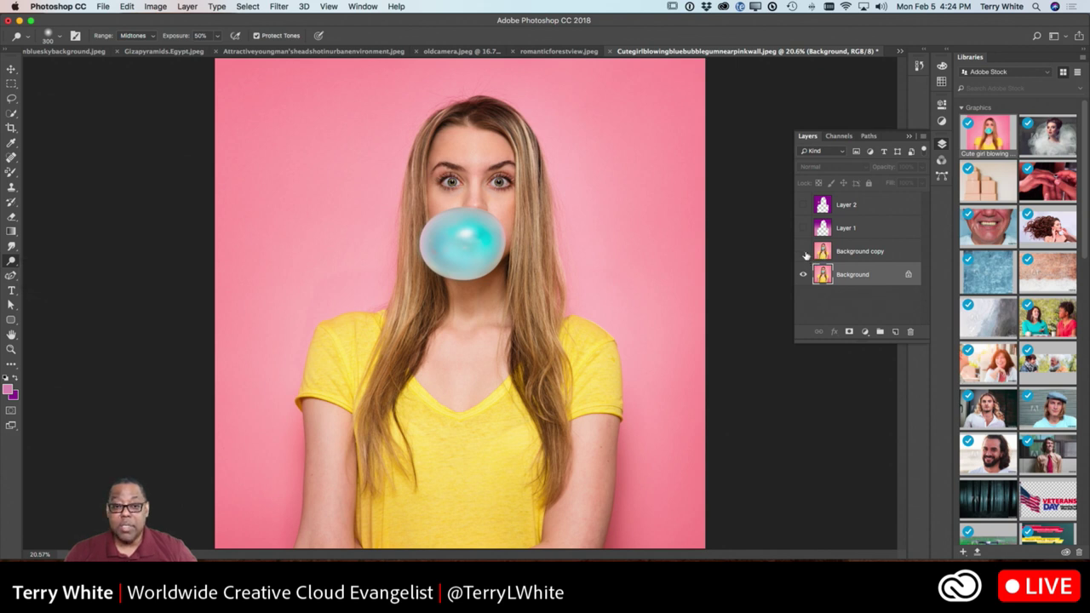
pyautogui.click(803, 252)
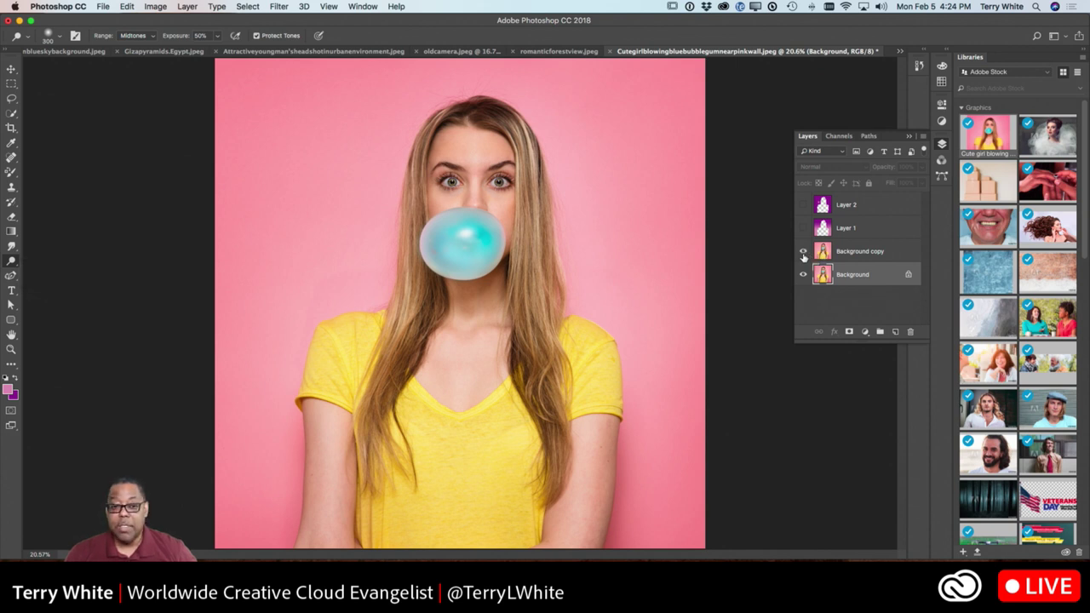
pyautogui.moveTo(858, 279); pyautogui.dragTo(909, 331)
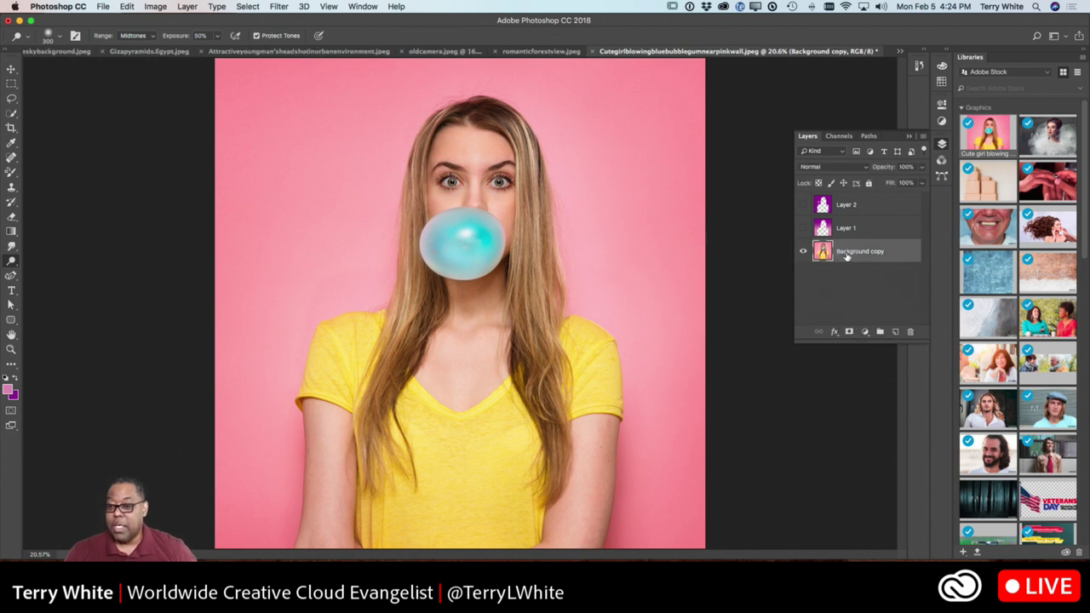
pyautogui.moveTo(847, 253); pyautogui.dragTo(895, 331)
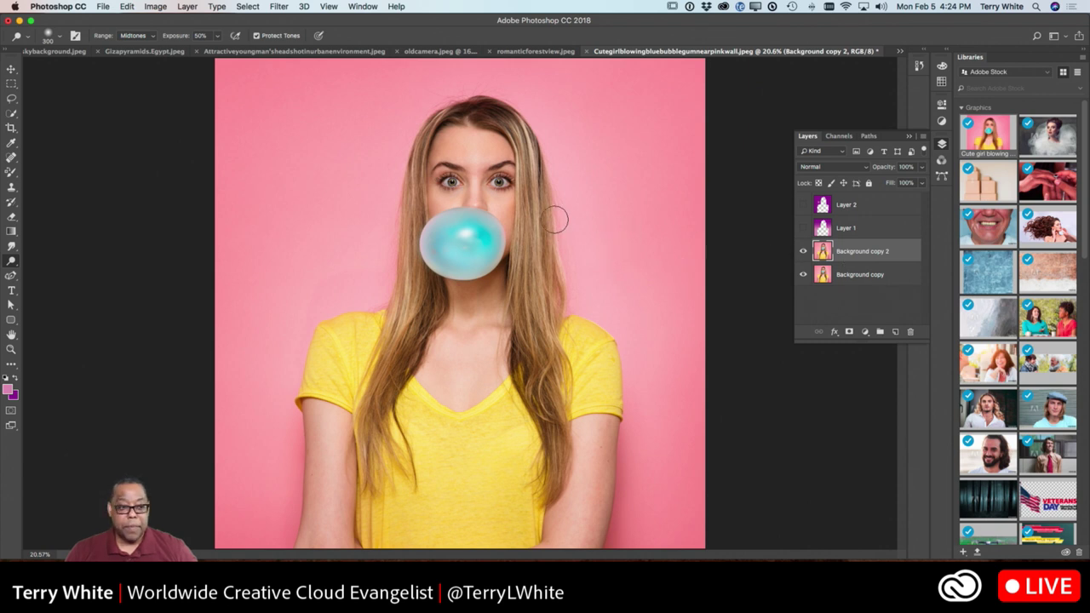
# - Lighten the woman's face and hair on Background copy 2 with the Dodge Tool at Midtones, 50% exposure, and compare by toggling that layer
pyautogui.click(11, 264)
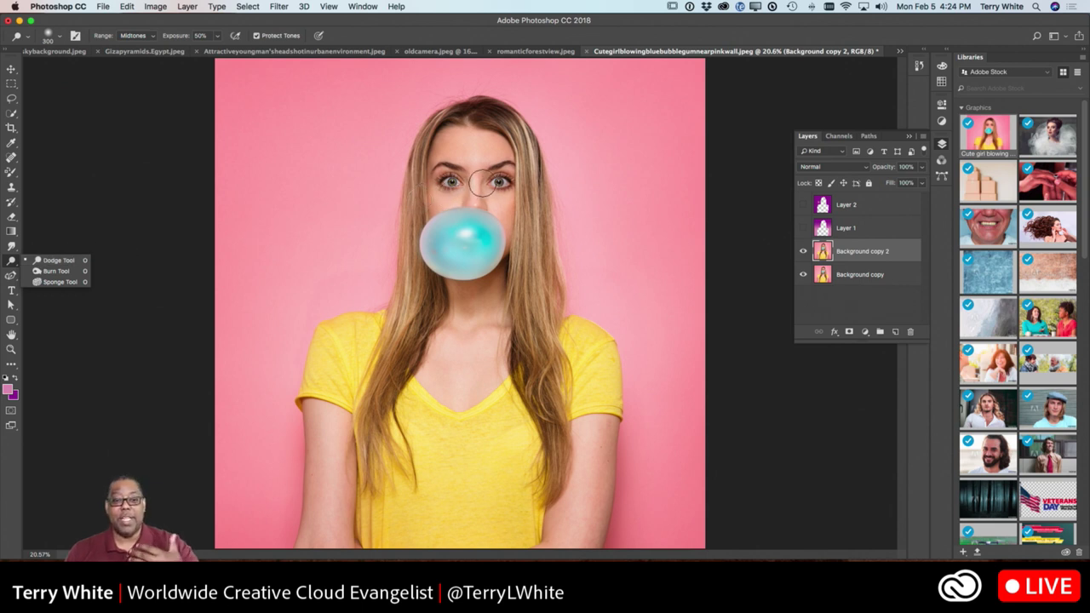
pyautogui.click(489, 153)
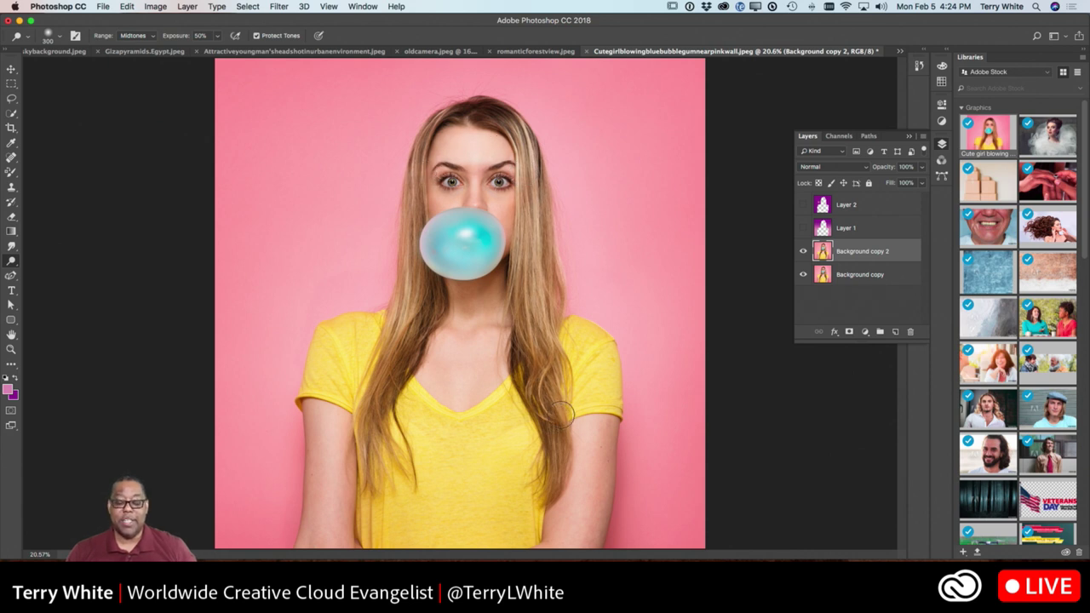
pyautogui.click(803, 251)
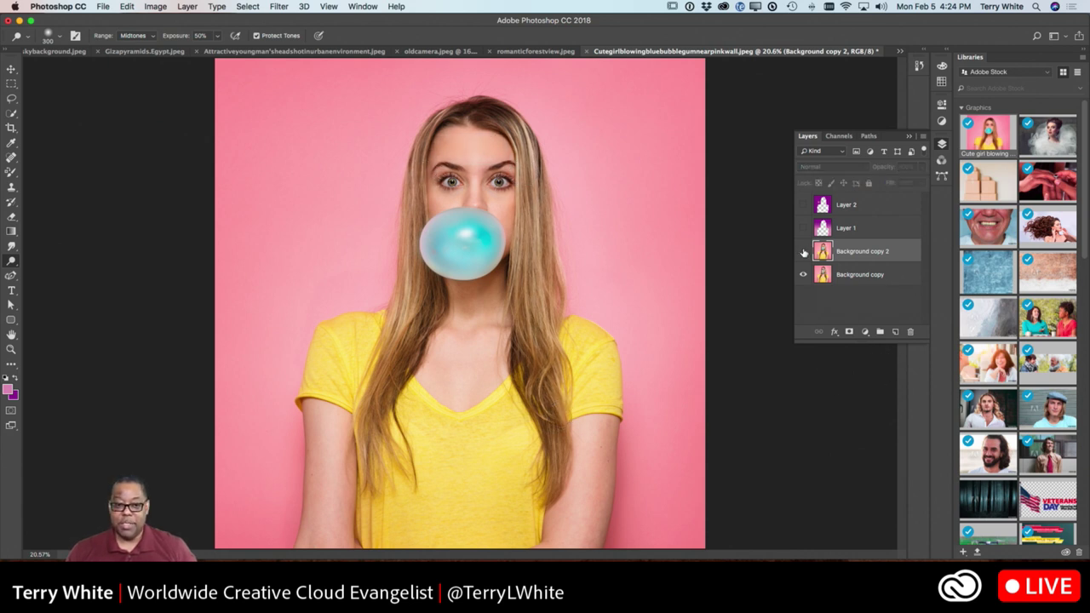
pyautogui.click(802, 251)
pyautogui.click(803, 251)
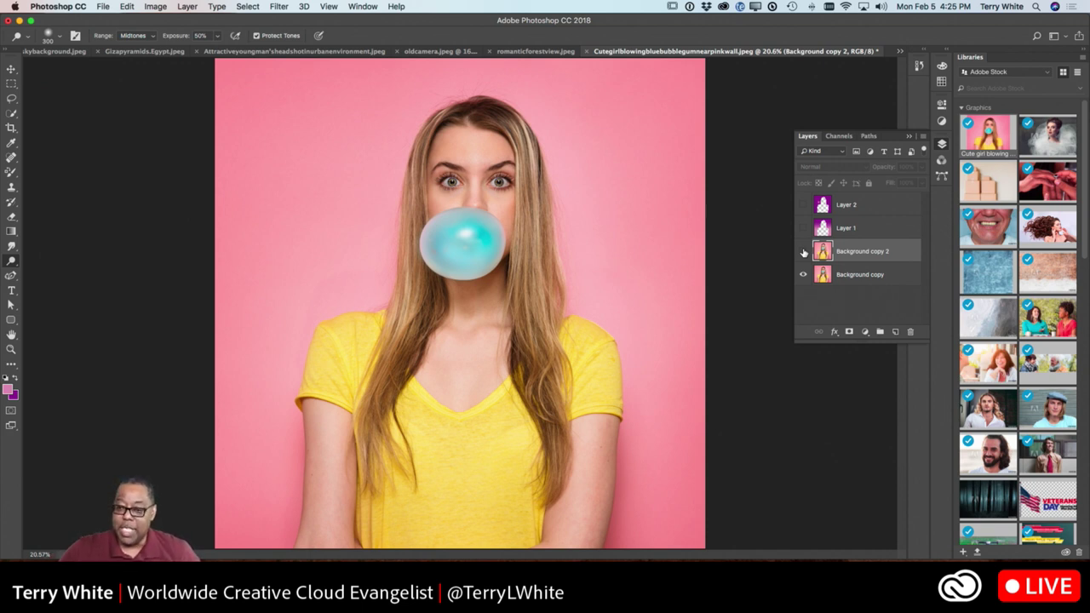
pyautogui.click(803, 253)
# - Replace the dodged Background copy 2 layer with a fresh duplicate of Background copy and toggle it to compare at closer range
pyautogui.moveTo(859, 253); pyautogui.dragTo(894, 331)
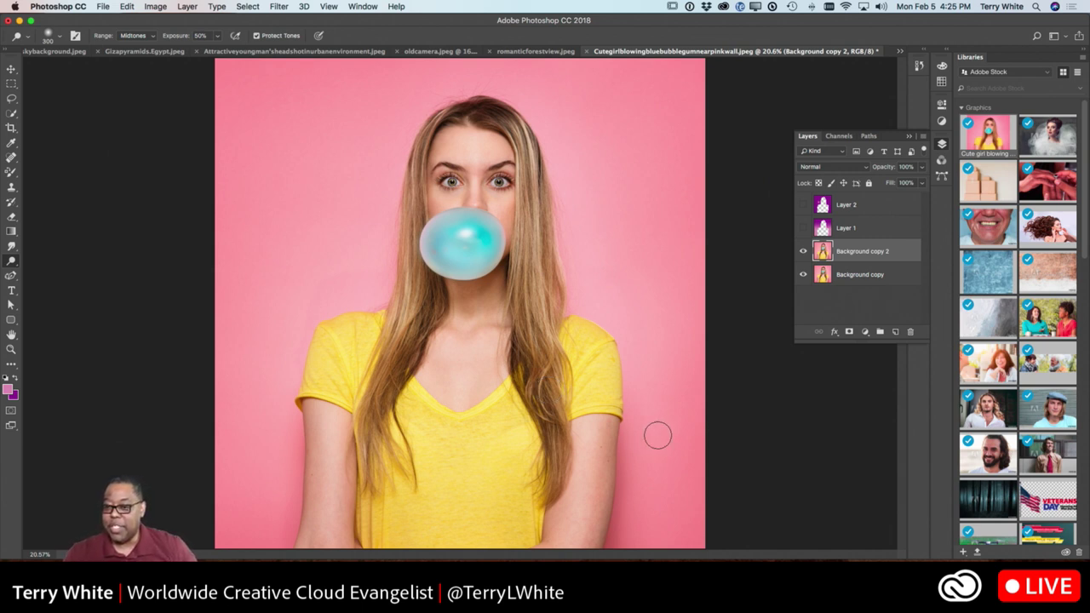
pyautogui.moveTo(858, 256); pyautogui.dragTo(911, 334)
pyautogui.press('z')
pyautogui.moveTo(479, 158)
pyautogui.mouseDown()
pyautogui.moveTo(502, 179)
pyautogui.moveTo(564, 181)
pyautogui.moveTo(536, 180)
pyautogui.mouseUp()
pyautogui.press('o')
pyautogui.moveTo(860, 253); pyautogui.dragTo(897, 334)
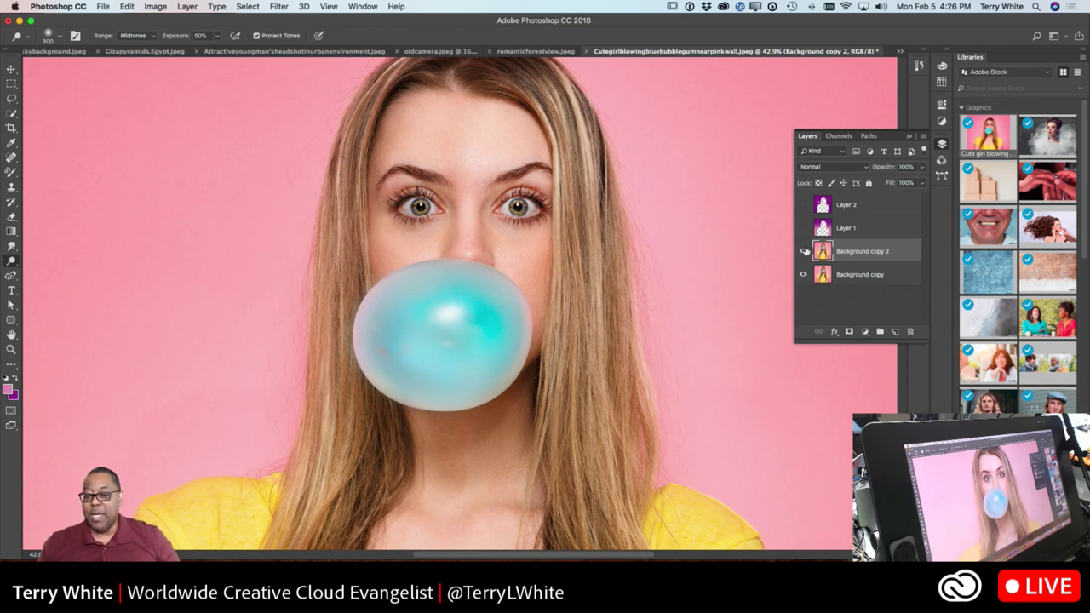
pyautogui.click(804, 253)
pyautogui.click(805, 252)
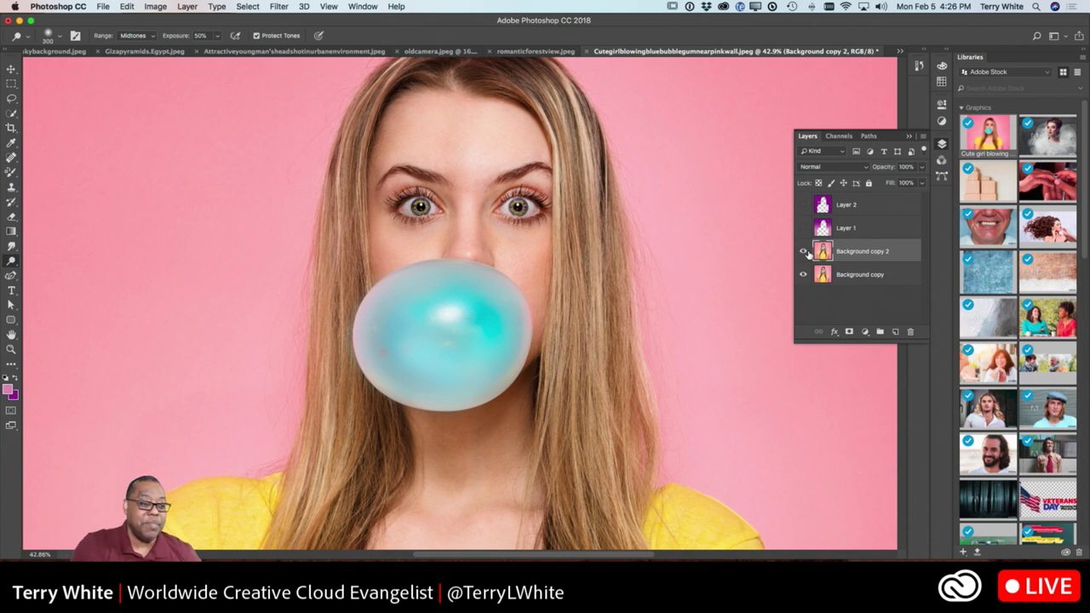
# - Darken the hair at the crown of the woman's head with the Burn Tool at size 300, Midtones range and 50% exposure
pyautogui.click(11, 260)
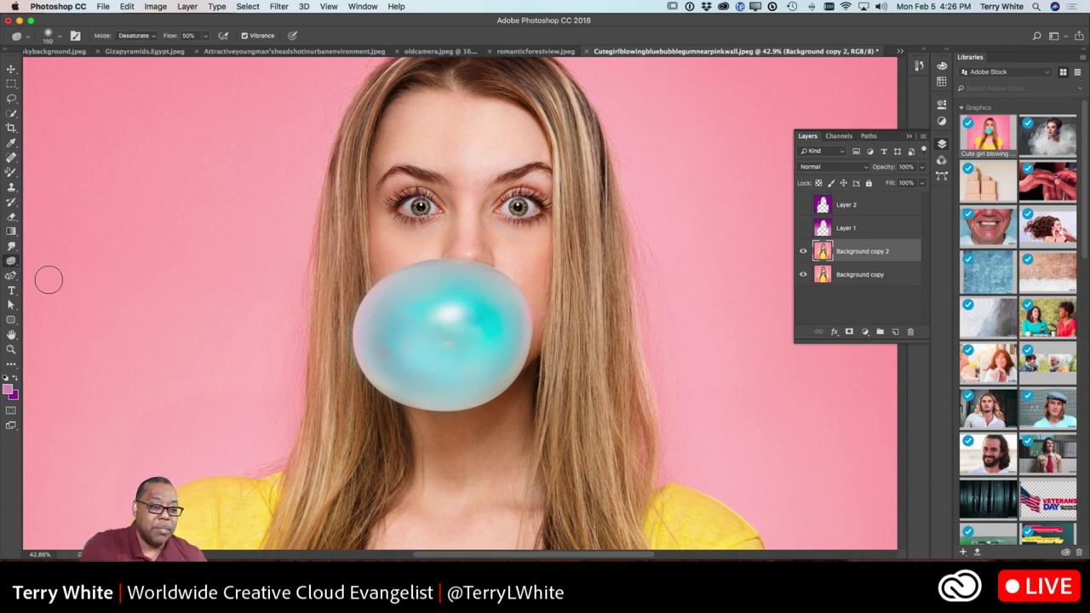
pyautogui.click(11, 261)
pyautogui.click(53, 271)
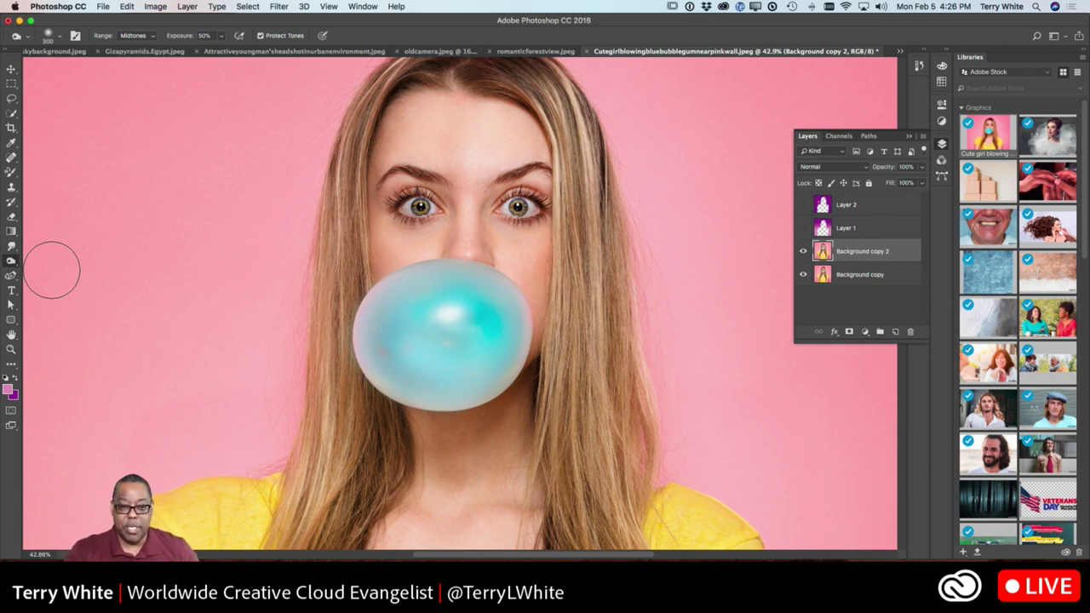
pyautogui.scroll(5, 564, 382)
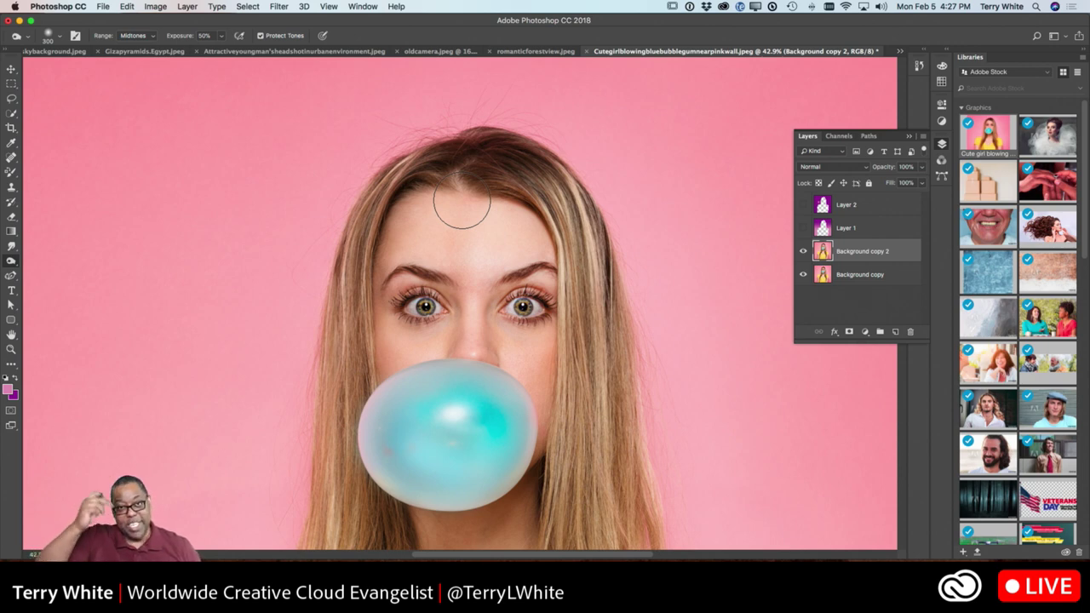
pyautogui.moveTo(461, 207)
pyautogui.mouseDown()
pyautogui.moveTo(460, 168)
pyautogui.moveTo(471, 174)
pyautogui.moveTo(454, 182)
pyautogui.moveTo(469, 188)
pyautogui.moveTo(482, 165)
pyautogui.mouseUp()
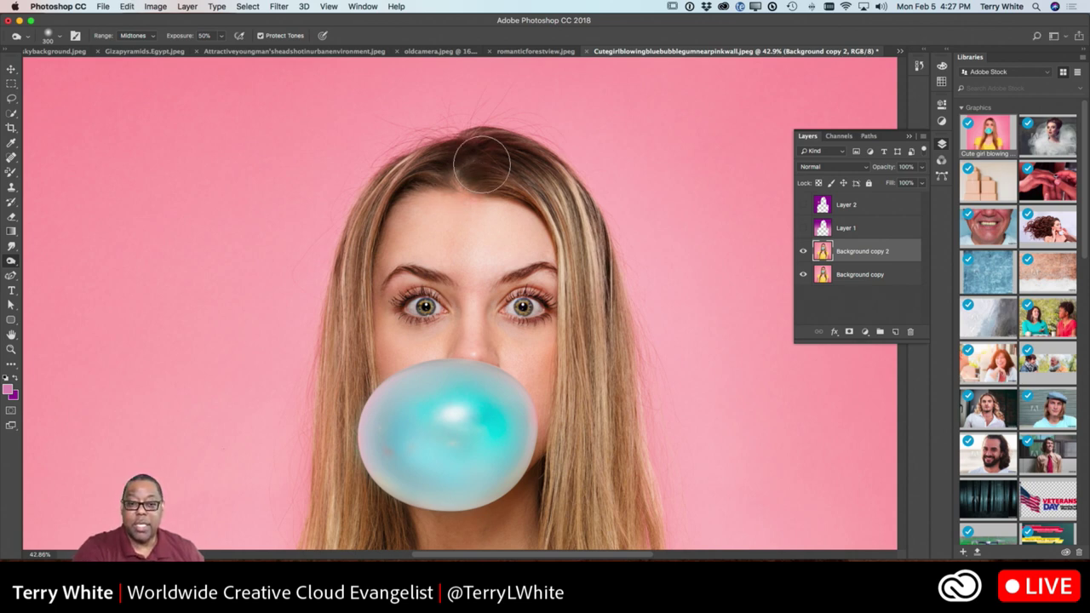
# - Reduce the Burn Tool brush to size 100 and darken the long hair down the image's left side of the face
pyautogui.press('[')
pyautogui.press('[')
pyautogui.press('[')
pyautogui.press('[')
pyautogui.press('[')
pyautogui.press('[')
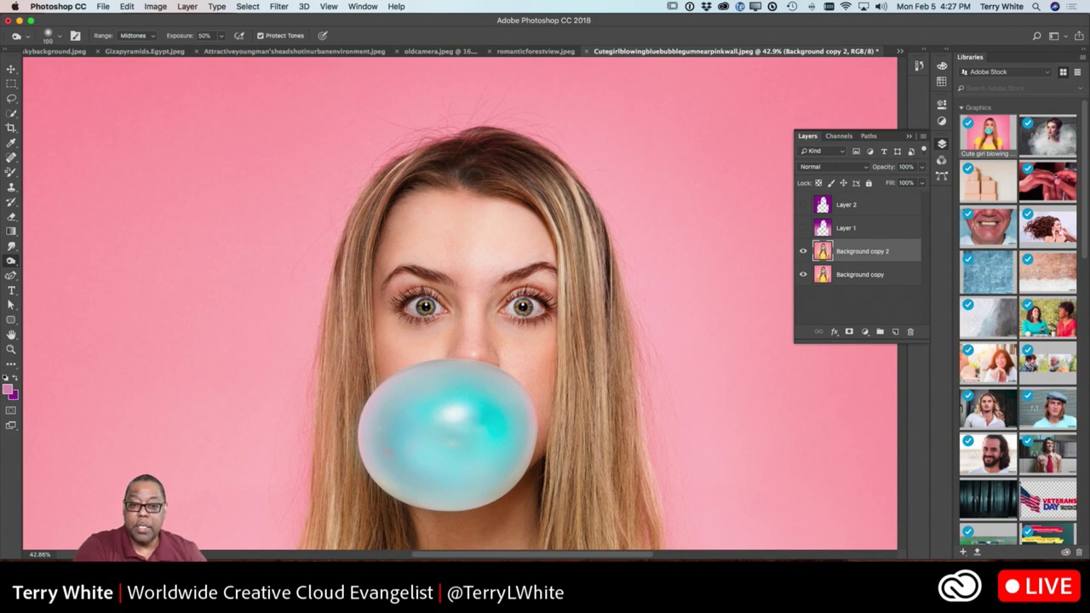
pyautogui.moveTo(349, 290)
pyautogui.mouseDown()
pyautogui.moveTo(343, 367)
pyautogui.moveTo(349, 281)
pyautogui.moveTo(336, 352)
pyautogui.moveTo(344, 537)
pyautogui.moveTo(341, 378)
pyautogui.moveTo(330, 428)
pyautogui.moveTo(341, 524)
pyautogui.moveTo(344, 301)
pyautogui.moveTo(355, 423)
pyautogui.moveTo(367, 314)
pyautogui.moveTo(372, 558)
pyautogui.mouseUp()
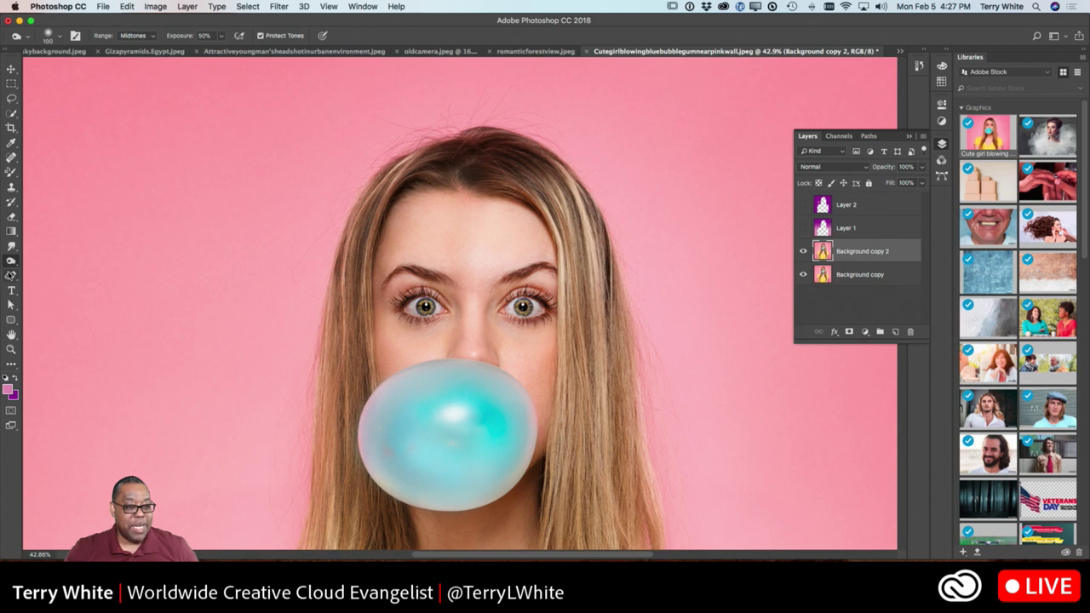
# - Draw a closed heart about 661 by 887 px on the pink background beside the woman using the Pen Tool in Shape mode
pyautogui.click(11, 277)
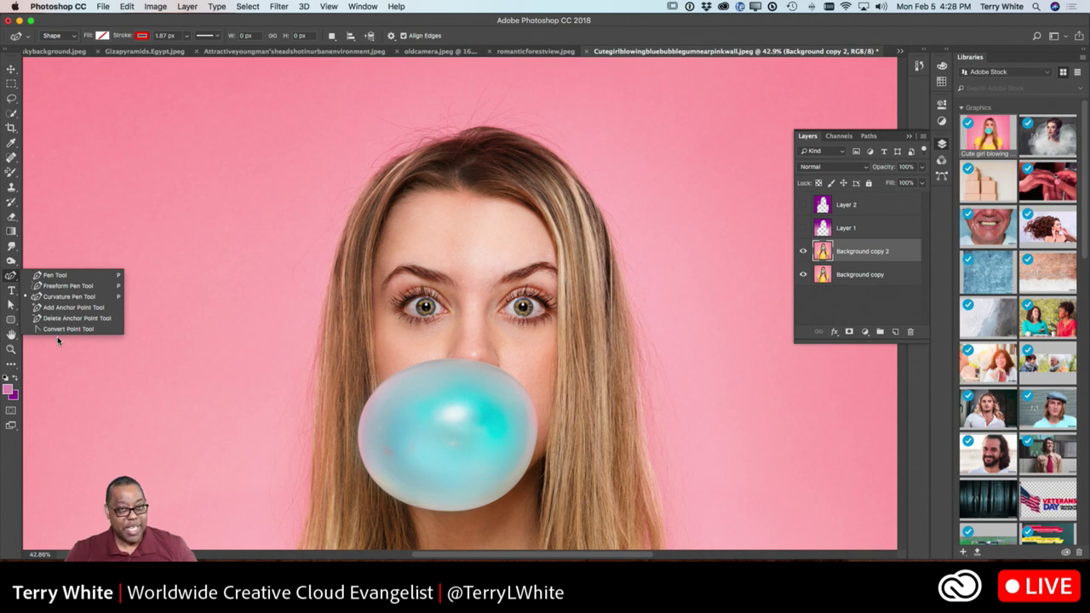
pyautogui.click(55, 275)
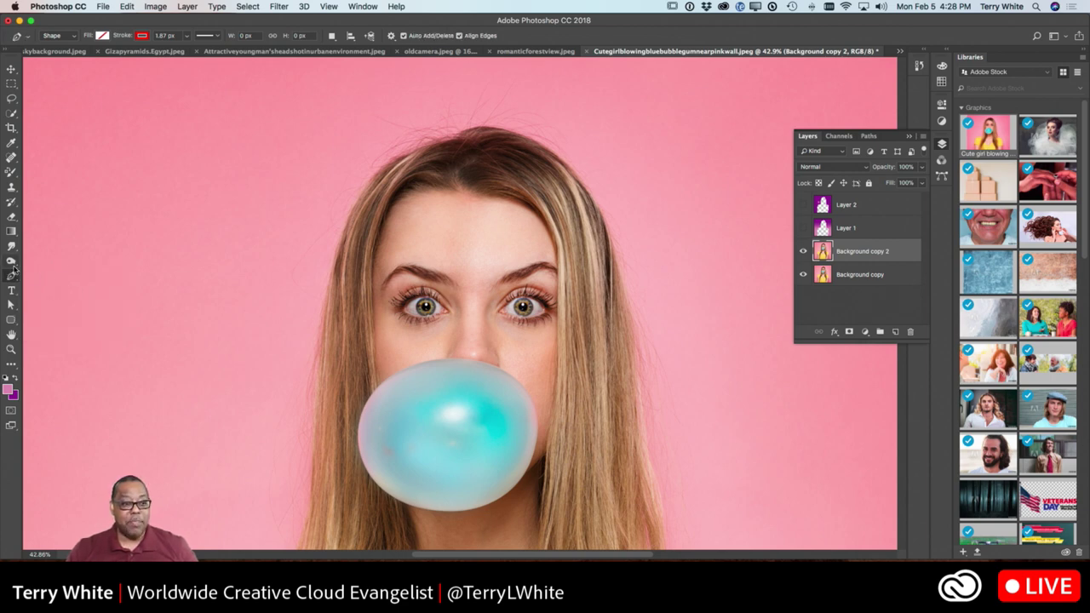
pyautogui.click(73, 36)
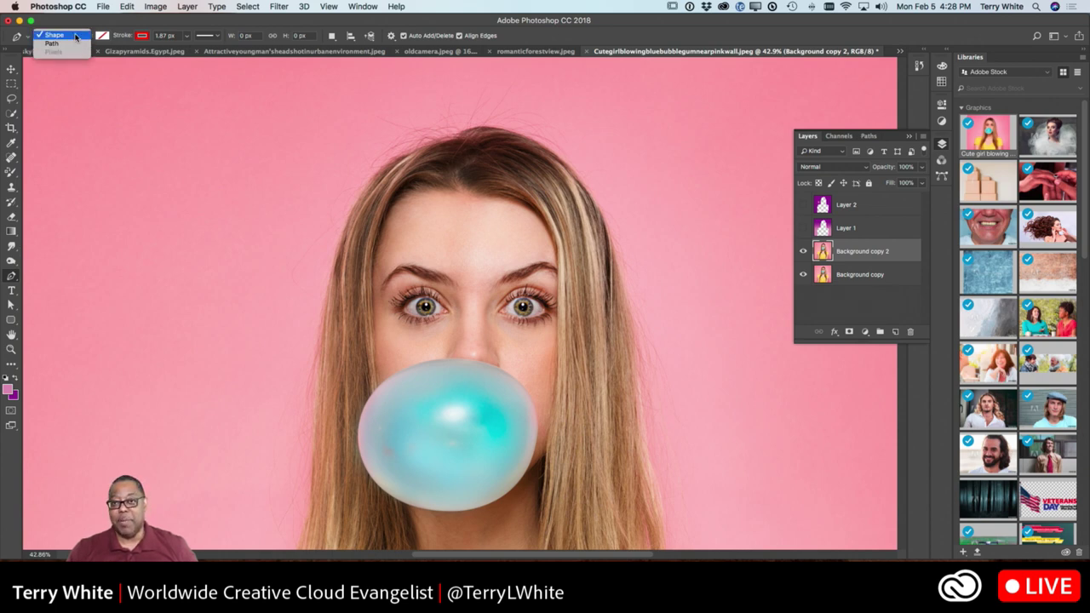
pyautogui.click(75, 36)
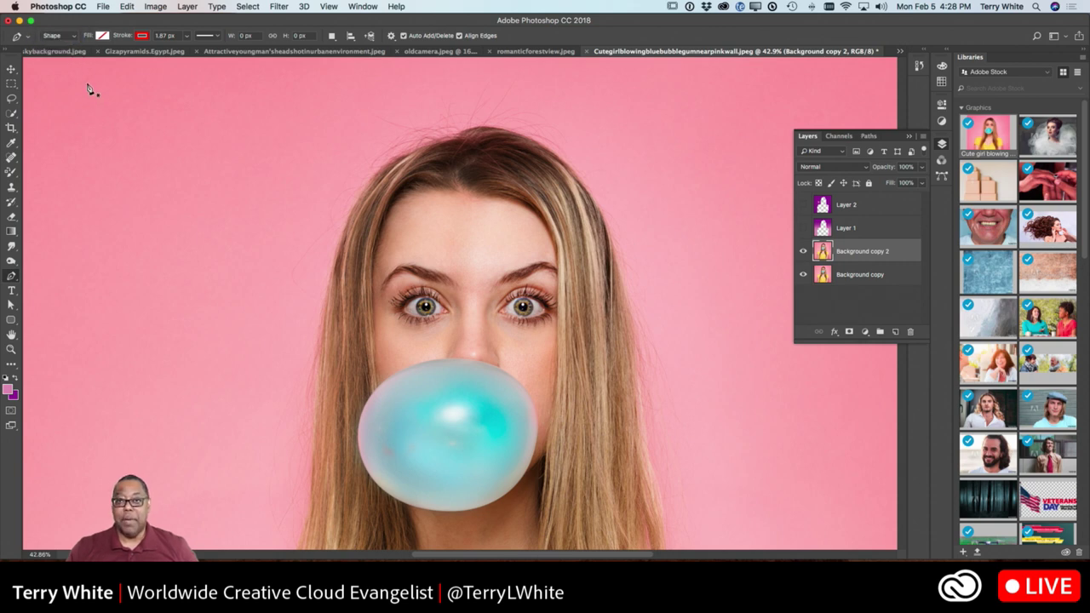
pyautogui.press('super+minus')
pyautogui.press('super+minus')
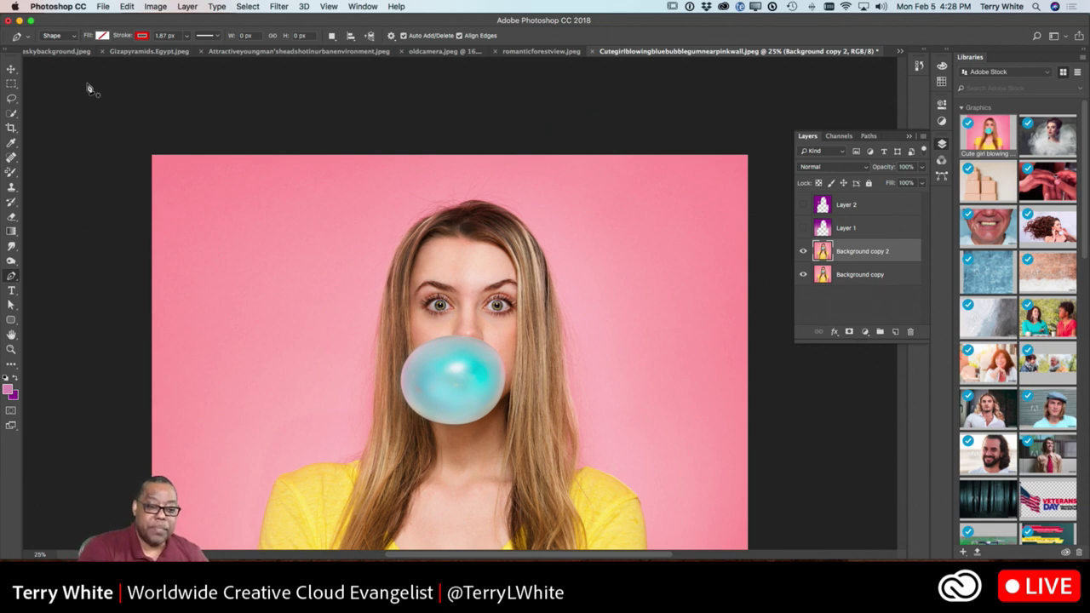
pyautogui.click(286, 352)
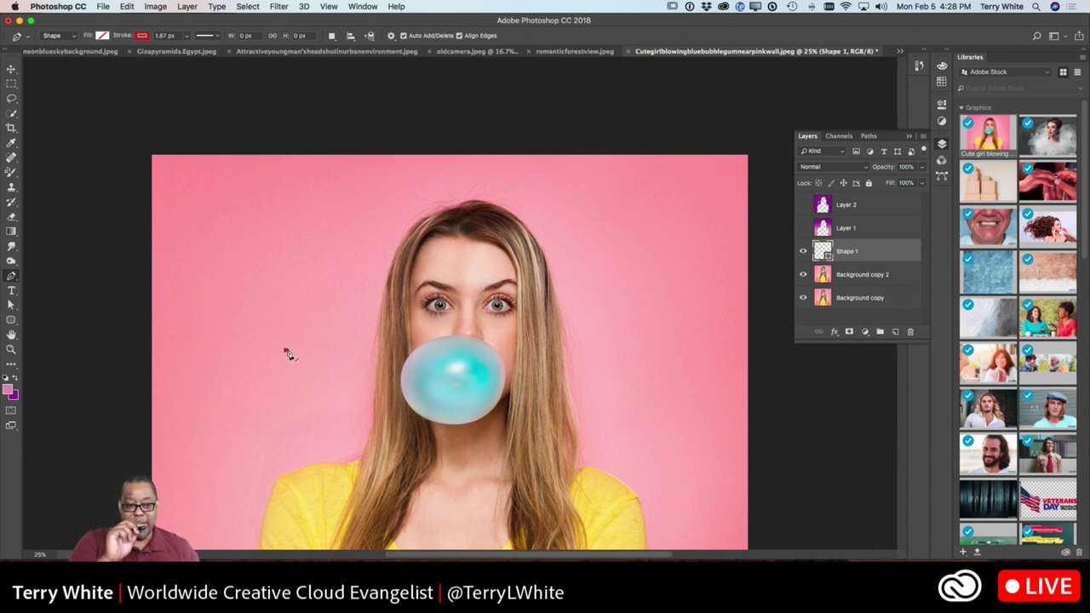
pyautogui.click(223, 256)
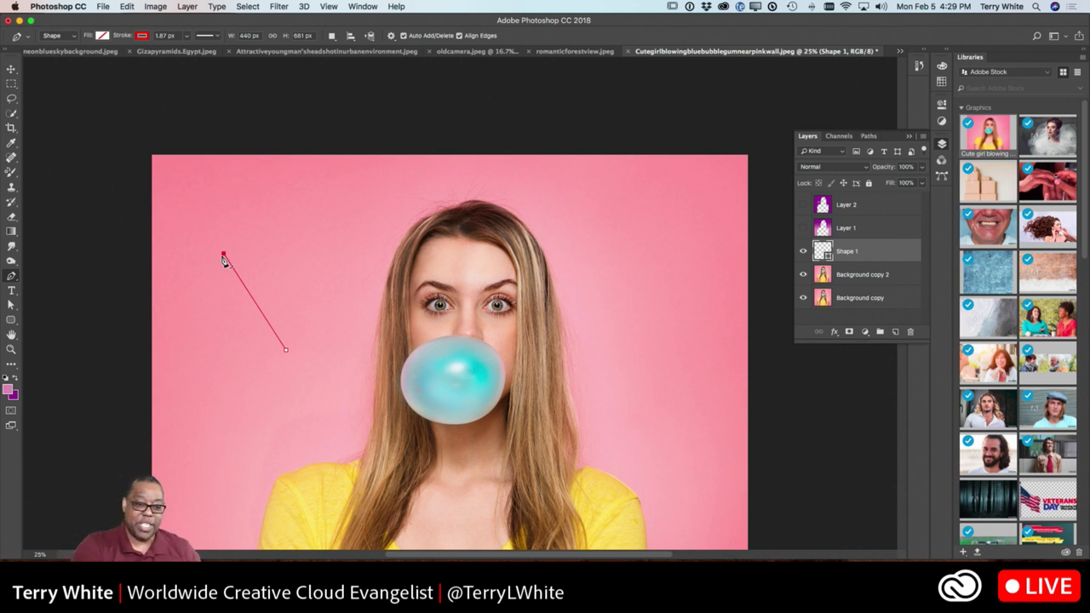
pyautogui.moveTo(271, 232); pyautogui.dragTo(293, 261)
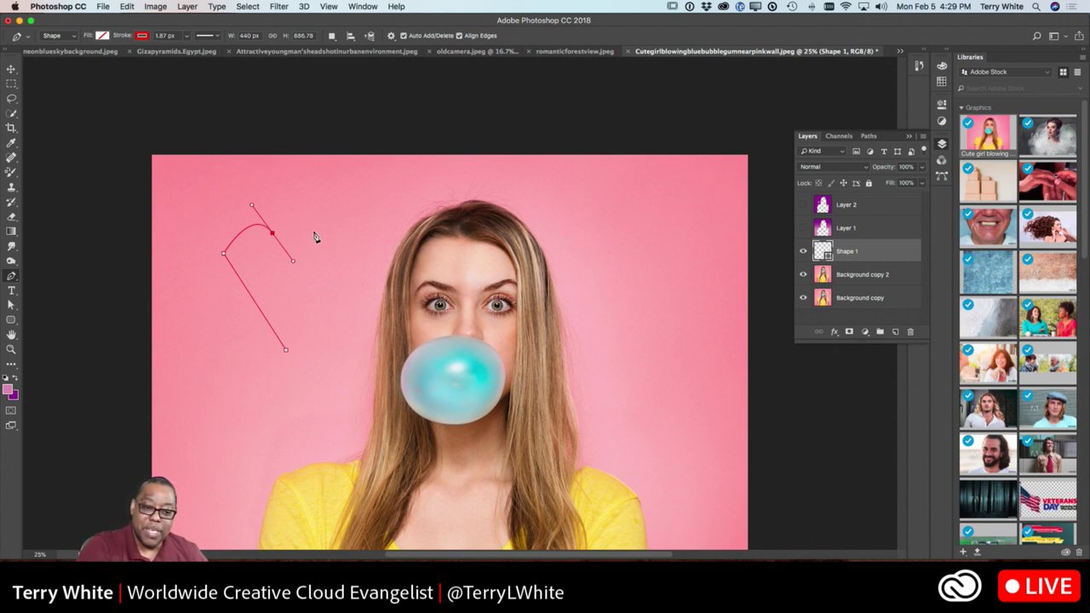
pyautogui.moveTo(315, 231); pyautogui.dragTo(324, 259)
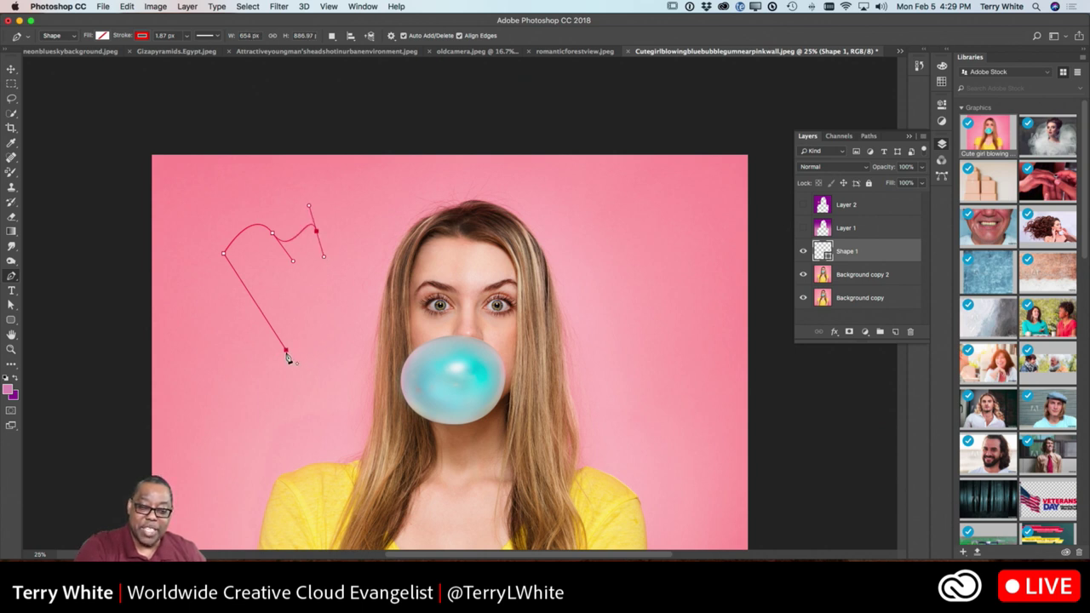
pyautogui.click(287, 353)
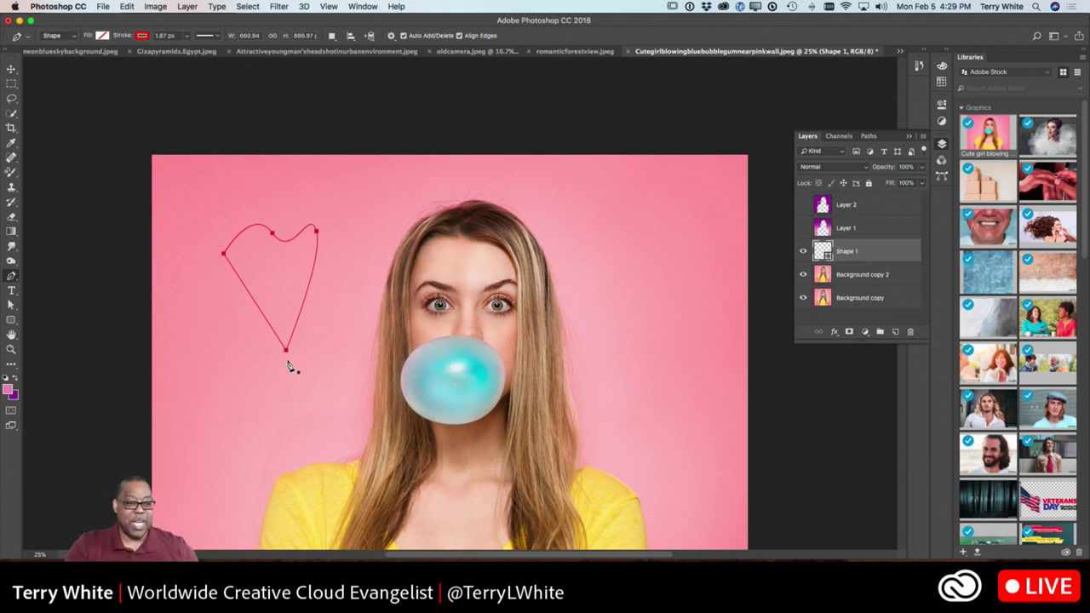
# - Reshape the heart's upper middle point with the Convert Point Tool, pulling its handles out and bending one upward to form a sharp notch
pyautogui.rightClick(16, 277)
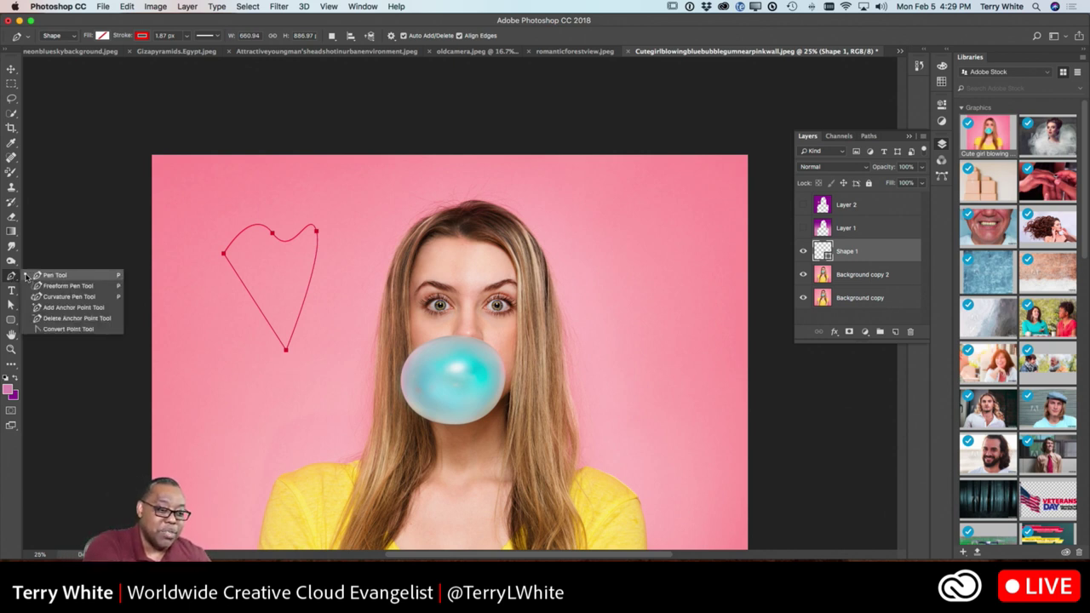
pyautogui.click(74, 329)
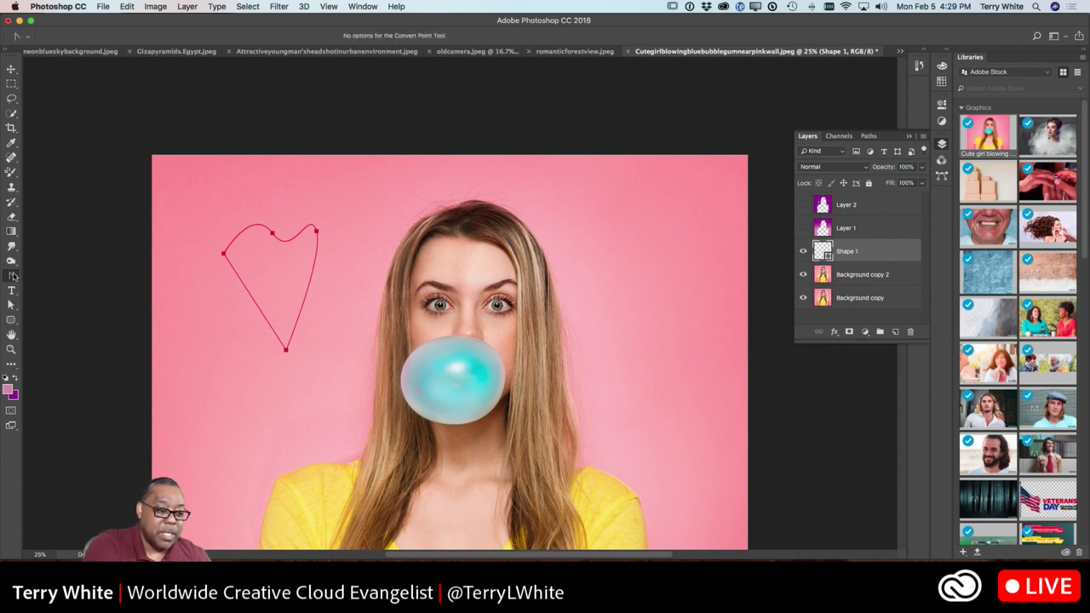
pyautogui.rightClick(13, 275)
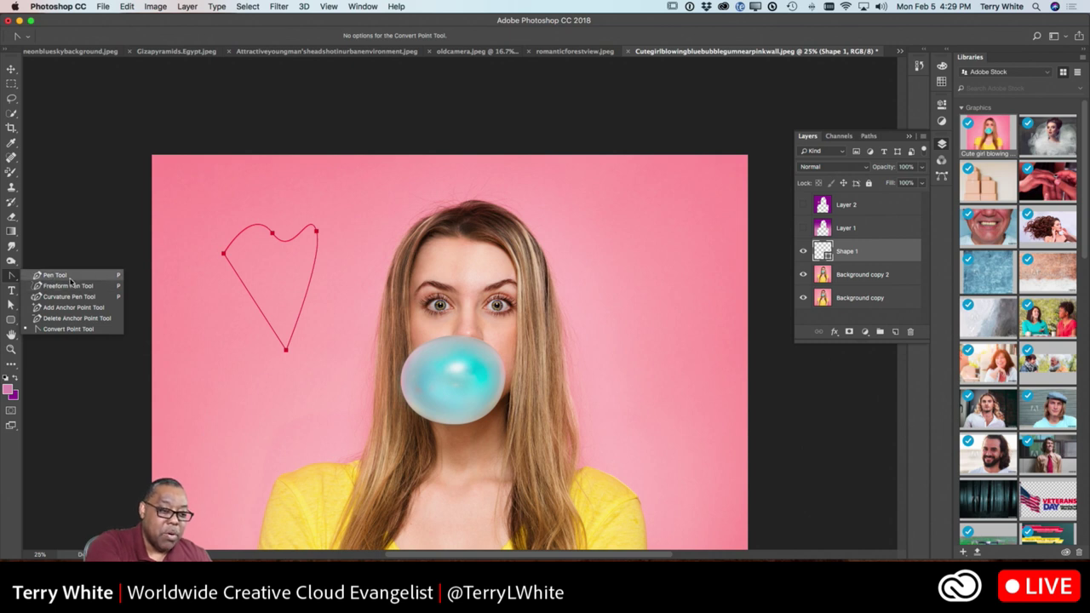
pyautogui.click(93, 329)
pyautogui.click(272, 233)
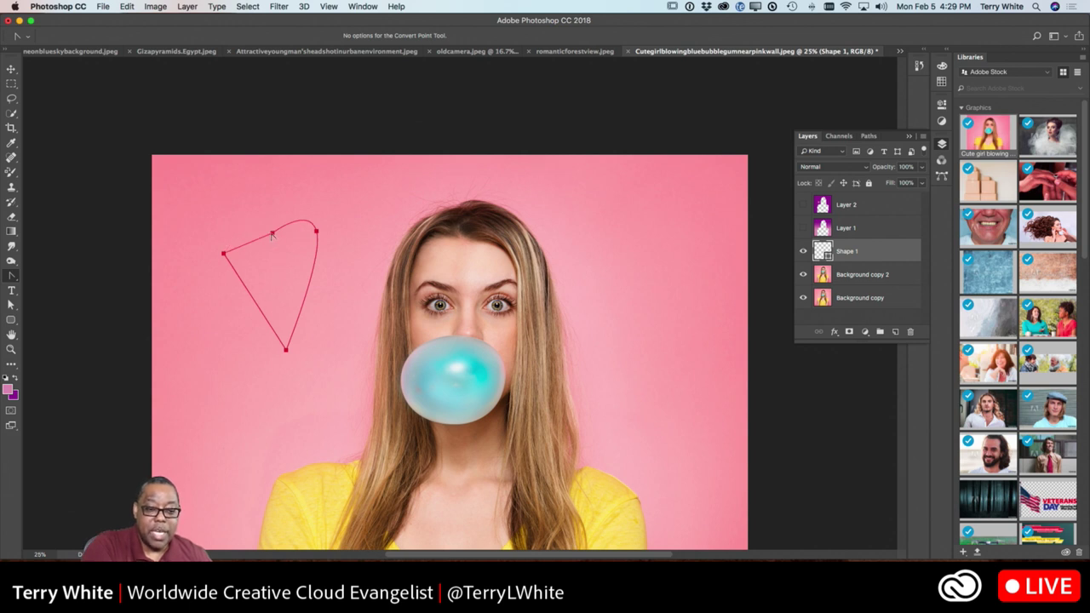
pyautogui.moveTo(273, 234); pyautogui.dragTo(292, 265)
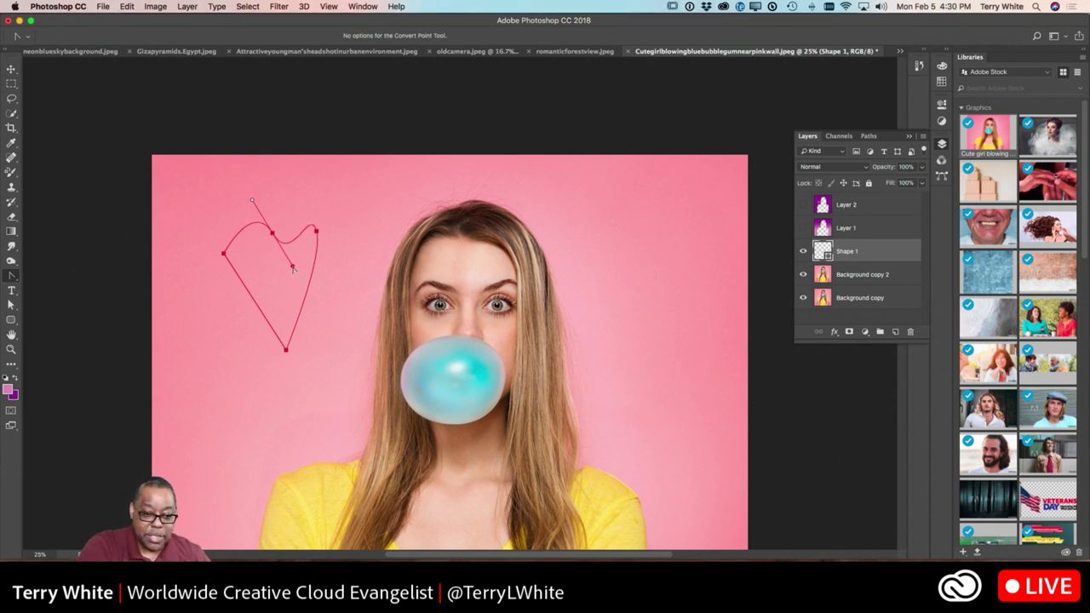
pyautogui.moveTo(293, 268); pyautogui.dragTo(283, 208)
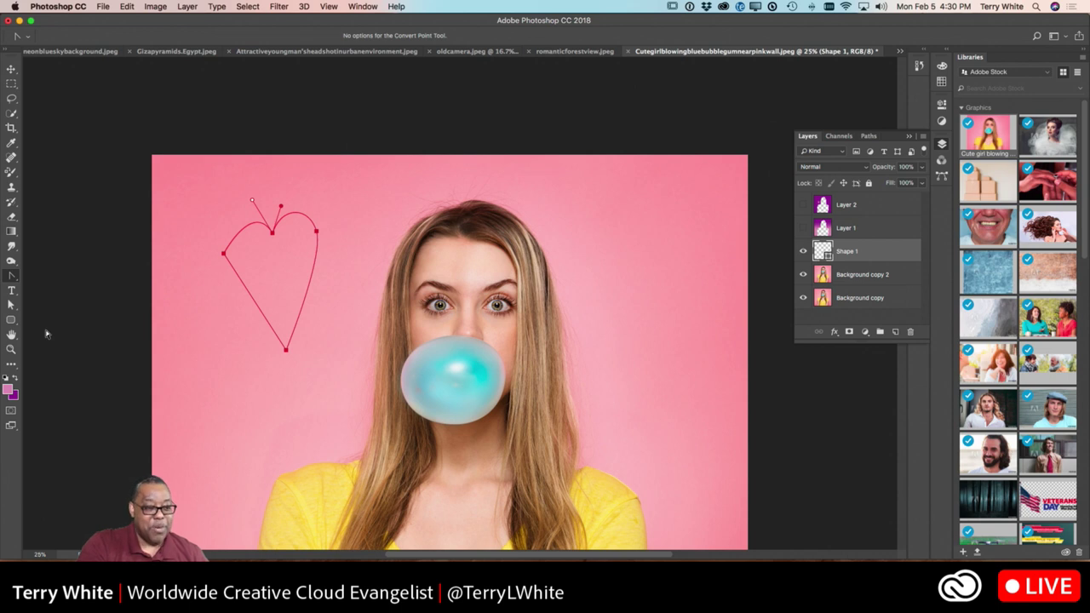
# - Move the whole heart path slightly right with the Direct Selection Tool and raise its left anchor point
pyautogui.click(12, 305)
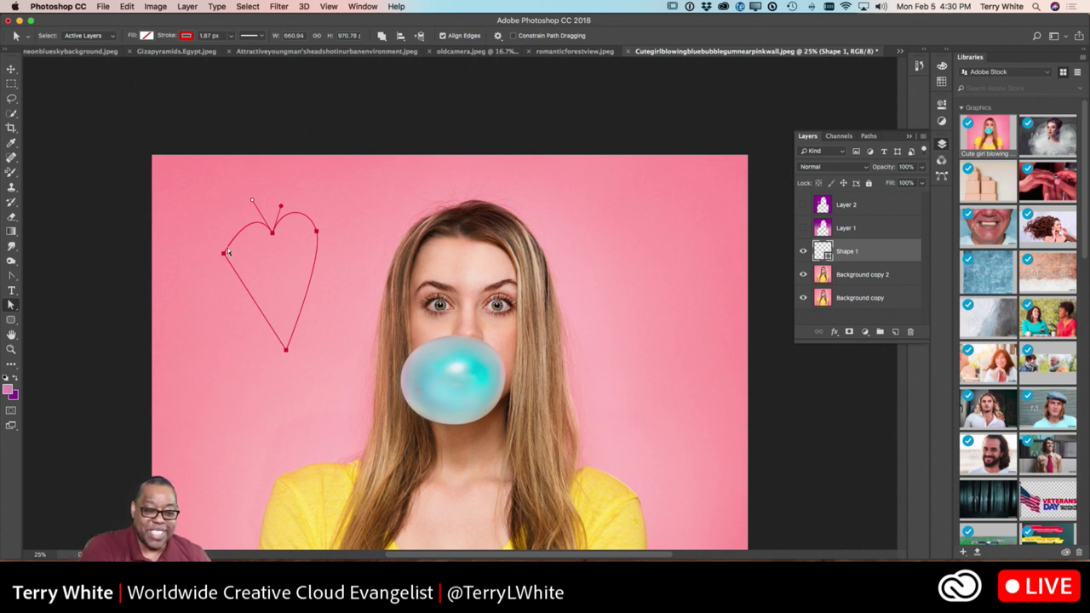
pyautogui.moveTo(223, 253); pyautogui.dragTo(239, 259)
pyautogui.click(234, 296)
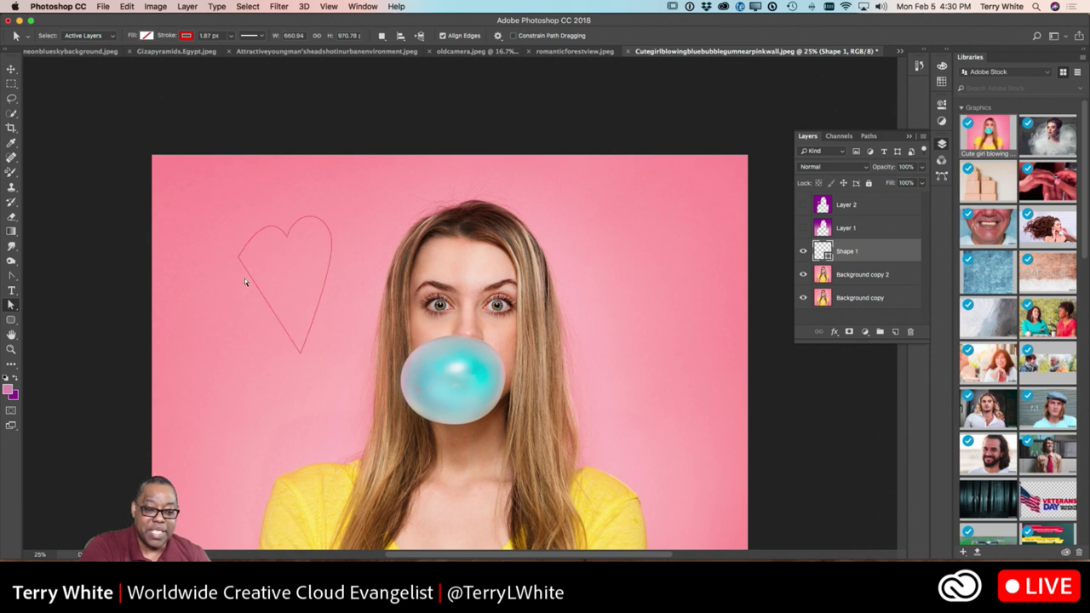
pyautogui.click(239, 257)
pyautogui.moveTo(239, 257)
pyautogui.mouseDown()
pyautogui.moveTo(253, 250)
pyautogui.moveTo(243, 247)
pyautogui.mouseUp()
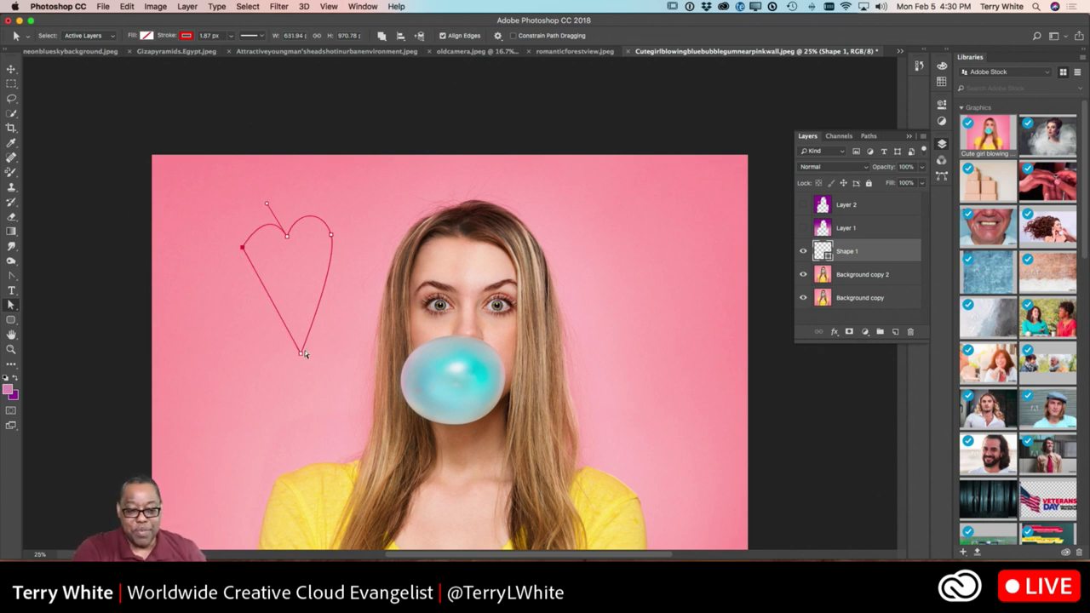
# - Reposition the heart's bottom, right and notch anchors, and pull curve handles from its left anchor with the Convert Point Tool
pyautogui.moveTo(300, 353); pyautogui.dragTo(287, 327)
pyautogui.moveTo(333, 239); pyautogui.dragTo(268, 184)
pyautogui.click(288, 238)
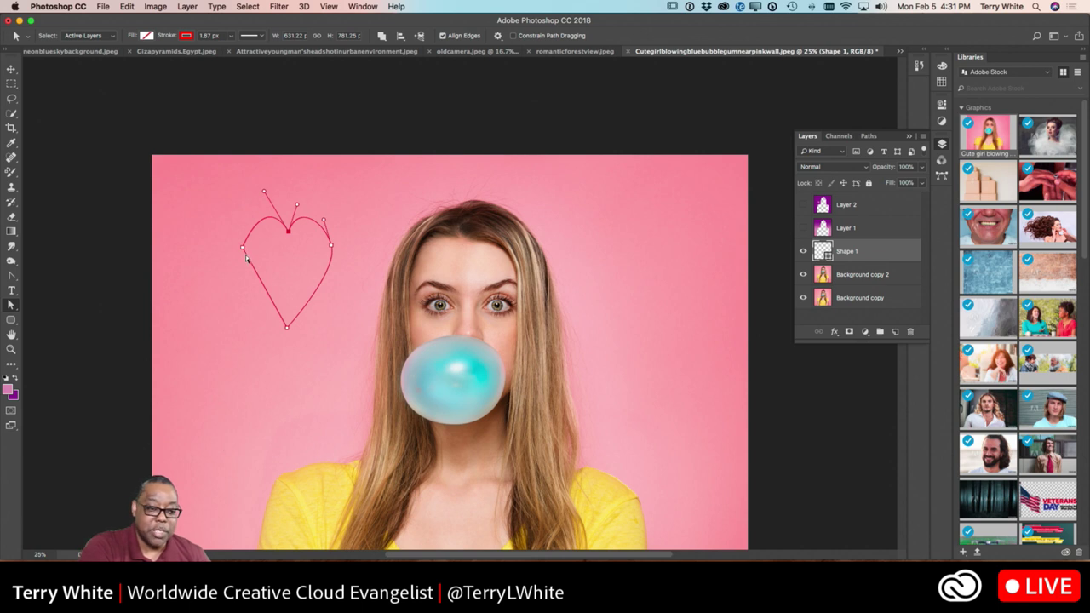
pyautogui.click(11, 275)
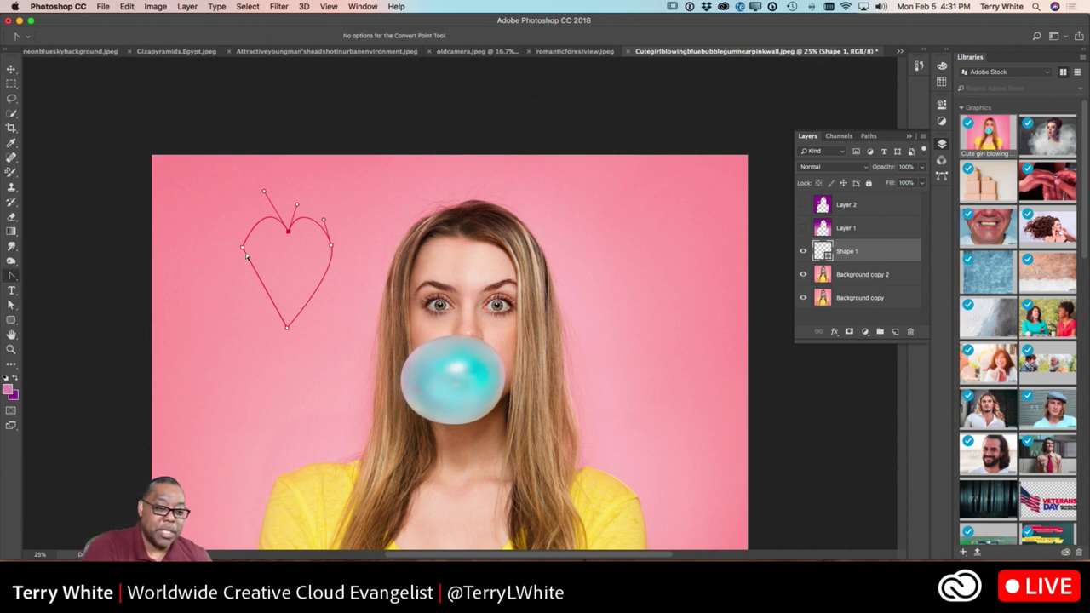
pyautogui.moveTo(243, 248)
pyautogui.mouseDown()
pyautogui.moveTo(250, 264)
pyautogui.moveTo(238, 217)
pyautogui.moveTo(235, 230)
pyautogui.mouseUp()
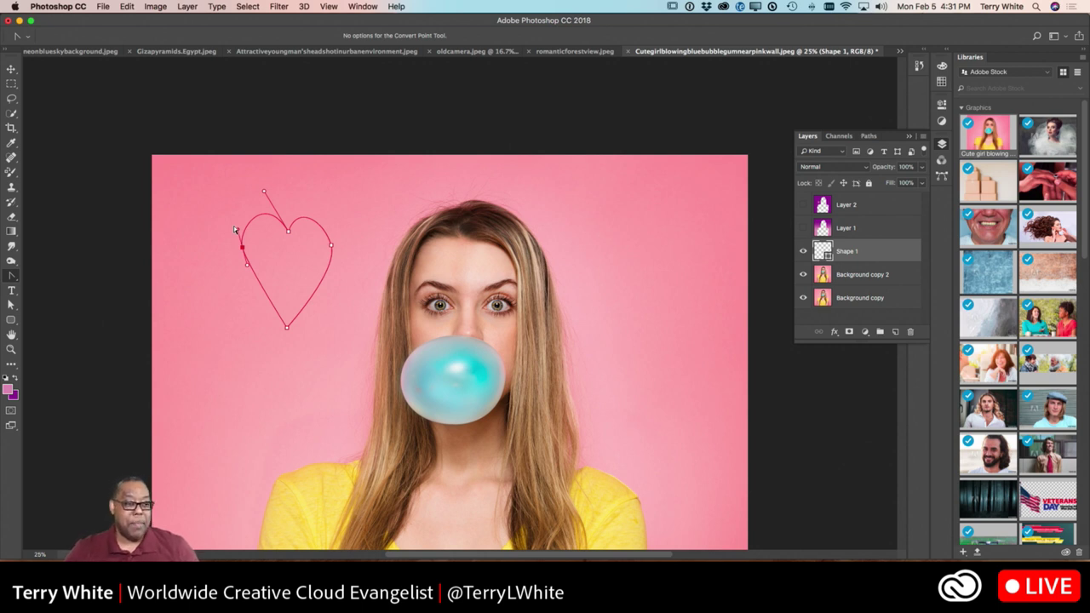
# - Try a dashed stroke on the heart, widen the red stroke to 56.53 px, and return it to a solid line
pyautogui.click(13, 305)
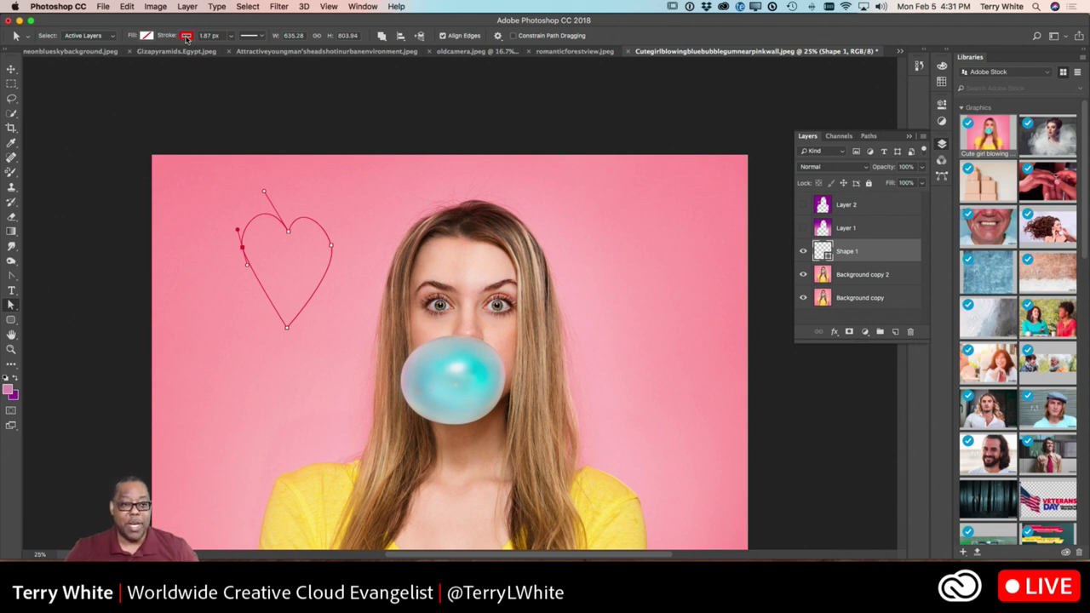
pyautogui.click(264, 37)
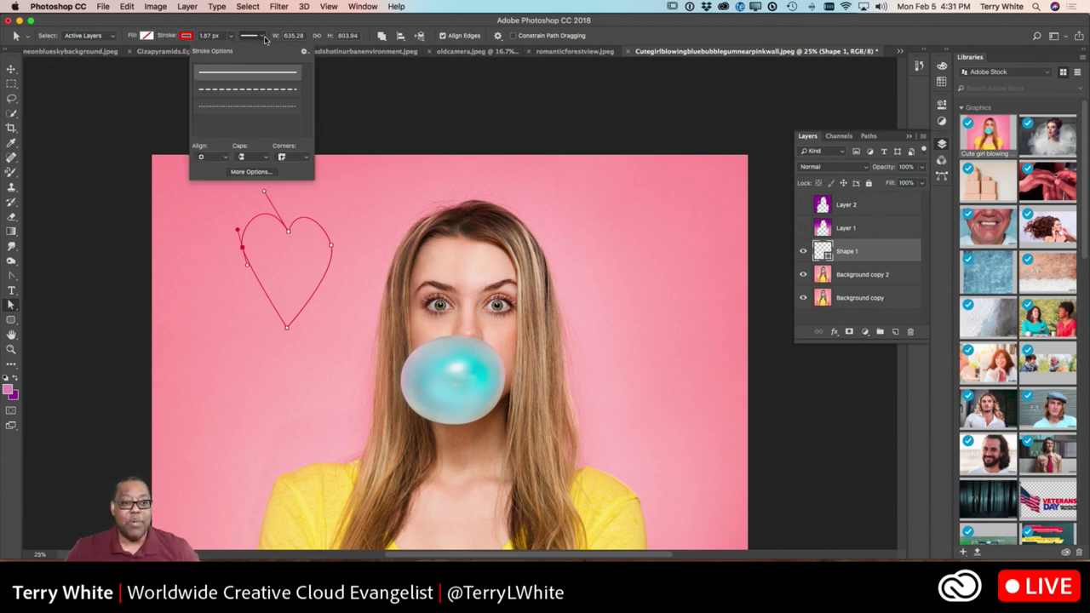
pyautogui.click(252, 92)
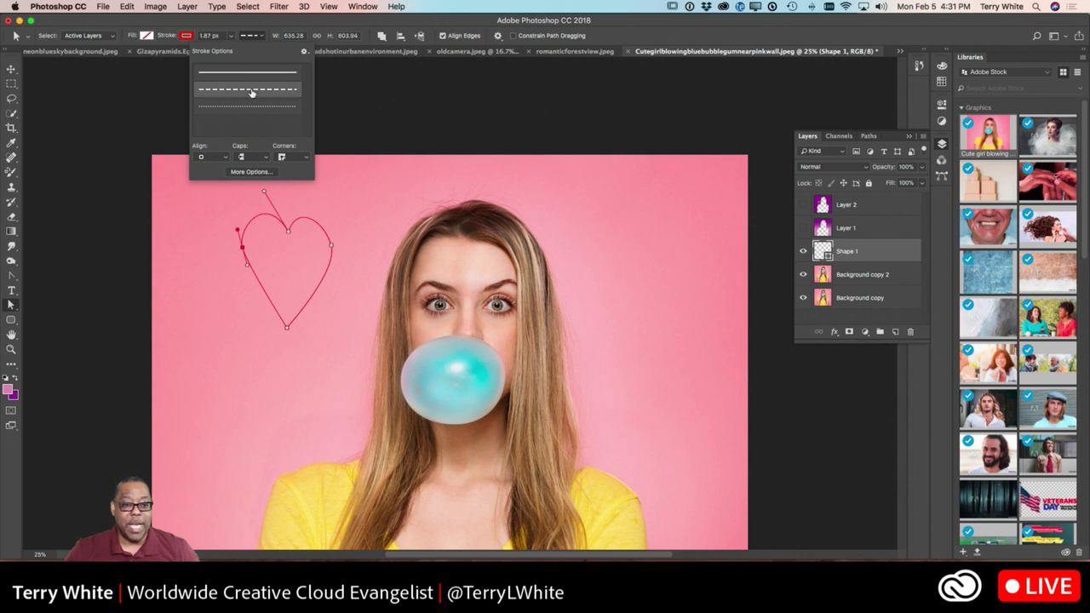
pyautogui.click(262, 37)
pyautogui.click(230, 38)
pyautogui.moveTo(231, 49)
pyautogui.mouseDown()
pyautogui.moveTo(256, 52)
pyautogui.moveTo(244, 51)
pyautogui.mouseUp()
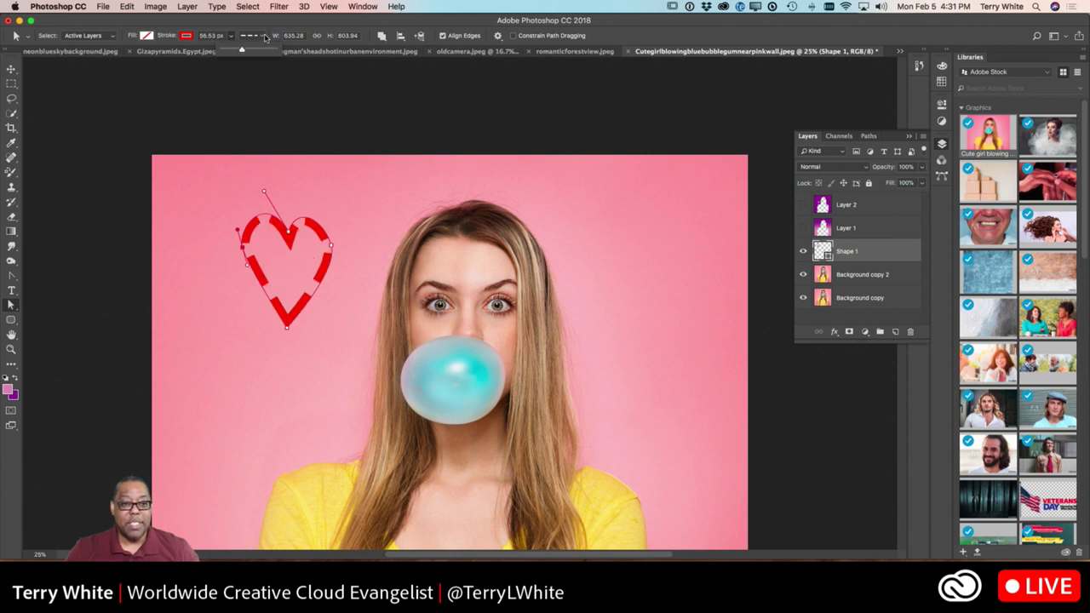
pyautogui.click(264, 37)
pyautogui.click(245, 73)
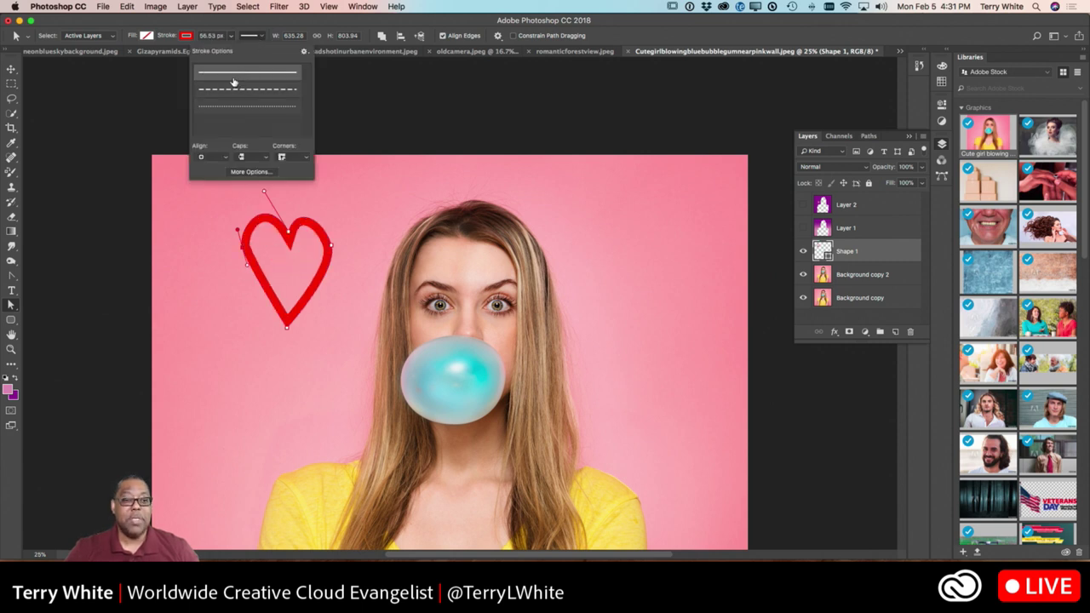
# - Fill the heart shape with solid yellow
pyautogui.click(146, 36)
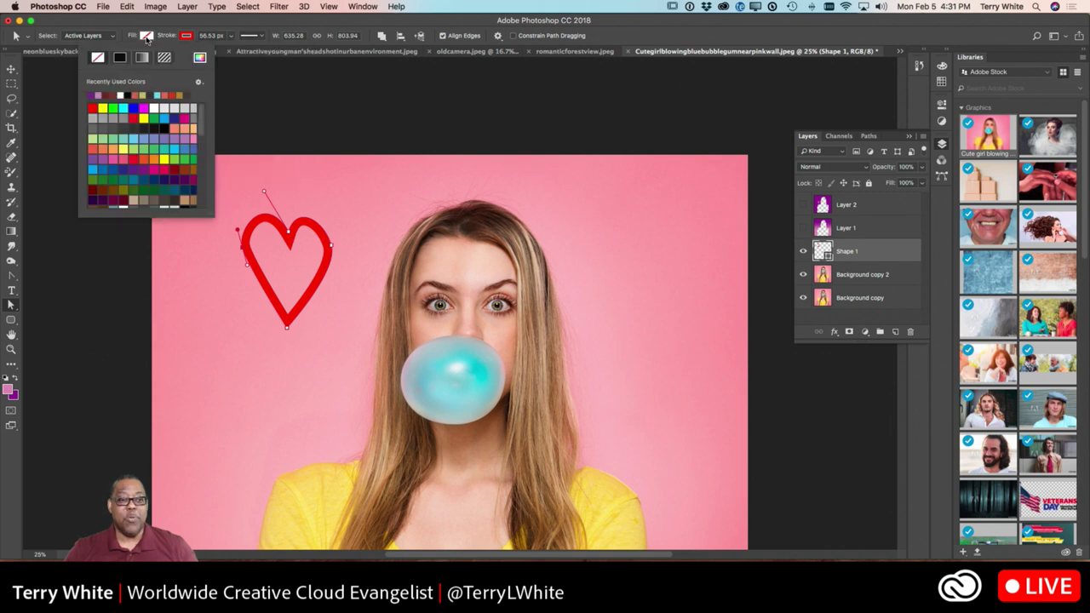
pyautogui.click(146, 116)
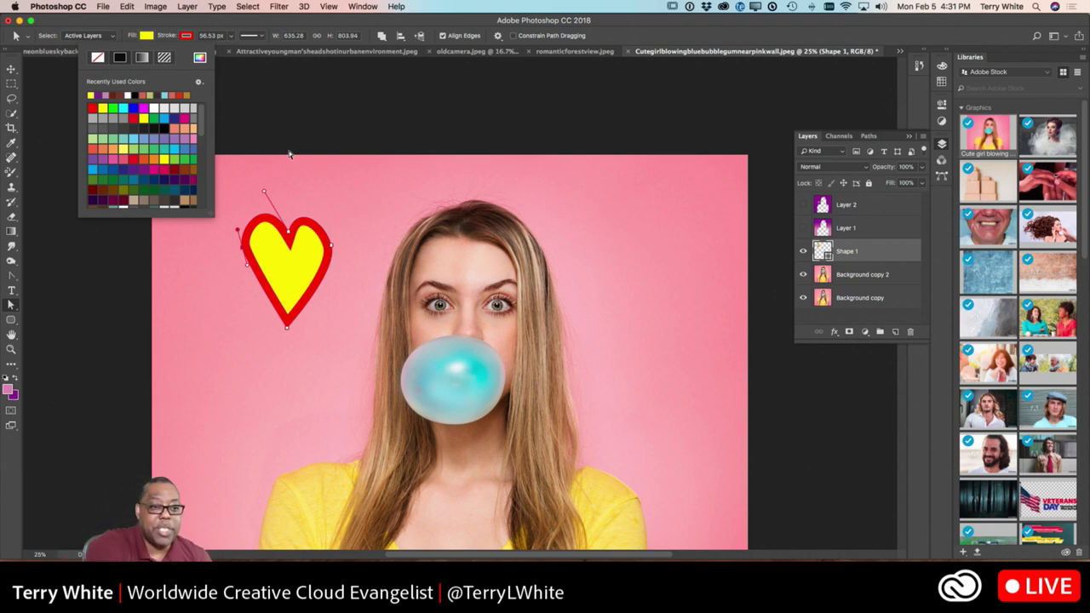
pyautogui.click(162, 21)
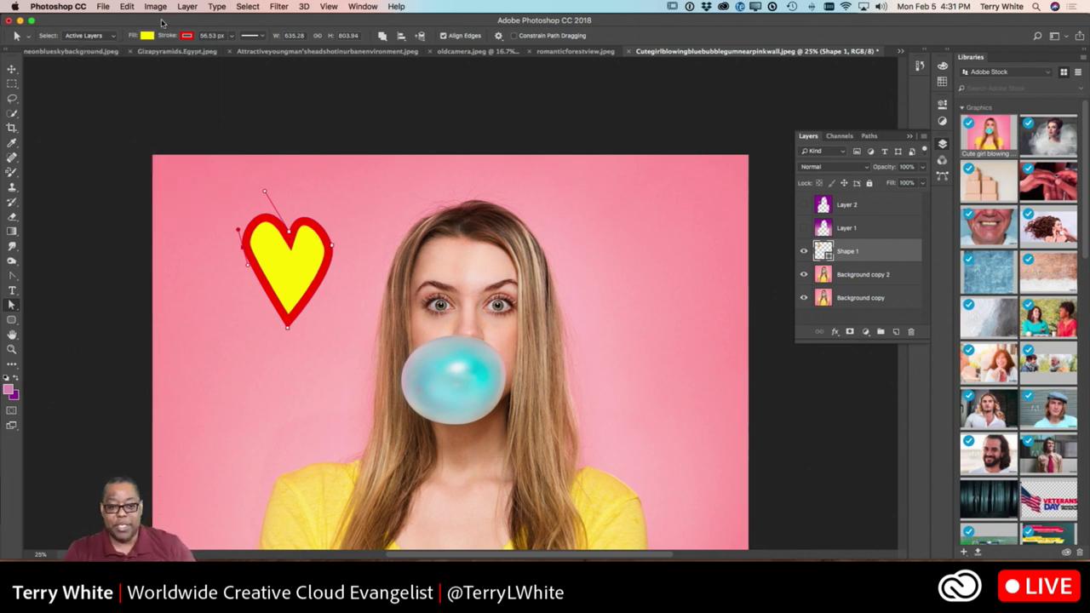
# - Enlarge the heart to about 997 by 1249 px by pulling its bottom and side anchors outward and lengthening the side curve handles
pyautogui.moveTo(290, 330); pyautogui.dragTo(275, 383)
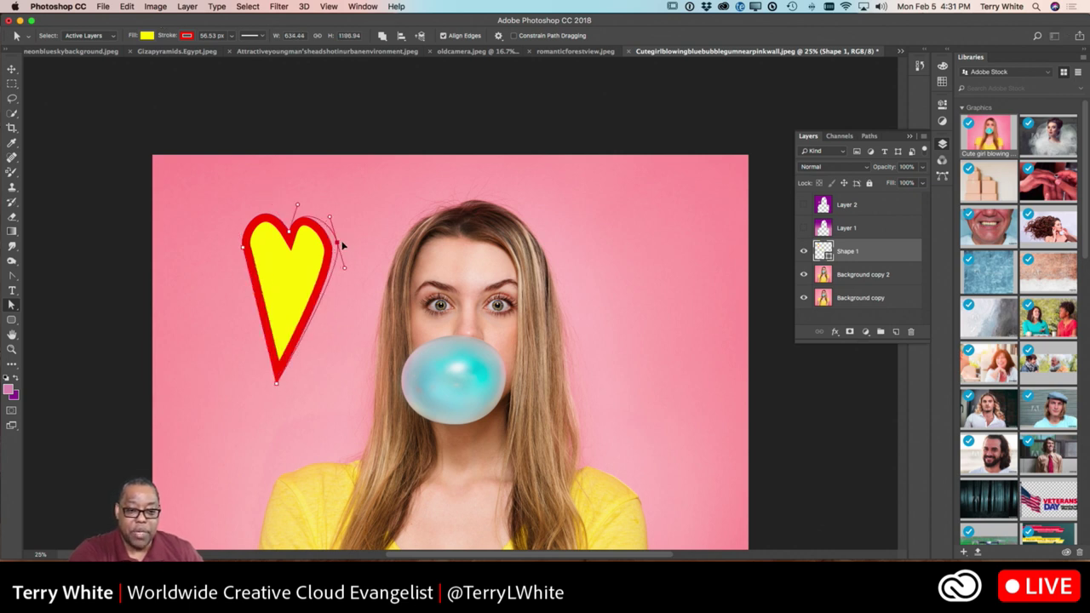
pyautogui.moveTo(334, 246); pyautogui.dragTo(354, 243)
pyautogui.click(244, 248)
pyautogui.moveTo(243, 248); pyautogui.dragTo(214, 230)
pyautogui.click(286, 223)
pyautogui.click(215, 253)
pyautogui.moveTo(216, 275); pyautogui.dragTo(217, 298)
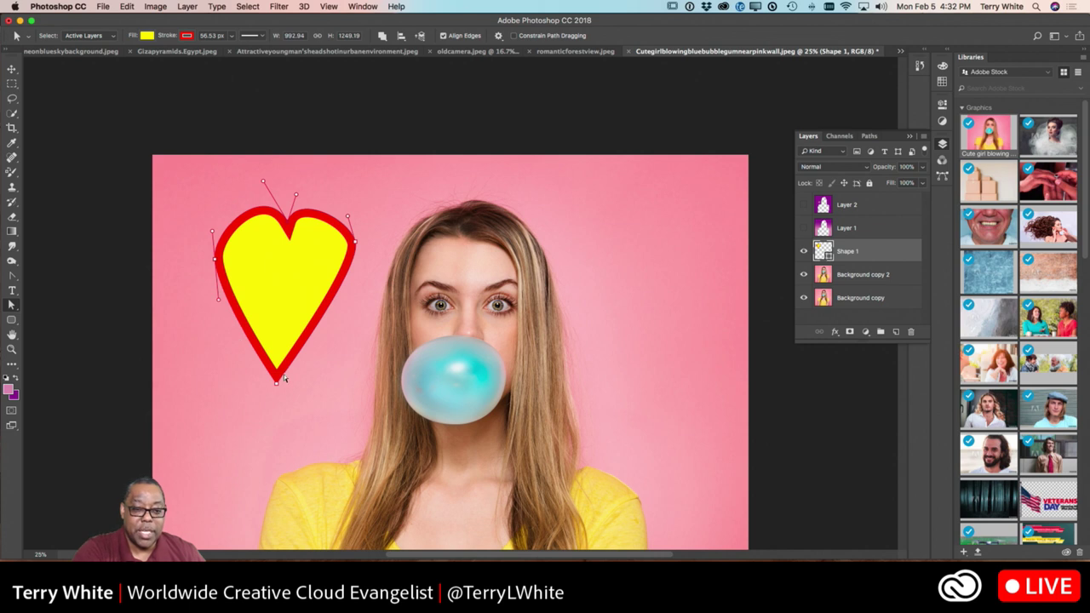
pyautogui.click(355, 241)
pyautogui.moveTo(363, 269); pyautogui.dragTo(366, 290)
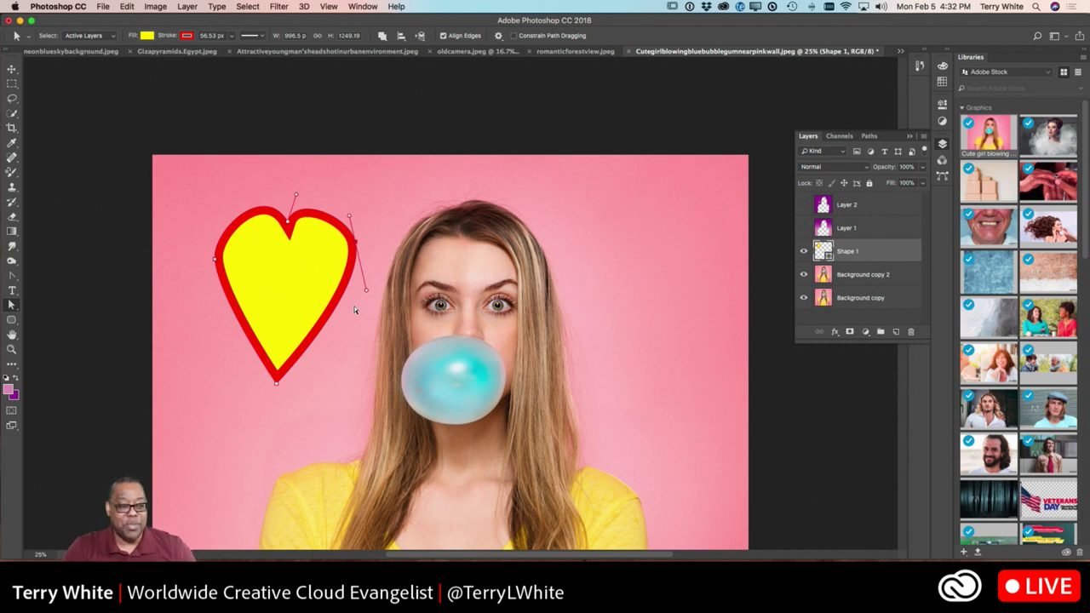
pyautogui.click(12, 275)
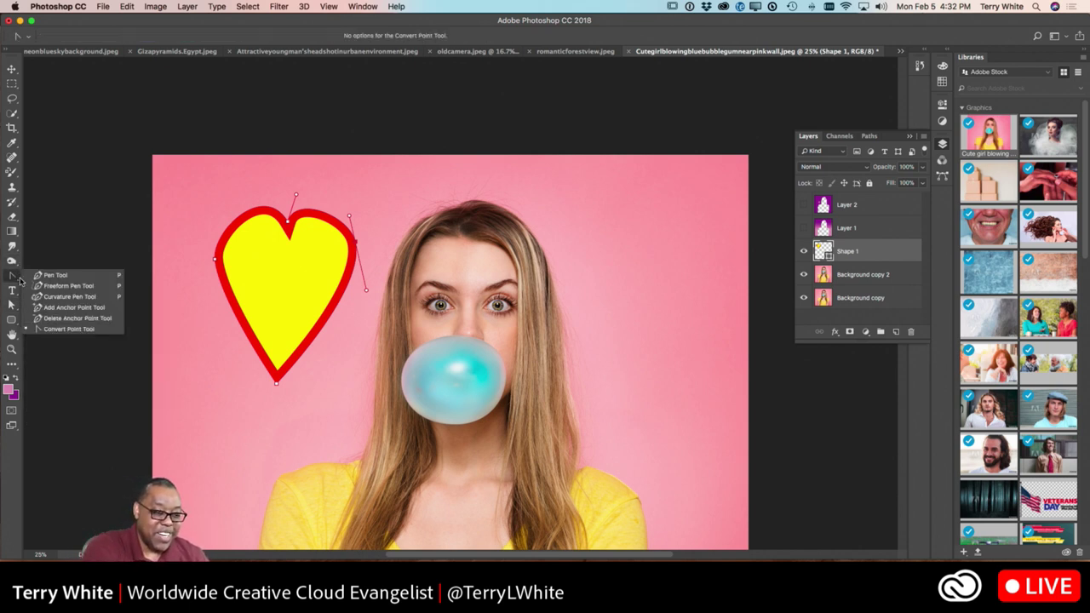
pyautogui.click(73, 296)
pyautogui.click(13, 277)
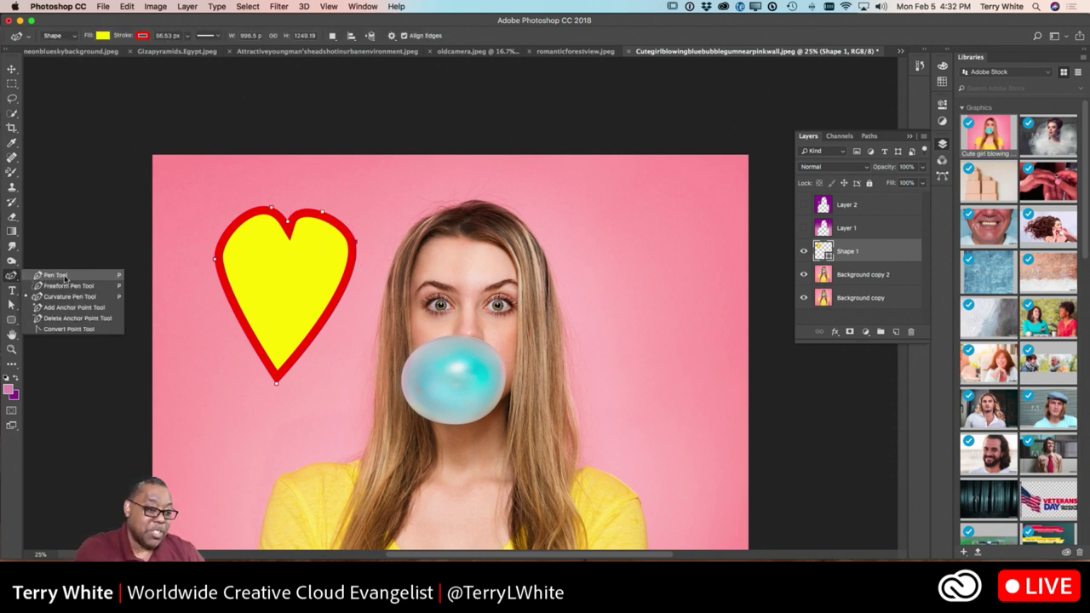
pyautogui.click(92, 298)
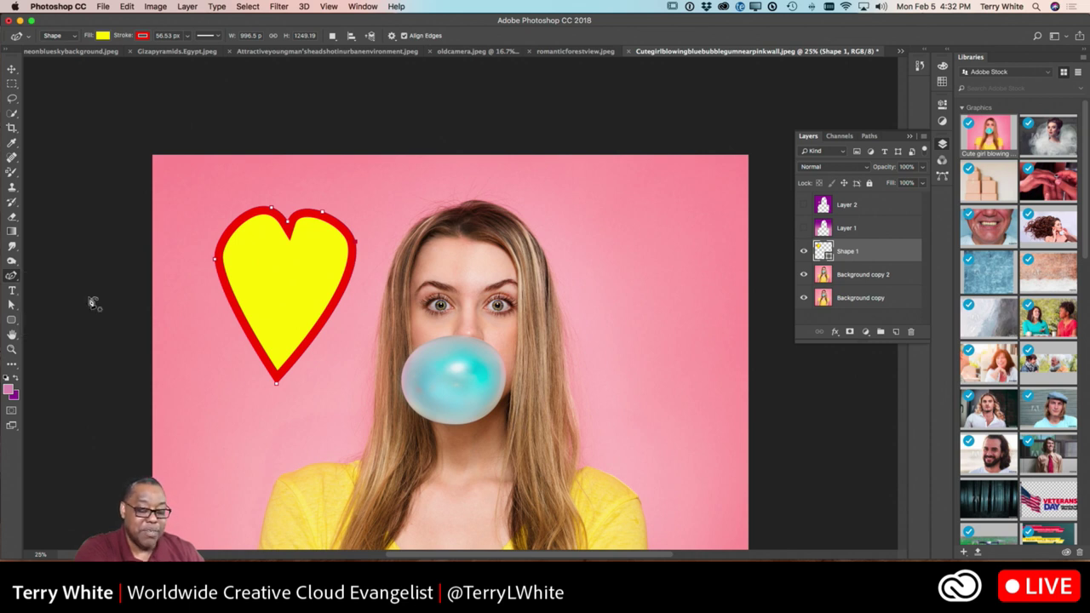
# - Draw a freehand heart about 805 by 1018 px on the pink wall beside the woman's hair, opposite the first heart, with the Freeform Pen Tool
pyautogui.click(14, 277)
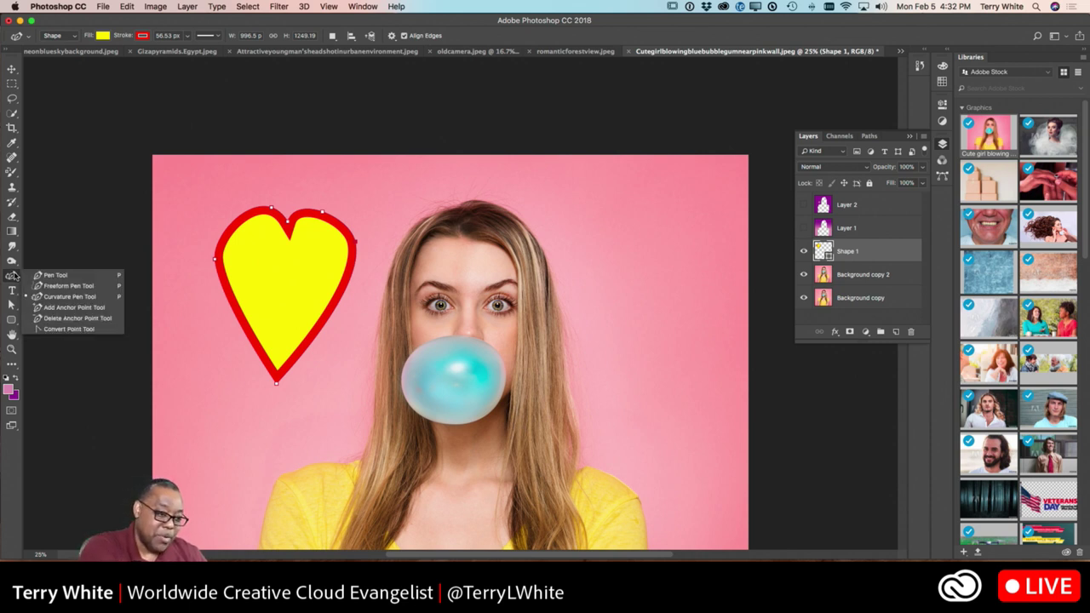
pyautogui.click(61, 287)
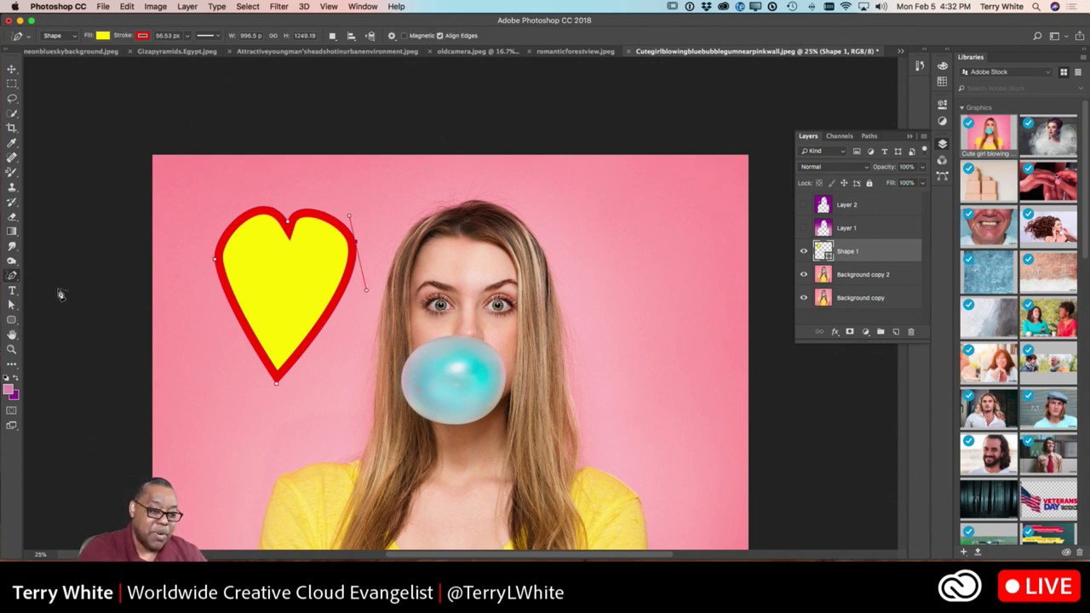
pyautogui.click(649, 378)
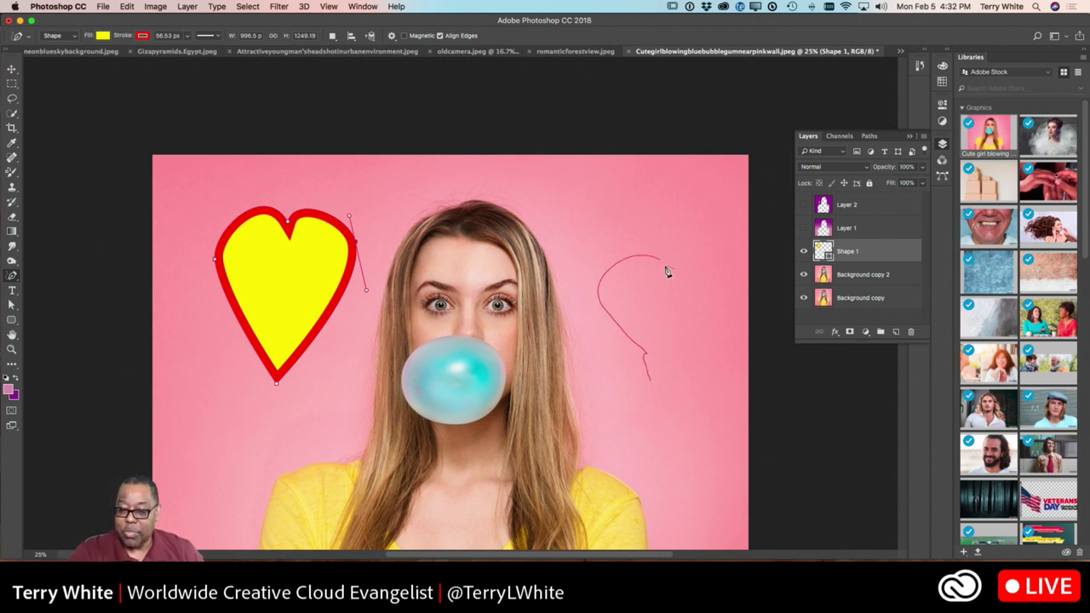
pyautogui.click(647, 389)
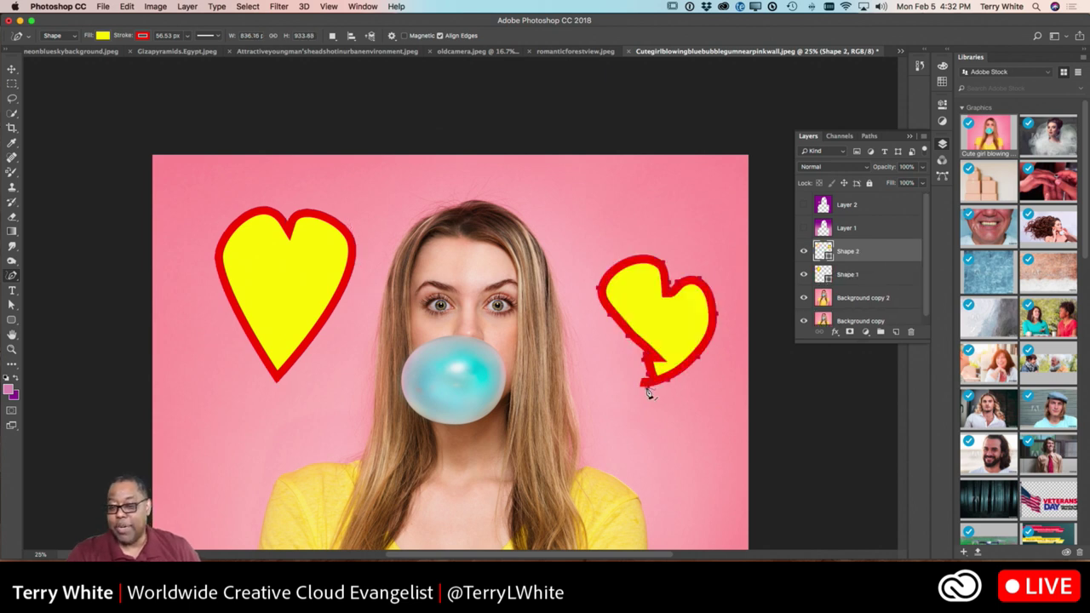
pyautogui.press('super+z')
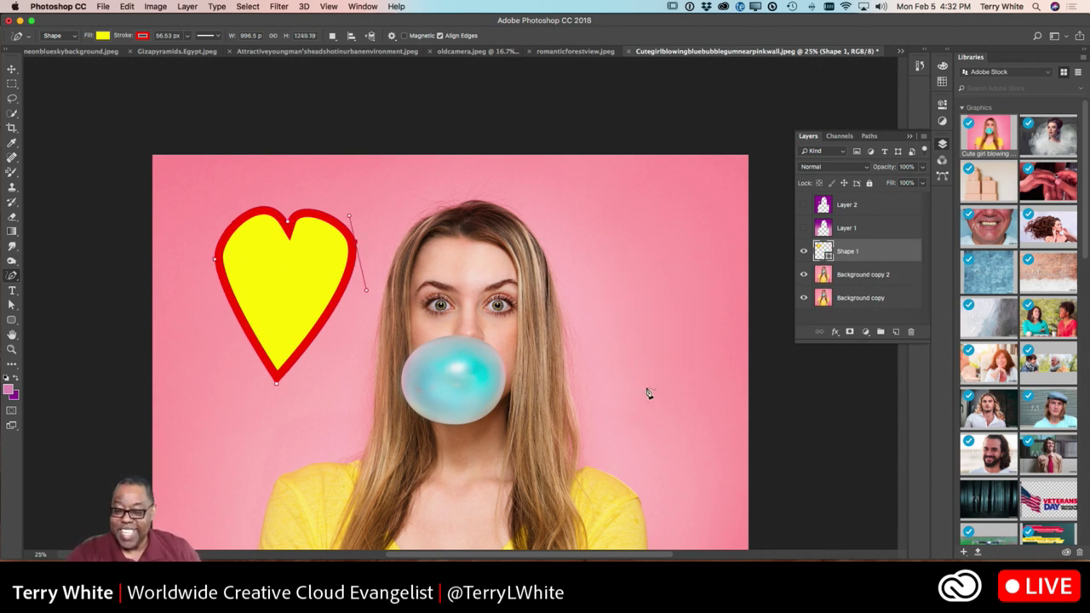
pyautogui.click(656, 387)
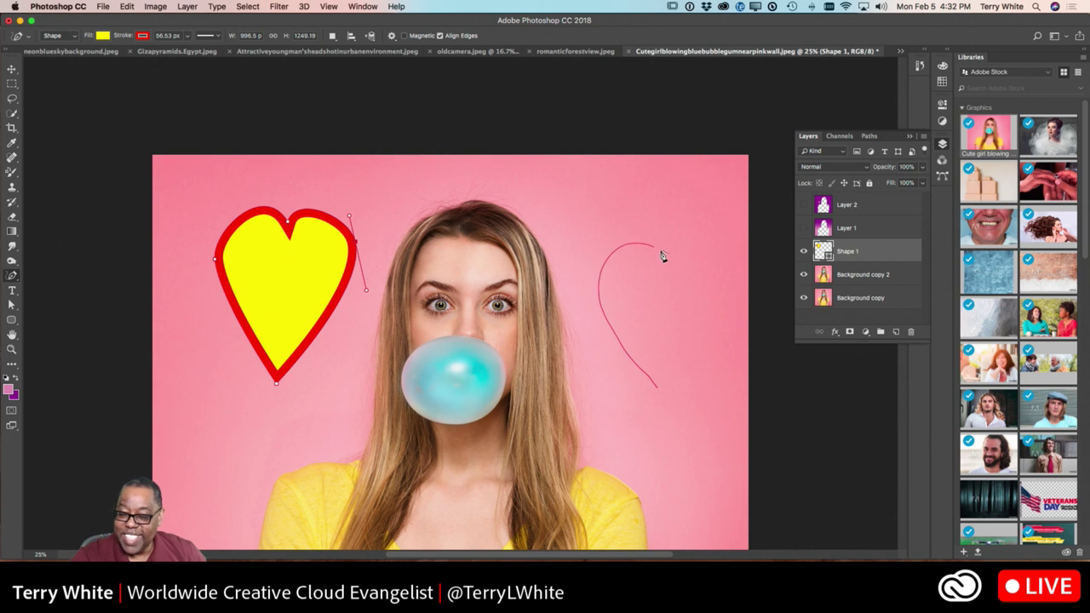
pyautogui.click(657, 389)
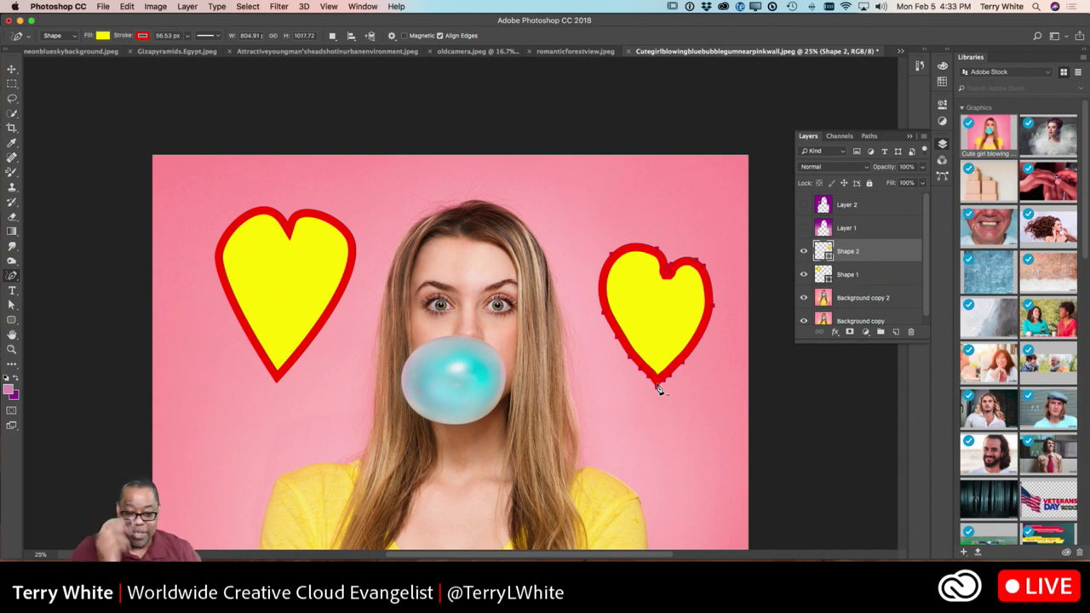
# - Try several smaller freehand shapes below the two hearts with the Freeform Pen Tool, and undo all of them
pyautogui.moveTo(219, 494)
pyautogui.mouseDown()
pyautogui.moveTo(180, 436)
pyautogui.moveTo(219, 402)
pyautogui.moveTo(256, 464)
pyautogui.moveTo(205, 509)
pyautogui.mouseUp()
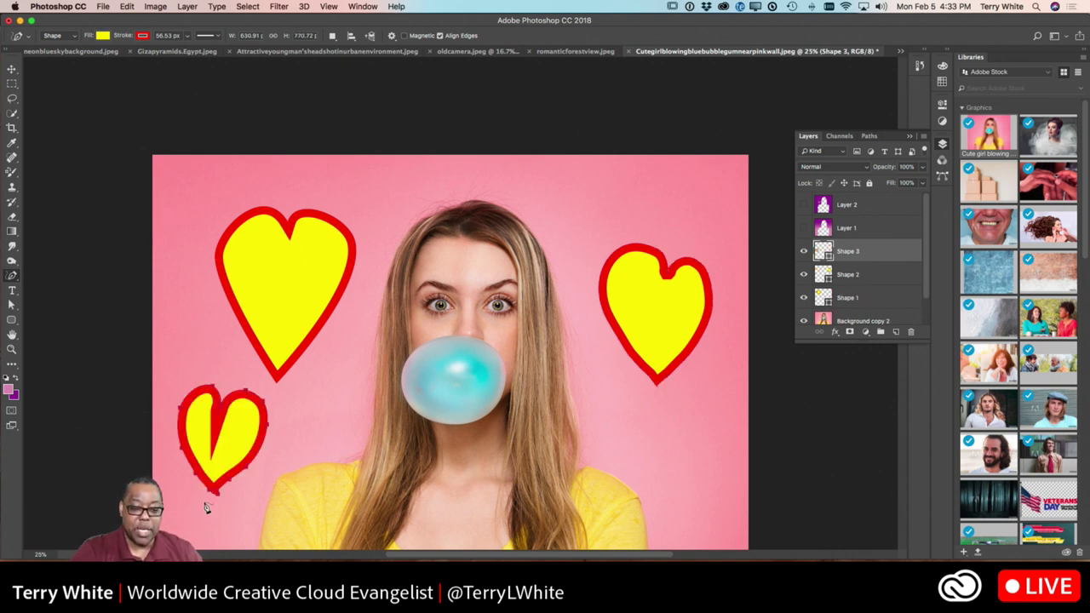
pyautogui.moveTo(330, 400)
pyautogui.mouseDown()
pyautogui.moveTo(336, 429)
pyautogui.moveTo(308, 397)
pyautogui.mouseUp()
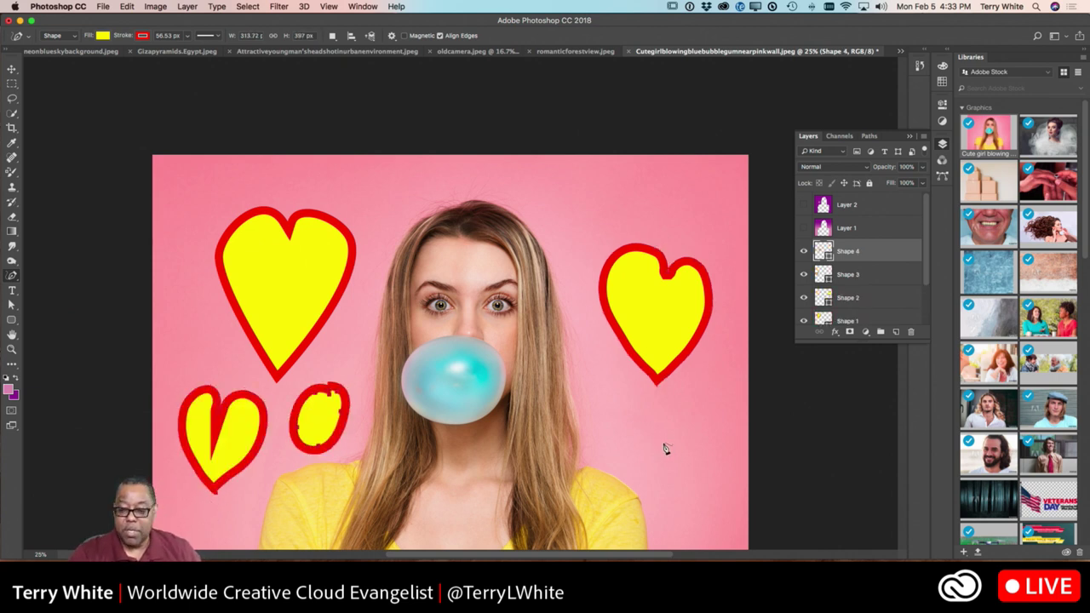
pyautogui.moveTo(650, 415); pyautogui.dragTo(606, 470)
pyautogui.moveTo(686, 444)
pyautogui.mouseDown()
pyautogui.moveTo(710, 476)
pyautogui.moveTo(671, 558)
pyautogui.mouseUp()
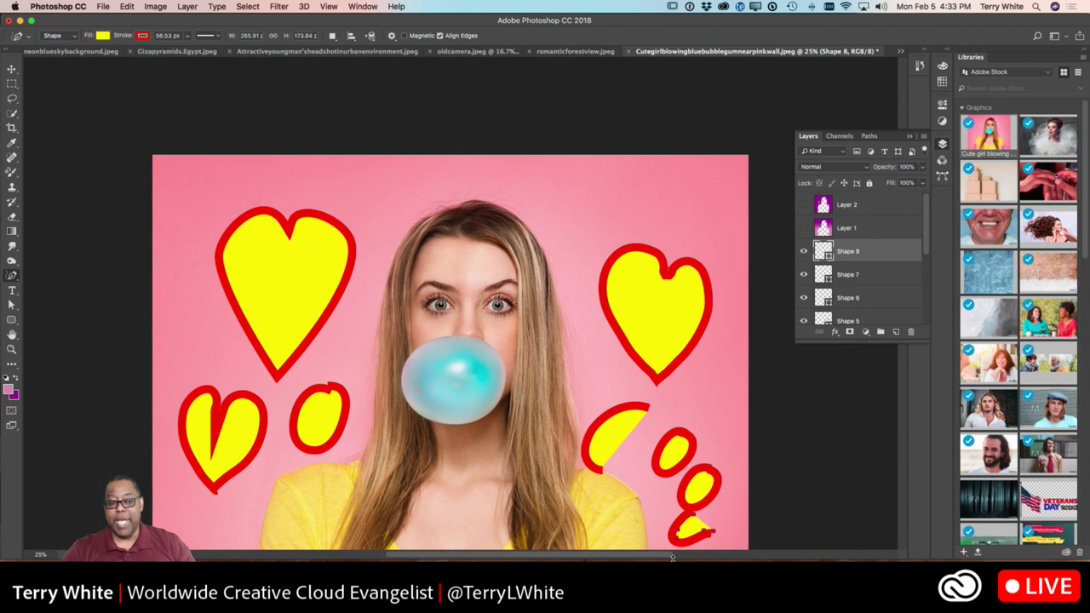
pyautogui.press('super+alt+z')
pyautogui.press('super+alt+z')
pyautogui.press('super+alt+z')
pyautogui.press('super+alt+z')
pyautogui.press('super+alt+z')
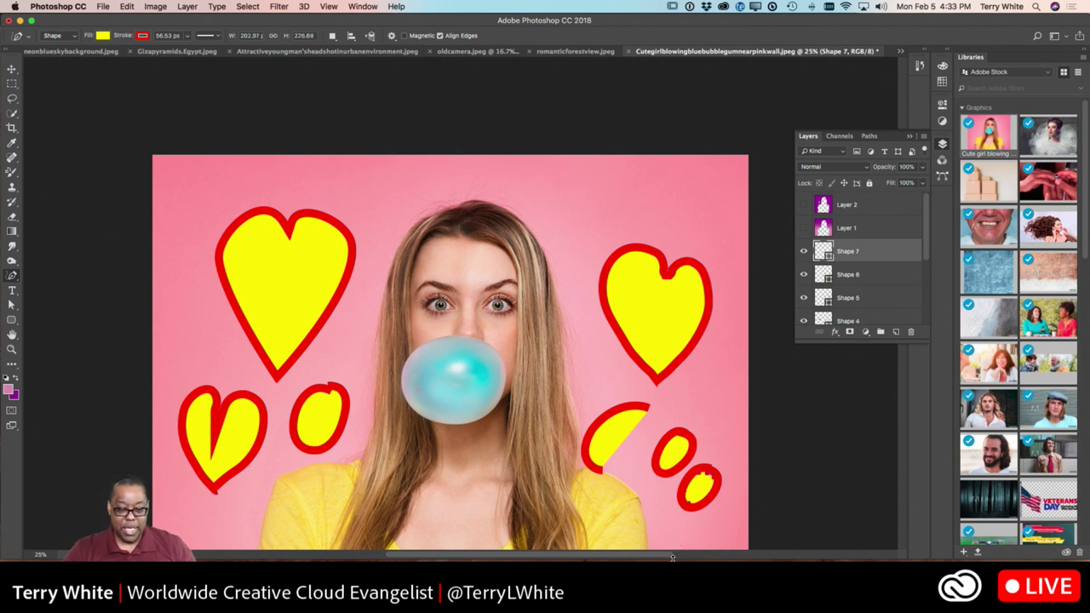
pyautogui.press('super+alt+z')
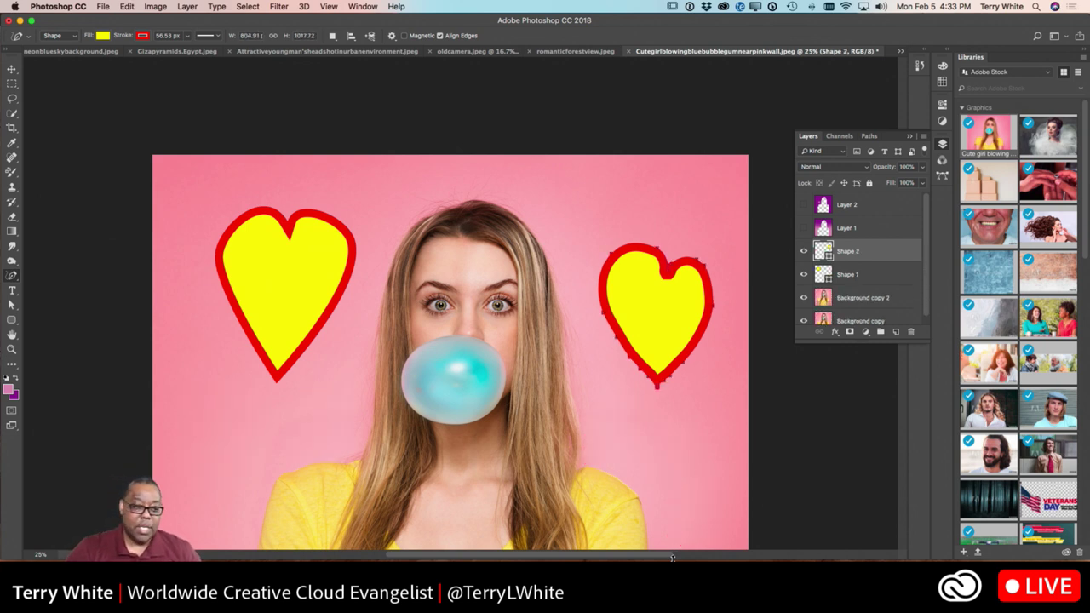
# - Draw a closed, curved blob about 1241 by 1240 px below the first heart with the Curvature Pen Tool
pyautogui.click(13, 276)
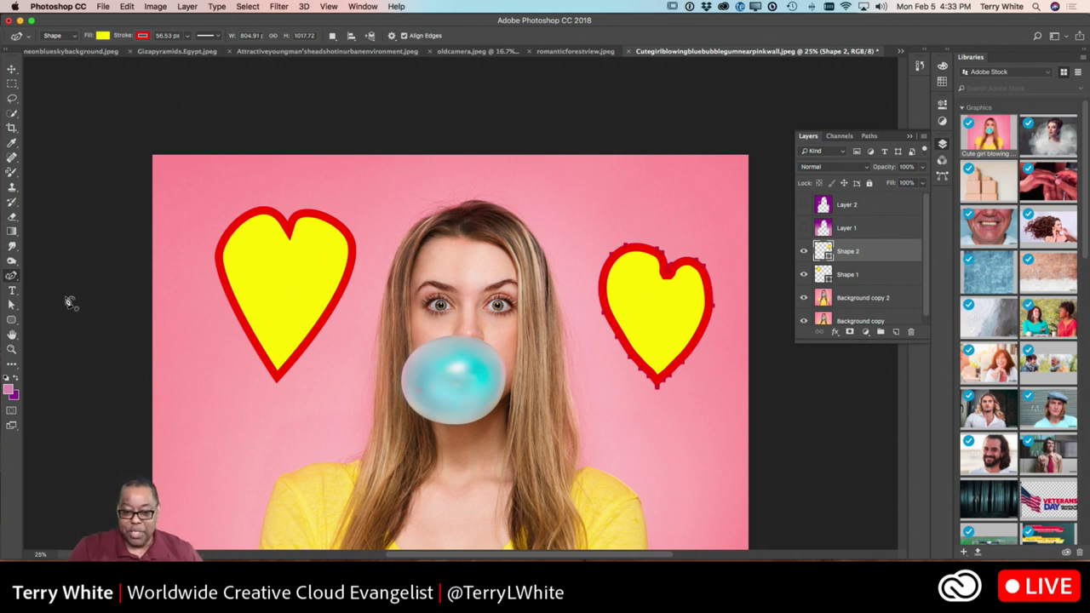
pyautogui.moveTo(553, 494); pyautogui.dragTo(652, 375)
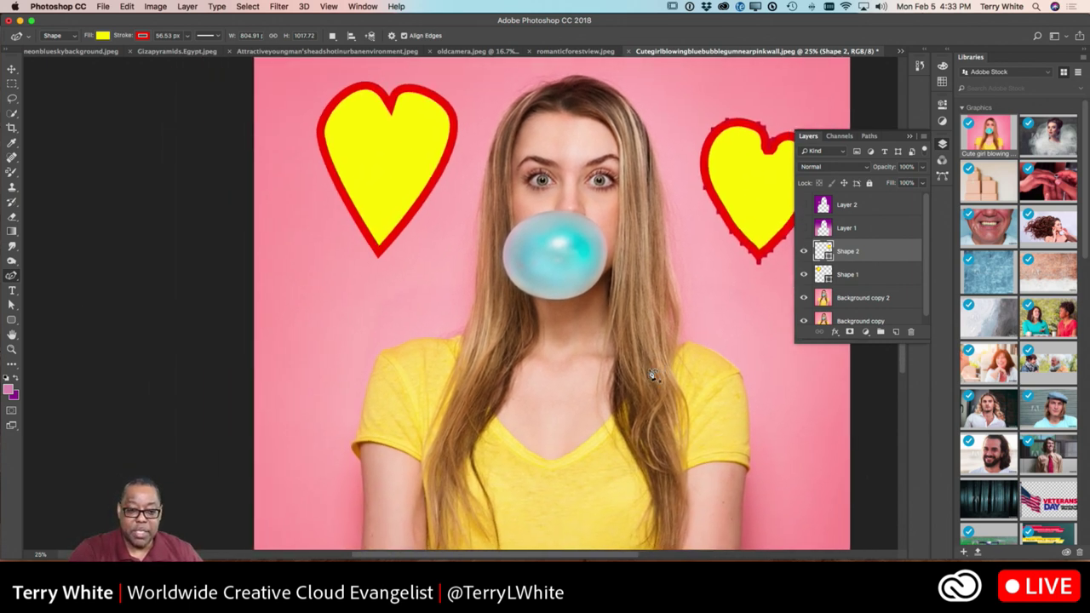
pyautogui.click(308, 404)
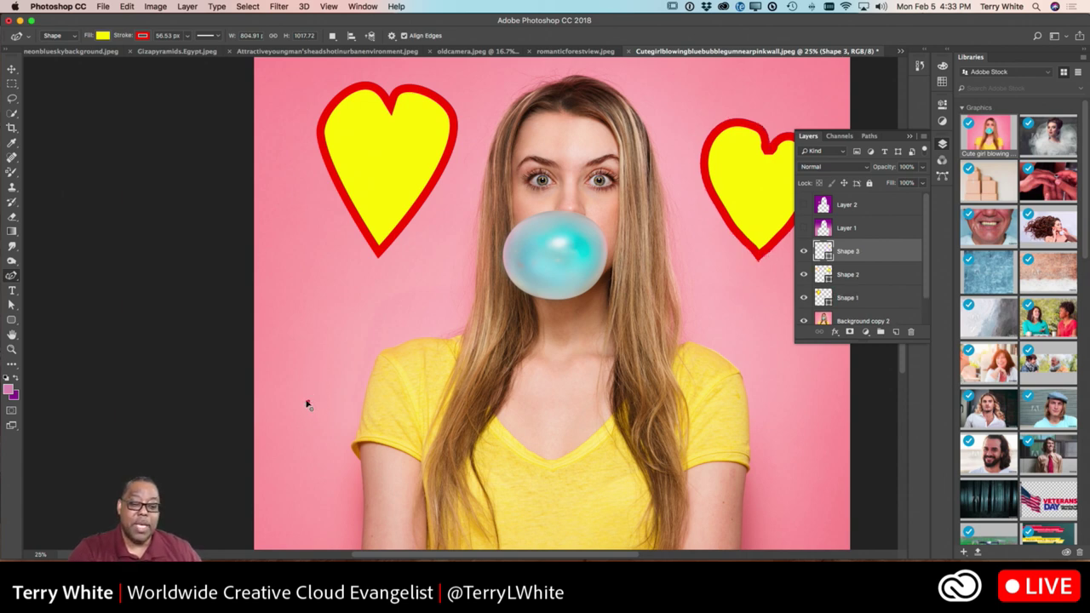
pyautogui.click(279, 327)
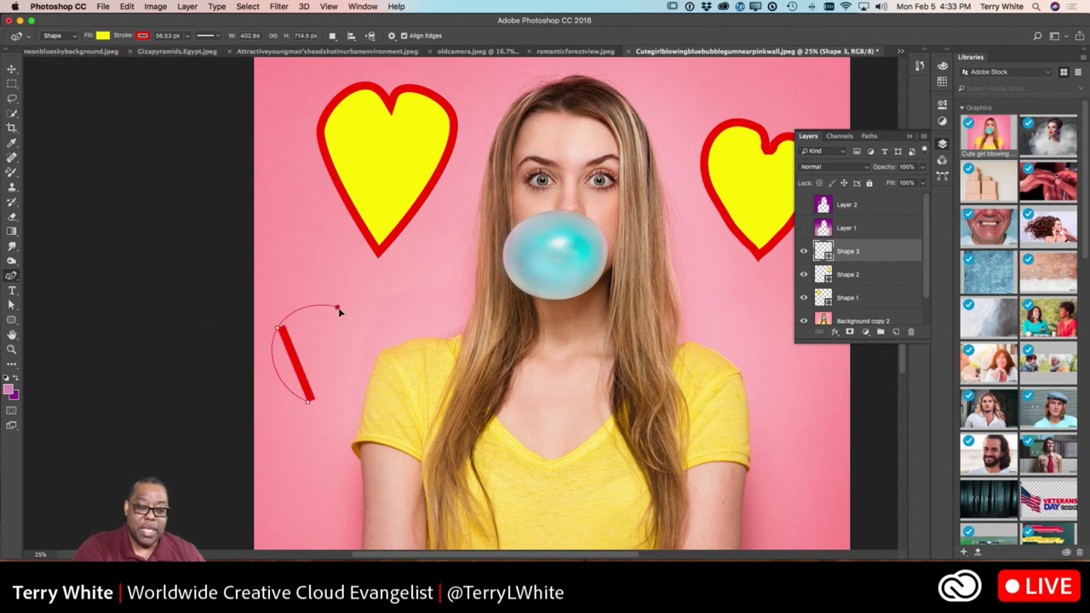
pyautogui.click(342, 314)
pyautogui.click(377, 311)
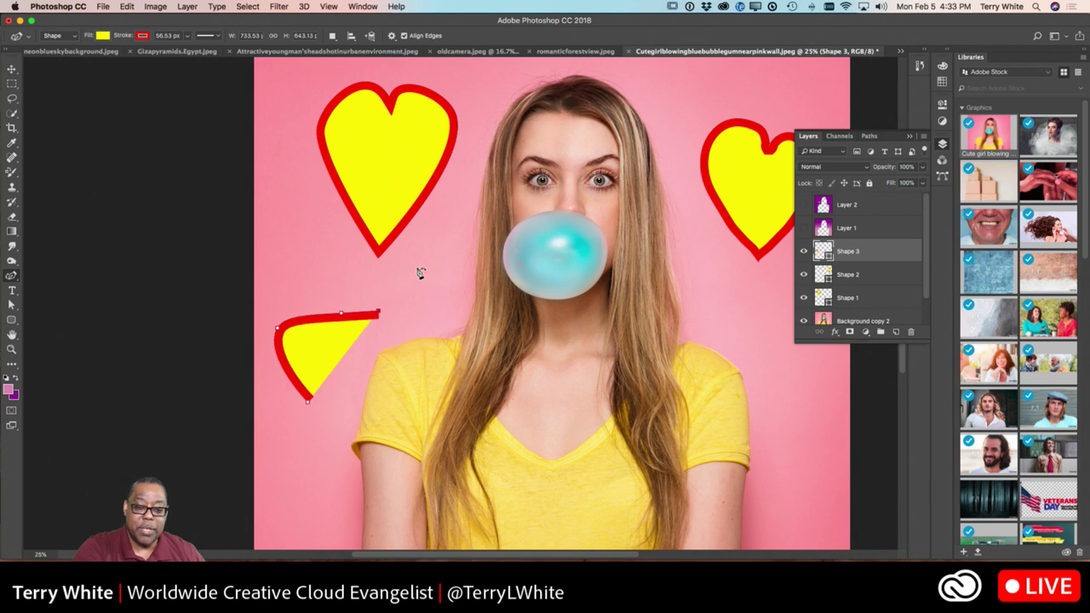
pyautogui.click(418, 270)
pyautogui.click(451, 294)
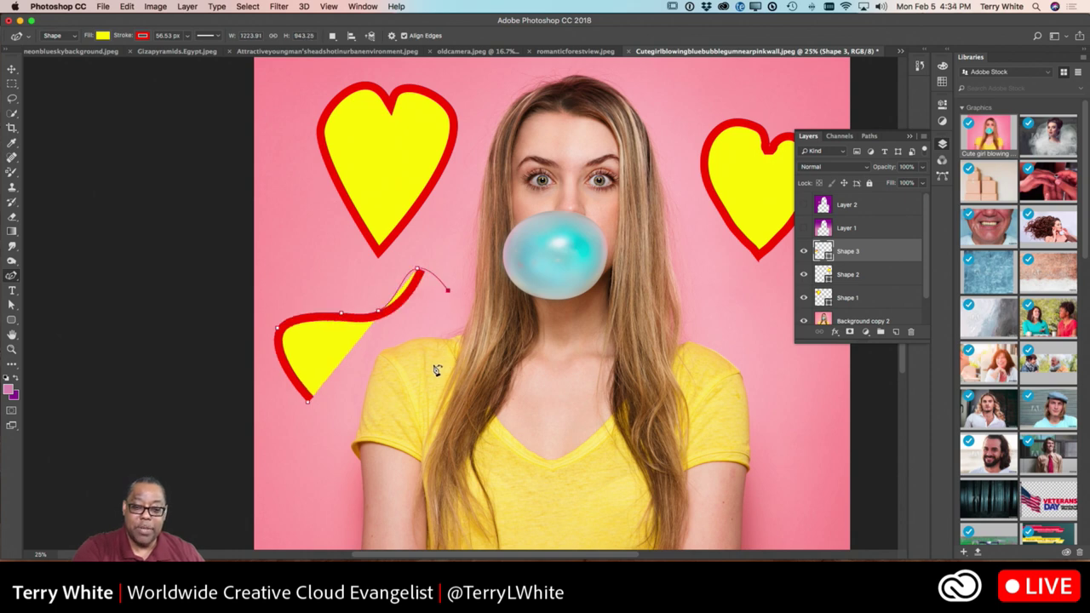
pyautogui.click(417, 387)
pyautogui.click(338, 440)
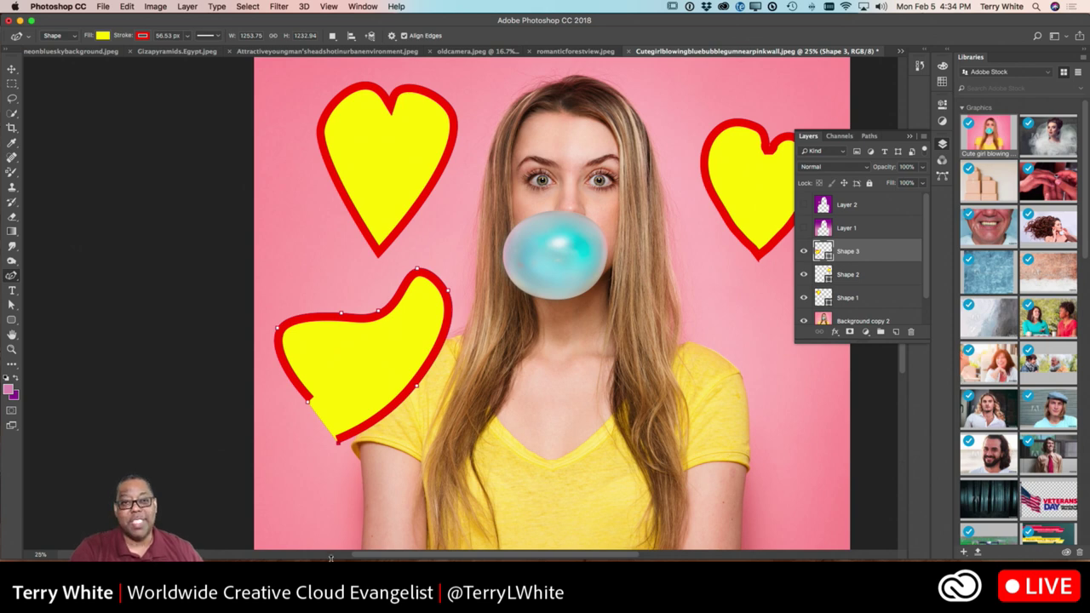
pyautogui.click(311, 406)
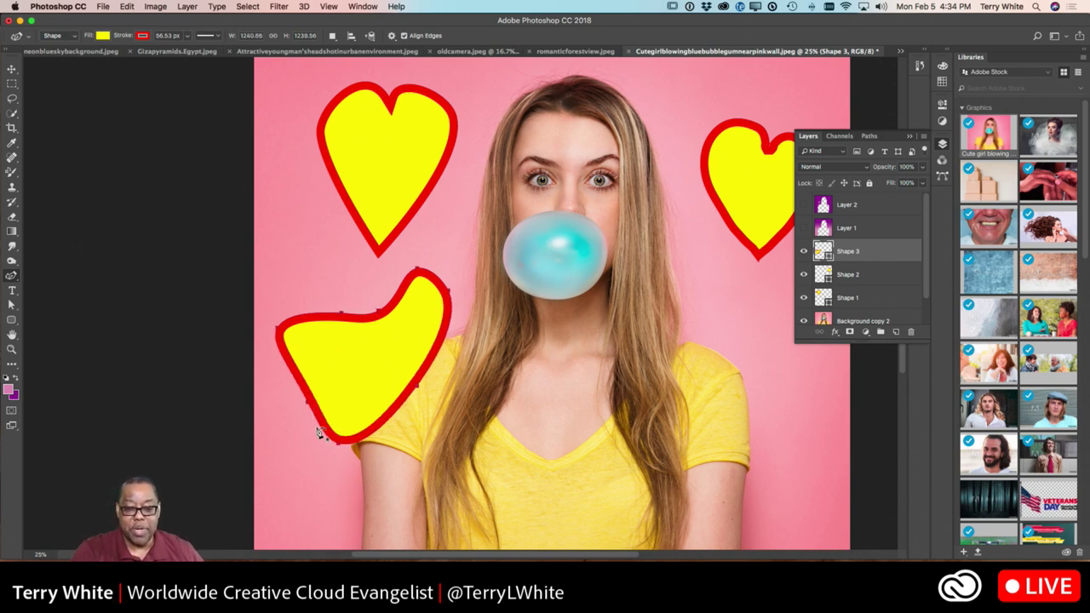
# - Draw a small closed heart-like shape about 577 px wide below the freehand heart with the Curvature Pen Tool
pyautogui.moveTo(702, 455); pyautogui.dragTo(491, 500)
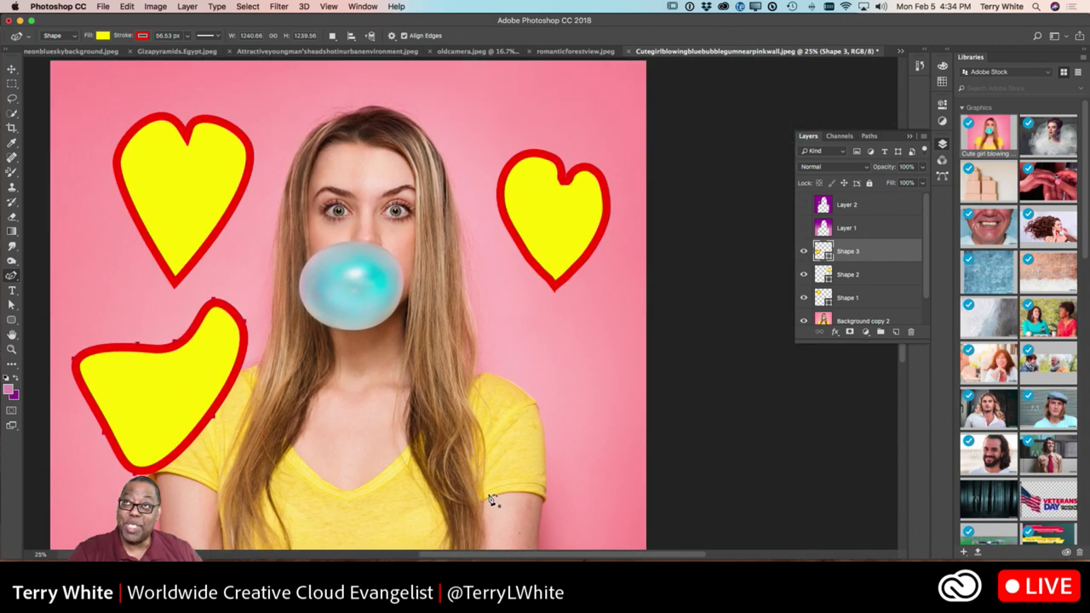
pyautogui.click(566, 440)
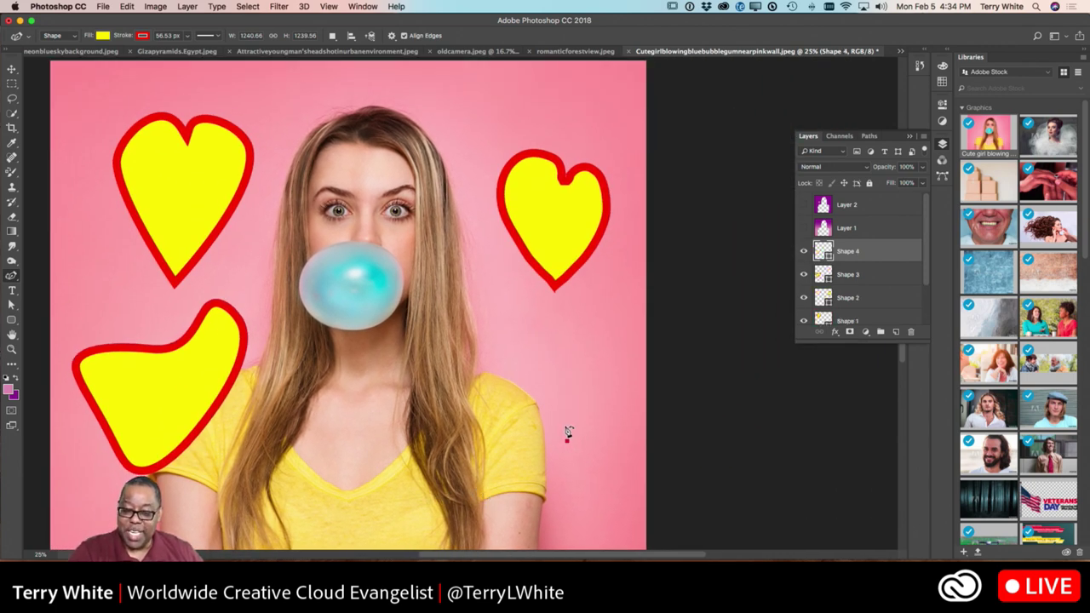
pyautogui.click(542, 344)
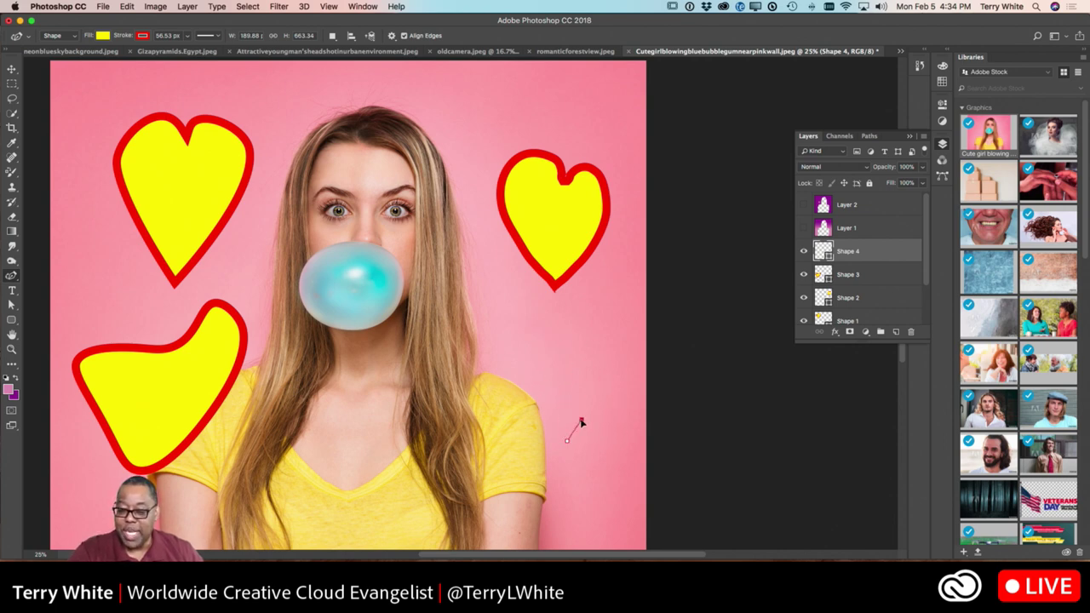
pyautogui.click(525, 338)
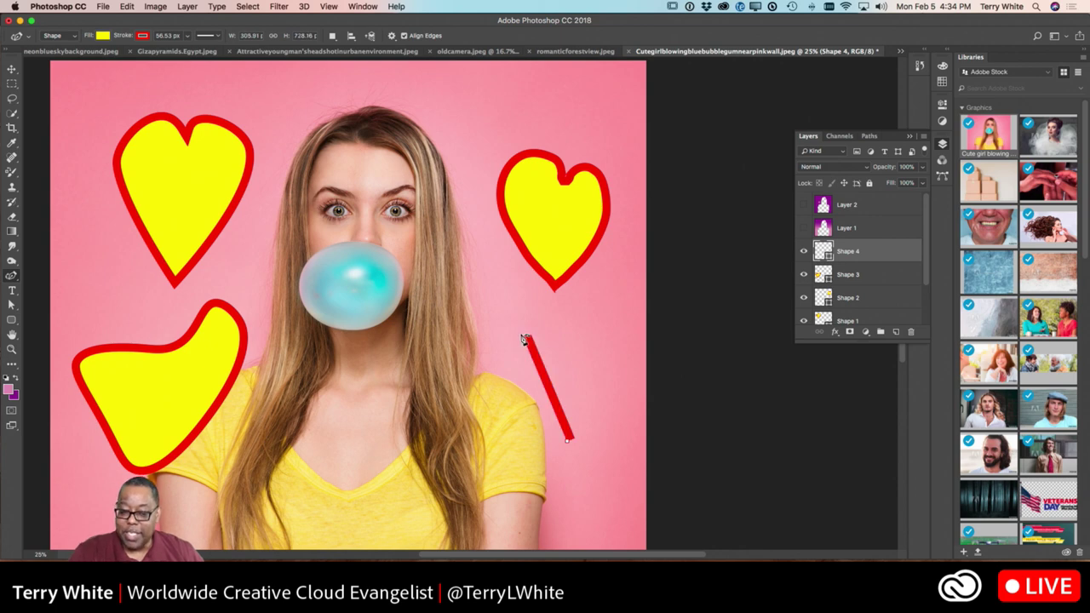
pyautogui.click(578, 332)
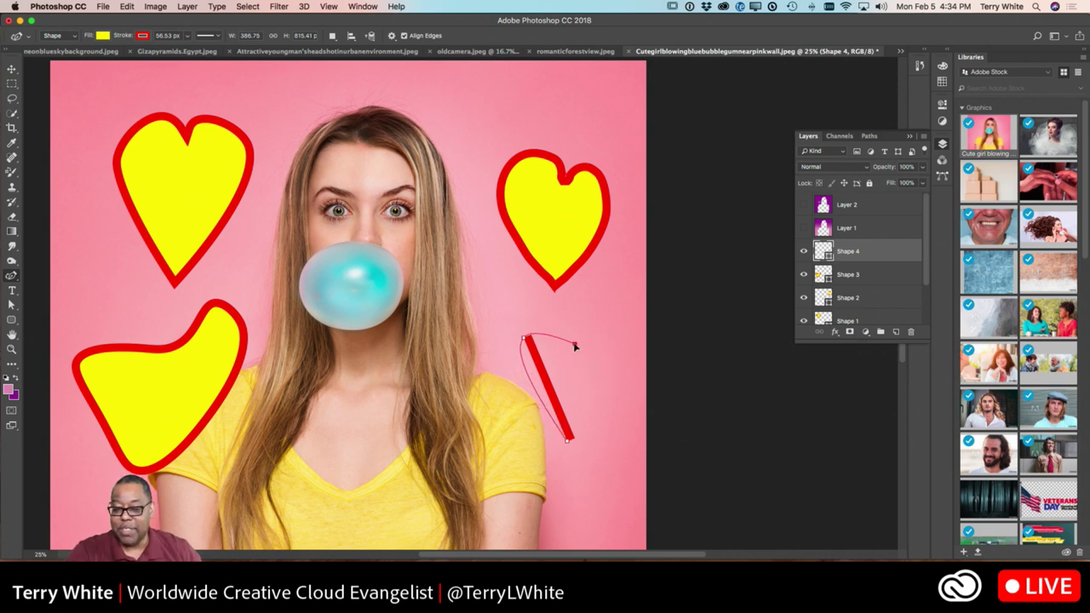
pyautogui.click(573, 345)
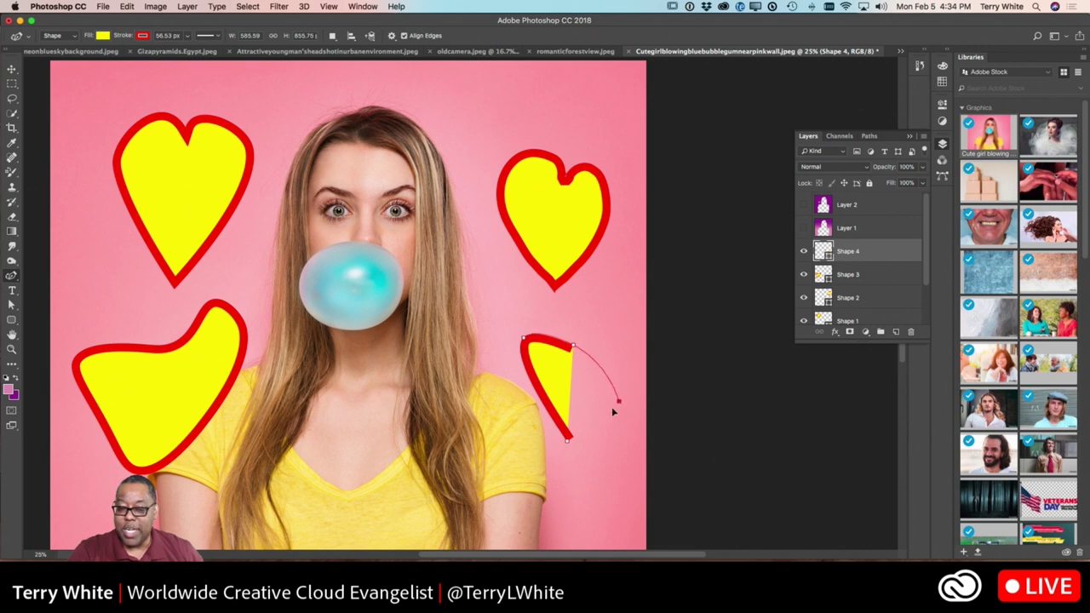
pyautogui.click(603, 330)
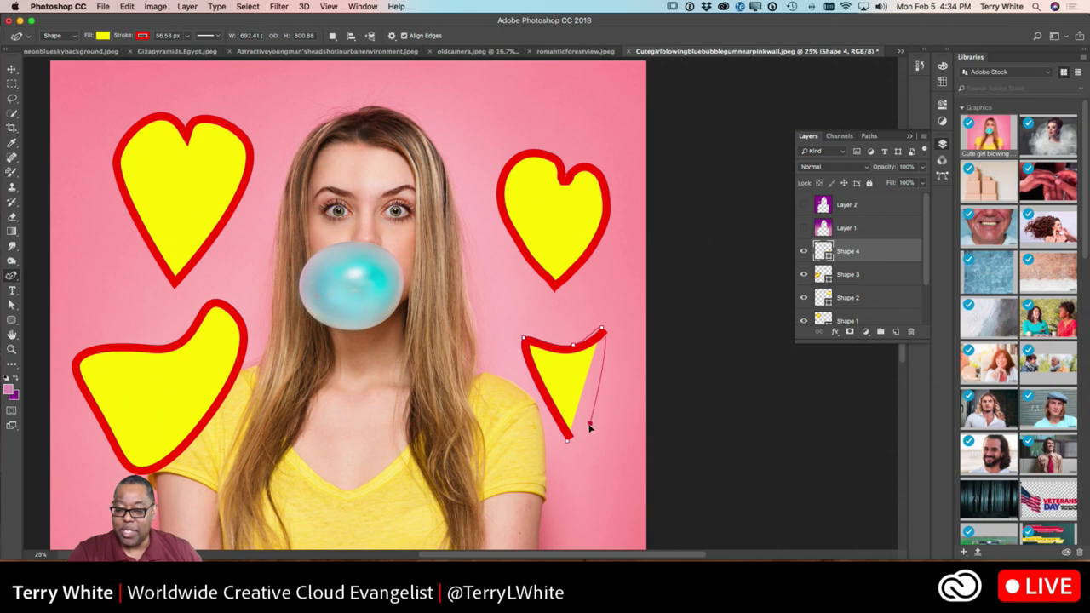
pyautogui.click(566, 441)
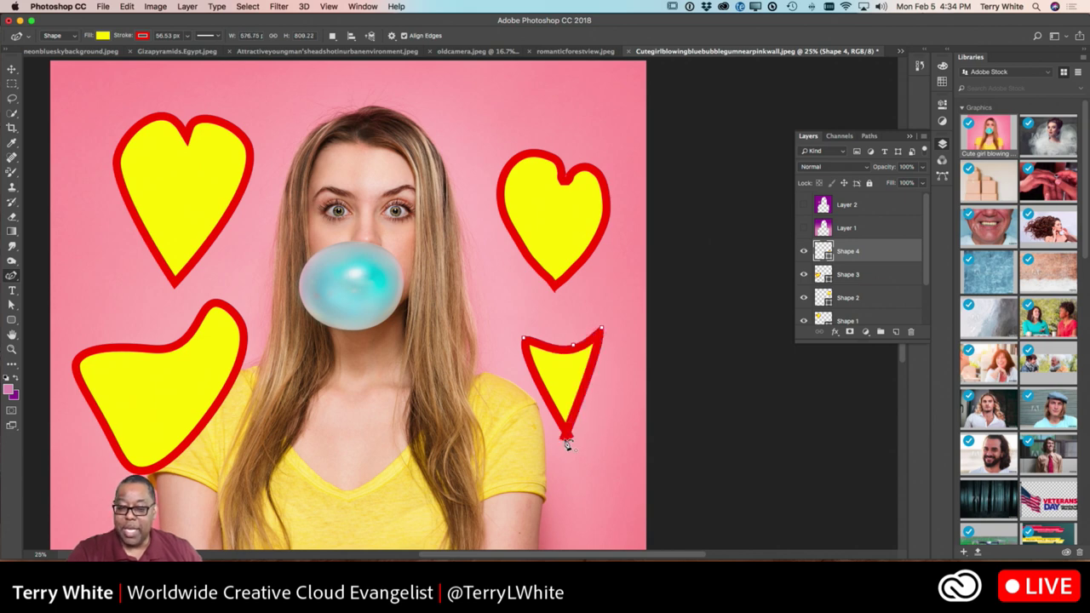
# - Turn the small shape below the freehand heart into a heart with the Convert Point Tool, rounding its upper corners and sharpening the dip between them
pyautogui.click(12, 276)
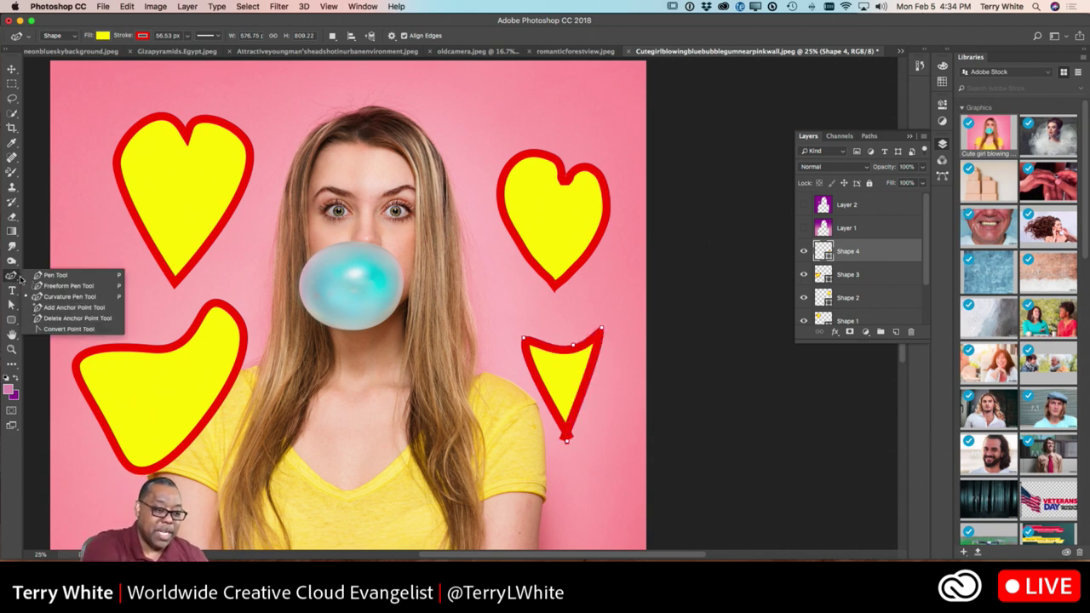
pyautogui.click(42, 330)
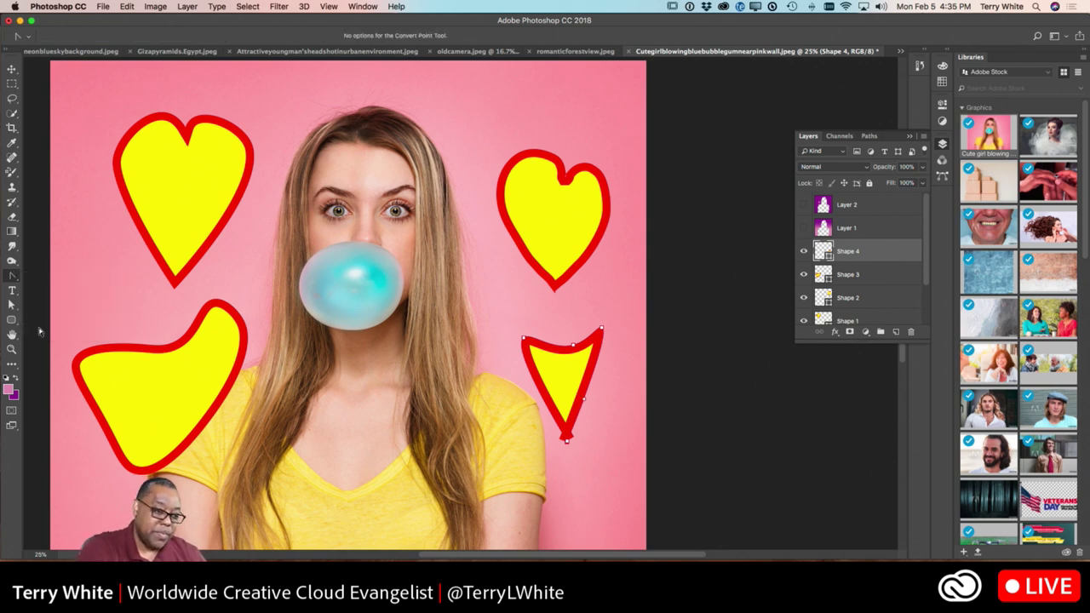
pyautogui.click(14, 276)
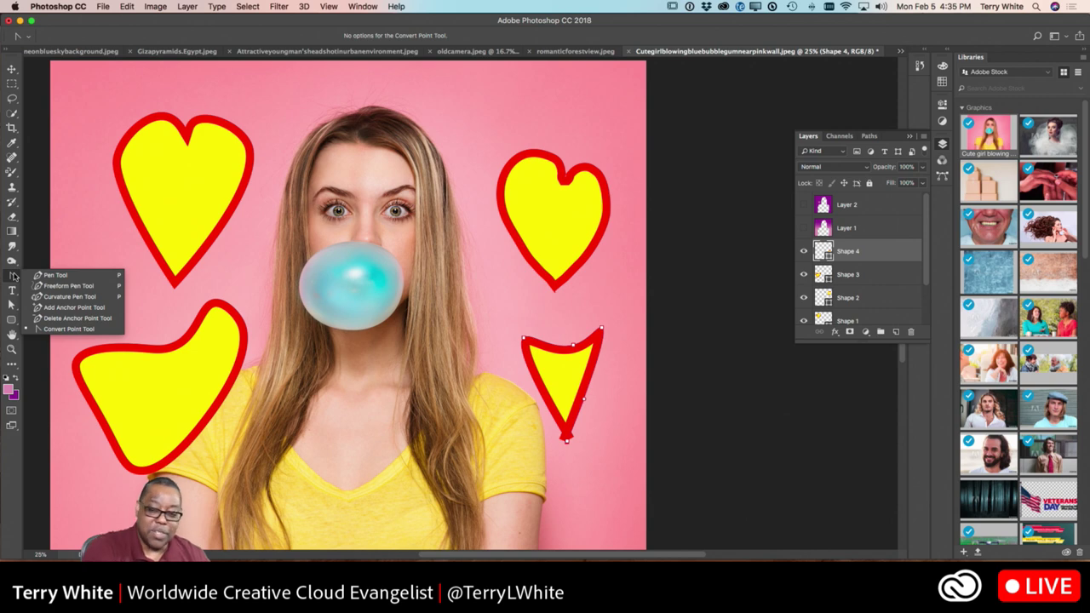
pyautogui.click(601, 330)
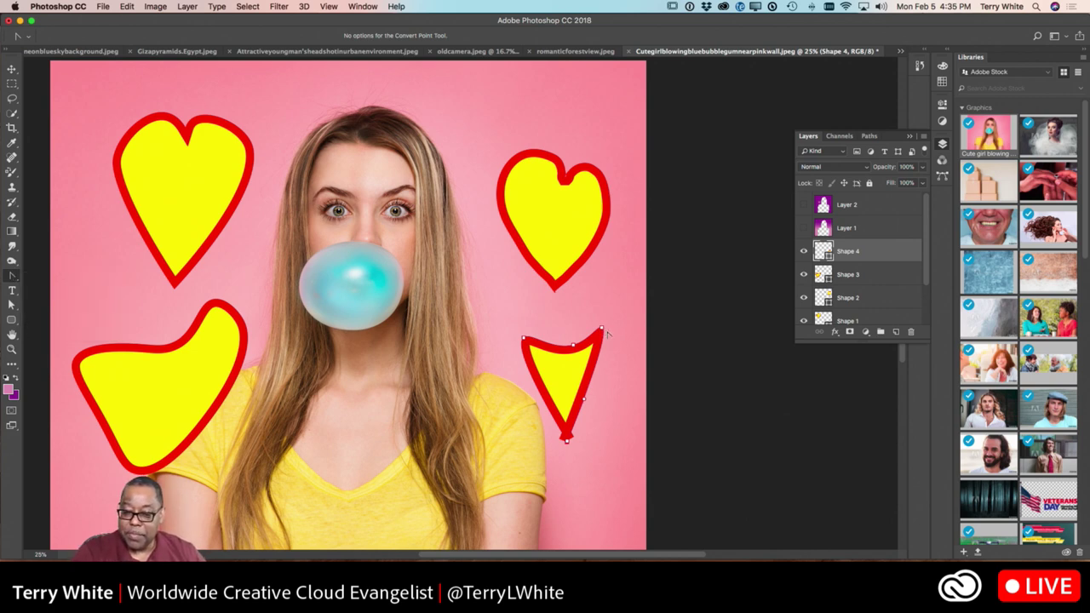
pyautogui.moveTo(605, 330); pyautogui.dragTo(619, 343)
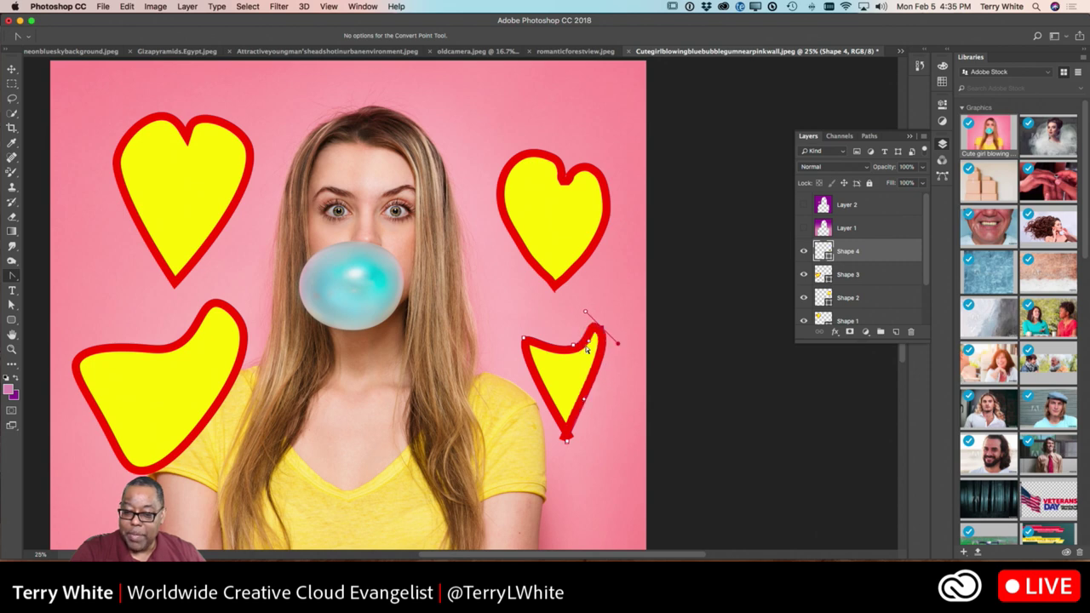
pyautogui.moveTo(523, 339); pyautogui.dragTo(536, 304)
pyautogui.moveTo(574, 345); pyautogui.dragTo(572, 341)
pyautogui.press('super+z')
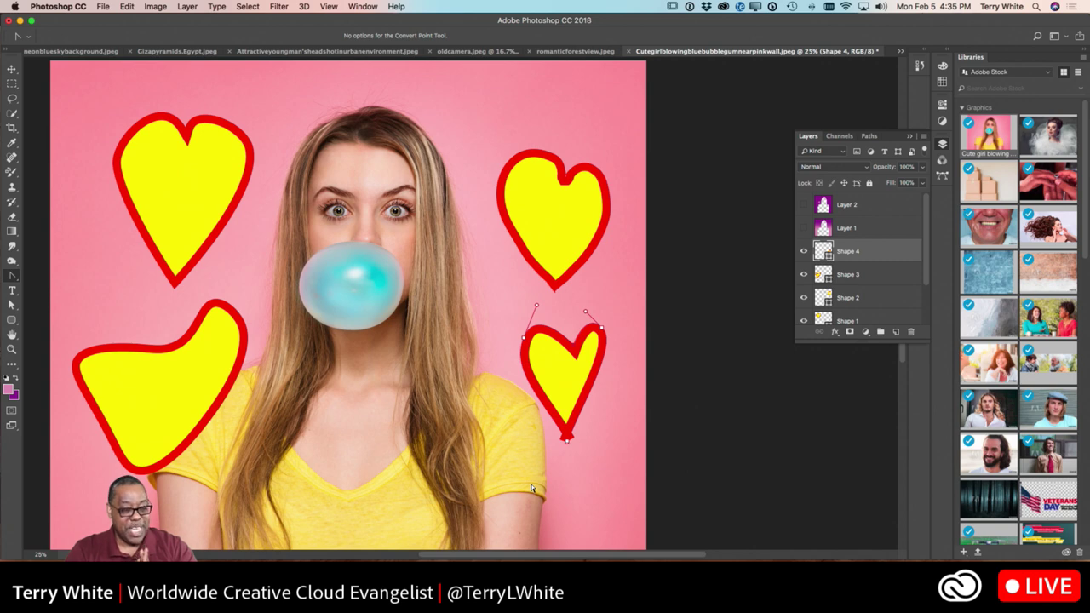
# - Remove surplus anchor points along the lower sides of the freehand heart on the Shape 2 layer with the Delete Anchor Point Tool
pyautogui.click(13, 276)
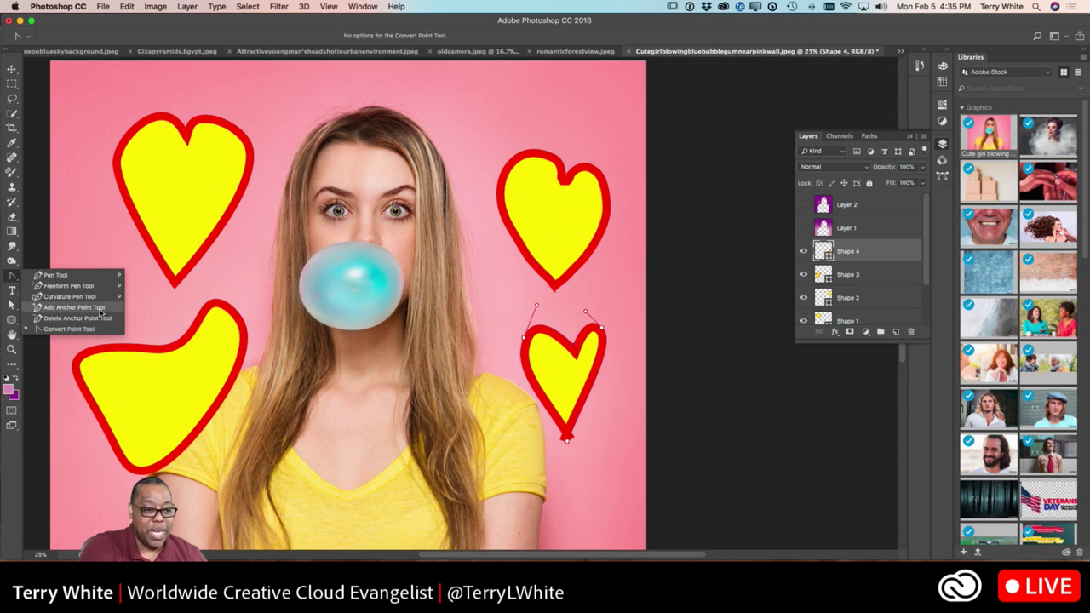
pyautogui.click(90, 245)
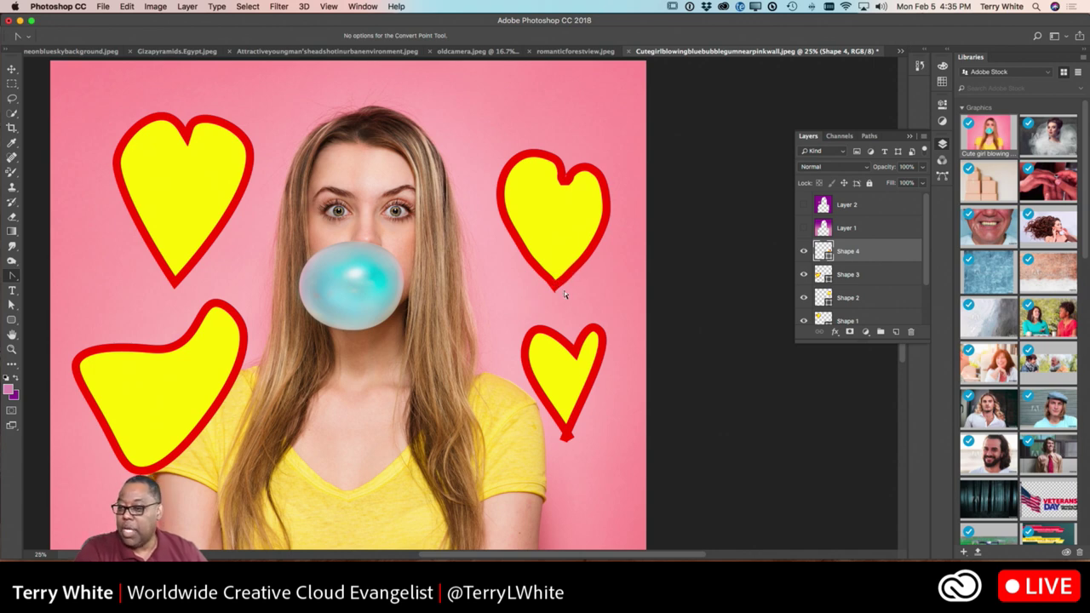
pyautogui.click(855, 297)
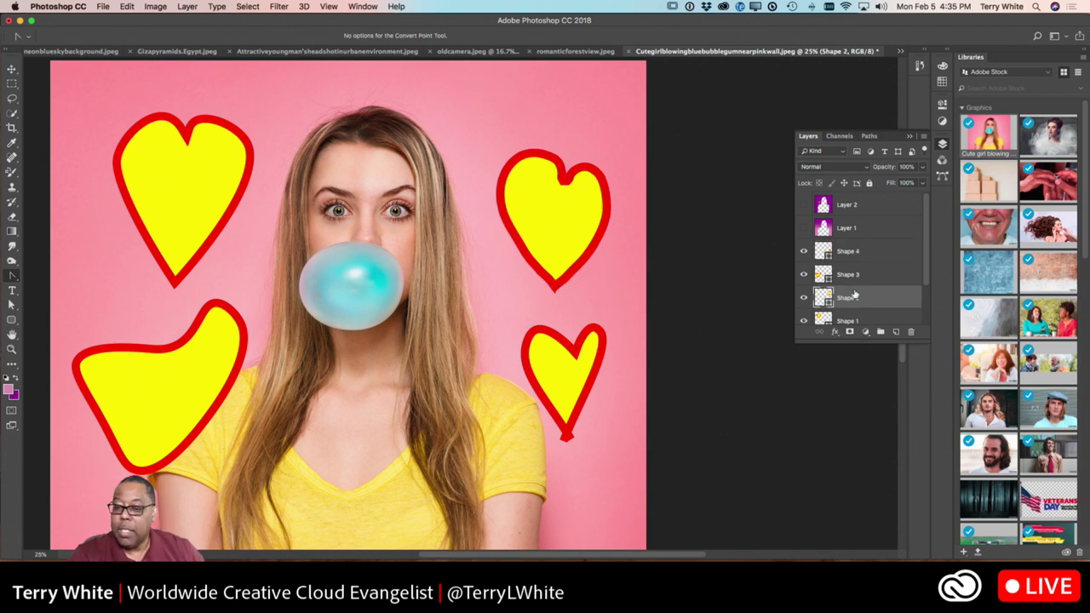
pyautogui.click(576, 269)
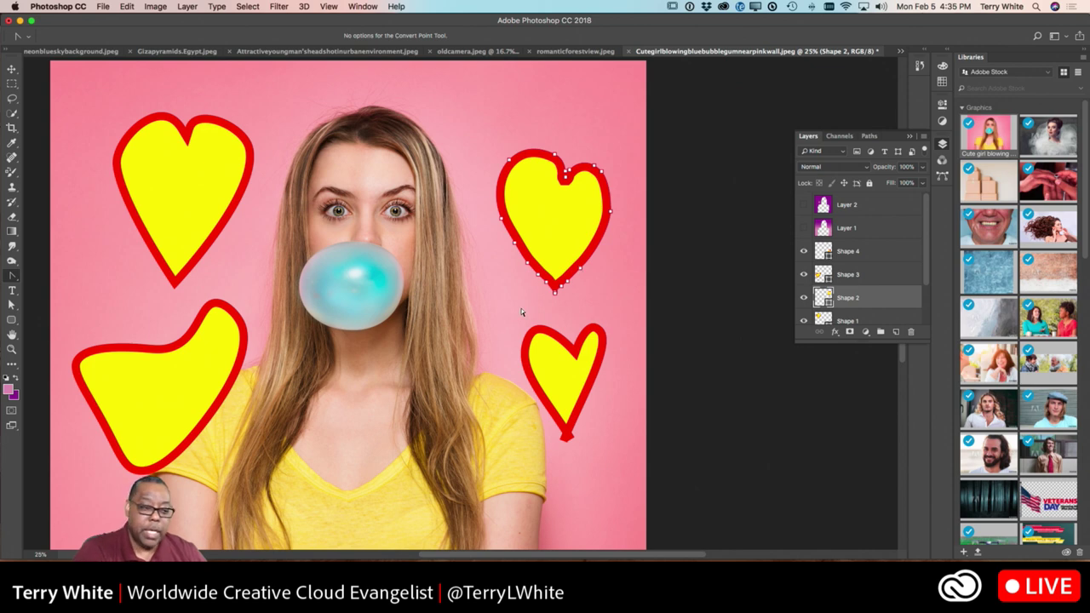
pyautogui.click(12, 275)
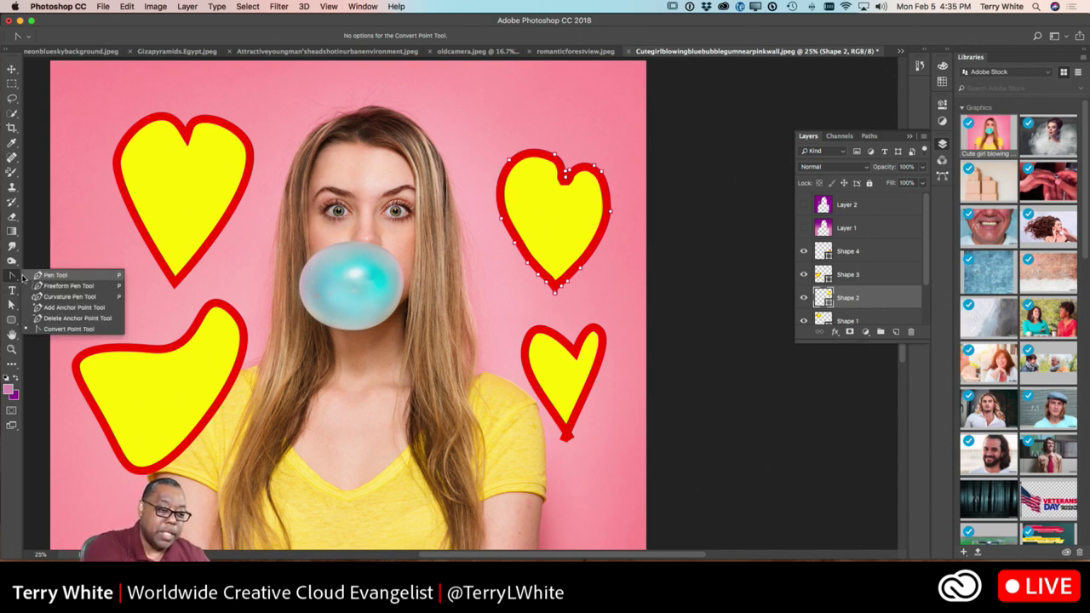
pyautogui.click(58, 317)
pyautogui.click(580, 269)
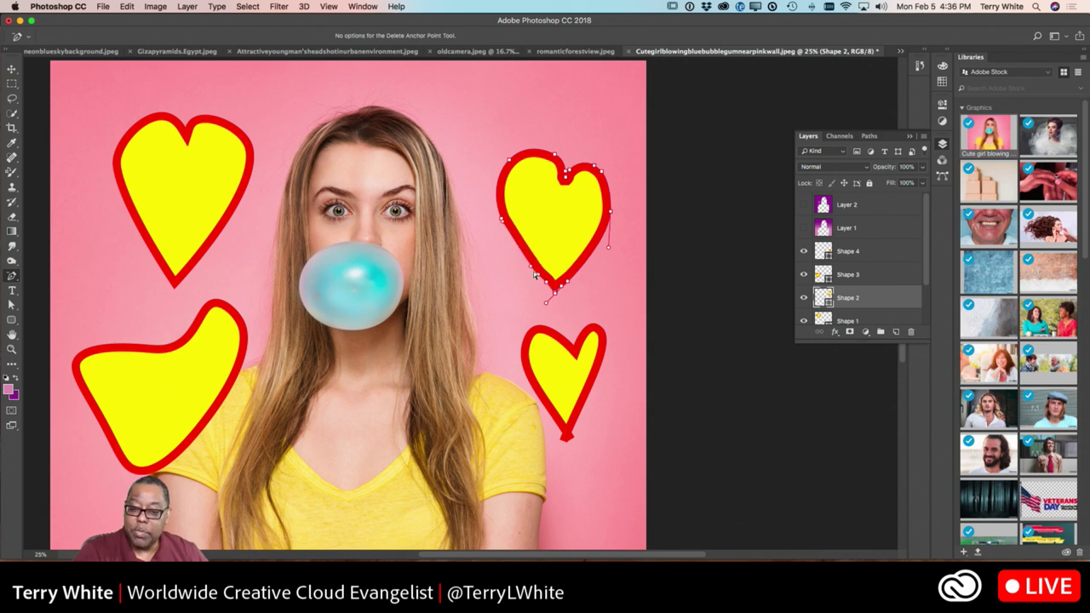
pyautogui.click(543, 281)
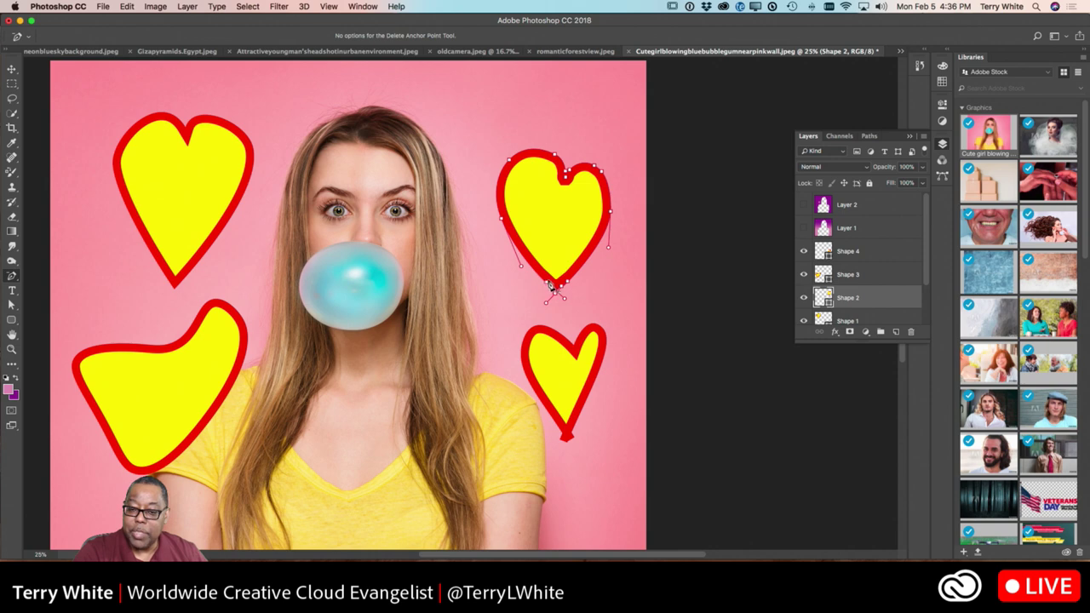
pyautogui.click(550, 288)
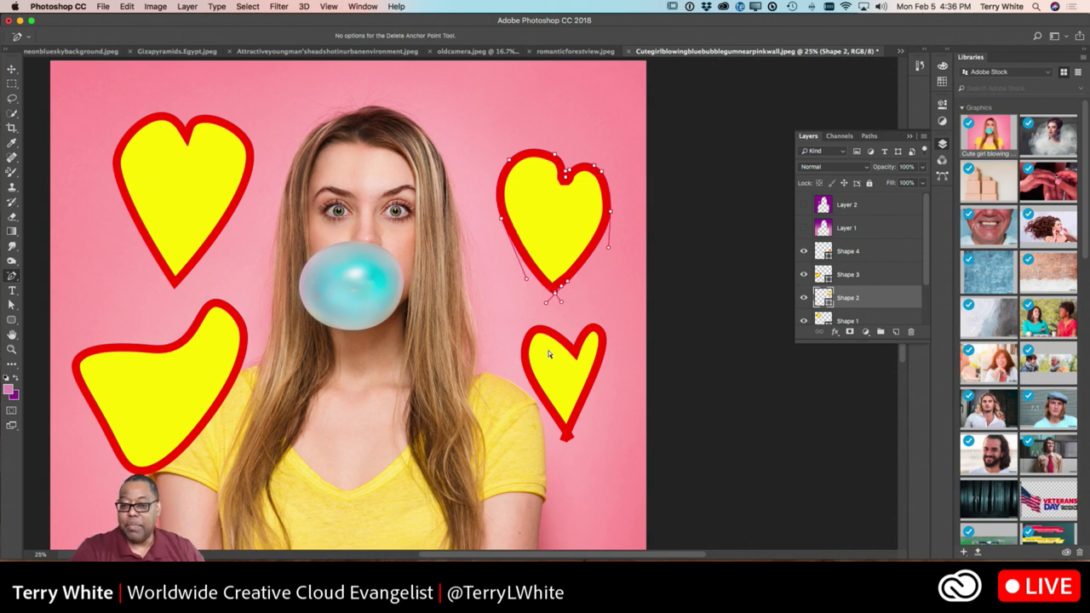
# - Try to delete further anchor points at the tip and upper notch of the freehand heart, undoing each attempt
pyautogui.click(563, 291)
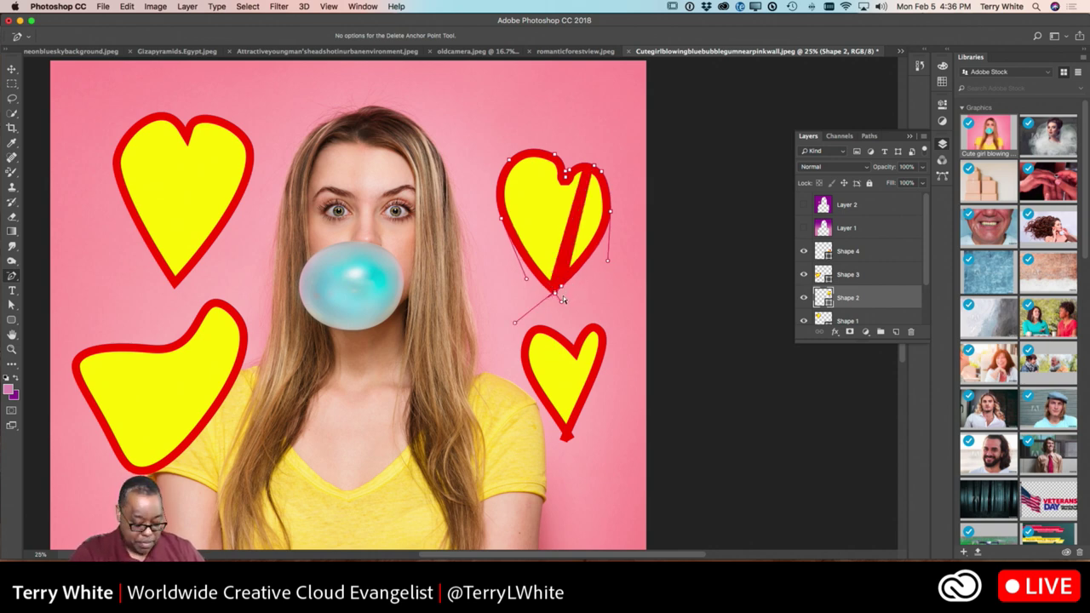
pyautogui.press('super+z')
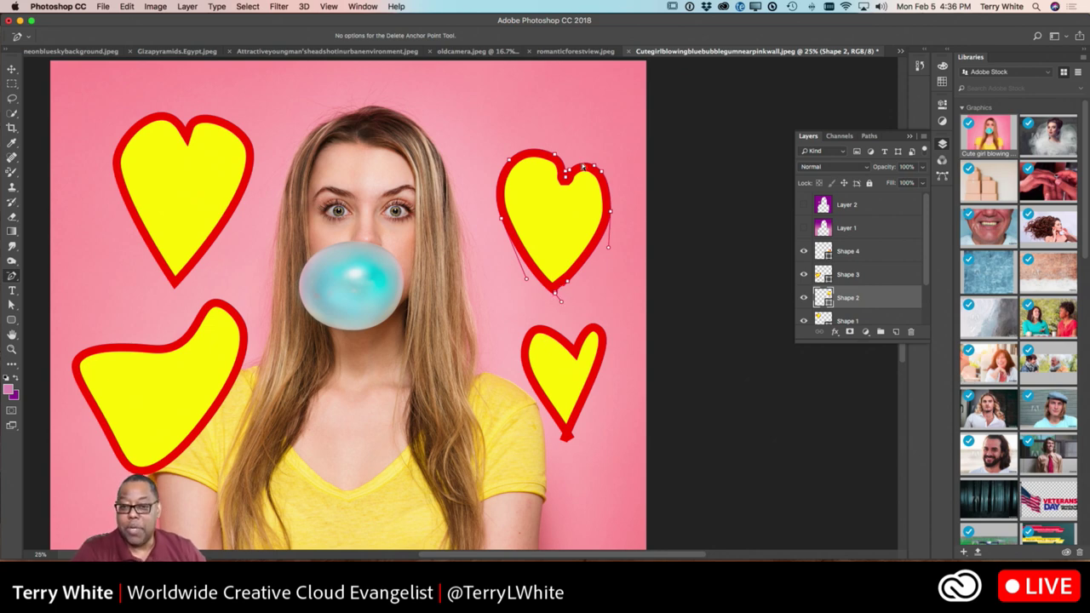
pyautogui.click(568, 180)
pyautogui.press('super+z')
pyautogui.moveTo(568, 177); pyautogui.dragTo(519, 146)
pyautogui.press('super+z')
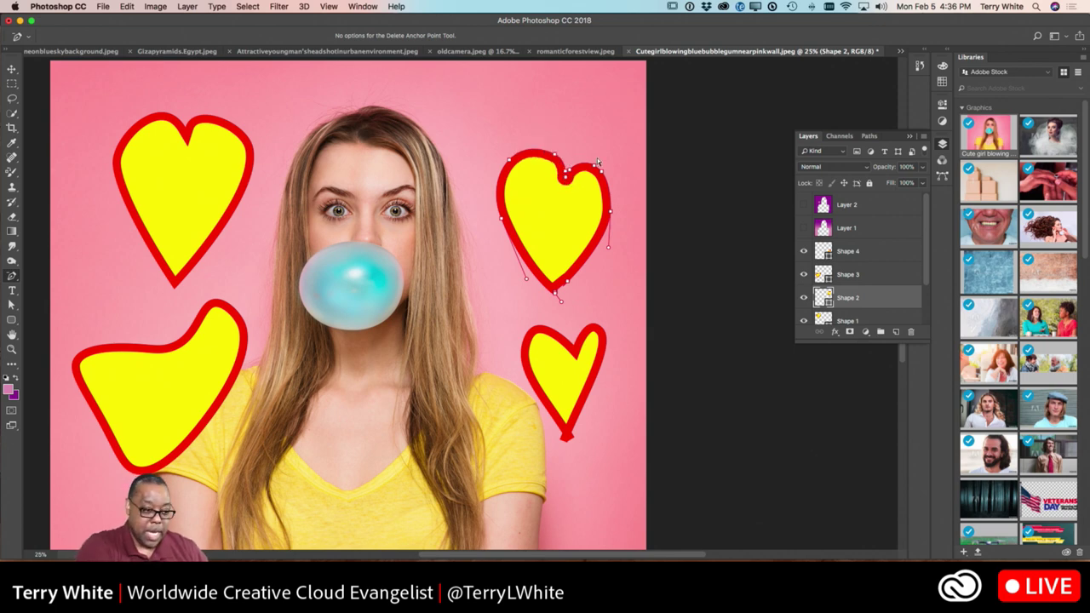
# - Add an anchor point on each lower side of the first heart, on the Shape 1 layer, with the Add Anchor Point Tool
pyautogui.click(12, 276)
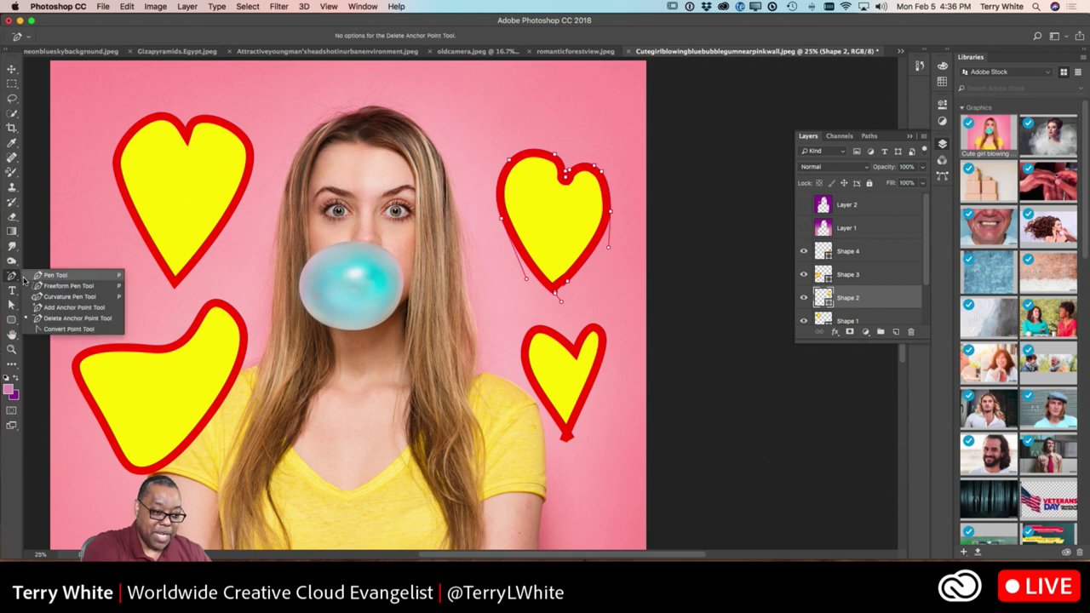
pyautogui.click(59, 316)
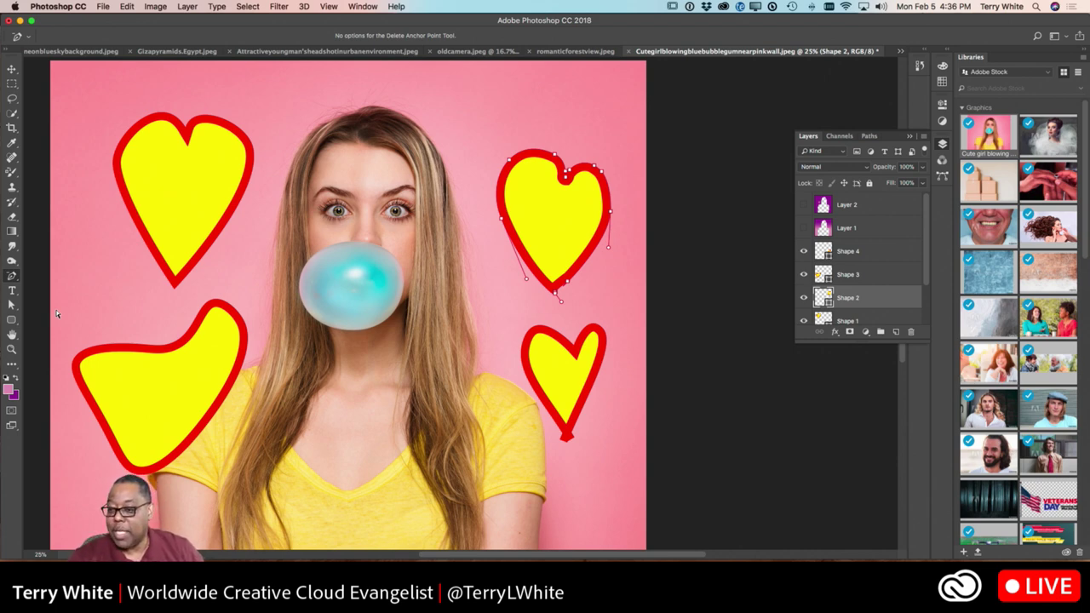
pyautogui.moveTo(852, 319); pyautogui.dragTo(848, 312)
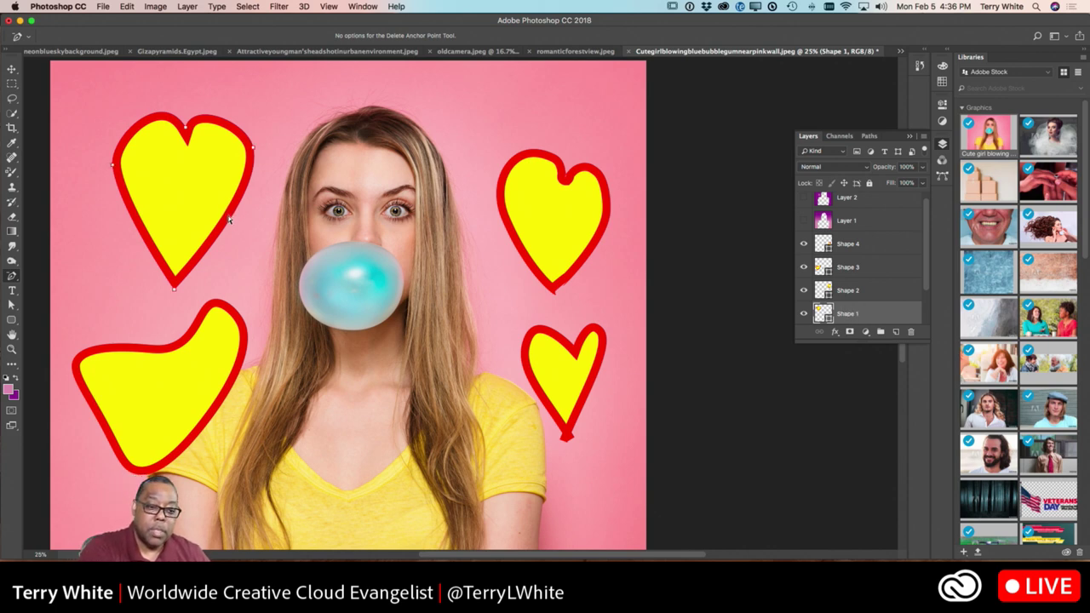
pyautogui.click(12, 275)
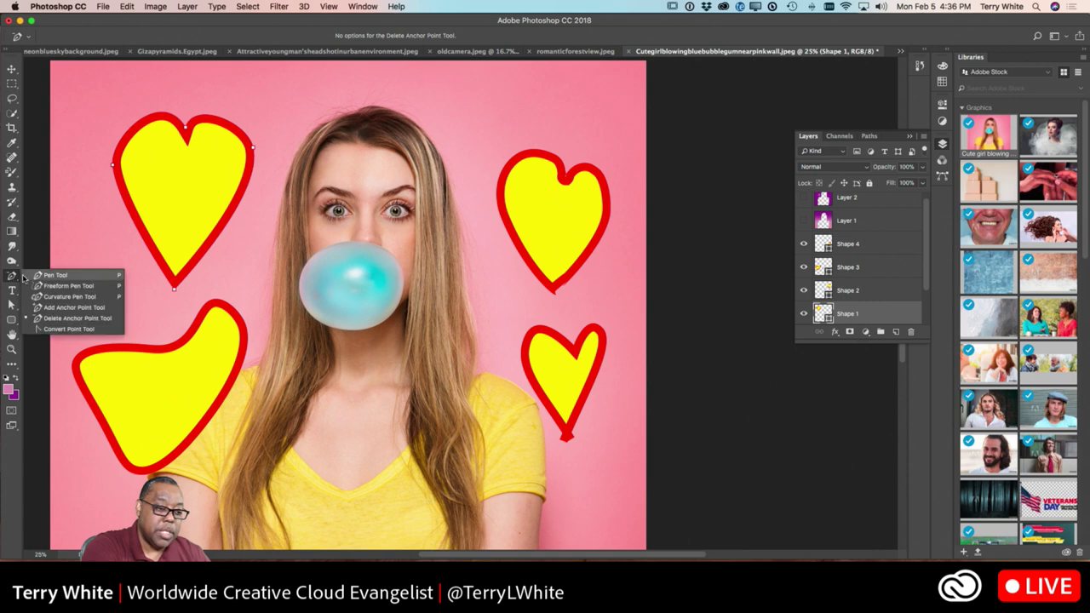
pyautogui.click(51, 308)
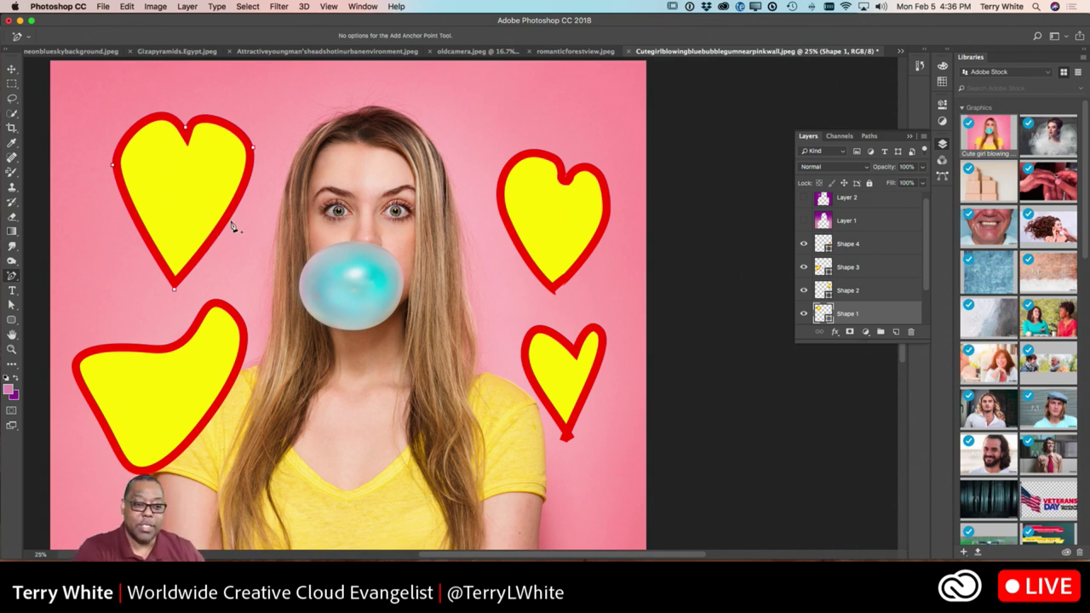
pyautogui.click(228, 223)
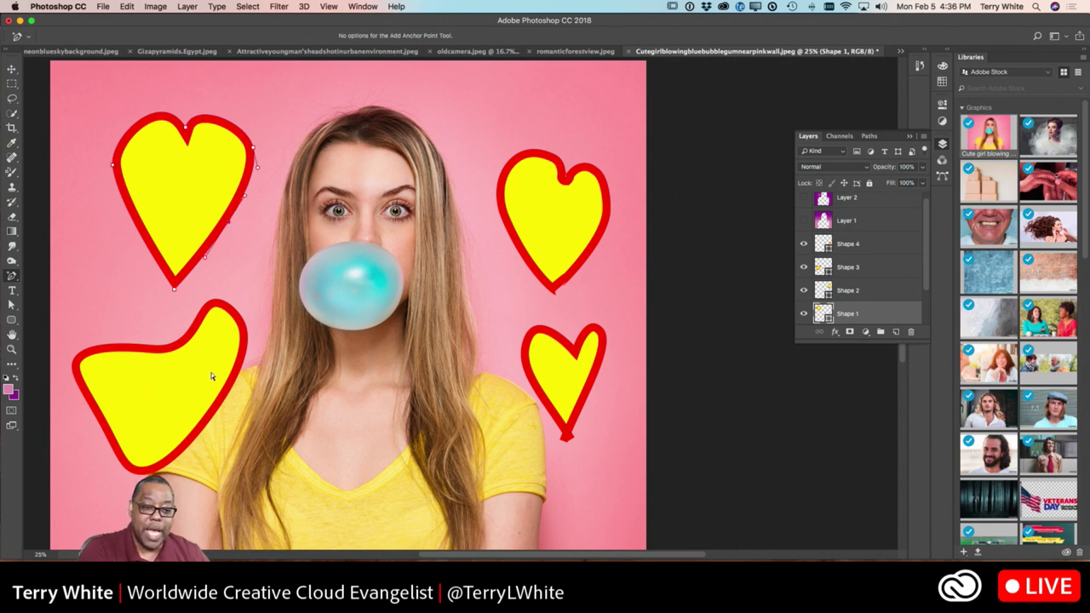
pyautogui.click(134, 223)
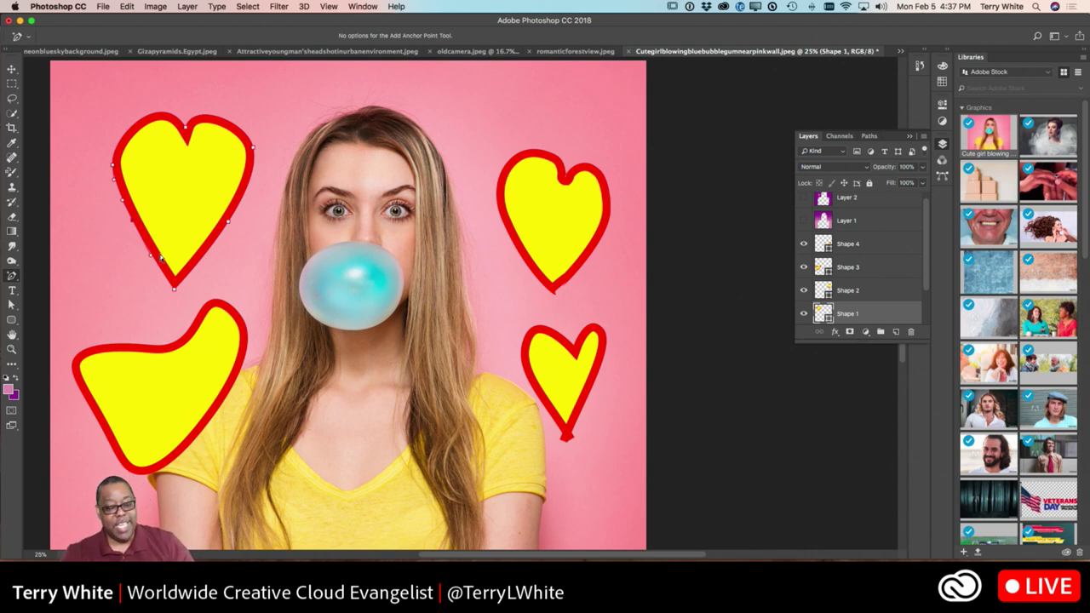
# - Delete the four shape layers, Shape 1 through Shape 4, from the bubble gum image
pyautogui.click(851, 248)
pyautogui.scroll(-2, 859, 305)
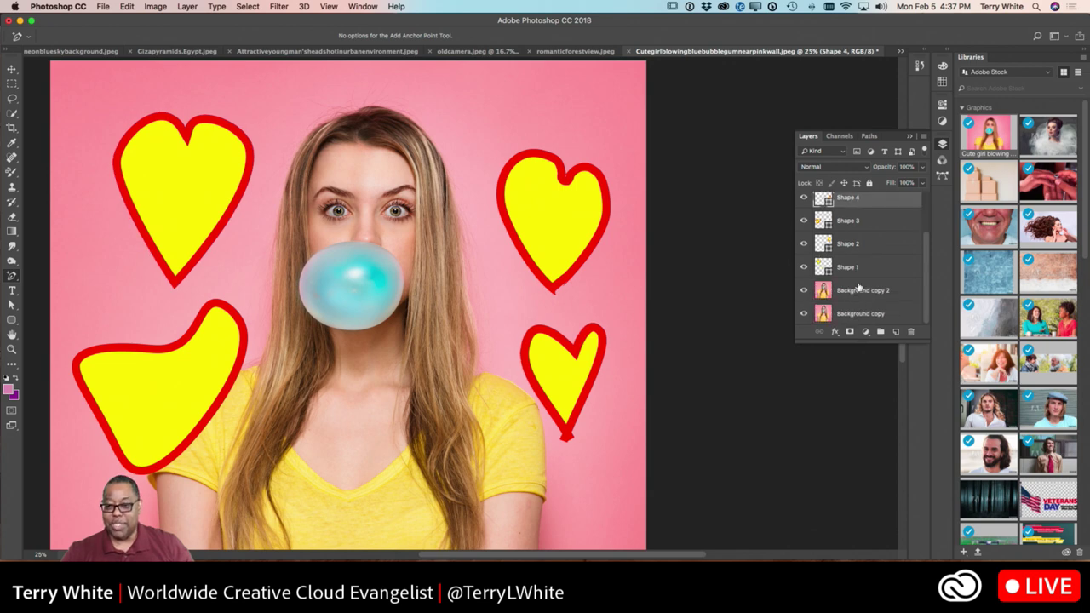
pyautogui.keyDown('shift'); pyautogui.click(859, 269); pyautogui.keyUp('shift')
pyautogui.moveTo(859, 269); pyautogui.dragTo(910, 332)
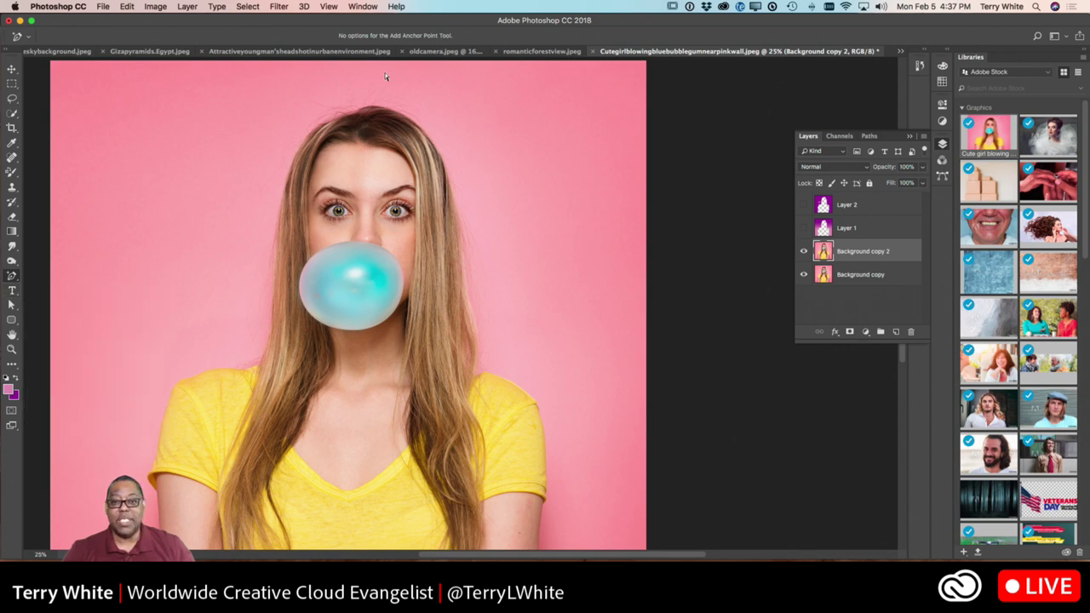
# - Switch to the young man's headshot image, collapse the Layers panel and activate the Type tool
pyautogui.click(541, 51)
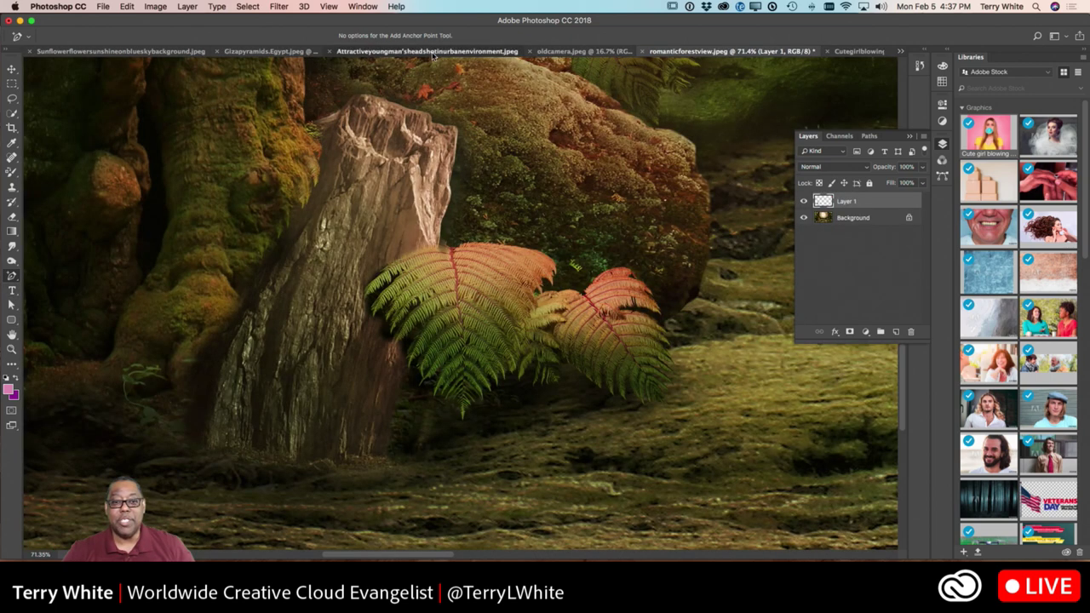
pyautogui.click(433, 53)
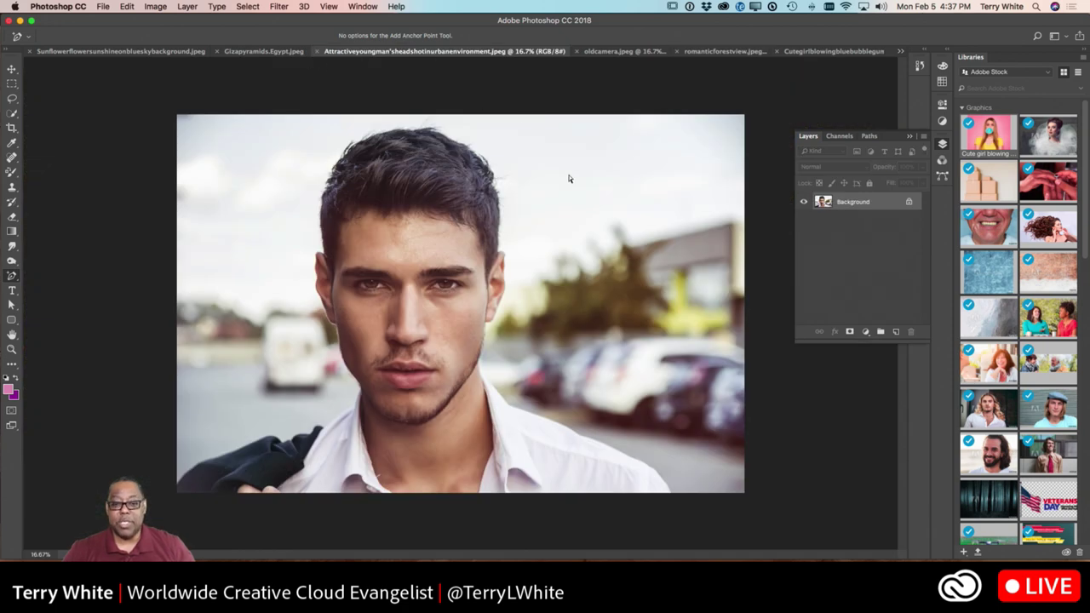
pyautogui.press('super+plus')
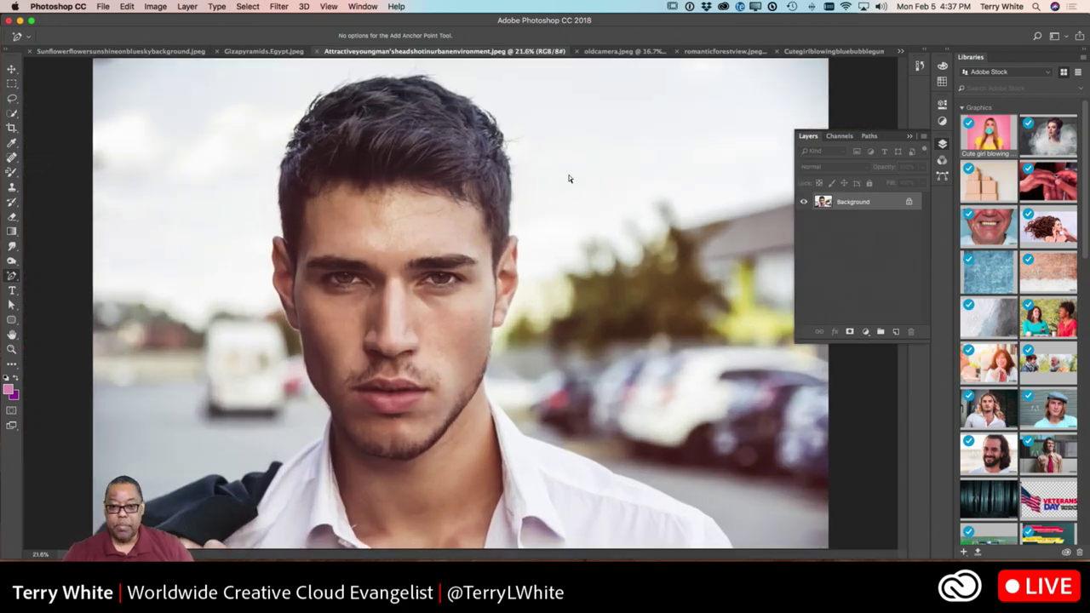
pyautogui.click(909, 136)
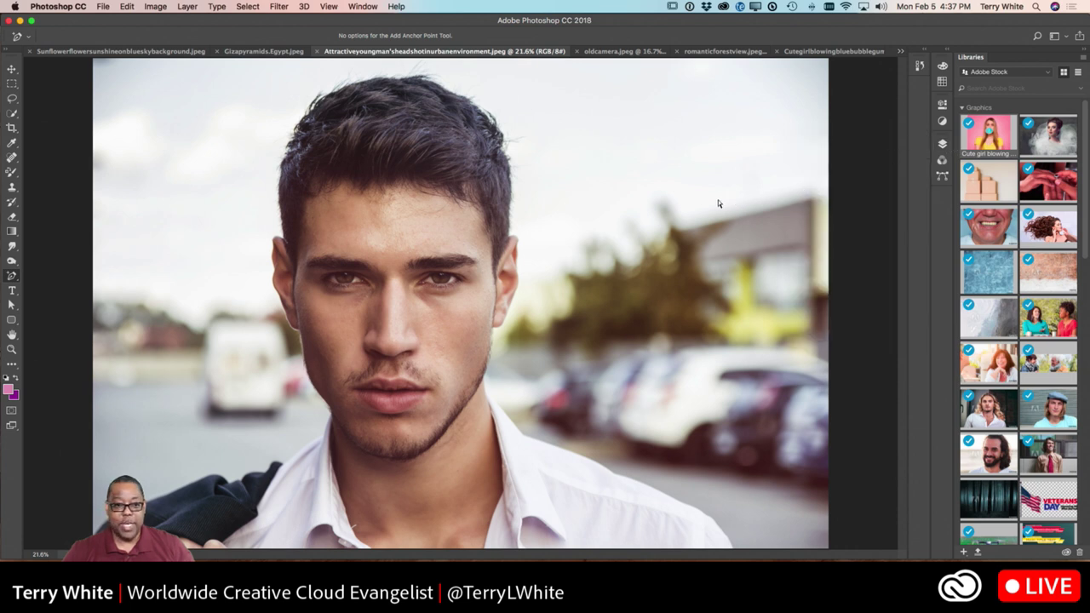
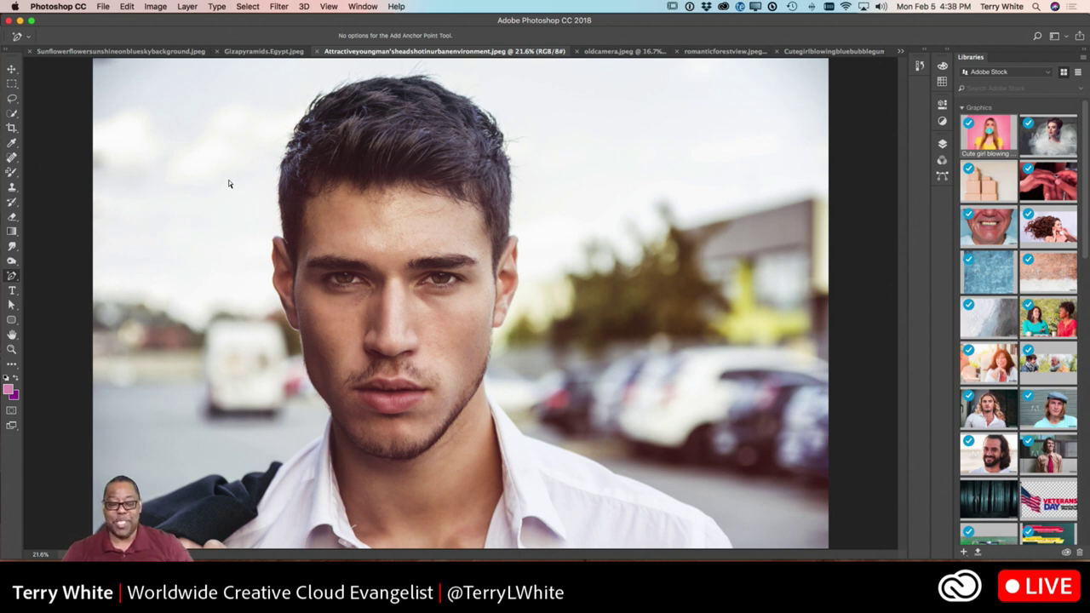
pyautogui.click(13, 291)
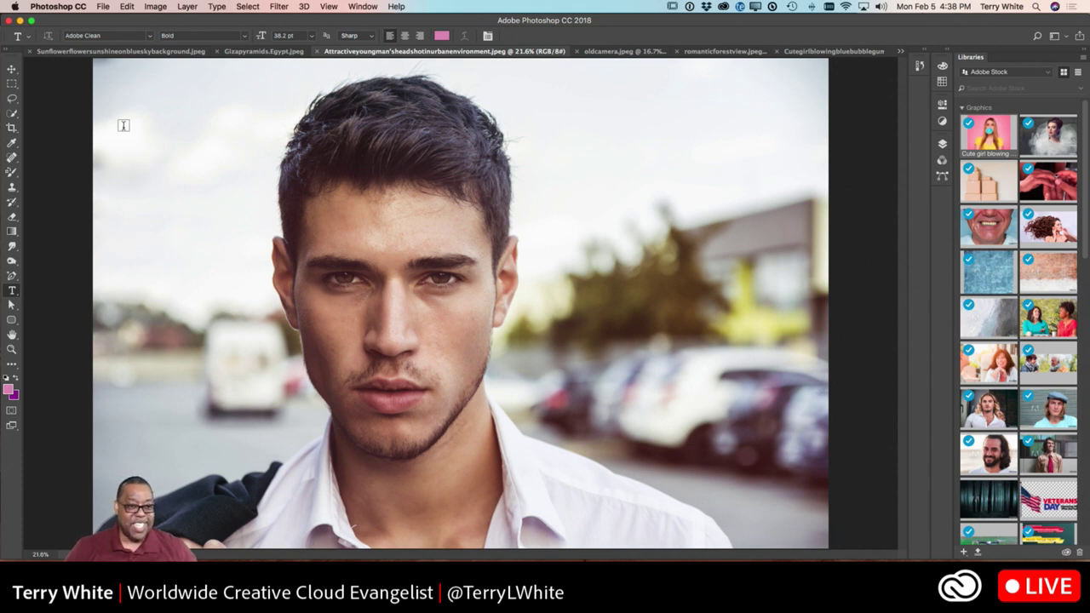
# - Add the text "Summer" in the sky beside the man's head and open its text color for editing
pyautogui.click(565, 146)
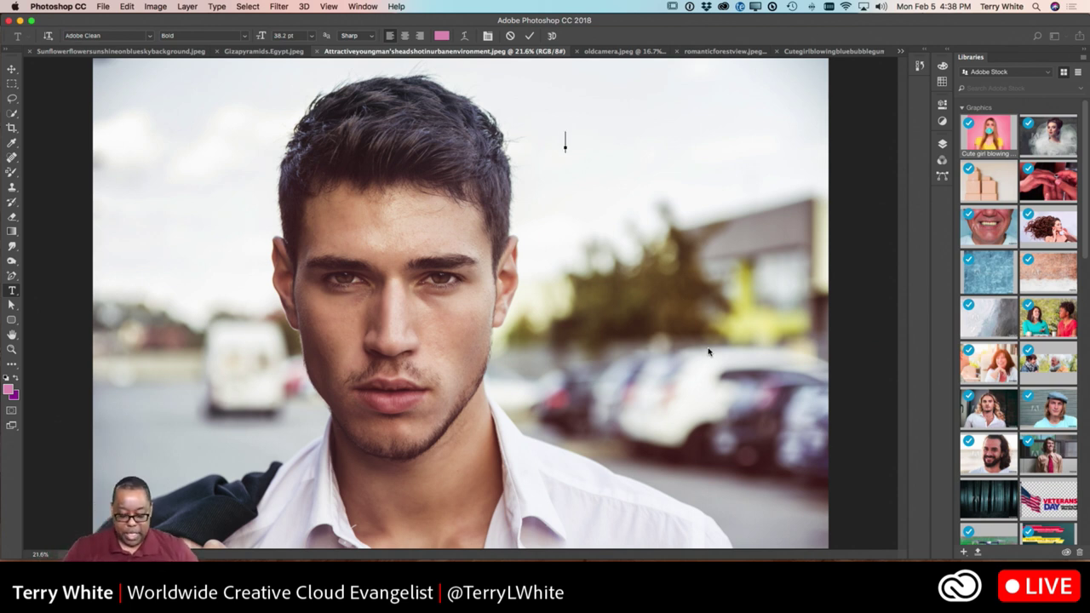
pyautogui.write('Summer')
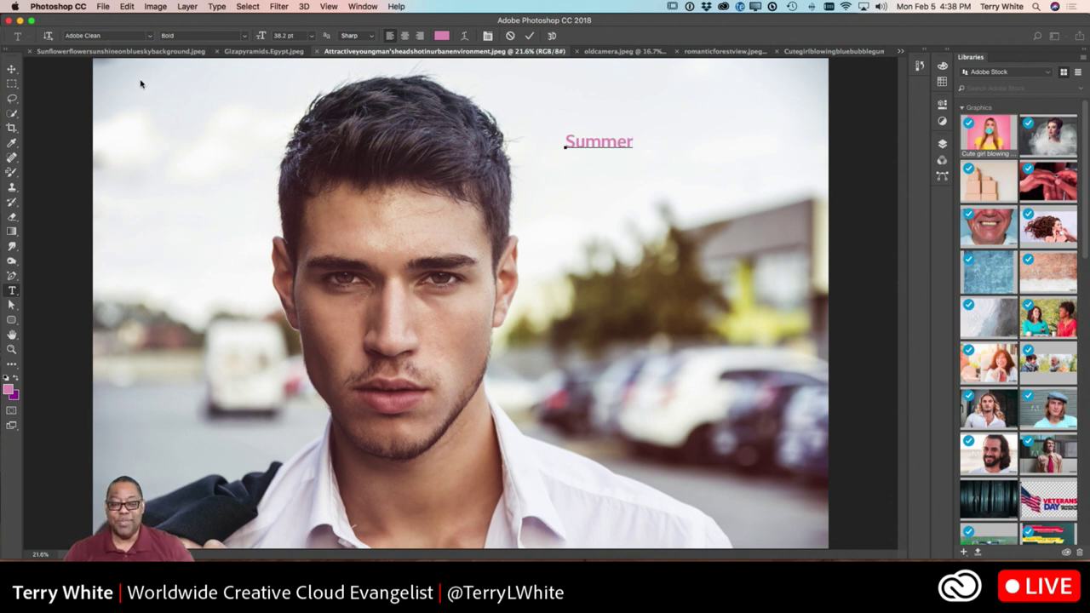
pyautogui.moveTo(633, 142); pyautogui.dragTo(565, 143)
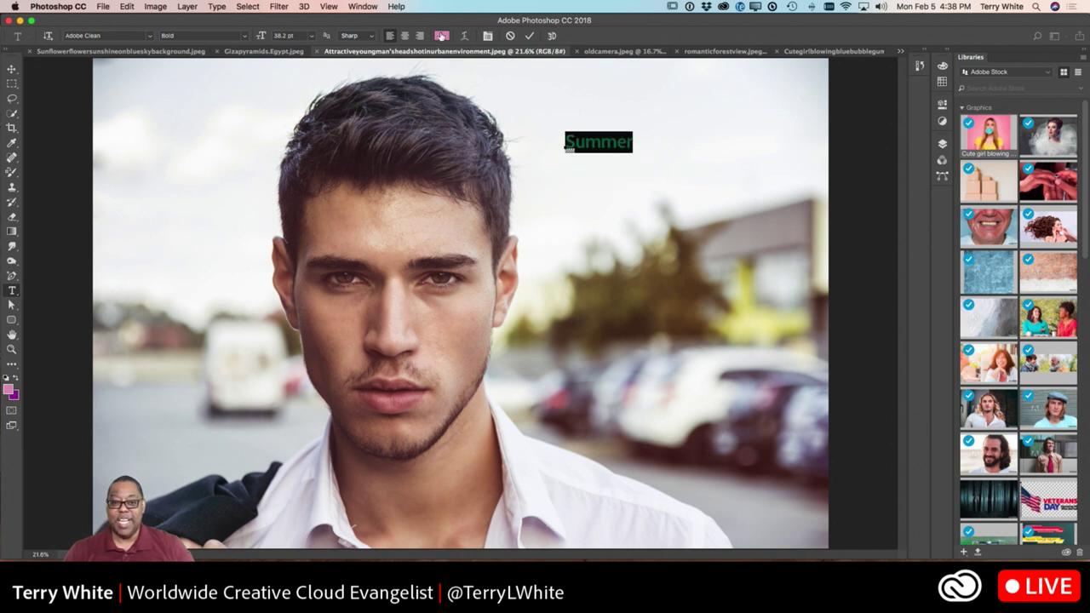
pyautogui.click(441, 36)
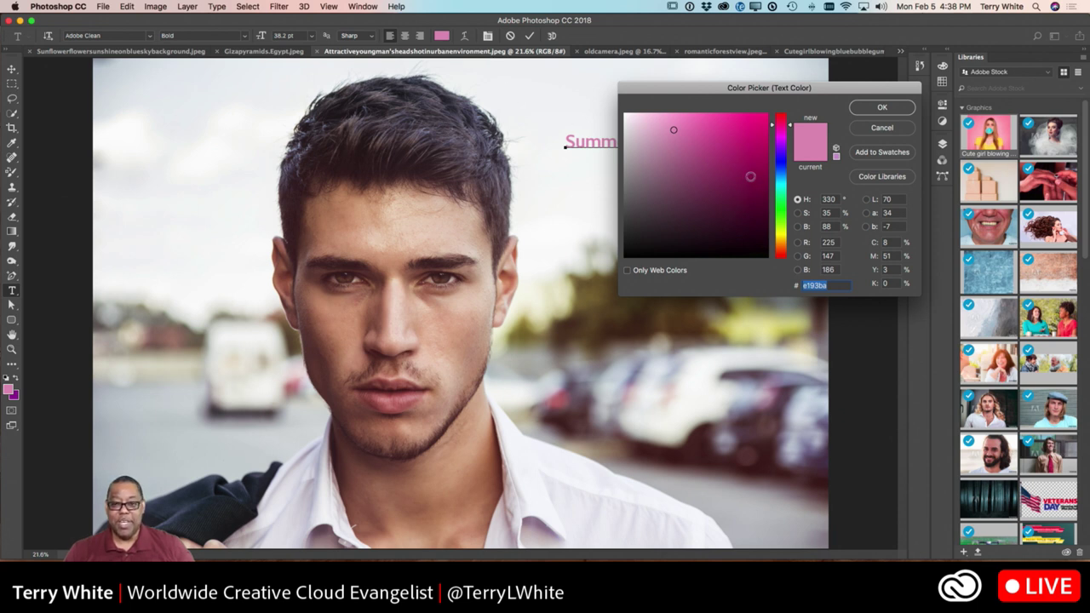
# - Try several green and orange hues as the color of the word "Summer"
pyautogui.click(780, 204)
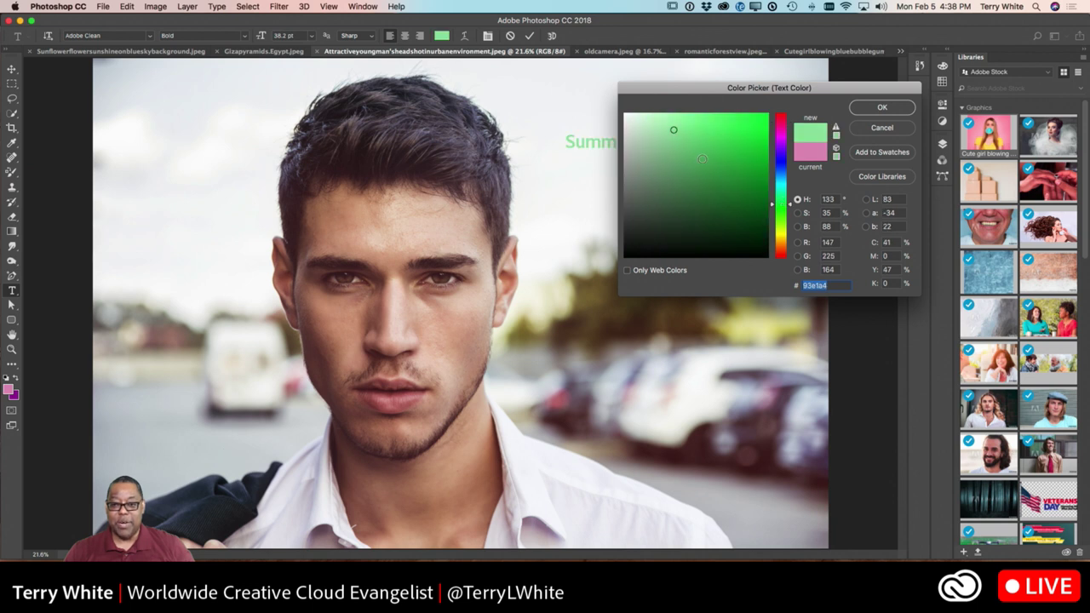
pyautogui.click(780, 243)
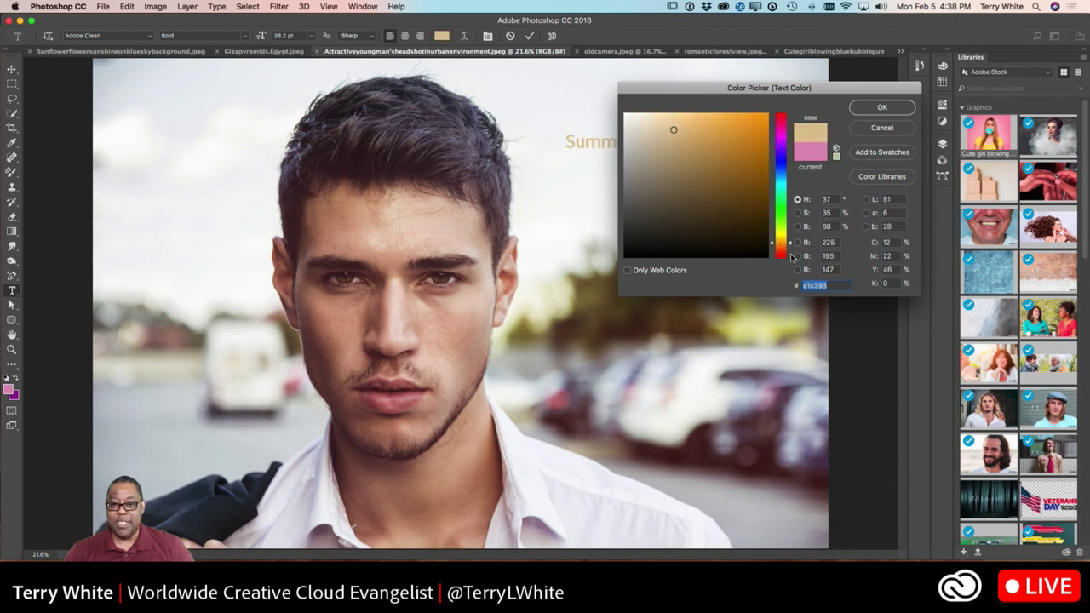
pyautogui.click(782, 255)
pyautogui.click(778, 230)
pyautogui.click(782, 198)
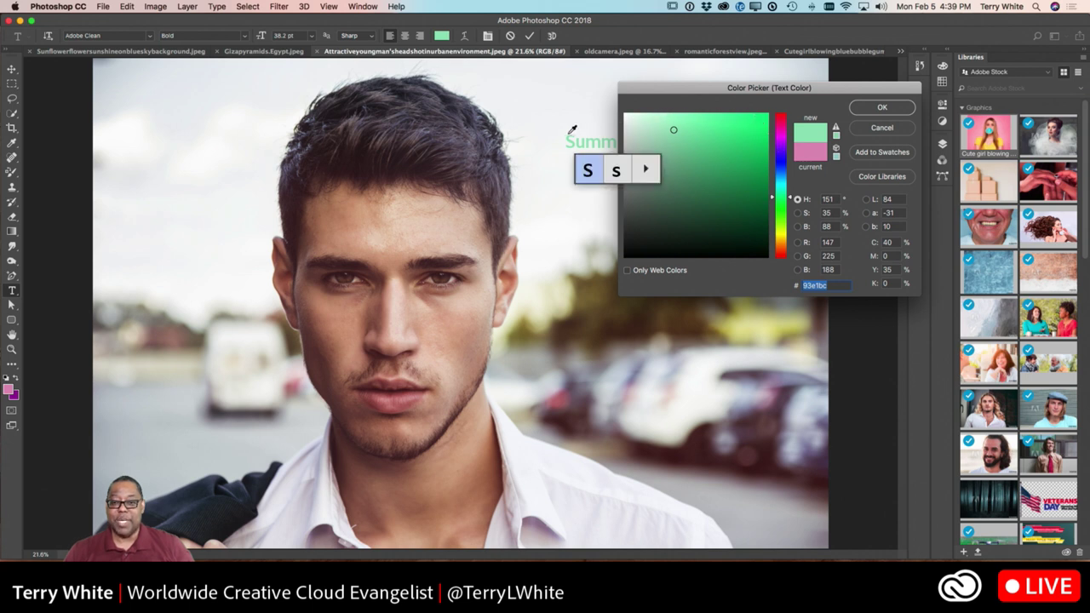
# - Try text colors sampled from the photo: the man's forehead, his hair, the background and the dark jacket
pyautogui.click(454, 223)
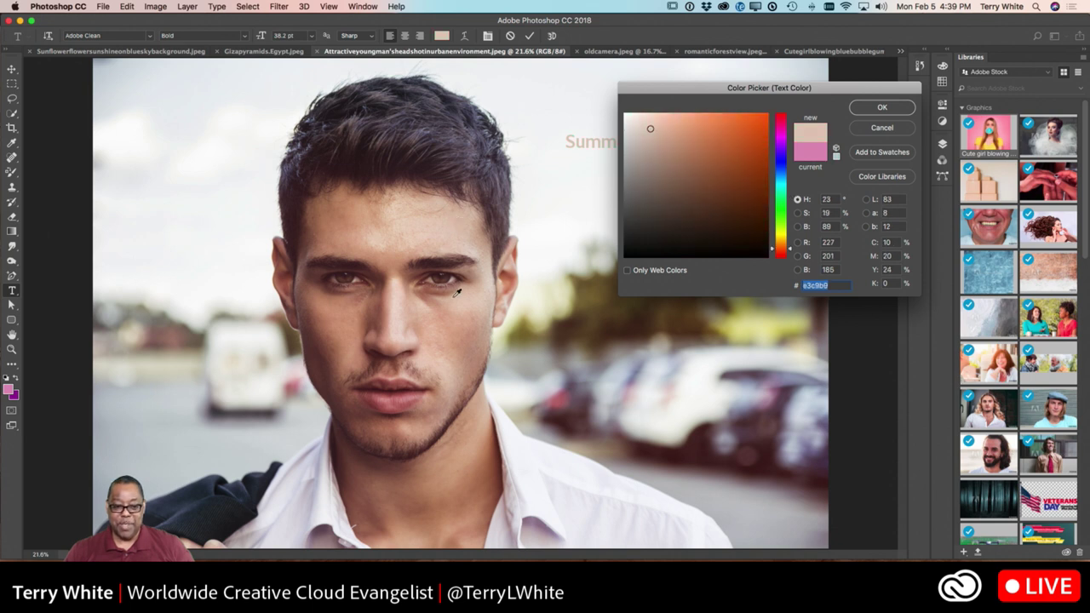
pyautogui.click(421, 150)
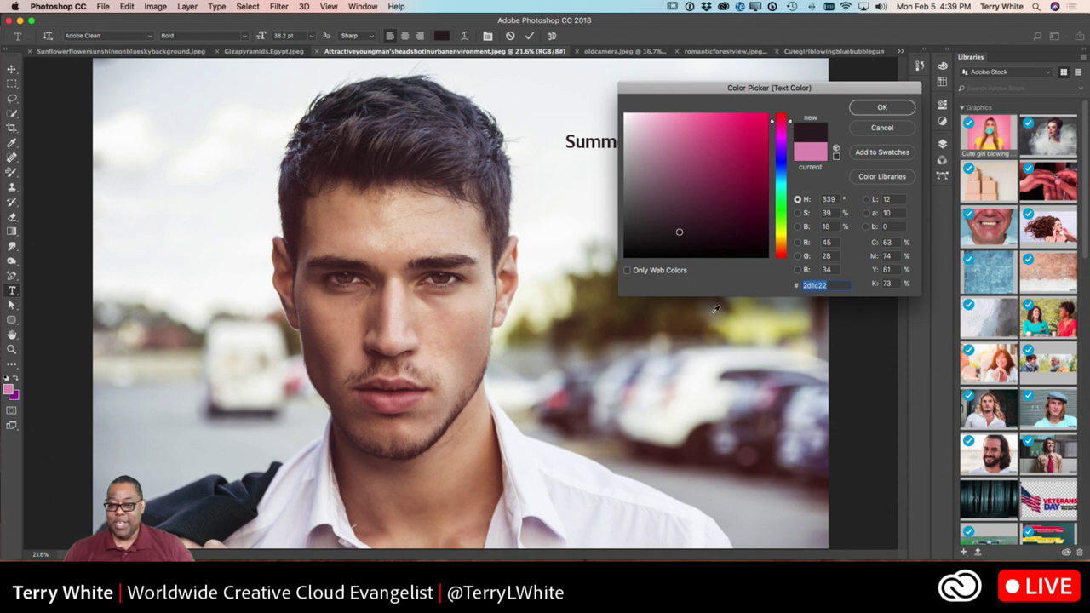
pyautogui.click(748, 319)
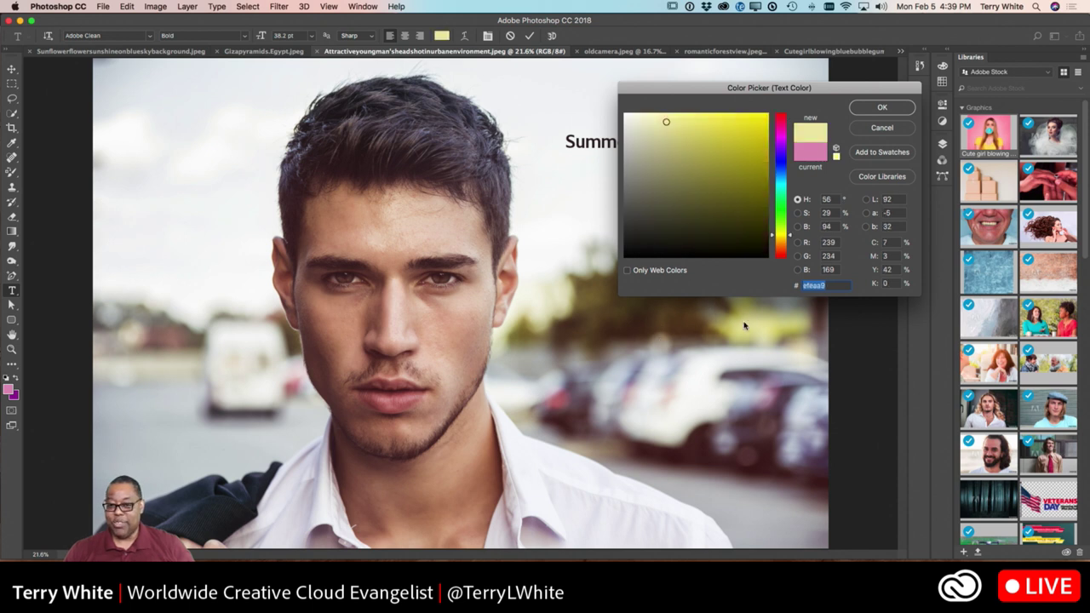
pyautogui.click(591, 331)
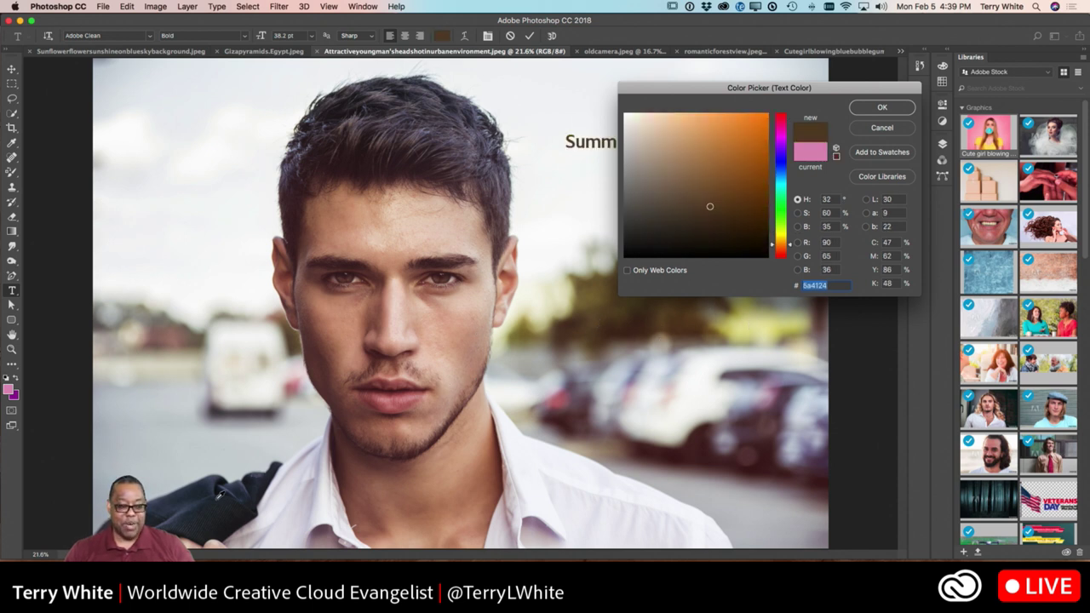
pyautogui.click(215, 503)
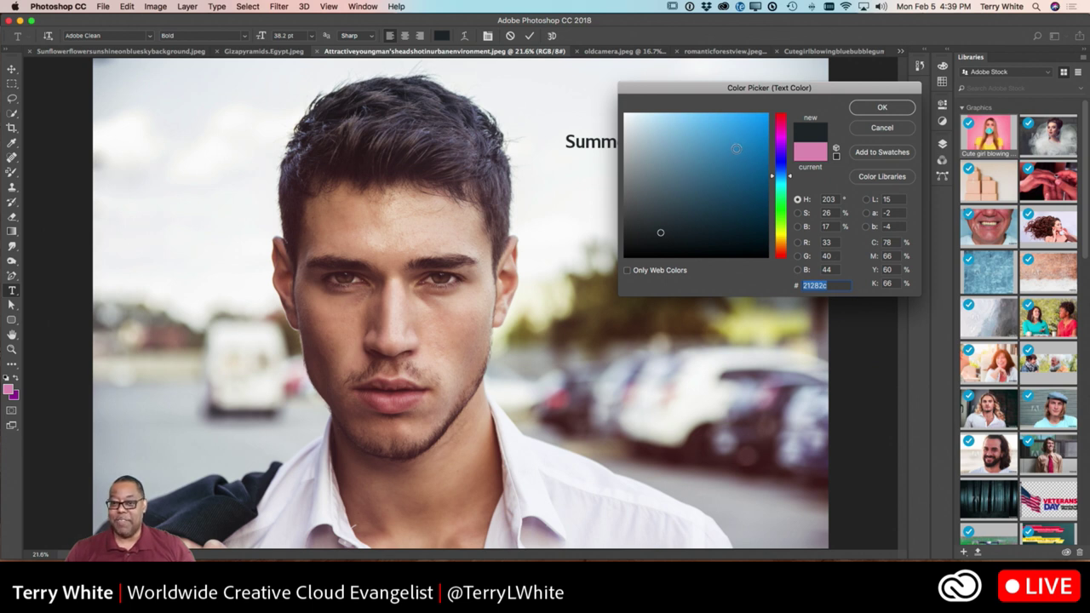
# - Recolor the word "Summer" with the muted mauve #ac8ba1 sampled from the blurred parked cars
pyautogui.moveTo(689, 85); pyautogui.dragTo(892, 112)
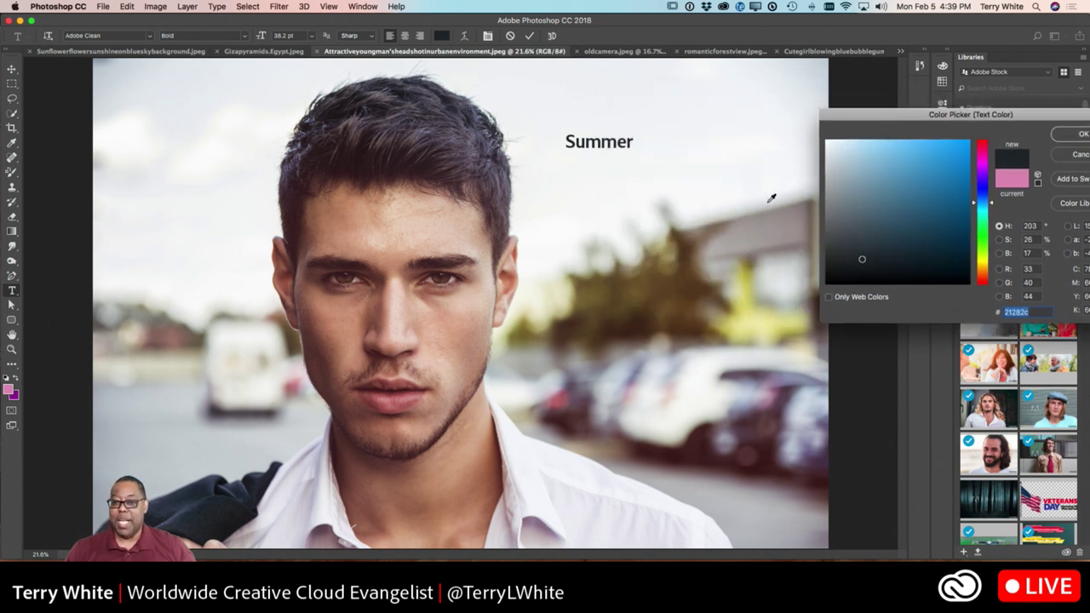
pyautogui.click(775, 234)
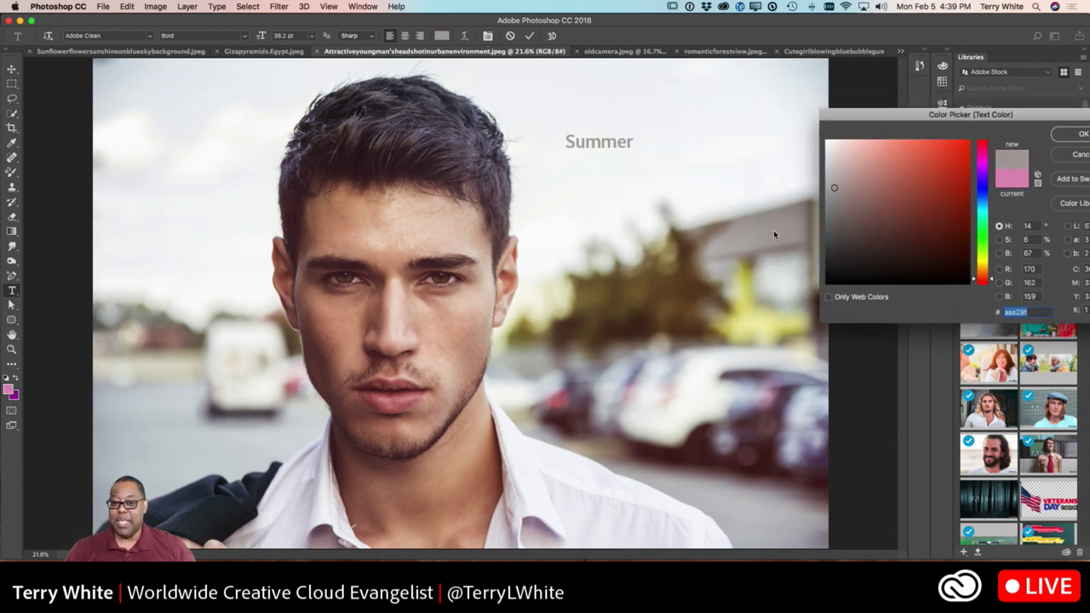
pyautogui.click(741, 282)
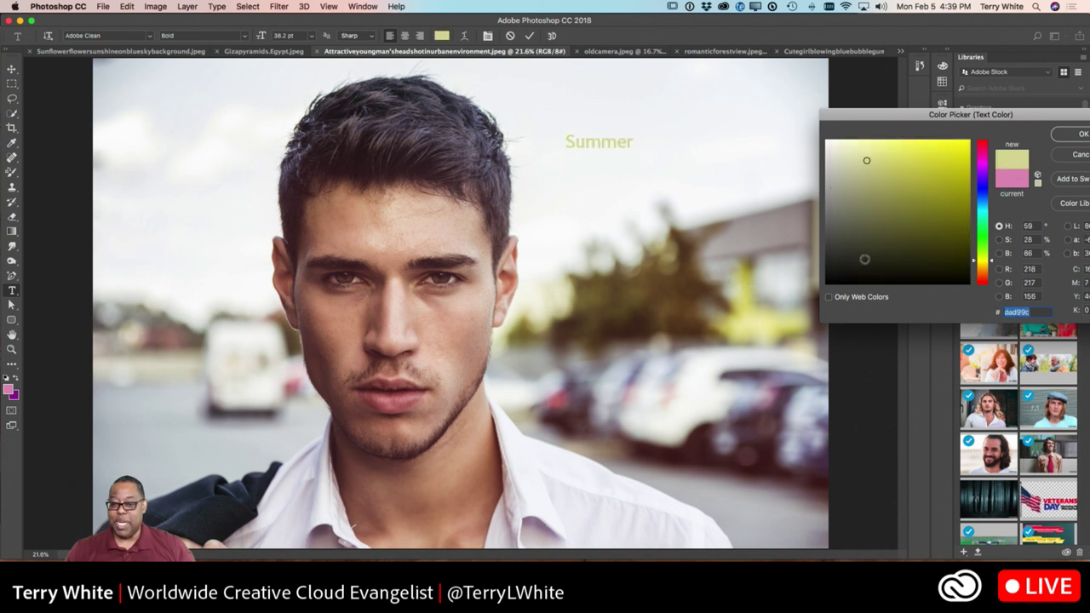
pyautogui.click(776, 391)
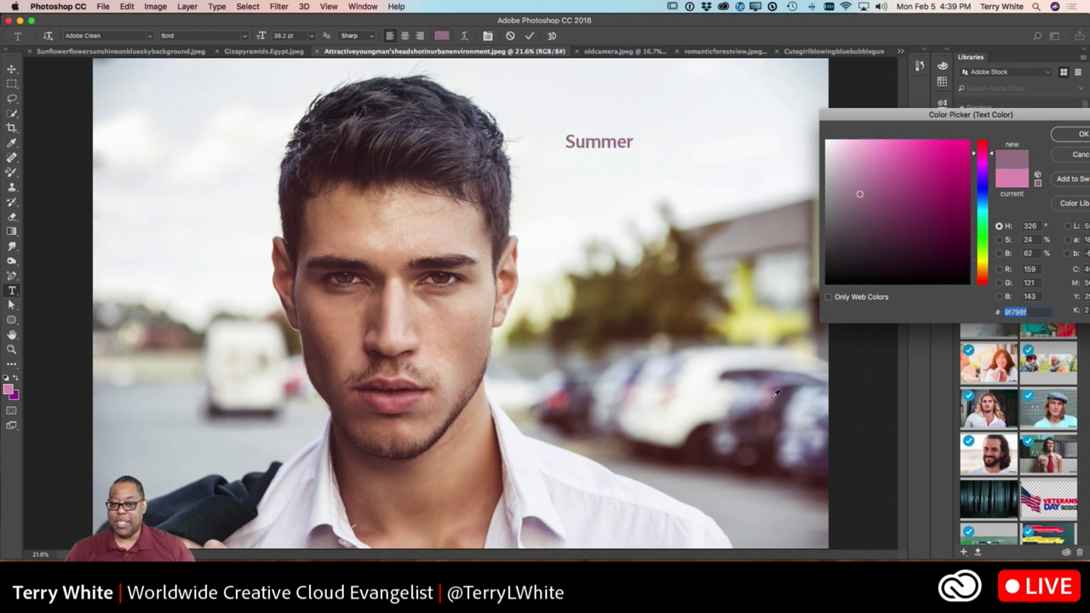
pyautogui.click(773, 397)
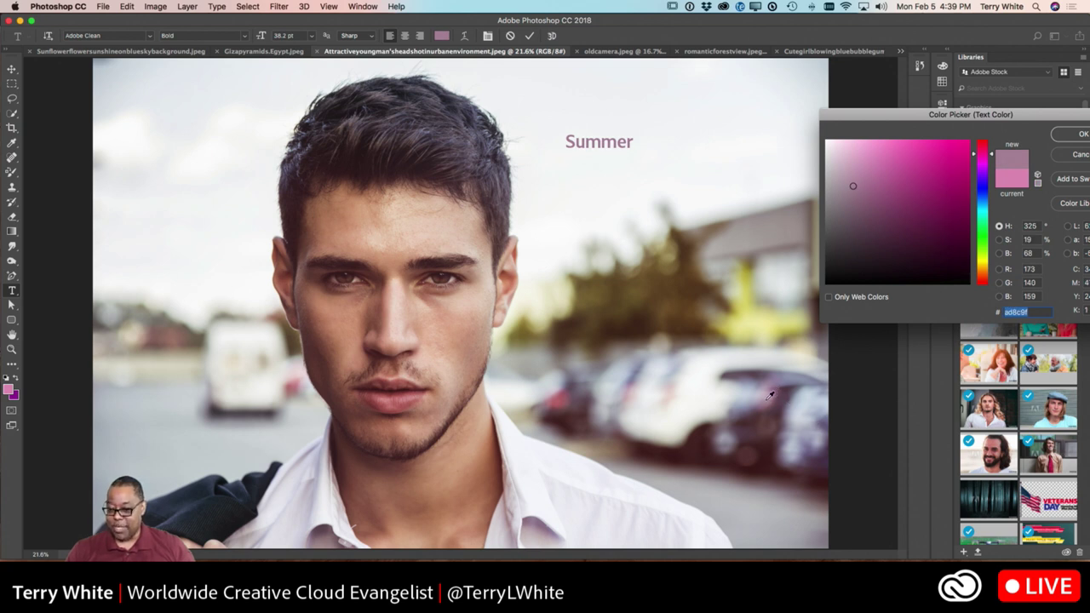
pyautogui.click(770, 399)
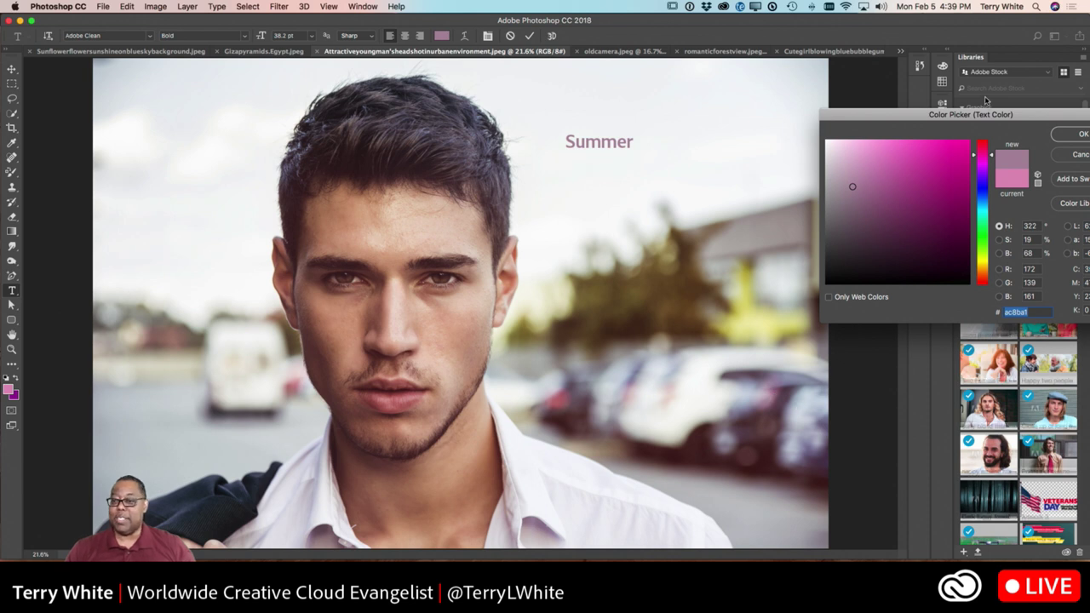
pyautogui.moveTo(986, 118); pyautogui.dragTo(918, 145)
pyautogui.click(1002, 162)
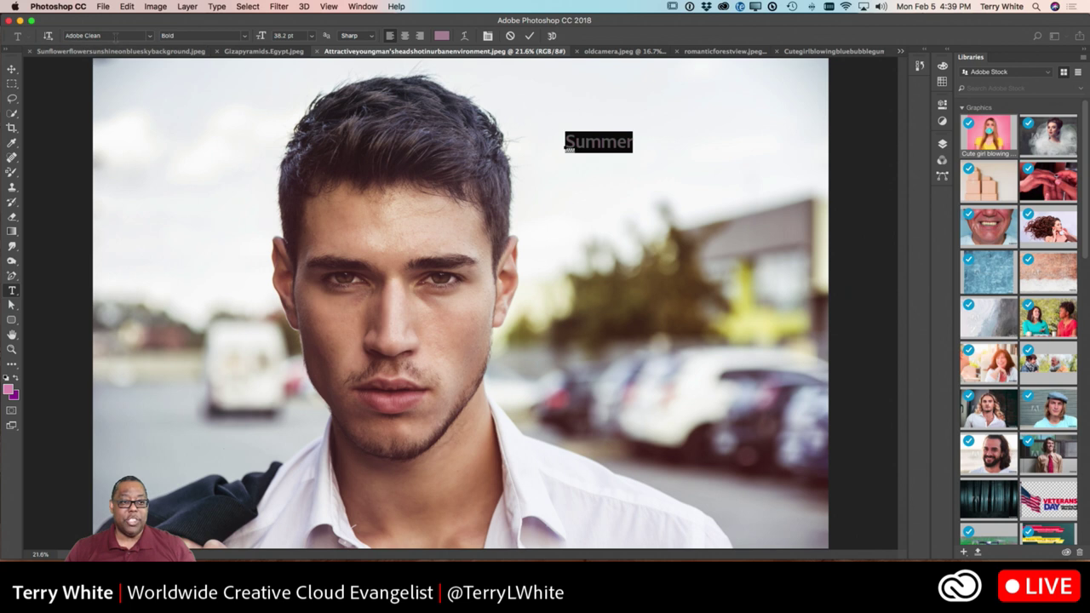
# - Browse the available fonts for the word "Summer", previewing them on the text, and view the styles of Acumin Pro
pyautogui.click(149, 36)
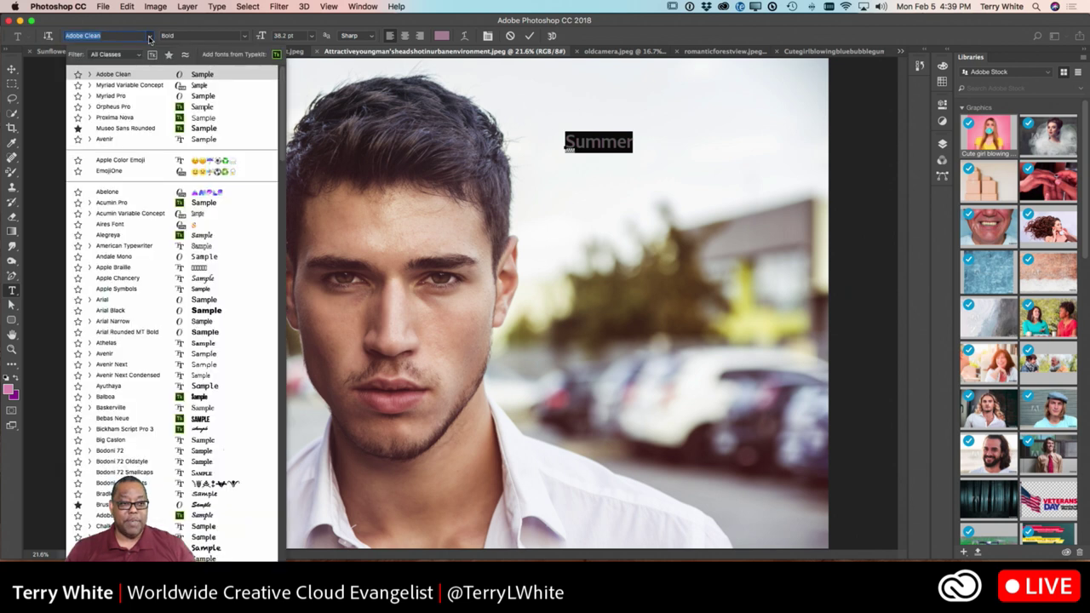
pyautogui.scroll(-5, 122, 132)
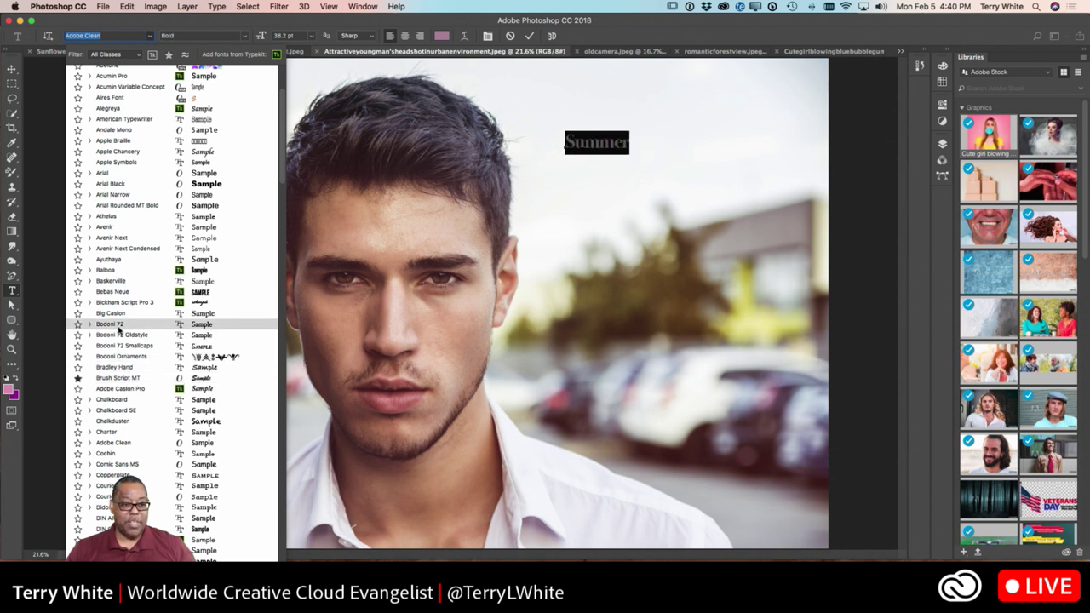
pyautogui.scroll(5, 119, 331)
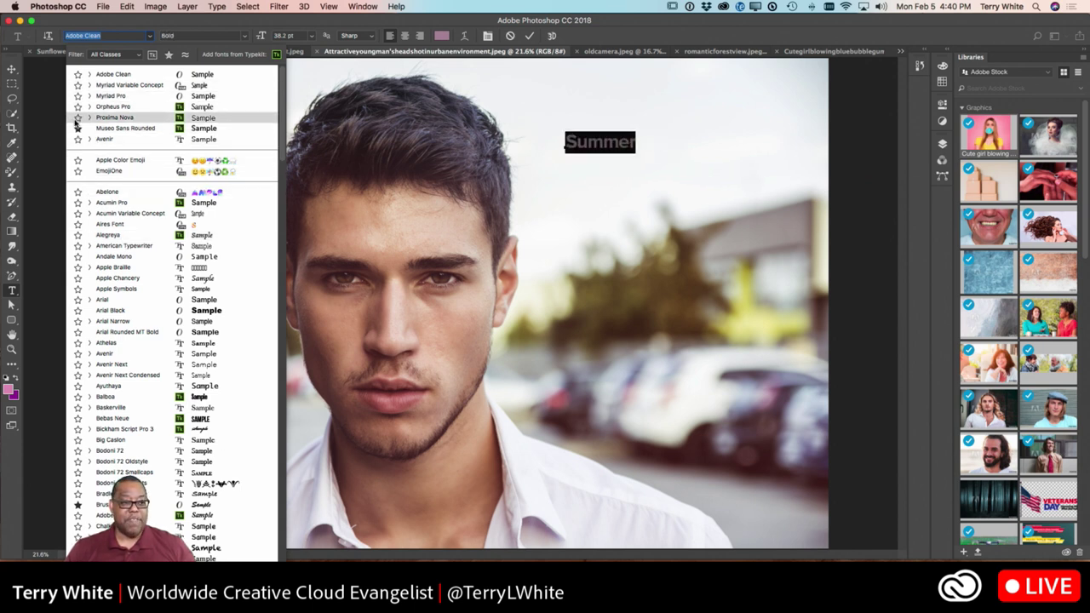
pyautogui.click(89, 203)
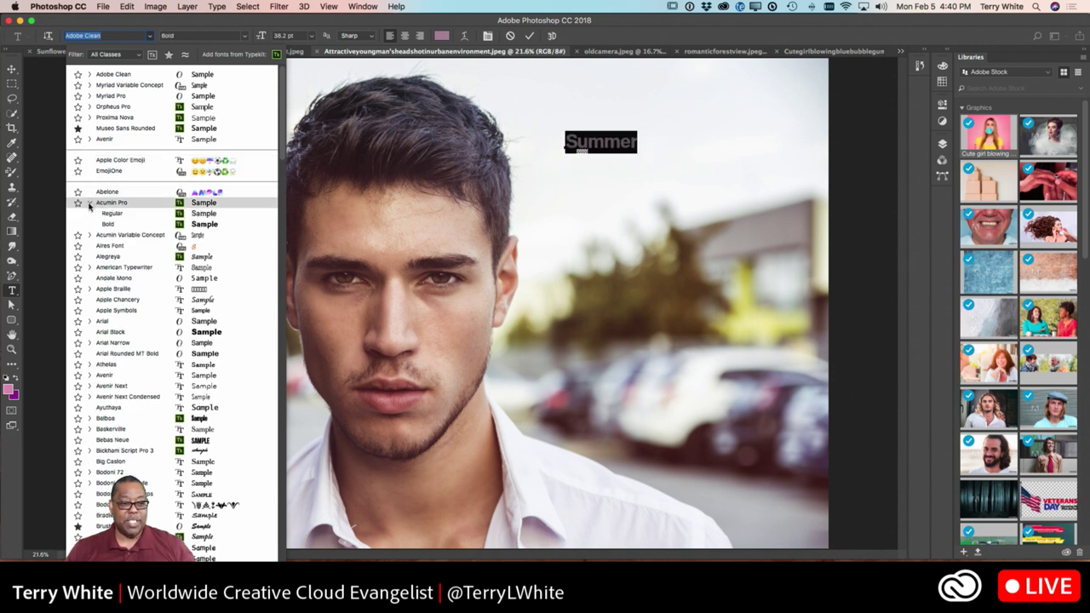
pyautogui.click(90, 205)
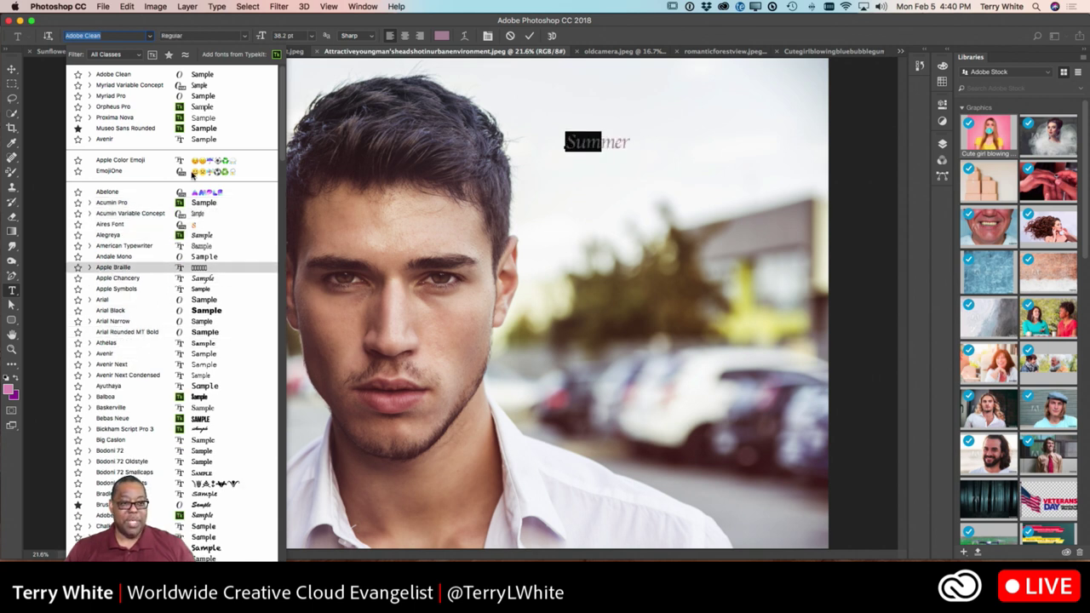
# - View only the Typekit fonts and only the favorite fonts in turn, clearing each filter again
pyautogui.click(152, 54)
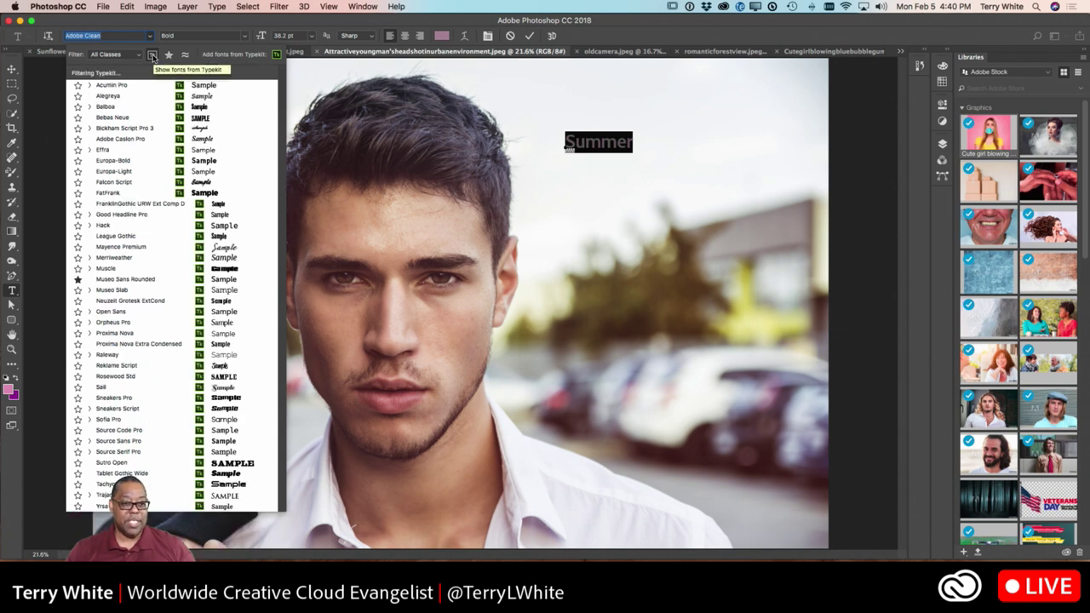
pyautogui.click(153, 55)
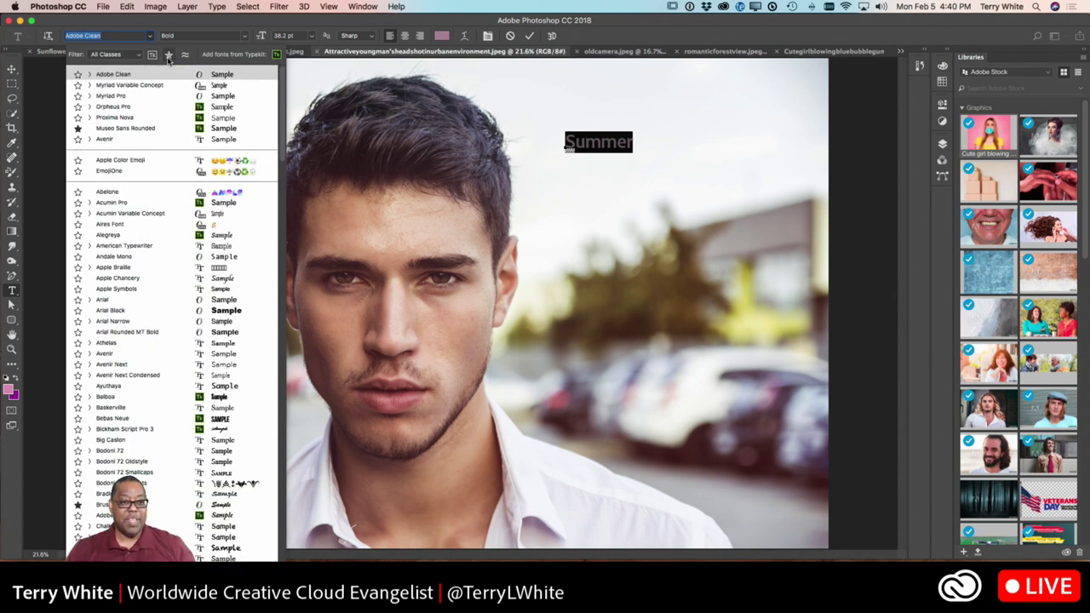
pyautogui.click(168, 55)
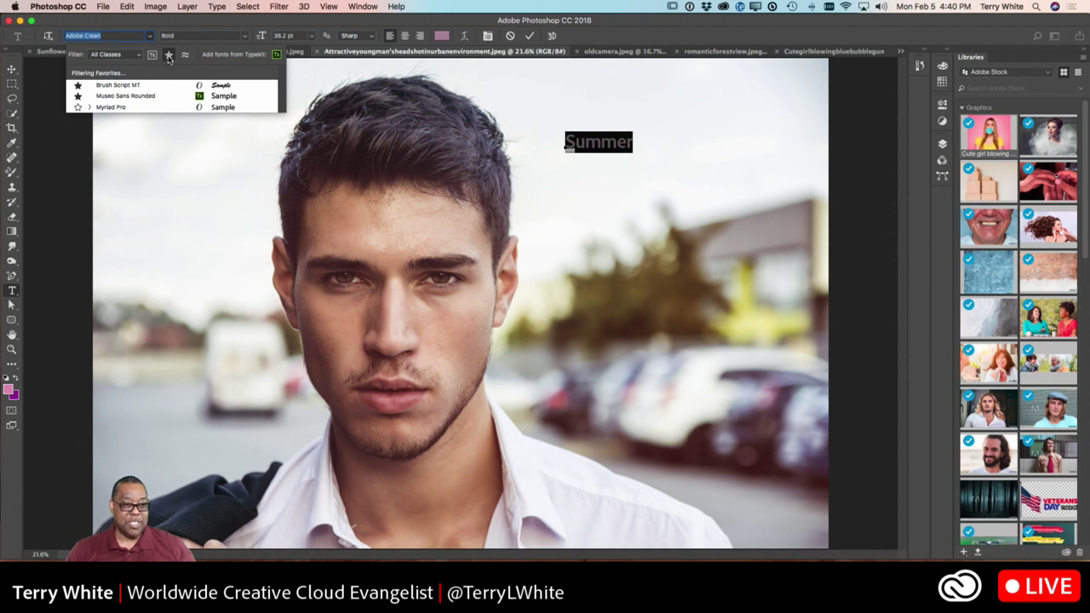
pyautogui.click(168, 54)
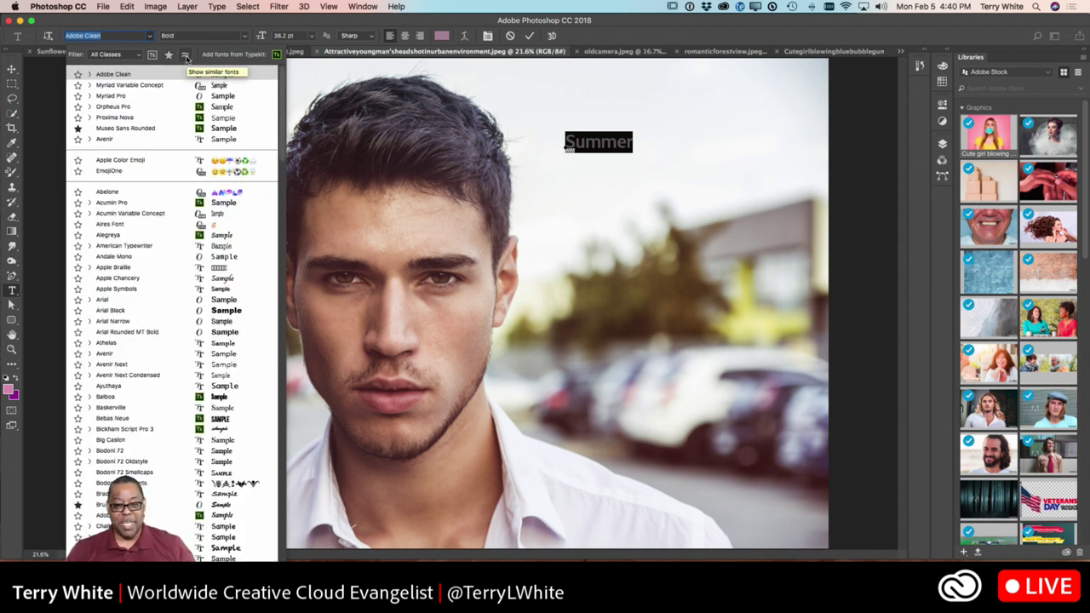
# - View the fonts similar to Adobe Clean Bold, preview them on the text, and return to the full font list
pyautogui.click(185, 57)
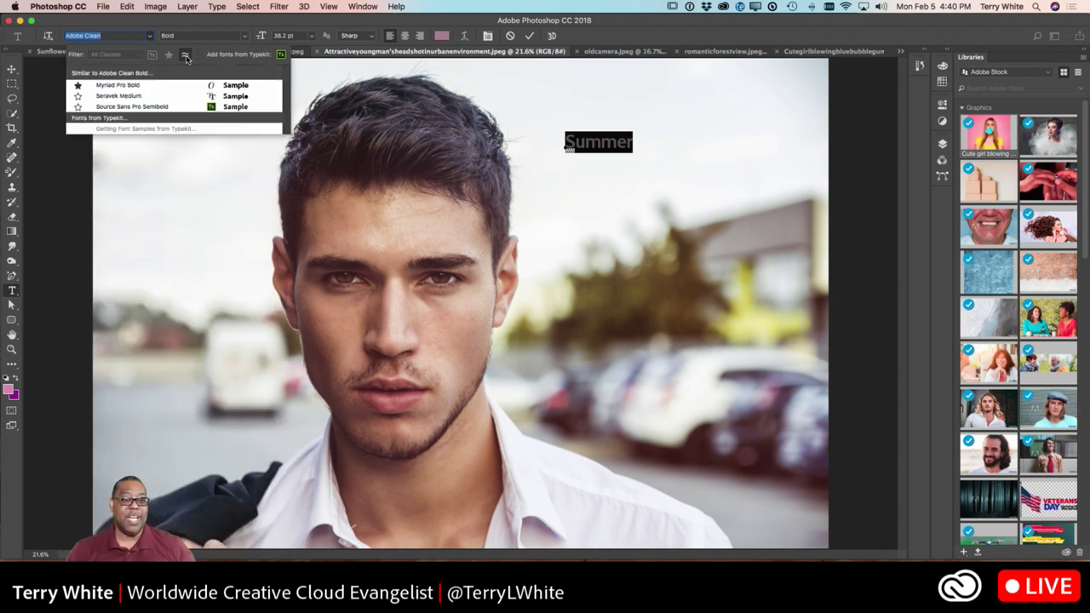
pyautogui.press('Down')
pyautogui.press('Down')
pyautogui.press('Up')
pyautogui.press('Up')
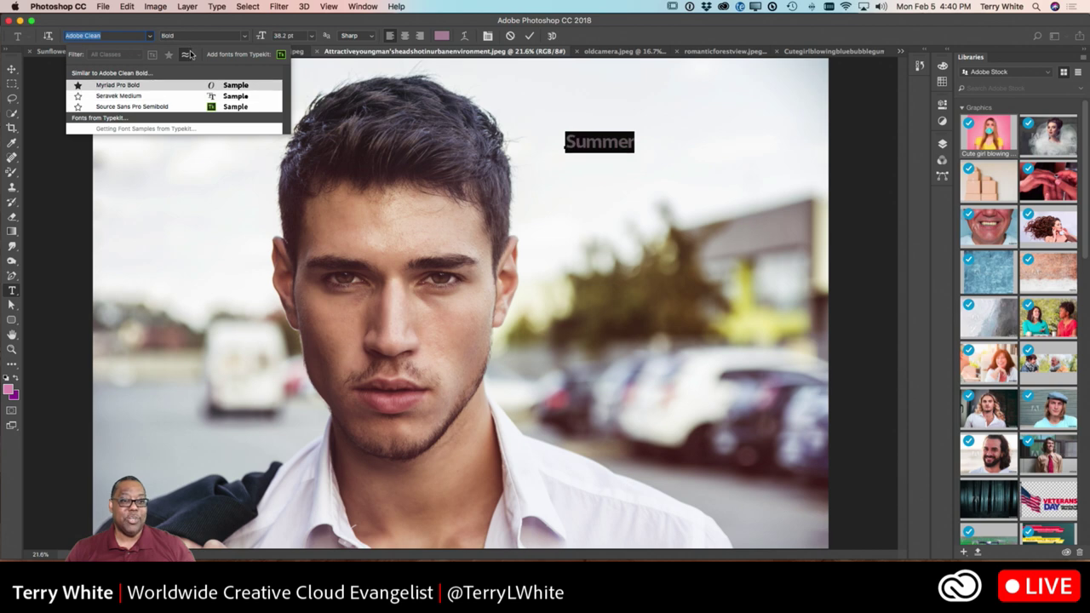
pyautogui.click(186, 56)
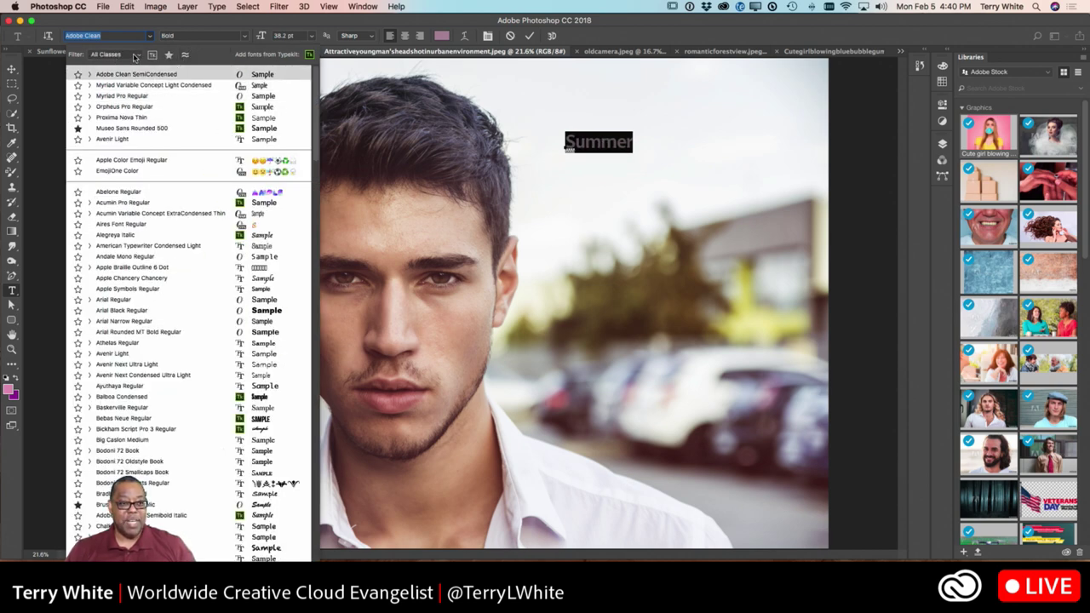
# - Filter the font list by the Handwritten class, and switch the filter to the Serif class
pyautogui.click(139, 56)
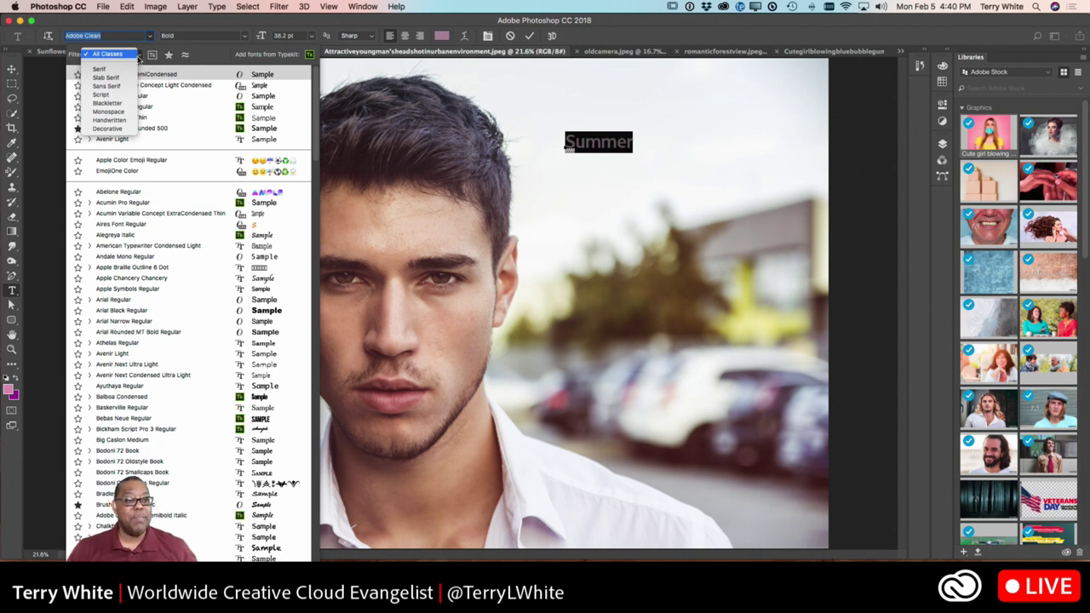
pyautogui.click(109, 120)
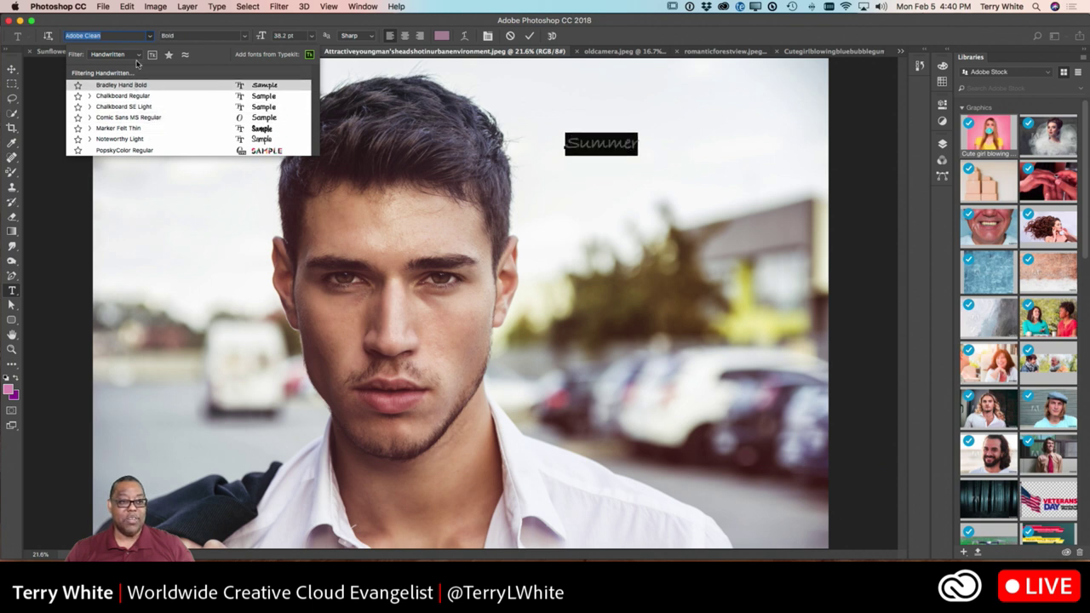
pyautogui.click(139, 56)
pyautogui.moveTo(108, 10)
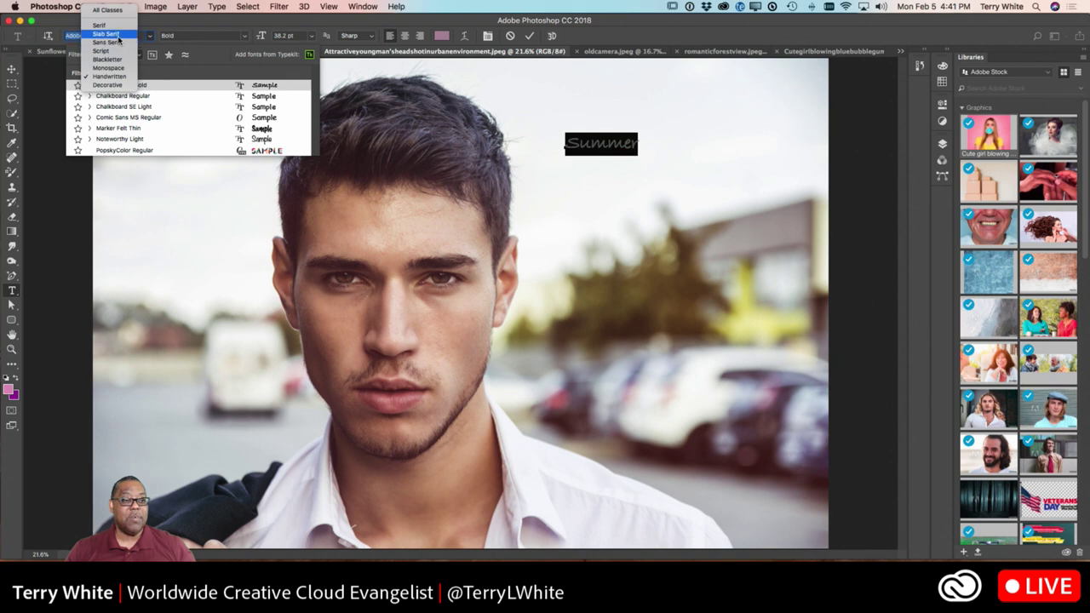
pyautogui.click(143, 56)
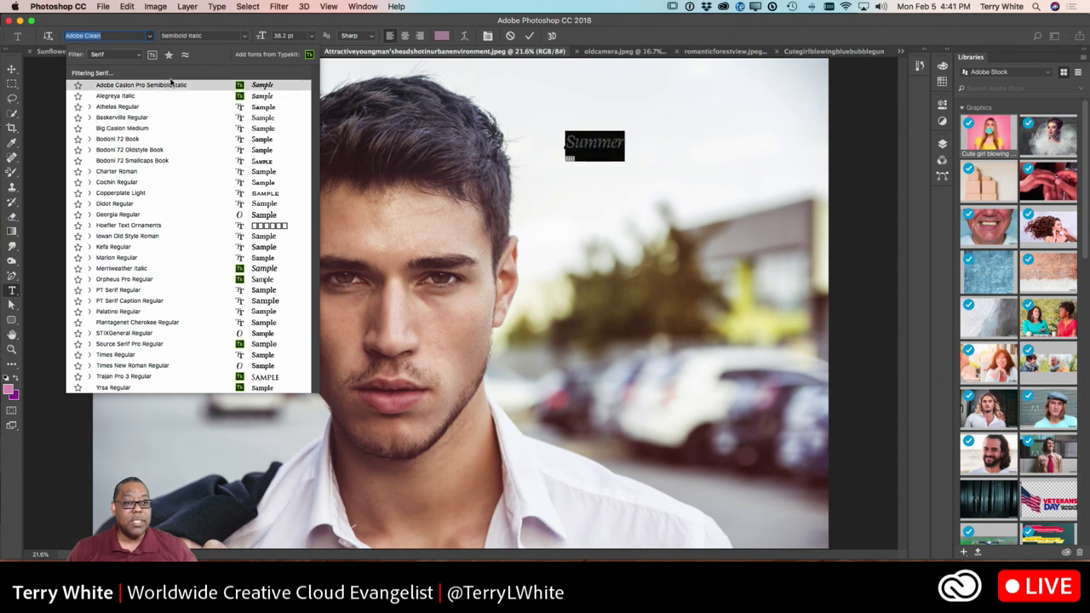
# - Limit the Serif fonts to those from Typekit, apply Orpheus Pro to the word "Summer", and keep its Bold style
pyautogui.click(152, 54)
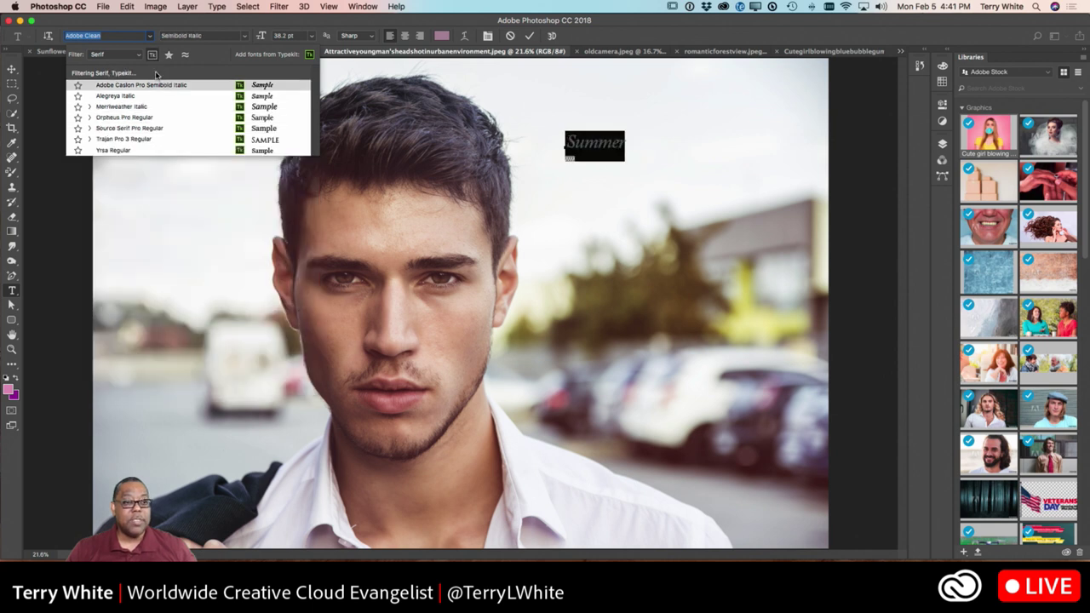
pyautogui.click(147, 119)
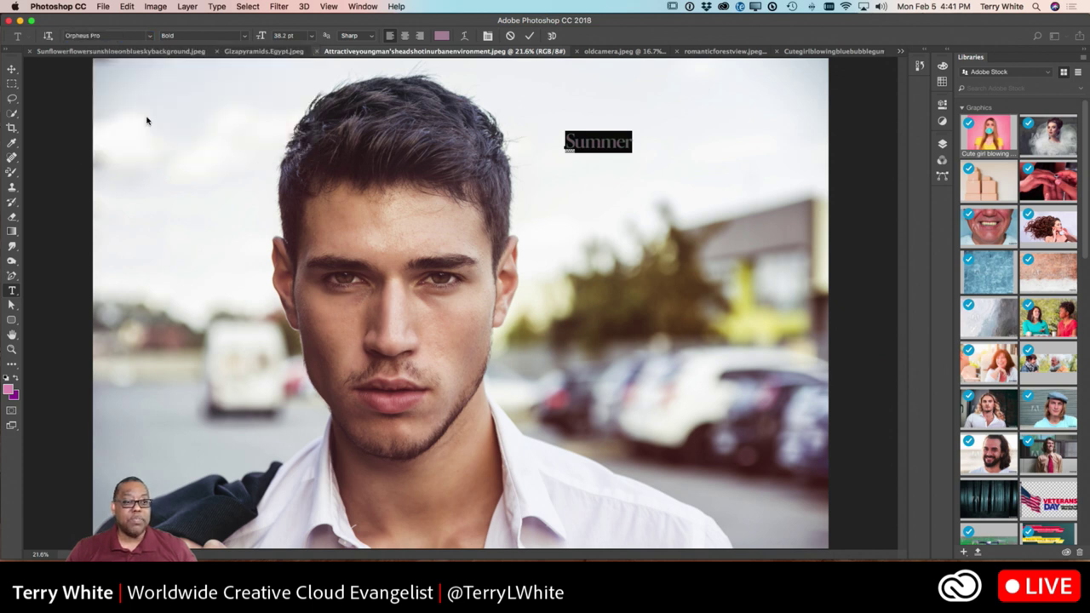
pyautogui.click(244, 36)
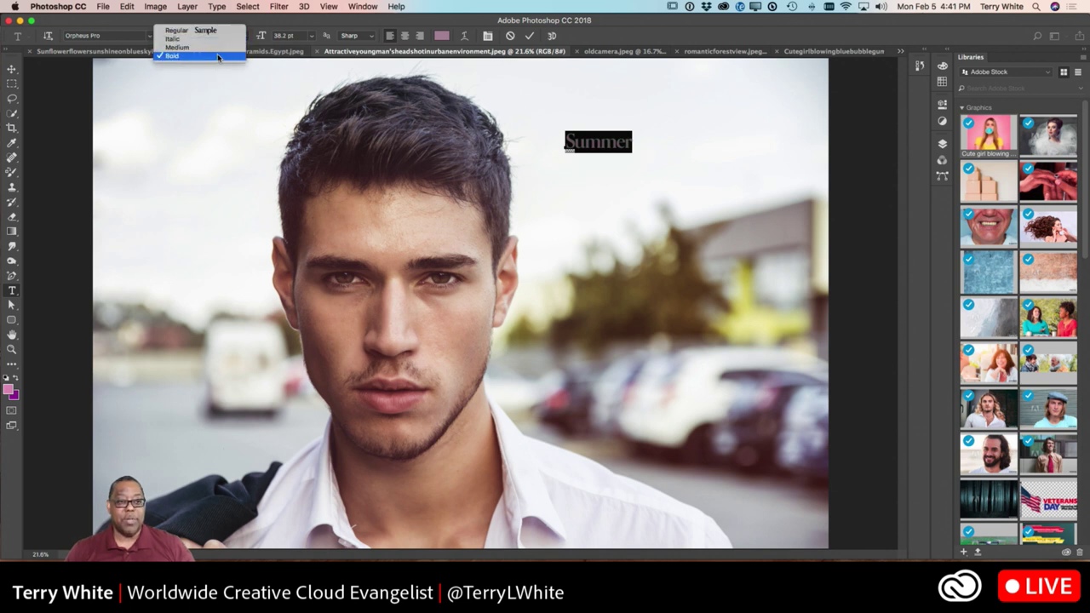
pyautogui.click(235, 23)
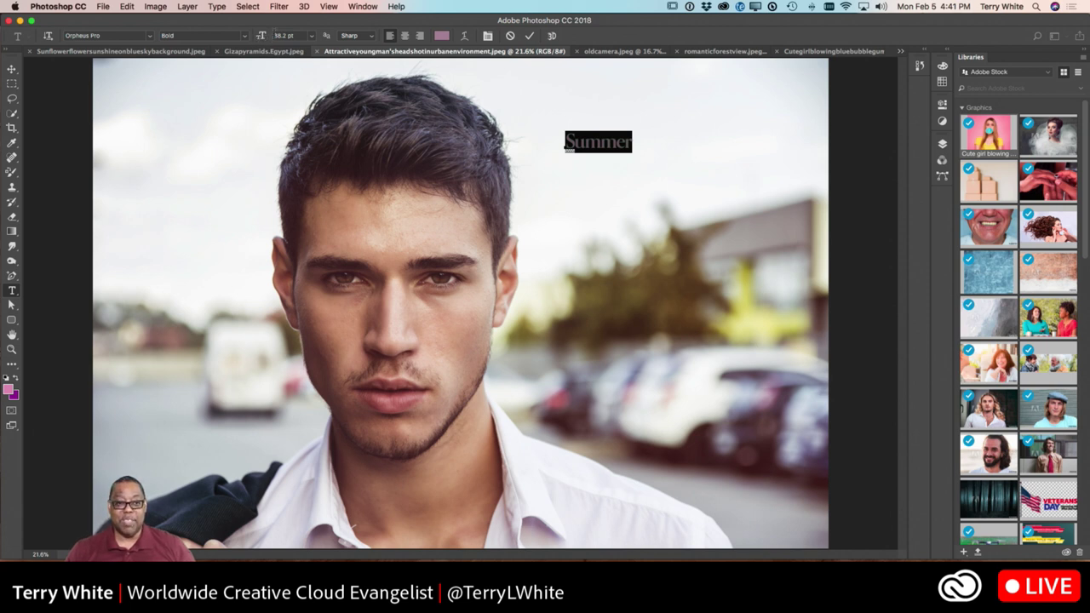
# - Set the font size of the word "Summer" to 45 pt
pyautogui.click(260, 35)
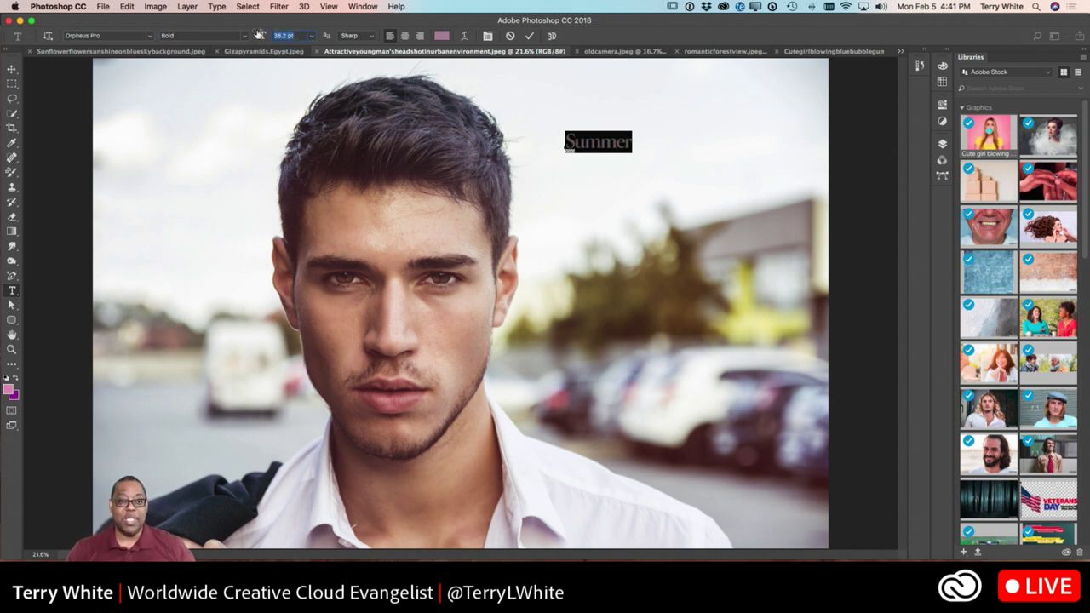
pyautogui.write('4')
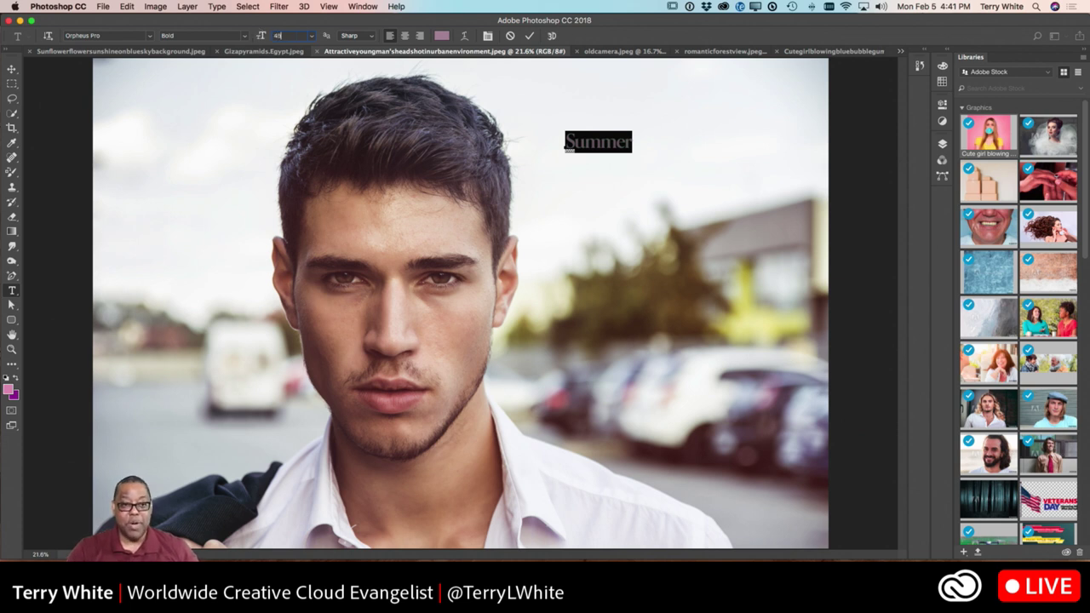
pyautogui.write('5')
pyautogui.press('Return')
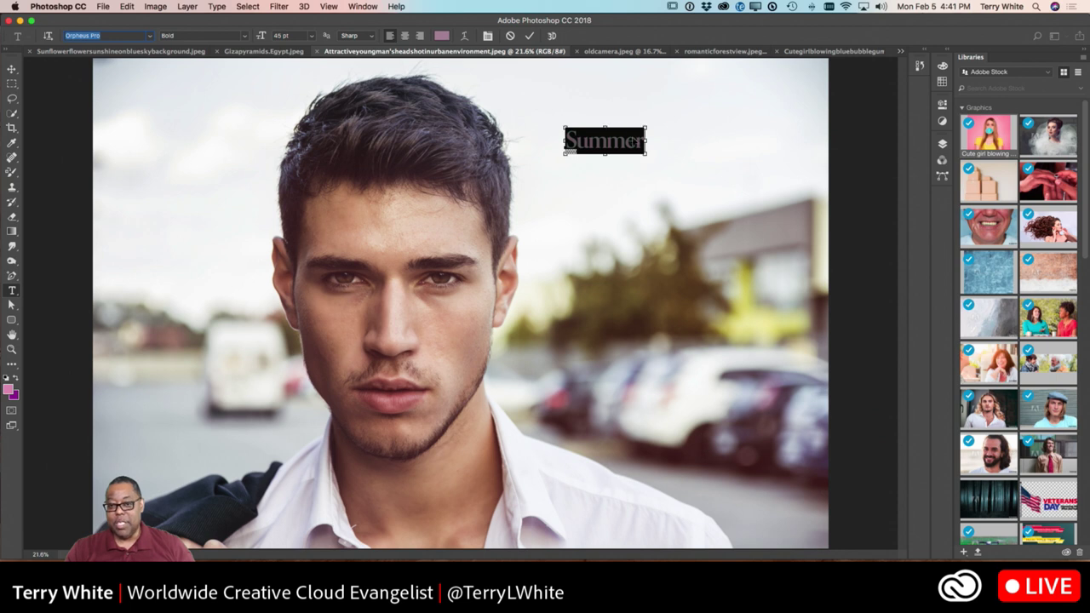
# - Scale the word "Summer" up freehand to about 190 pt so it spans from the man's hair to the photo's right side
pyautogui.press('super')
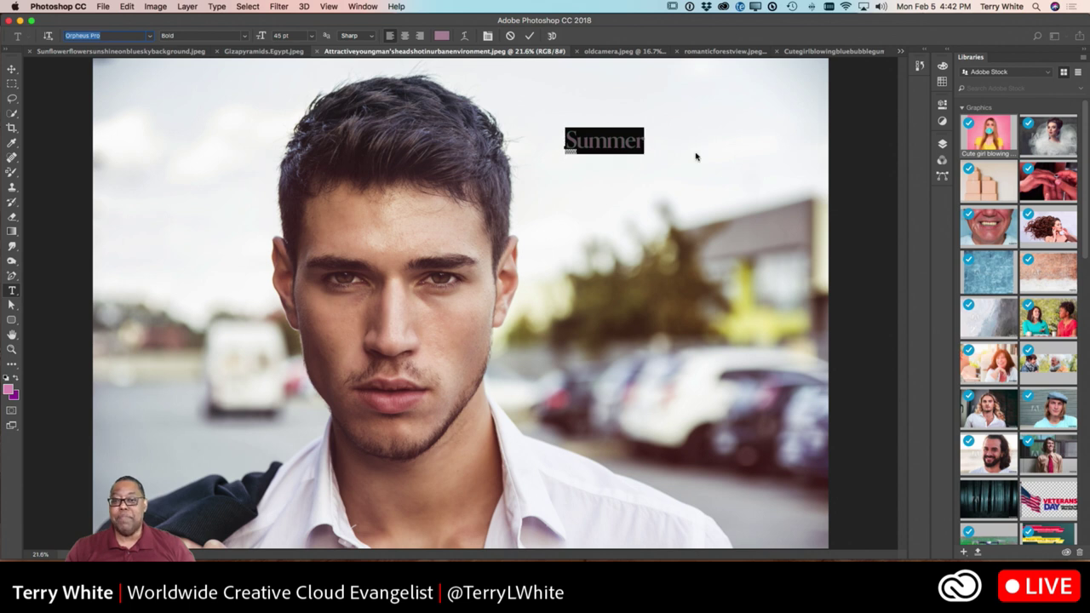
pyautogui.press('super')
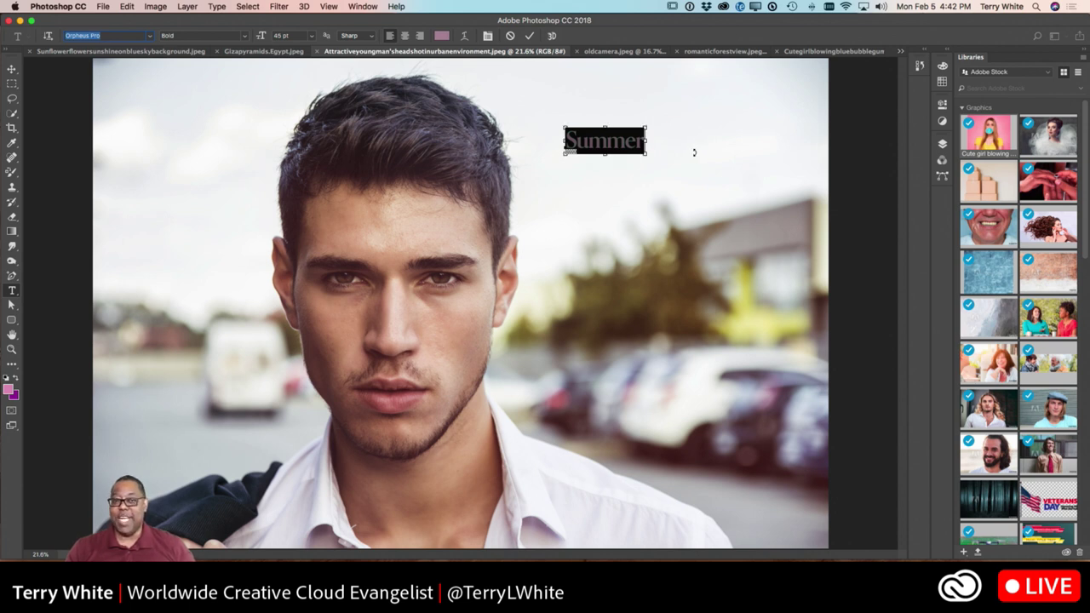
pyautogui.moveTo(650, 155); pyautogui.dragTo(810, 234)
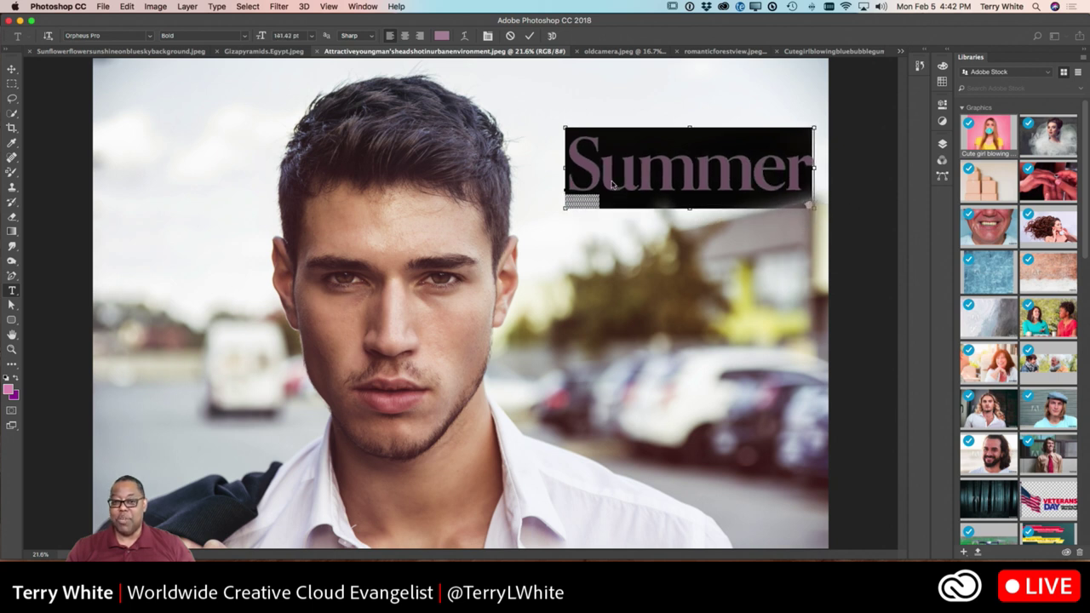
pyautogui.moveTo(564, 126); pyautogui.dragTo(487, 78)
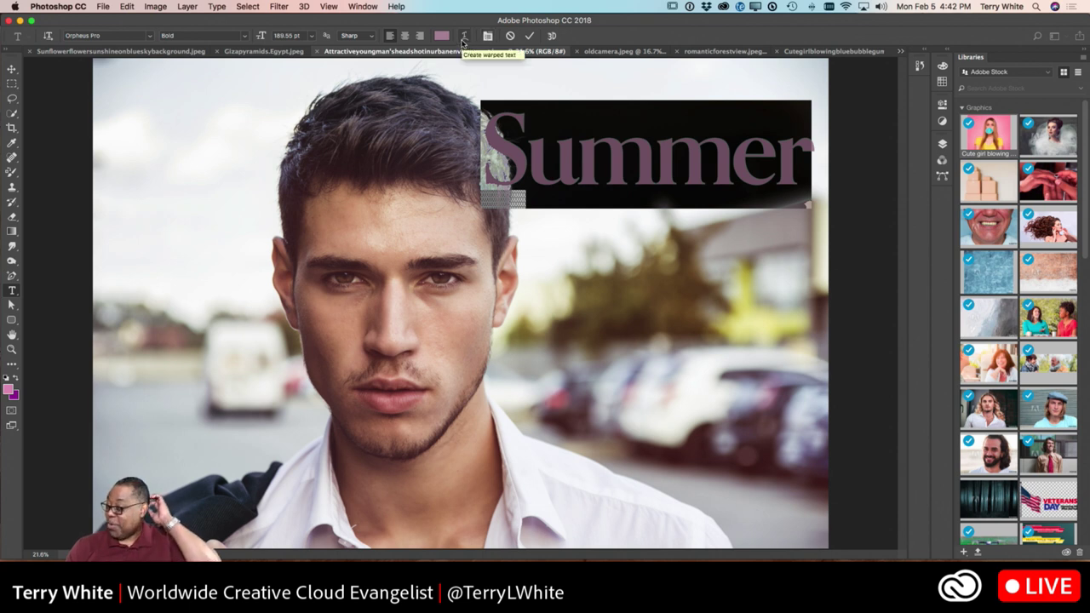
# - Try the Arc, Arch, Shell Lower, Bulge and Flag warp styles in turn on the word "Summer"
pyautogui.click(463, 40)
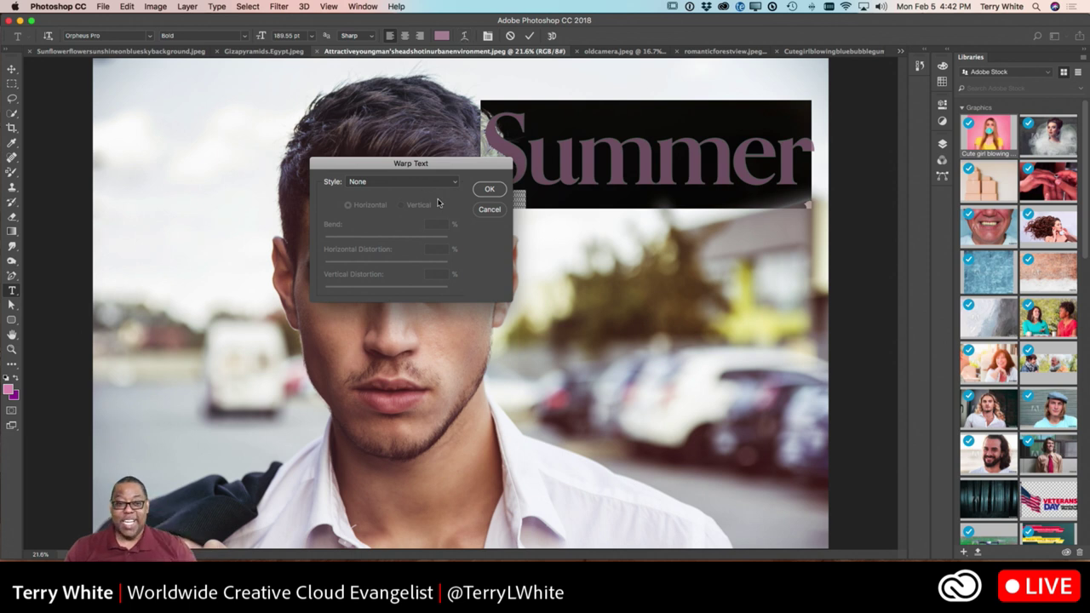
pyautogui.click(446, 182)
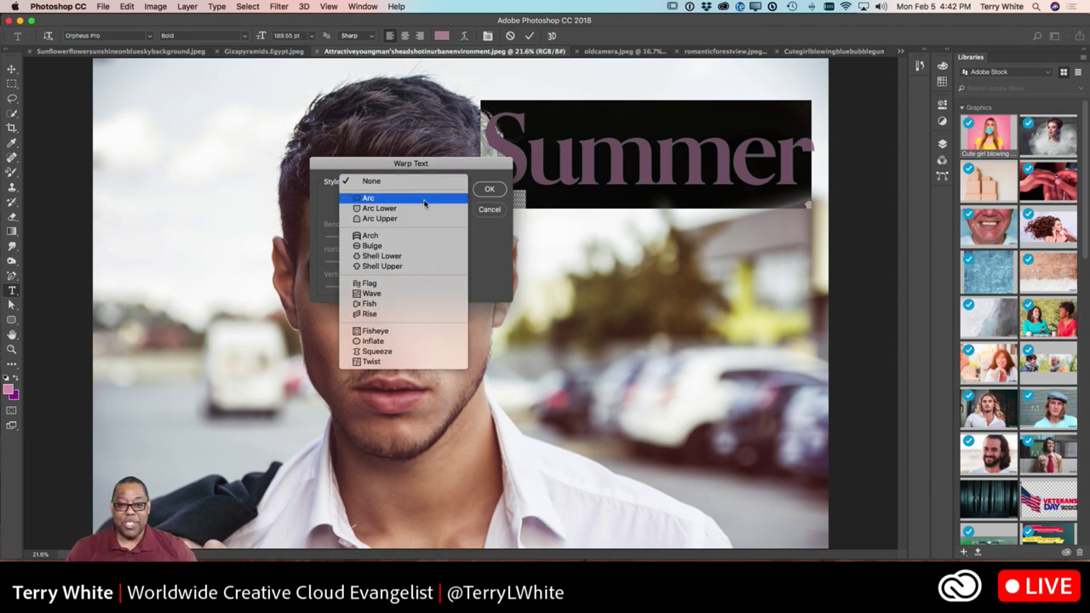
pyautogui.click(424, 198)
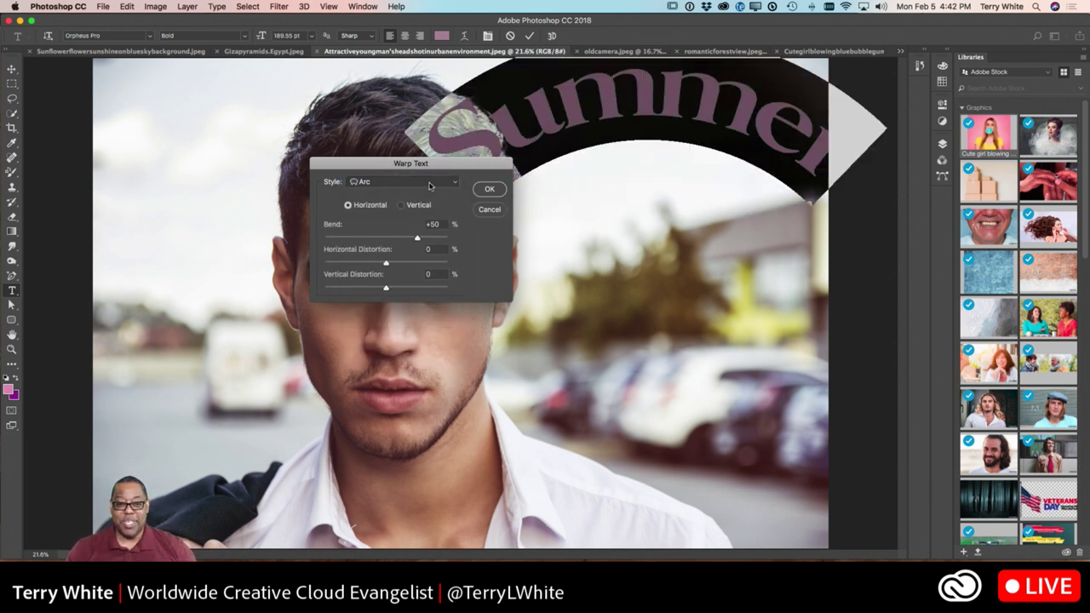
pyautogui.click(428, 182)
pyautogui.click(411, 220)
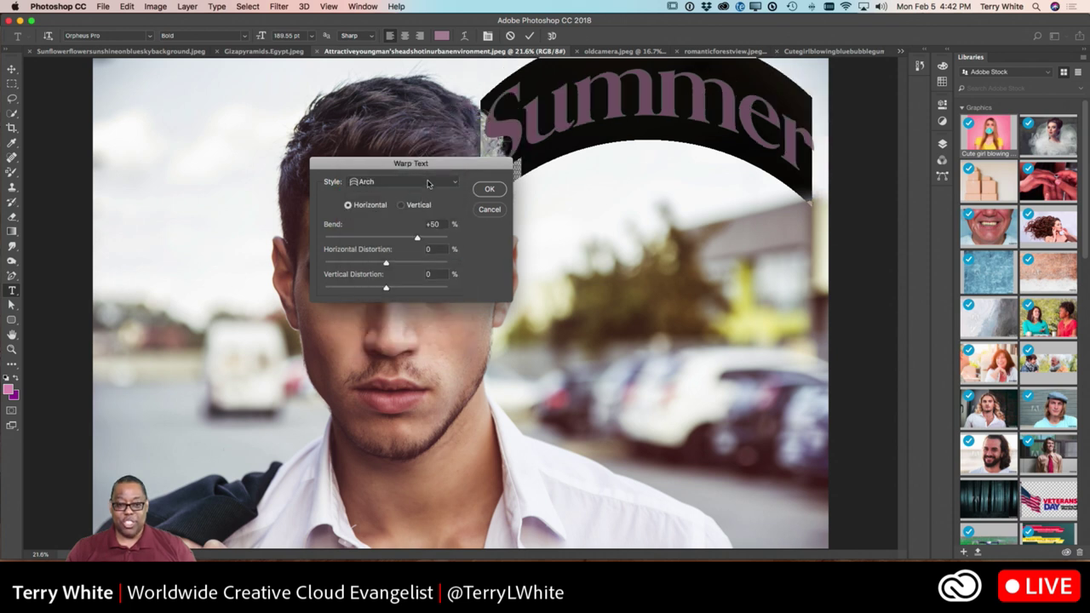
pyautogui.click(431, 181)
pyautogui.click(417, 201)
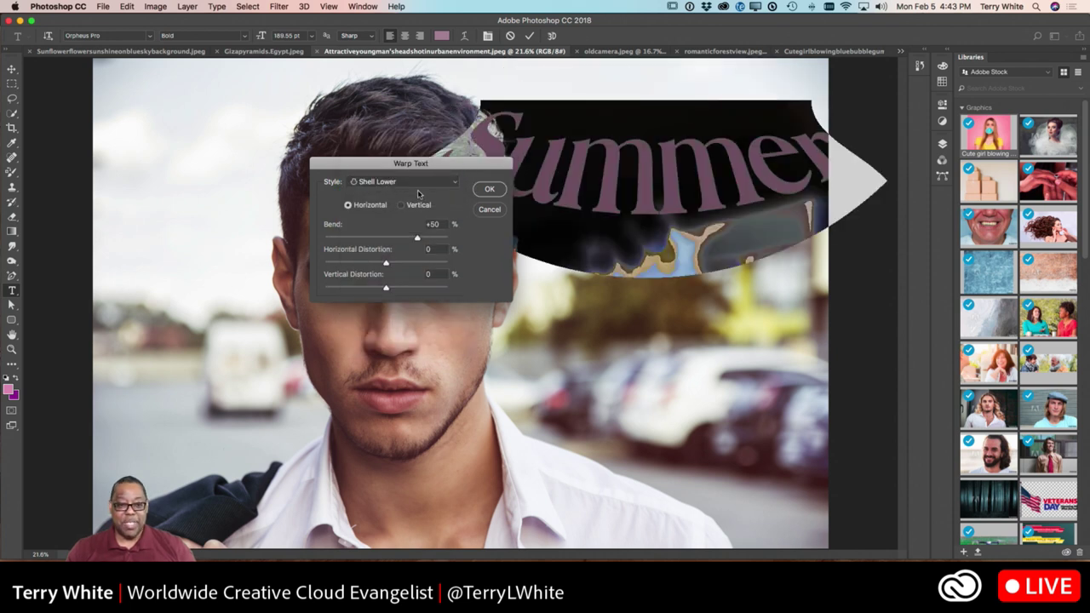
pyautogui.click(420, 189)
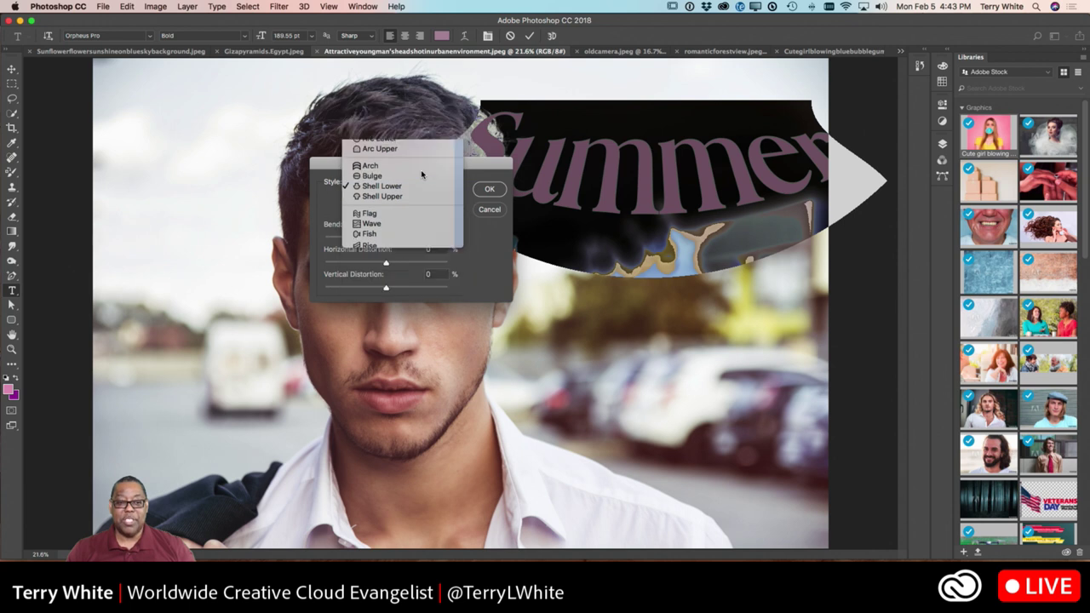
pyautogui.click(421, 170)
pyautogui.click(420, 178)
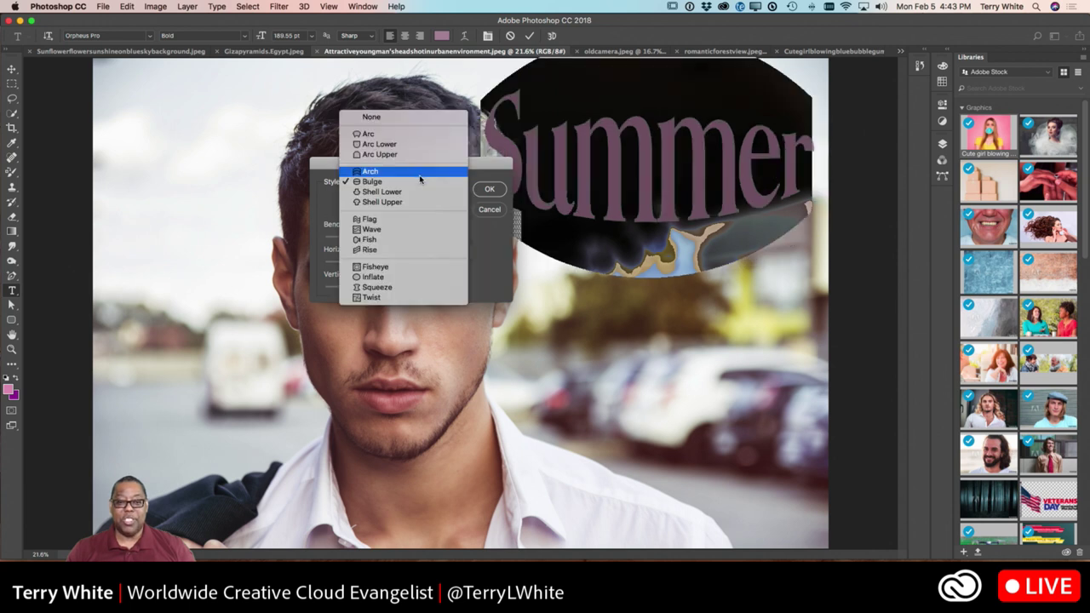
pyautogui.click(407, 222)
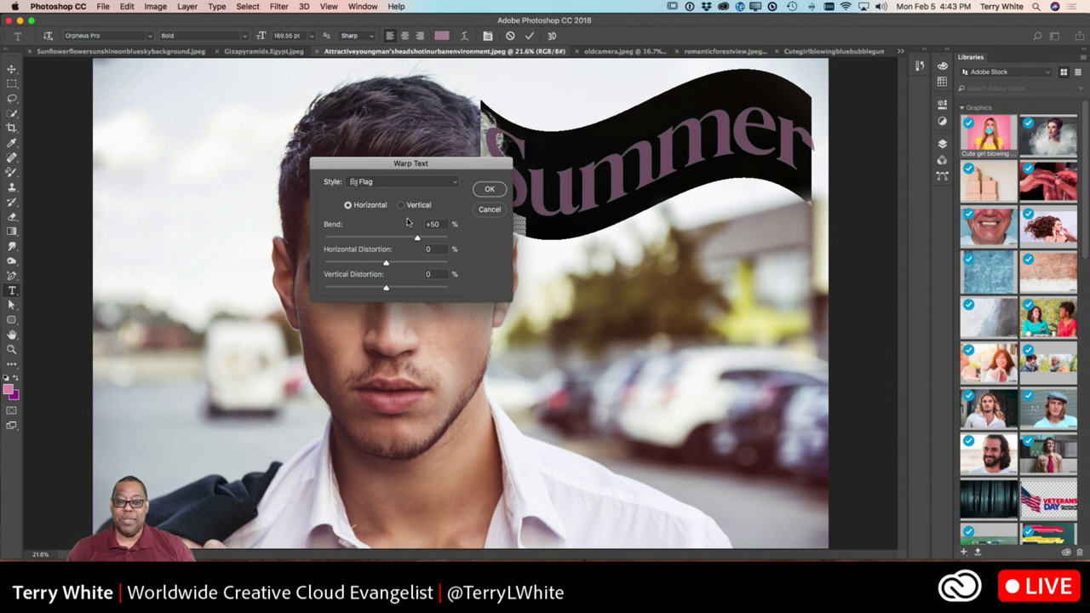
# - Try the Fisheye, Squeeze and Twist warp styles in turn on the word "Summer"
pyautogui.click(408, 184)
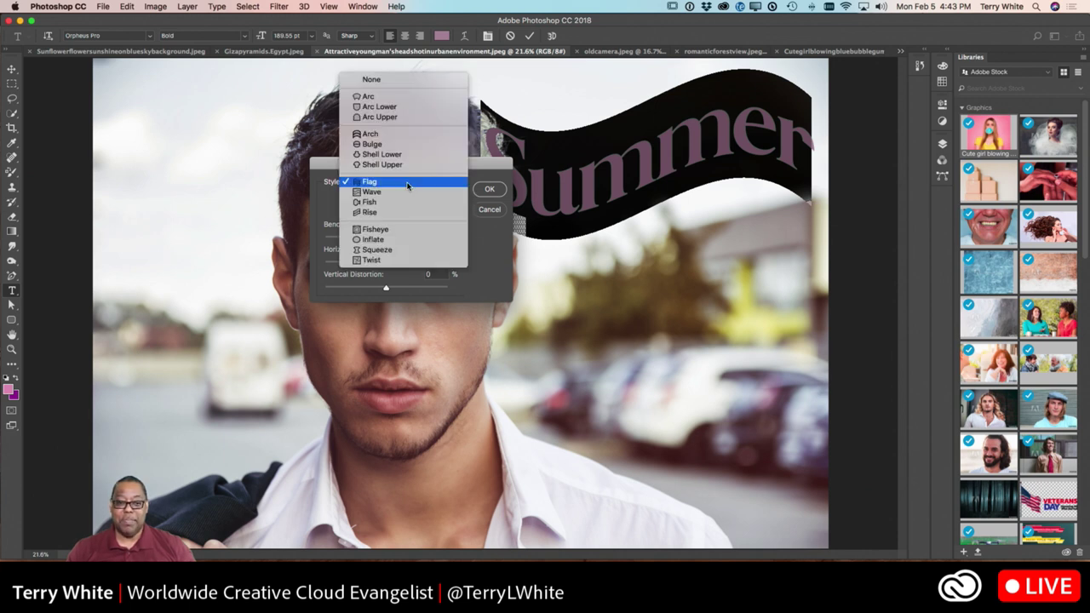
pyautogui.click(400, 229)
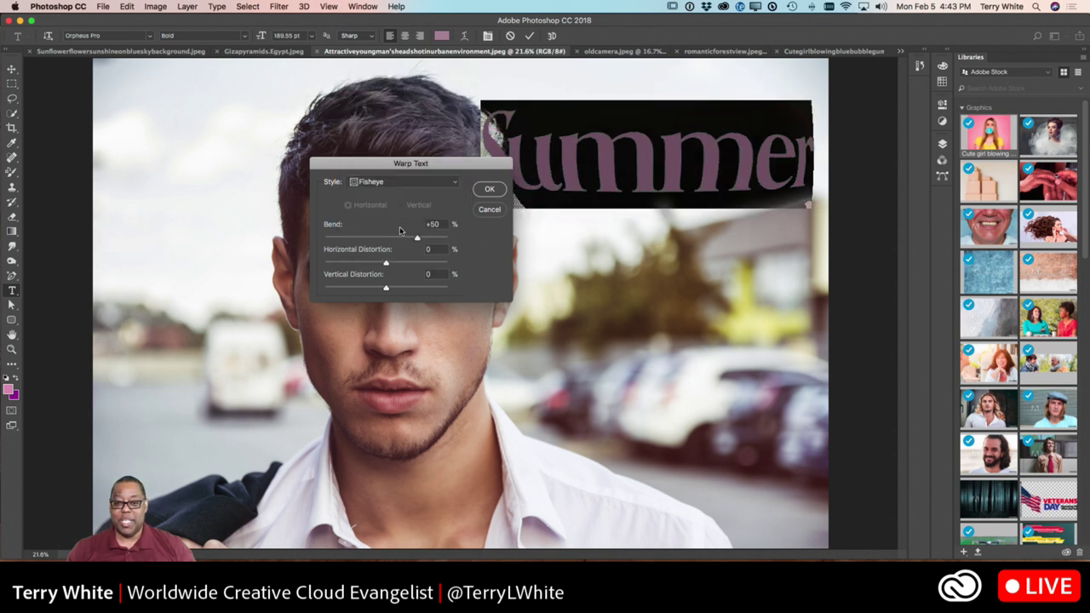
pyautogui.click(414, 183)
pyautogui.click(403, 204)
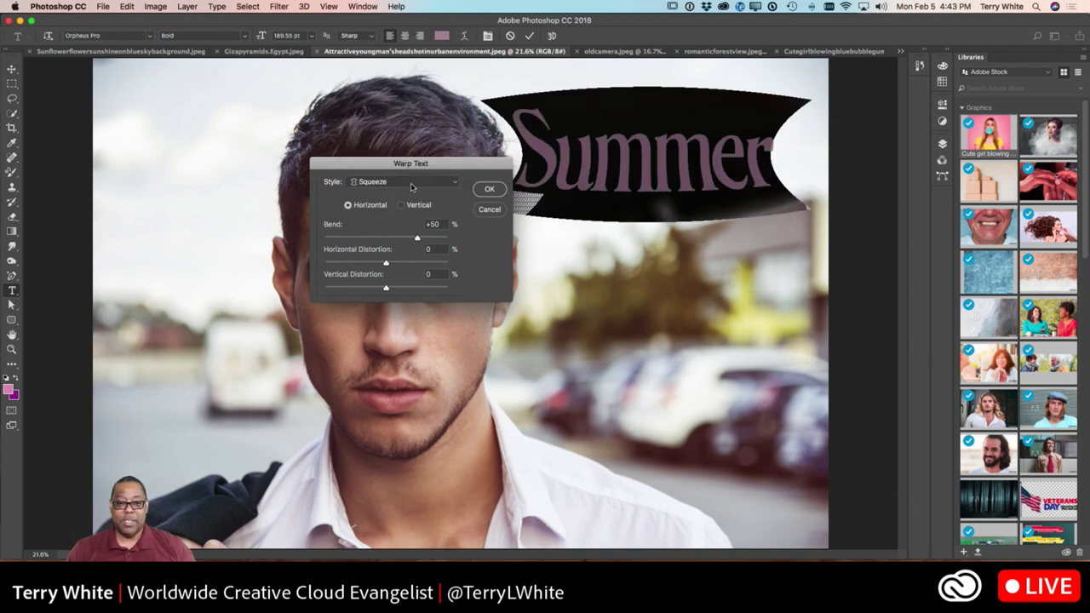
pyautogui.click(408, 184)
pyautogui.click(404, 195)
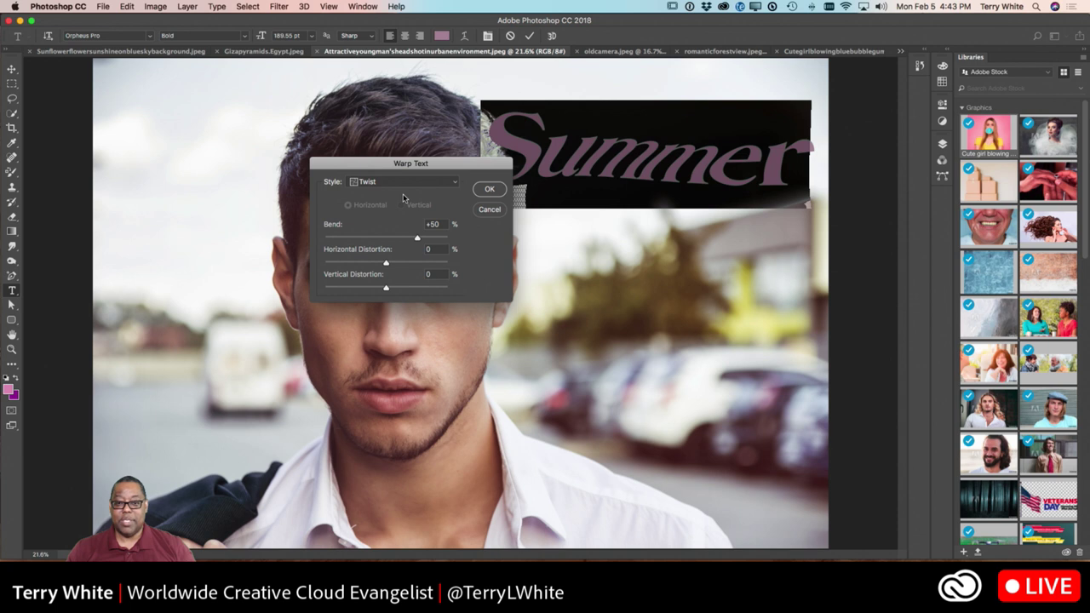
# - Try the Twist warp with a bend of about -69% and a horizontal distortion of about -64%, and discard the warp
pyautogui.click(416, 239)
pyautogui.moveTo(417, 239); pyautogui.dragTo(345, 265)
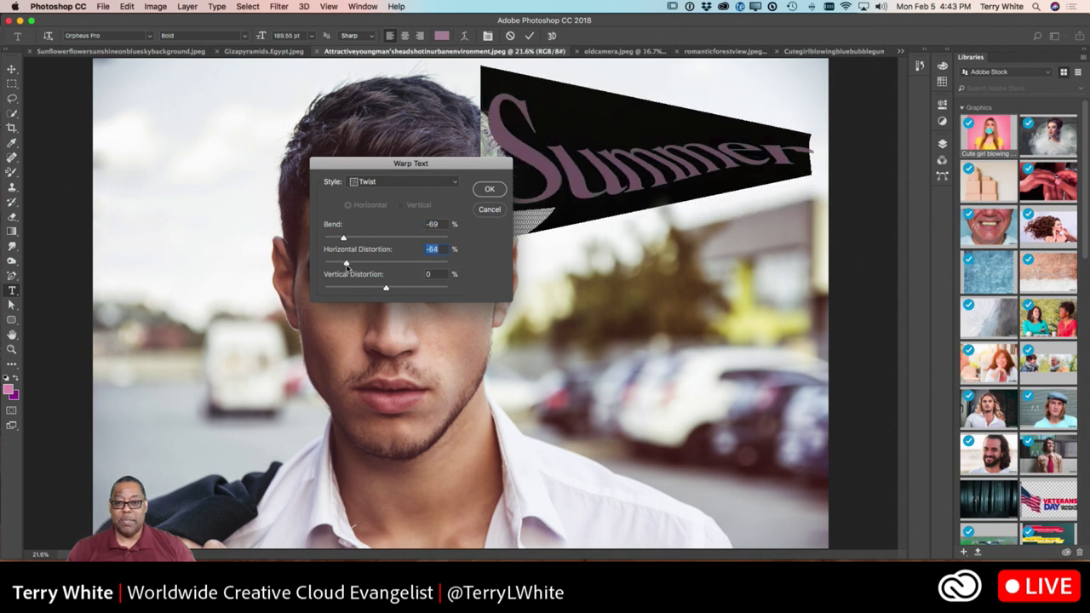
pyautogui.click(488, 209)
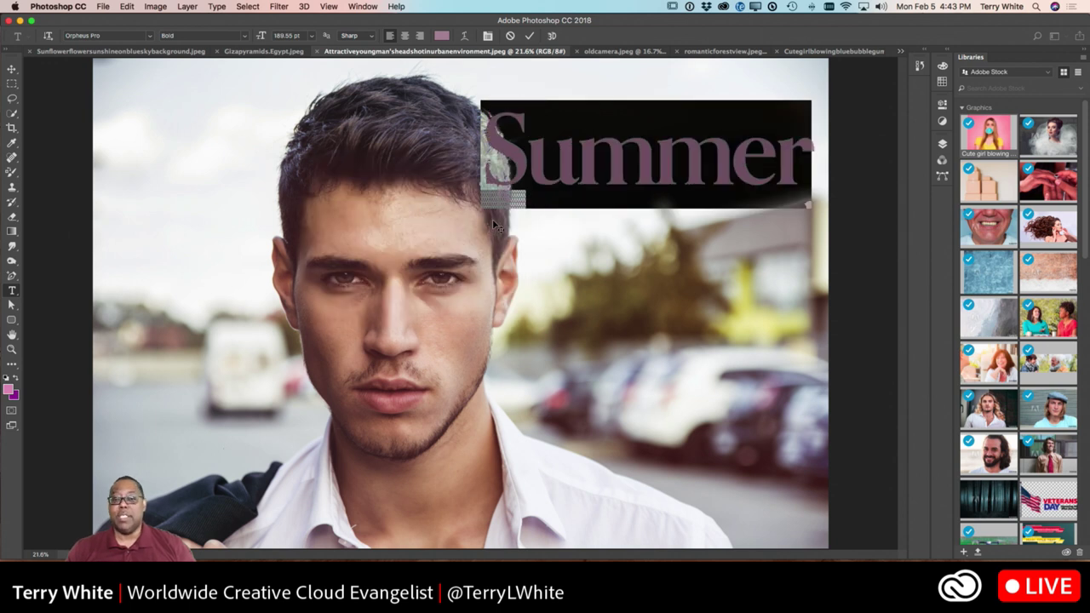
# - Commit the text, show the layers, and move the word "Summer" down over the man's shirt near the photo's lower edge
pyautogui.click(529, 35)
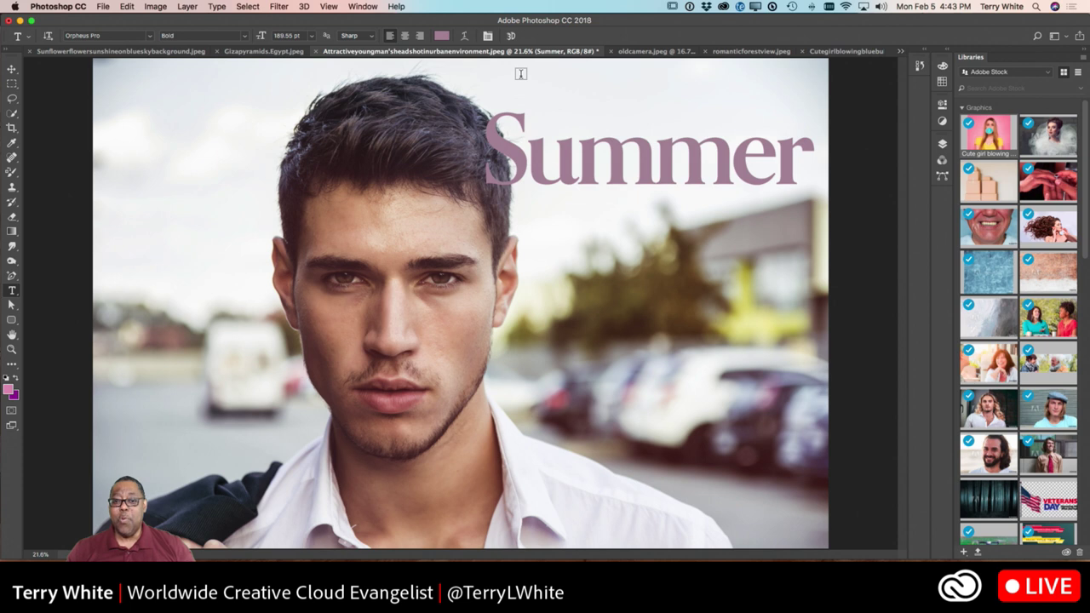
pyautogui.click(12, 73)
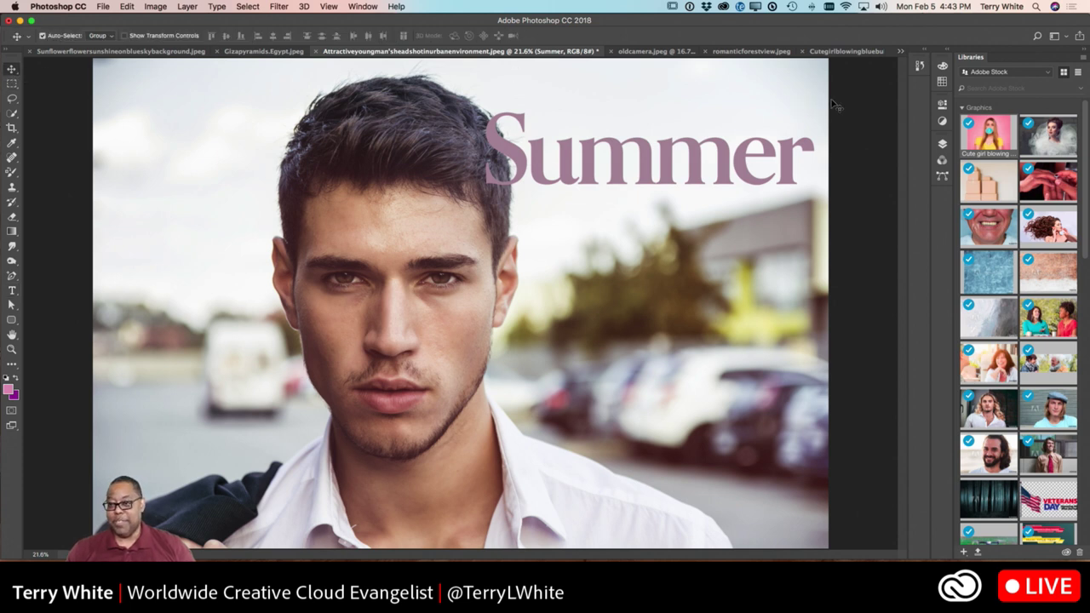
pyautogui.click(942, 143)
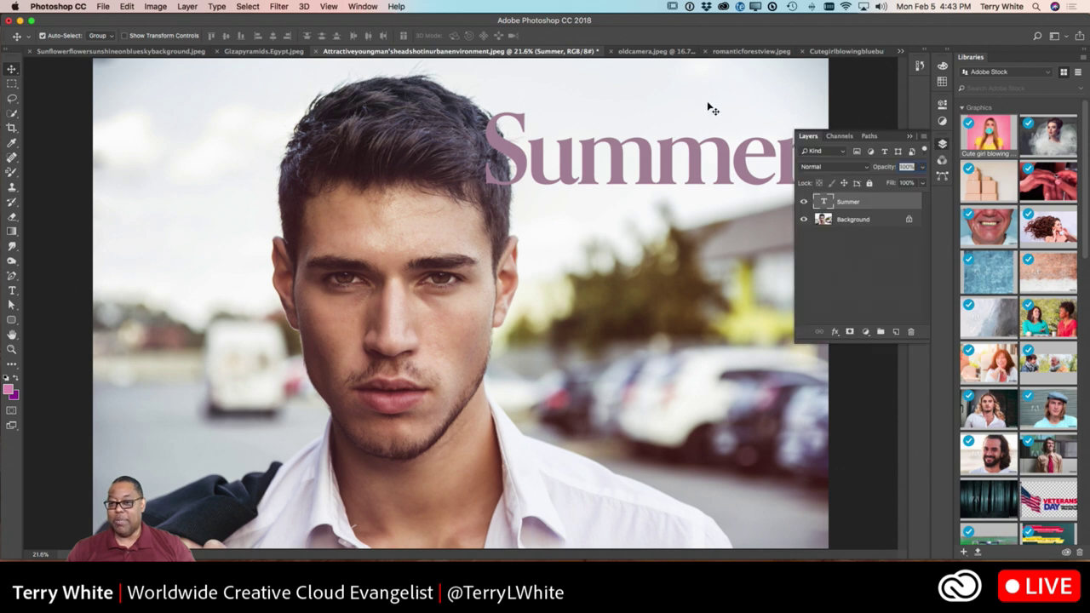
pyautogui.moveTo(587, 165); pyautogui.dragTo(542, 502)
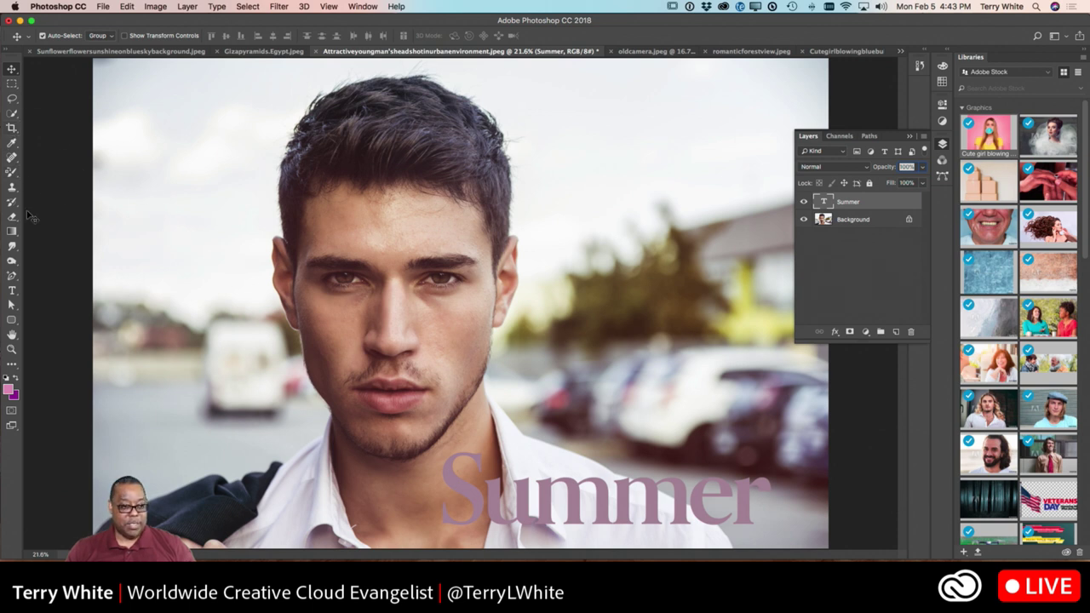
# - Change the word "Summer" to "Spring" in the existing text layer and commit the edit
pyautogui.click(12, 290)
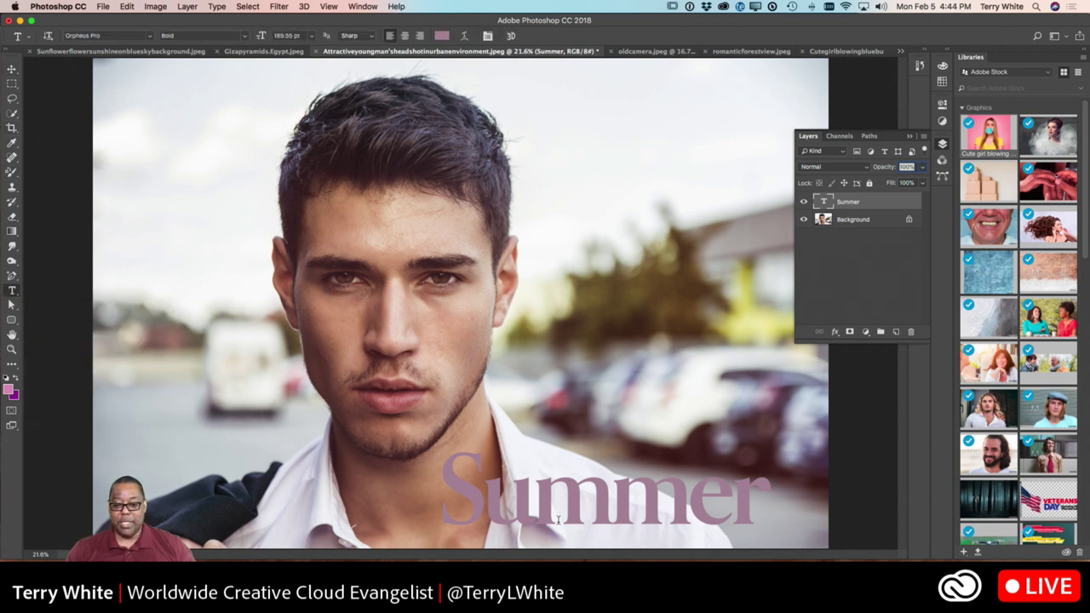
pyautogui.click(608, 500)
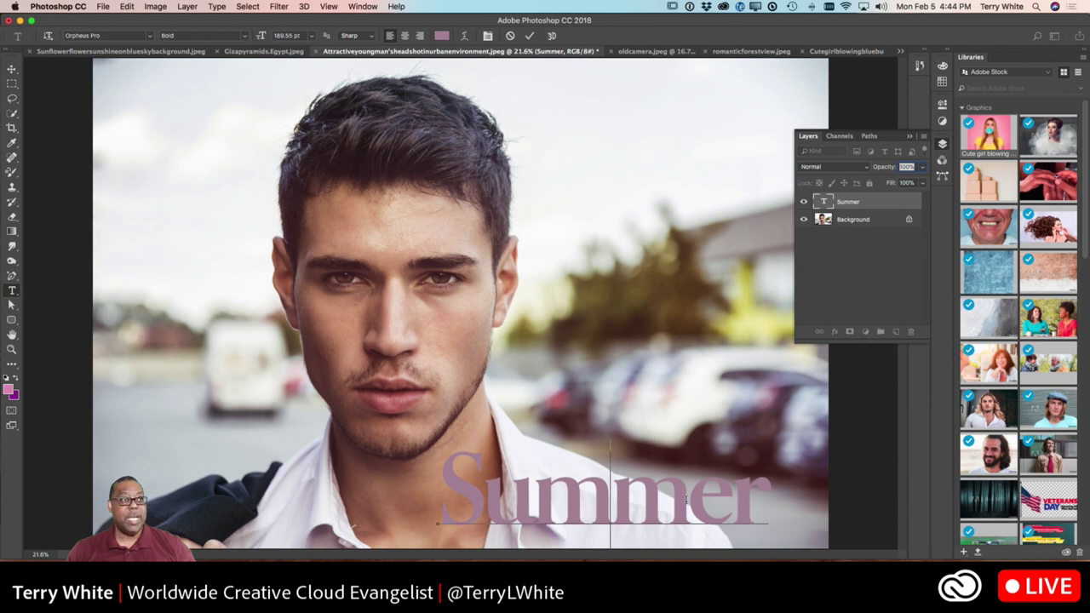
pyautogui.moveTo(768, 503); pyautogui.dragTo(460, 508)
pyautogui.write('pring')
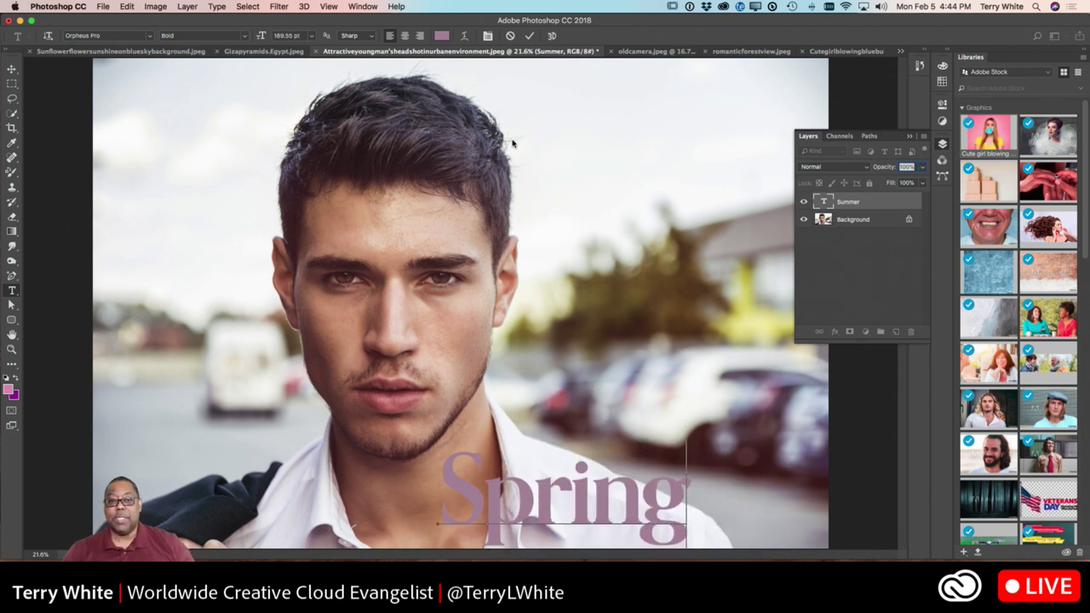
pyautogui.click(528, 36)
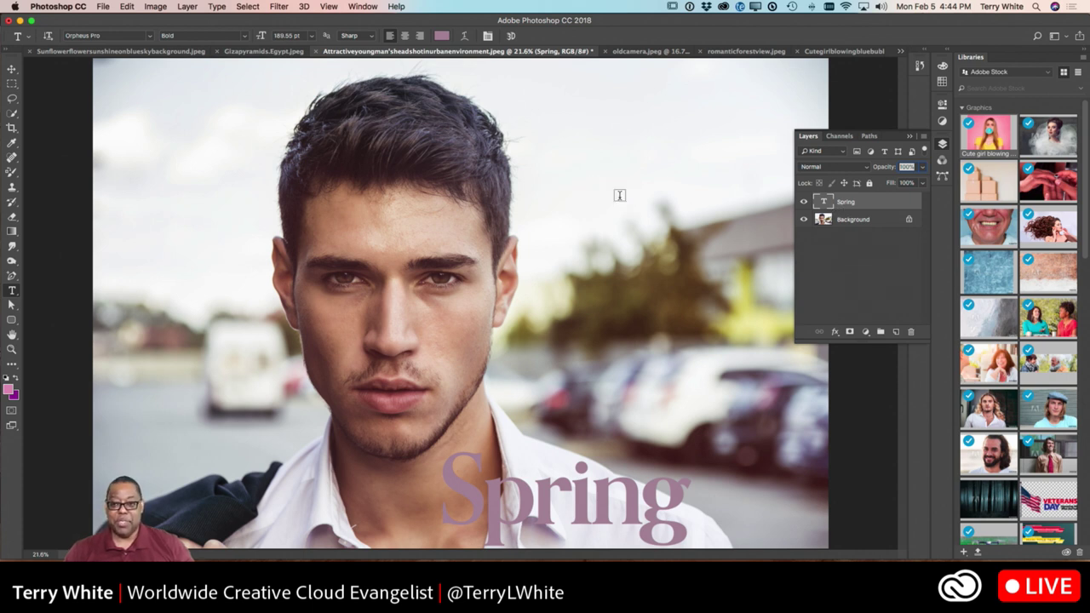
# - Move the word "Spring" up into the bright sky to the right of the man's head
pyautogui.click(12, 69)
pyautogui.moveTo(545, 516); pyautogui.dragTo(584, 486)
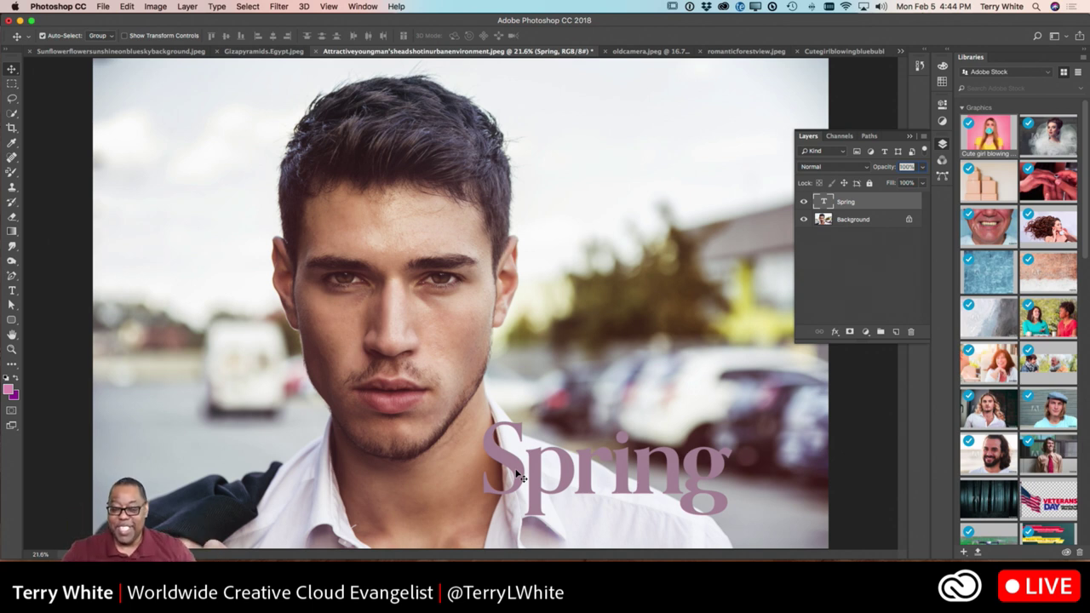
pyautogui.moveTo(591, 475); pyautogui.dragTo(641, 95)
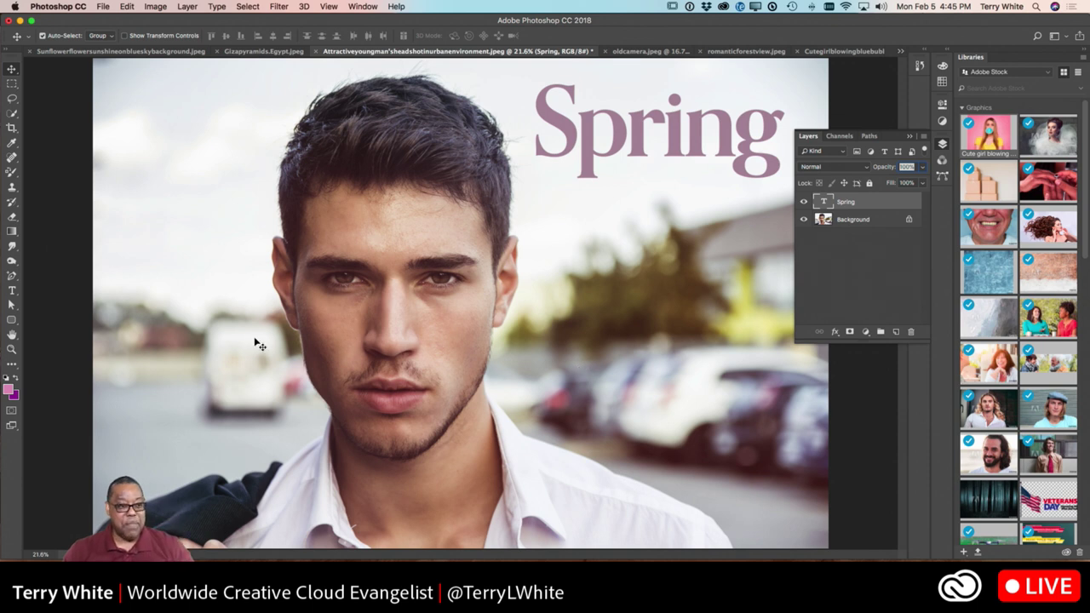
# - Start a new horizontal text layer left of the man's head reading "This will be the spring of all springs."
pyautogui.click(13, 292)
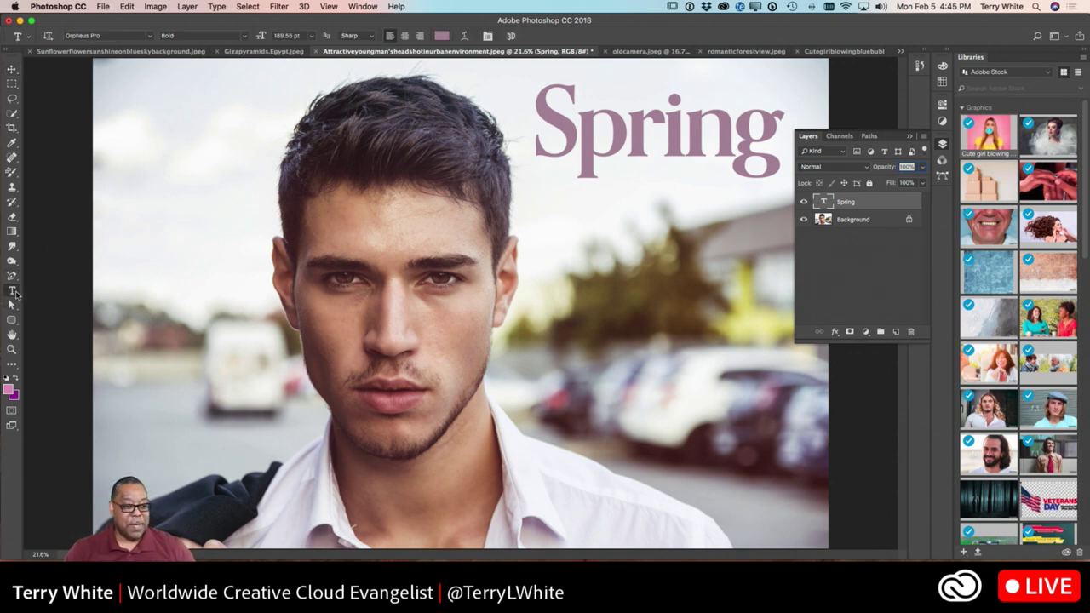
pyautogui.click(141, 226)
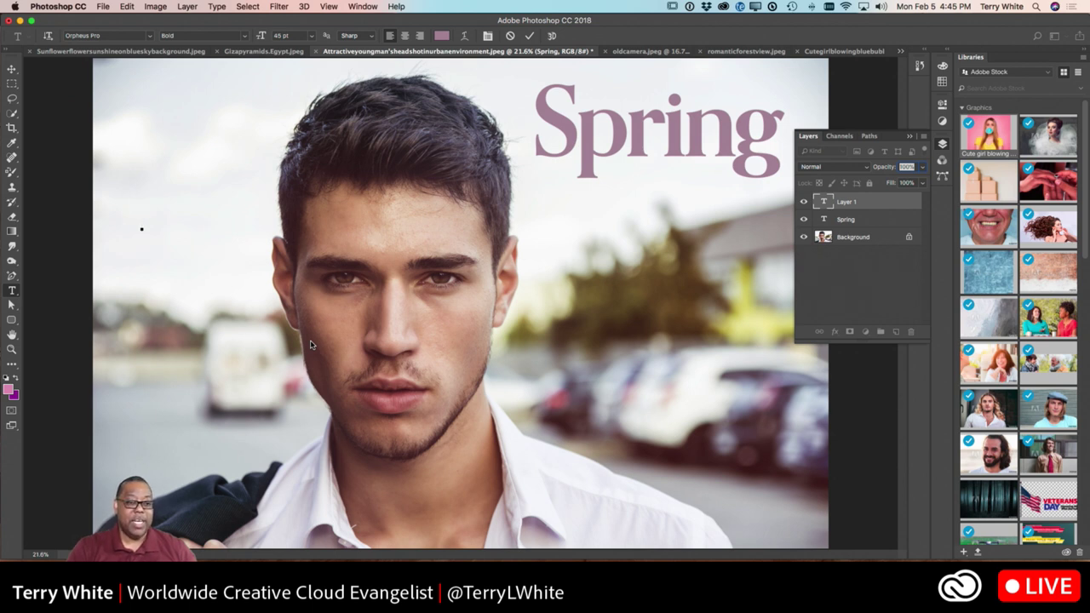
pyautogui.write('This')
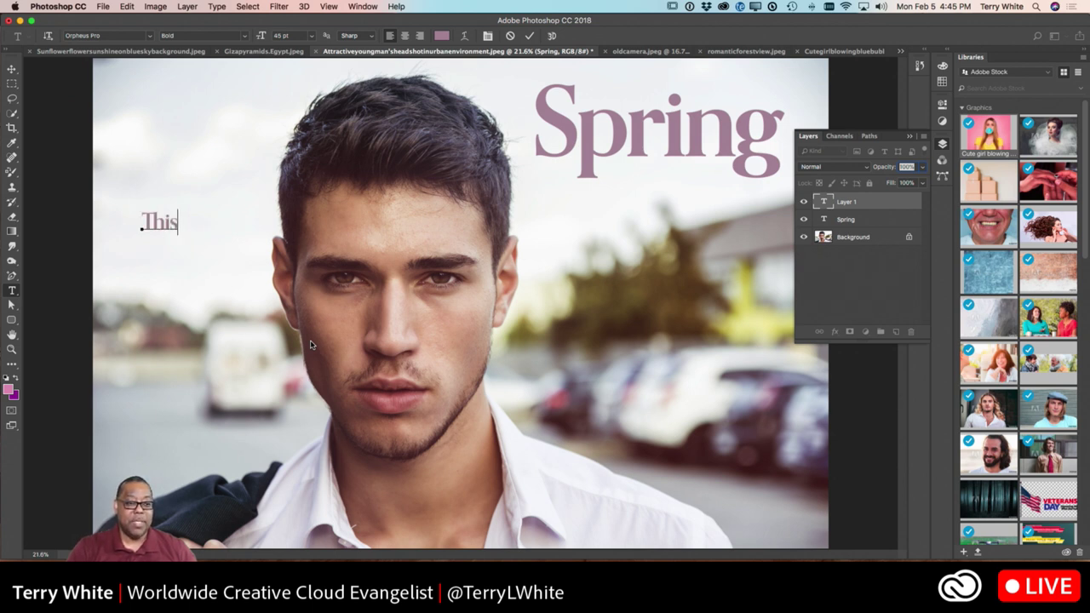
pyautogui.write(' will be the')
pyautogui.press('Return')
pyautogui.write('the spr')
pyautogui.press('BackSpace')
pyautogui.press('BackSpace')
pyautogui.press('BackSpace')
pyautogui.write('sprin')
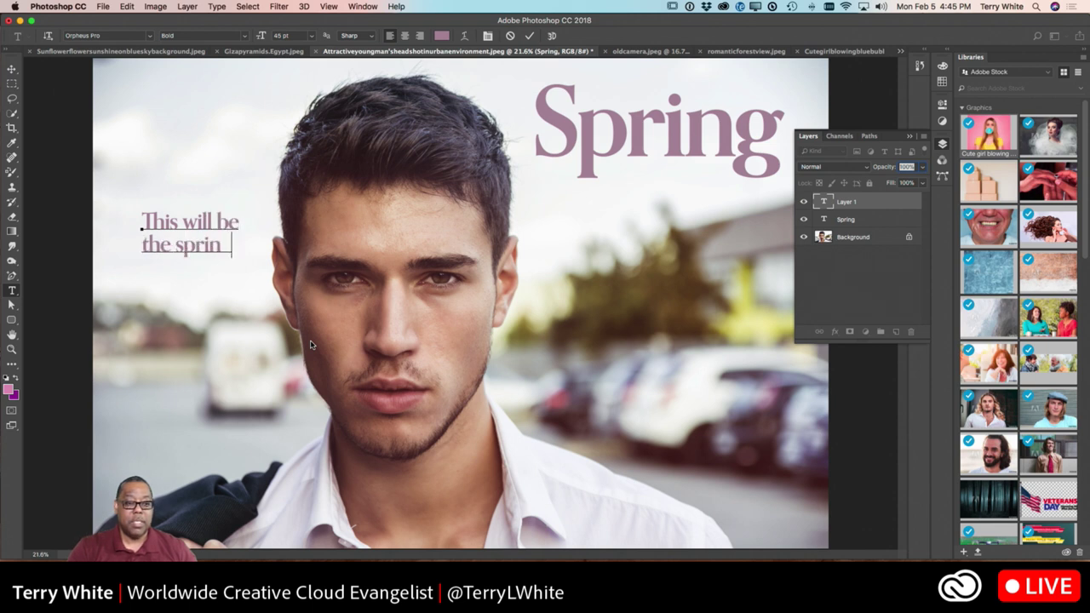
pyautogui.write('g of all s')
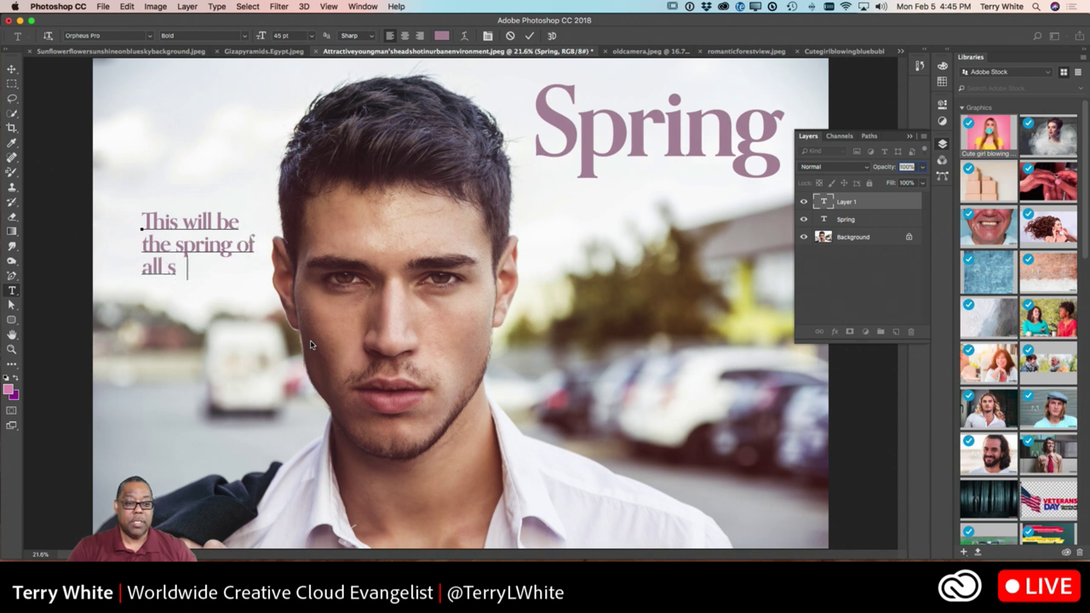
pyautogui.write('pringsBec')
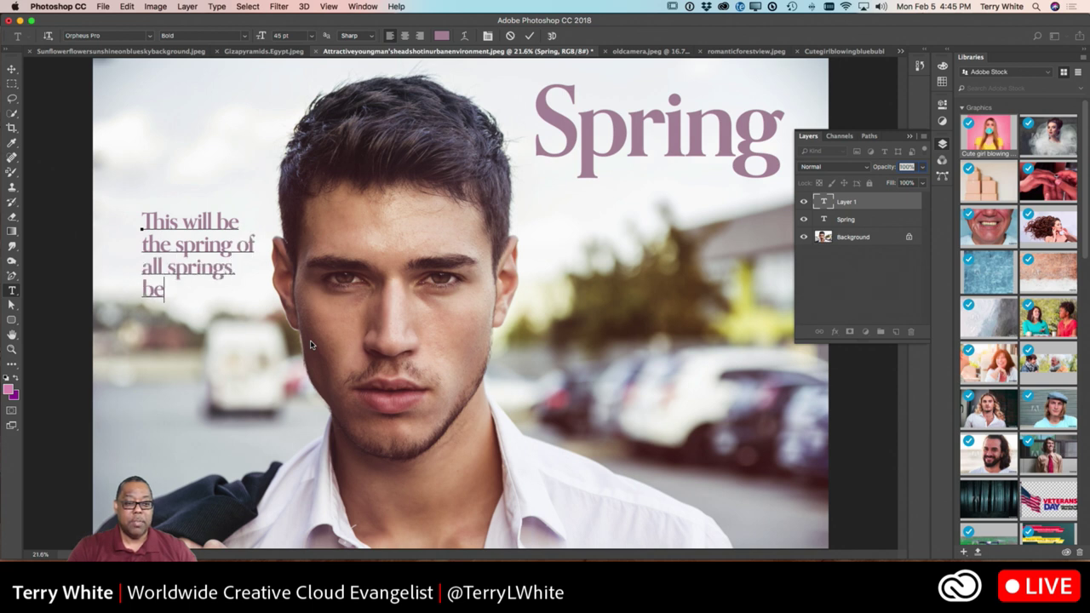
# - Continue the paragraph with "Because I'm ready" and commit the text
pyautogui.press('BackSpace')
pyautogui.press('BackSpace')
pyautogui.press('BackSpace')
pyautogui.write('Becau')
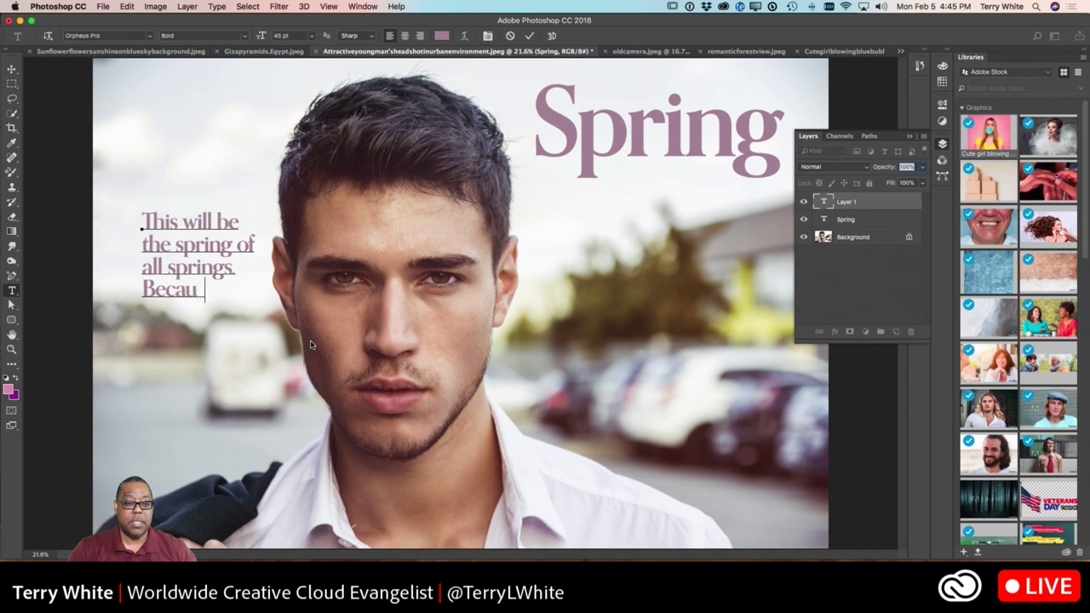
pyautogui.write("se I'm re")
pyautogui.press('BackSpace')
pyautogui.press('BackSpace')
pyautogui.write('ready')
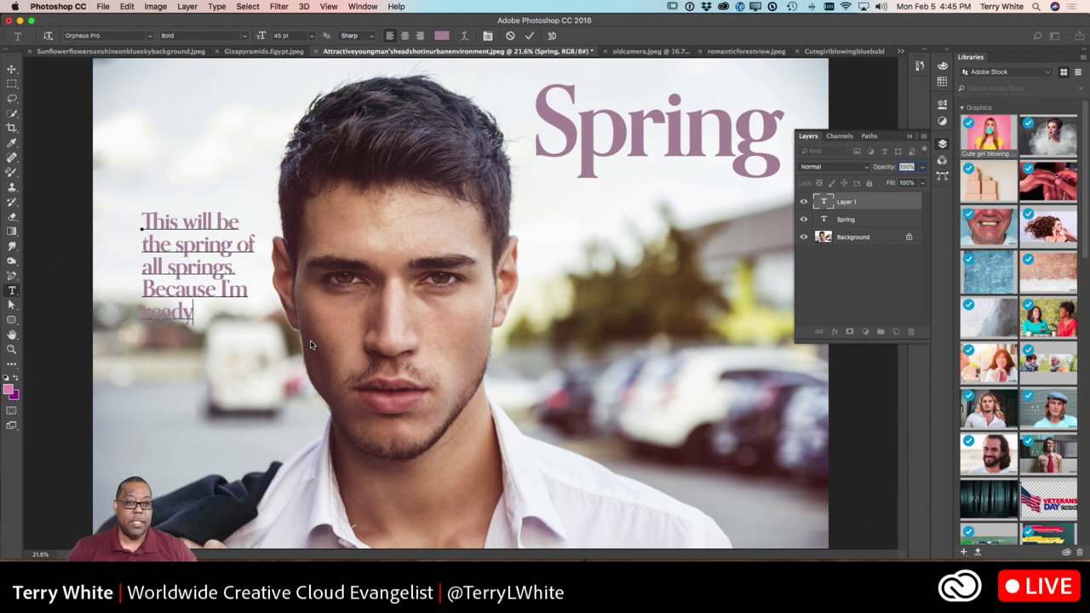
pyautogui.click(529, 35)
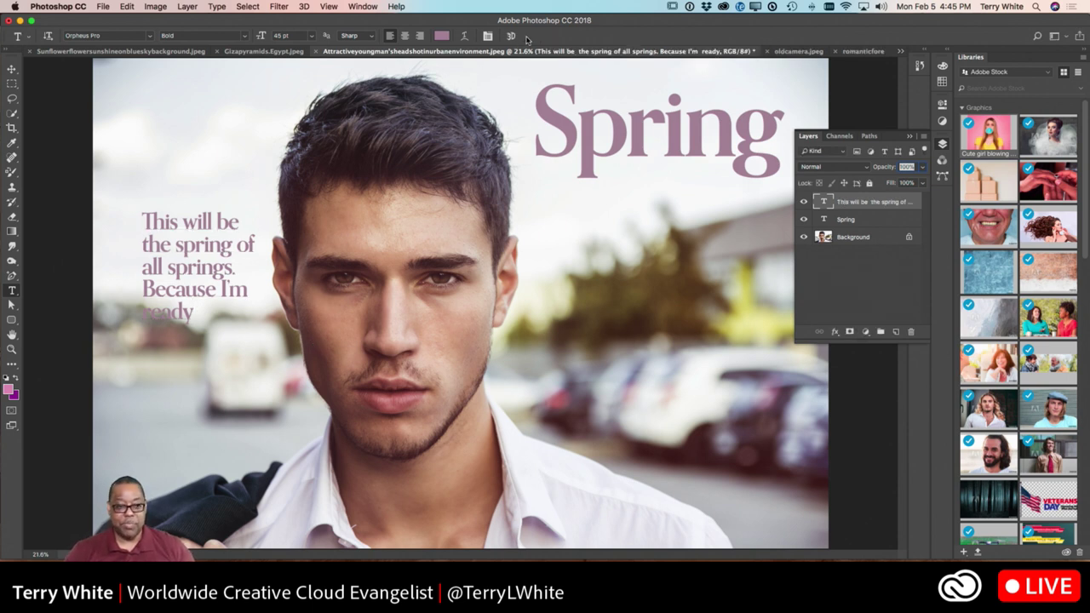
# - Move the paragraph from the left of the man's head to just beneath the word "Spring"
pyautogui.click(11, 71)
pyautogui.moveTo(166, 253); pyautogui.dragTo(149, 202)
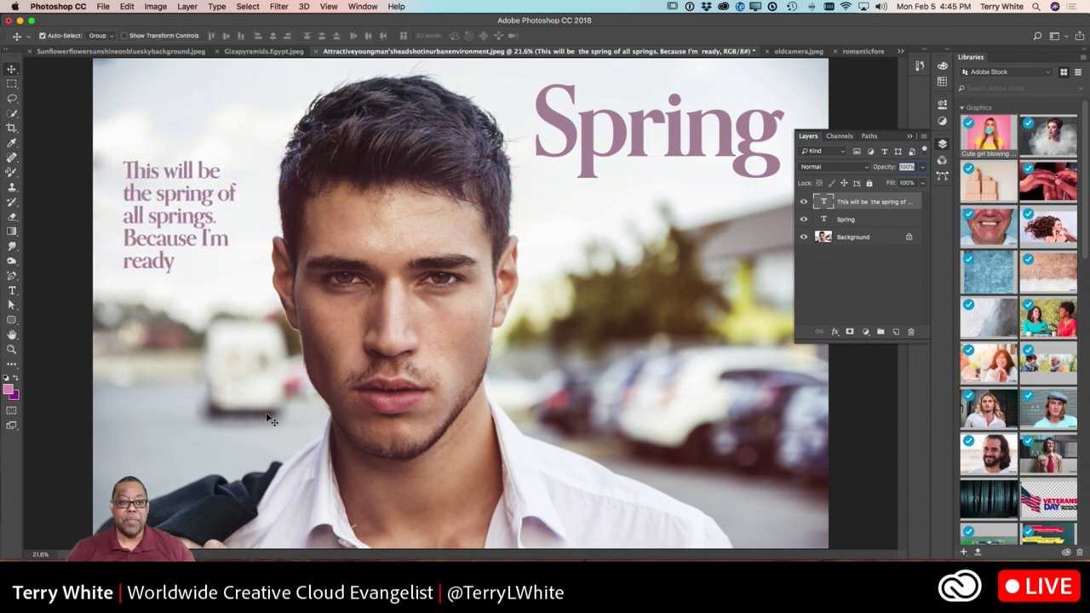
pyautogui.moveTo(187, 236); pyautogui.dragTo(644, 238)
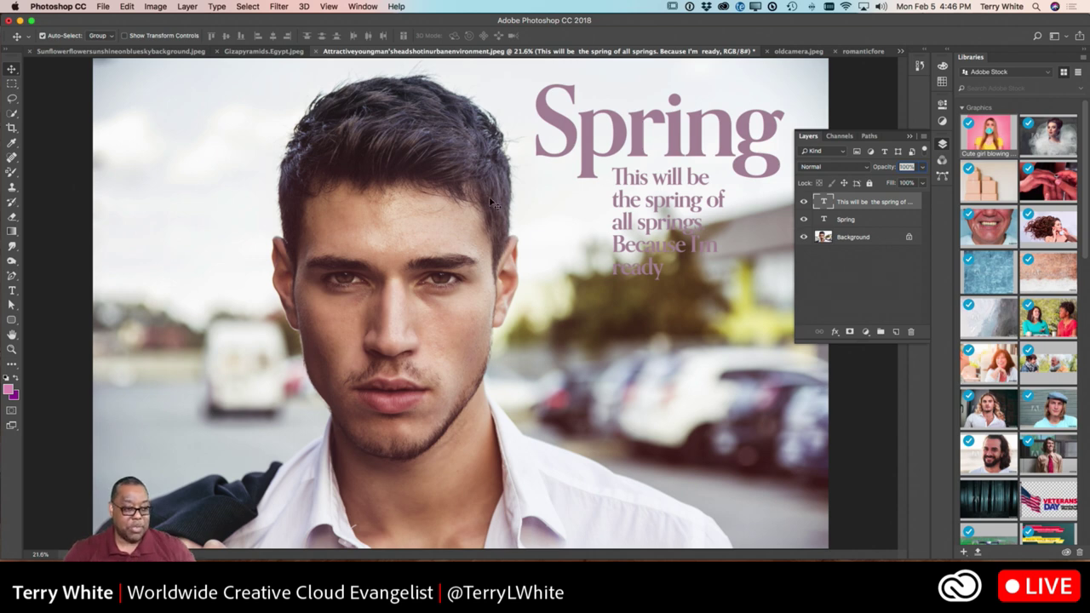
# - Add the word "VERTICAL" with the Vertical Type tool and place it beneath the "S" of "Spring"
pyautogui.click(13, 290)
pyautogui.rightClick(14, 293)
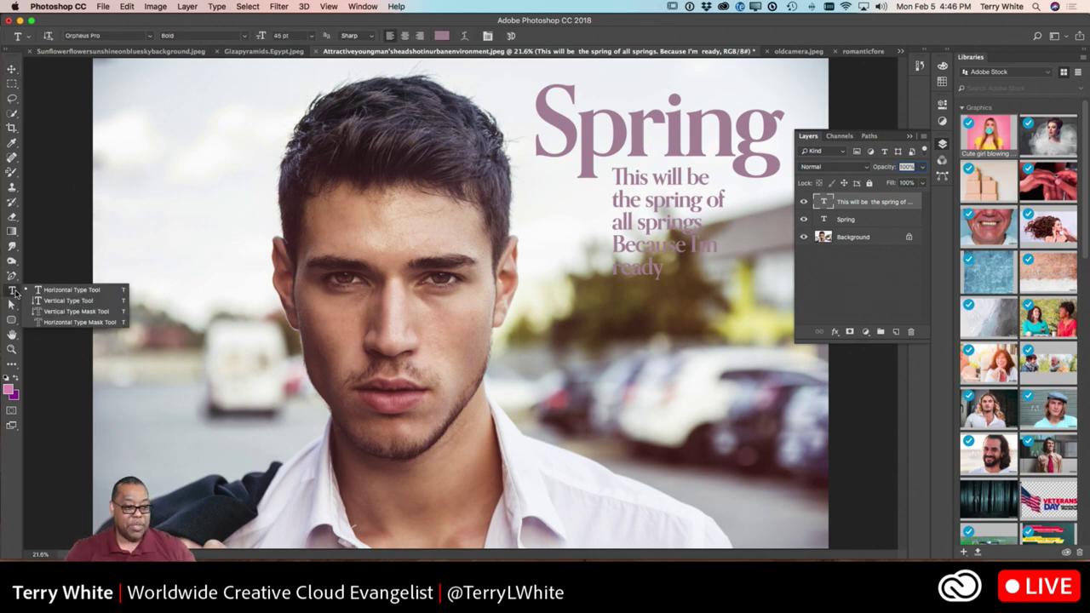
pyautogui.click(58, 303)
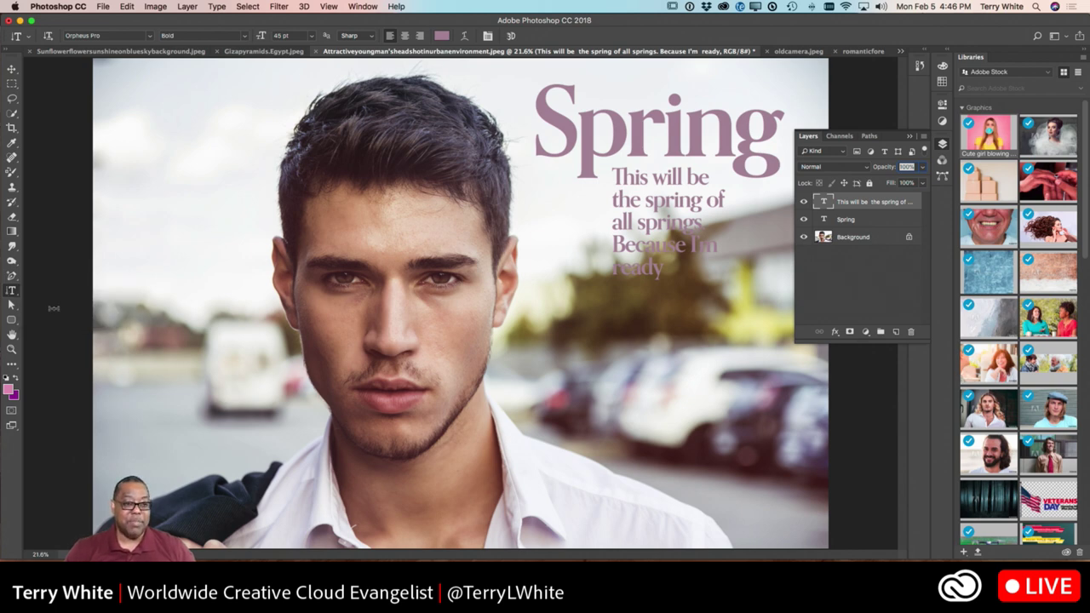
pyautogui.click(171, 179)
pyautogui.write('VERTICAL')
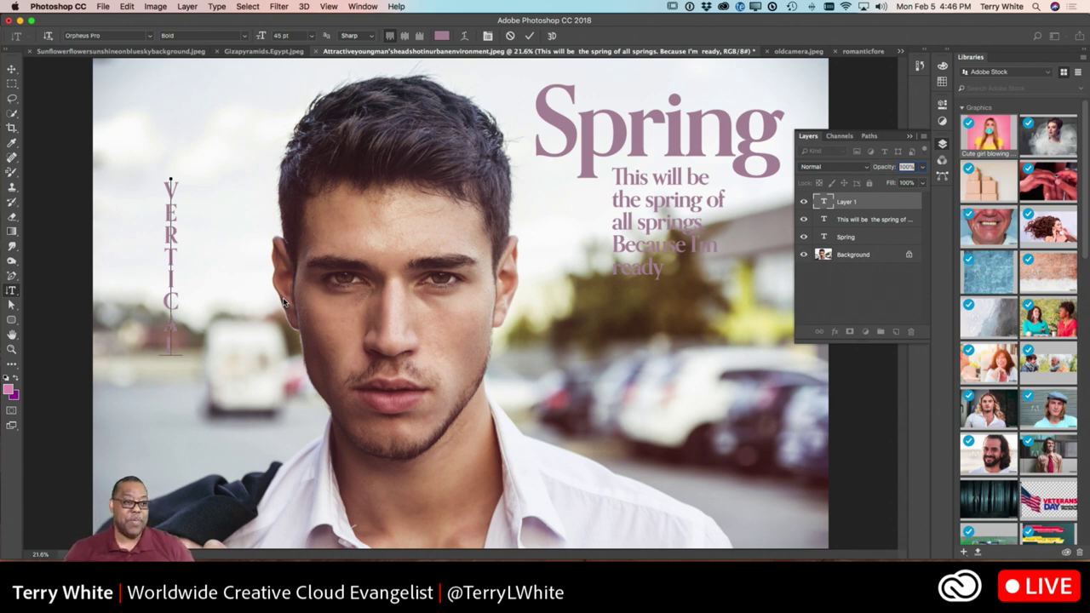
pyautogui.click(11, 71)
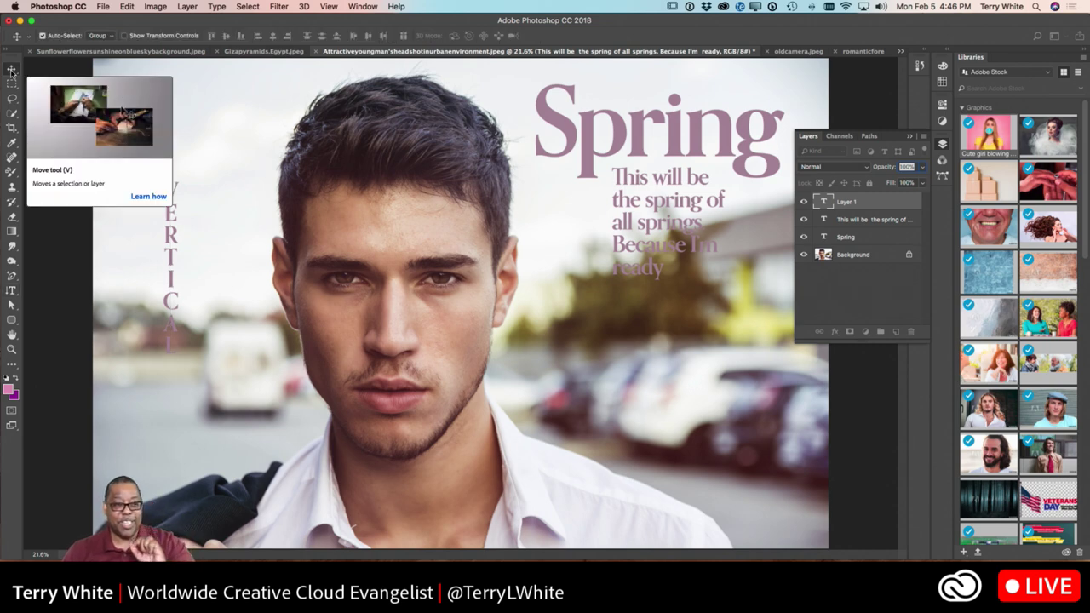
pyautogui.moveTo(167, 233); pyautogui.dragTo(545, 220)
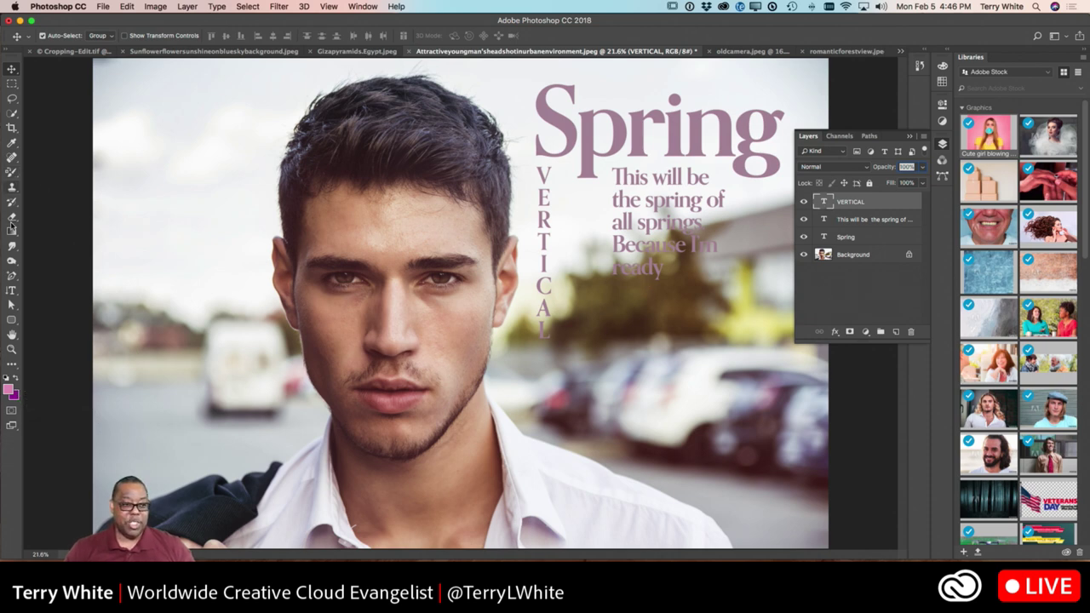
# - Color the "VERTICAL" text with the skin tone #dbab93 sampled from the man's cheek and set its font style to Italic
pyautogui.click(12, 290)
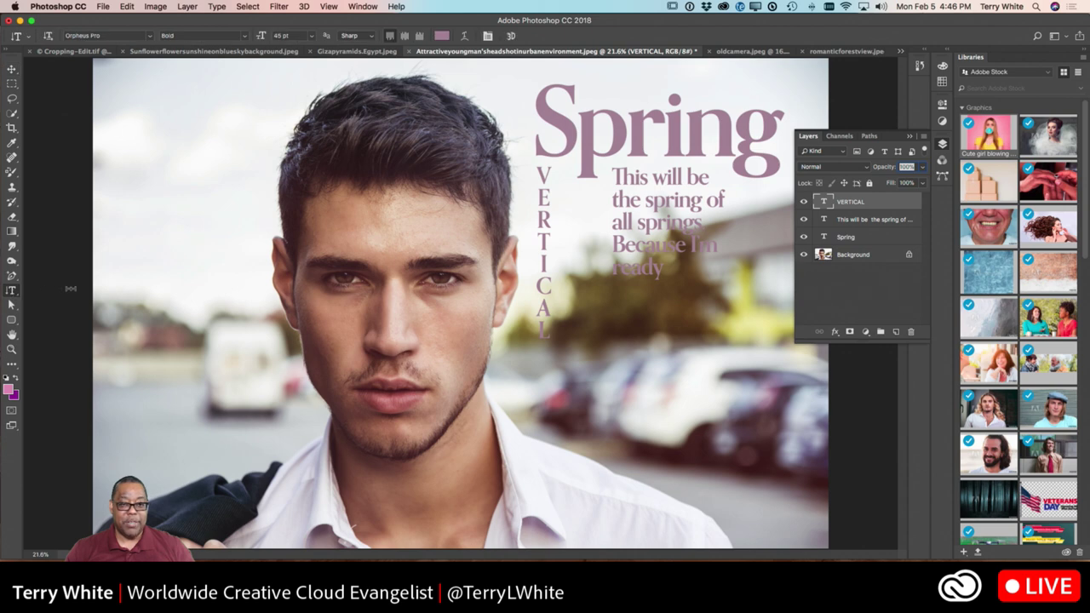
pyautogui.click(441, 35)
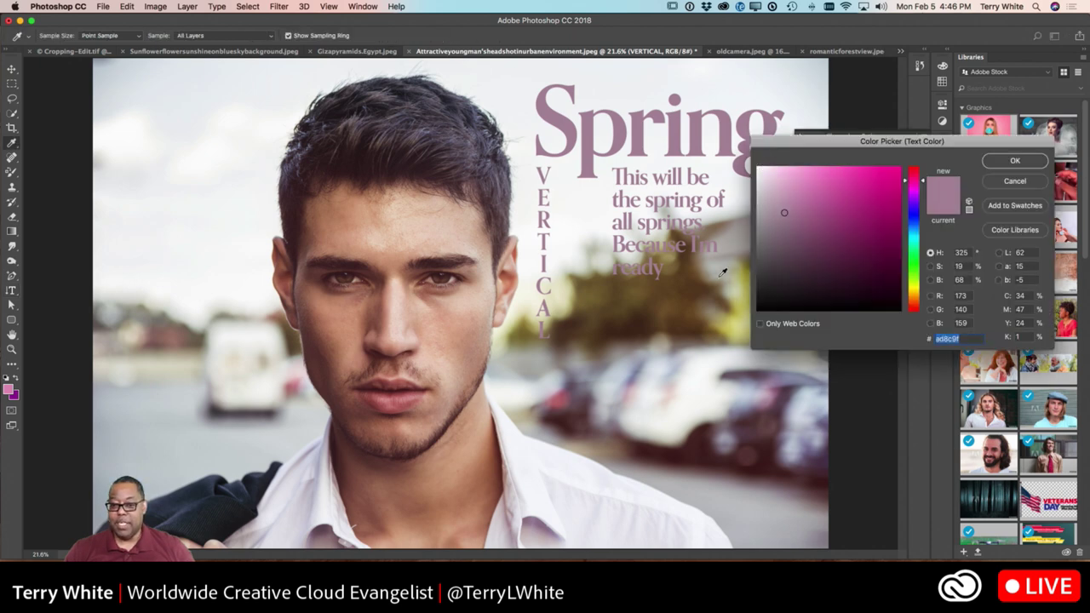
pyautogui.click(733, 318)
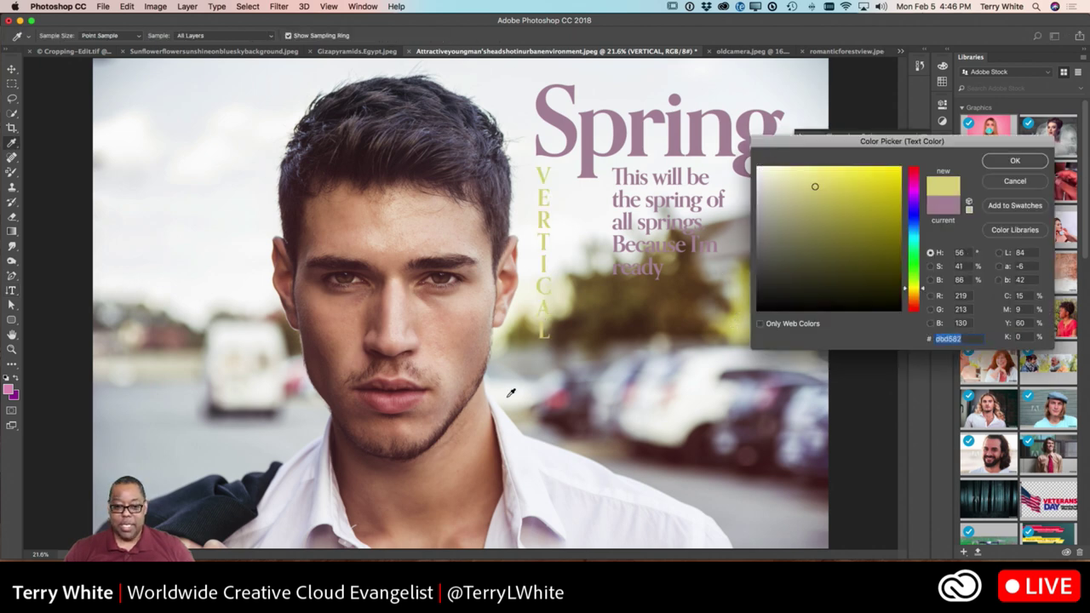
pyautogui.click(468, 347)
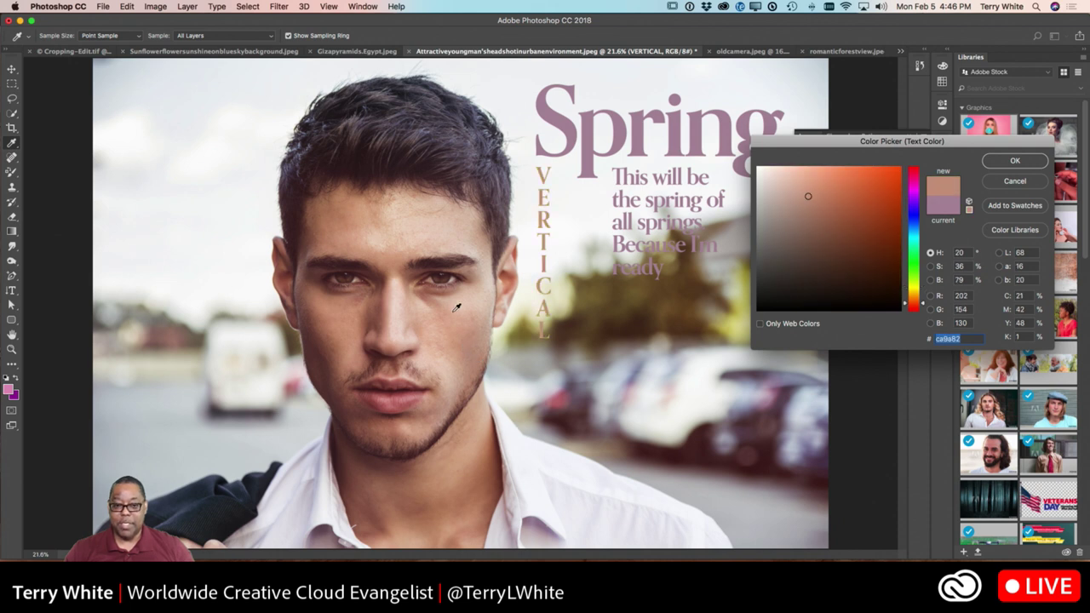
pyautogui.click(452, 283)
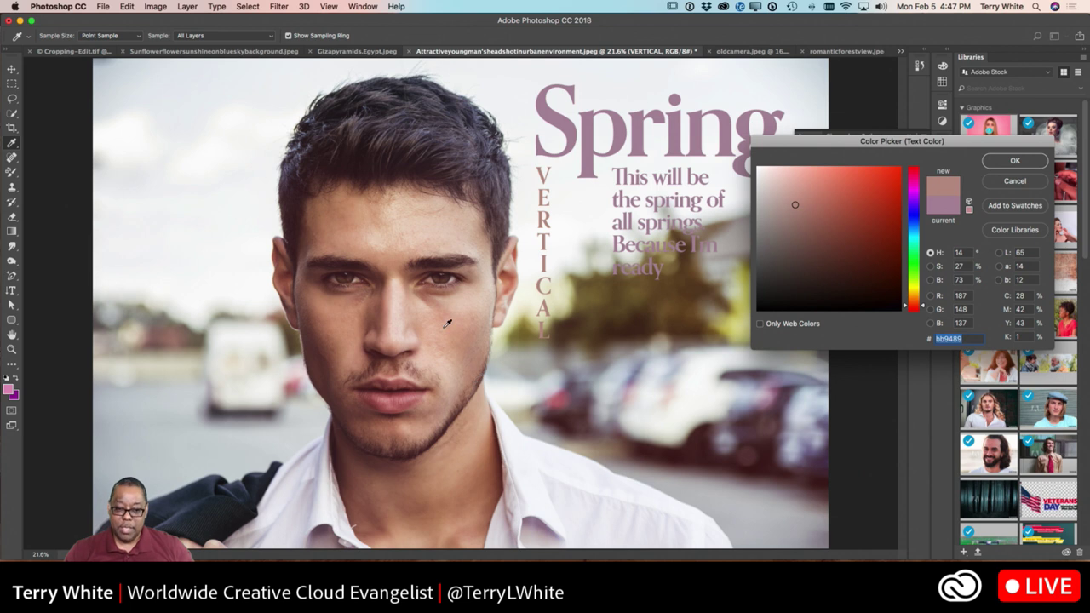
pyautogui.click(462, 306)
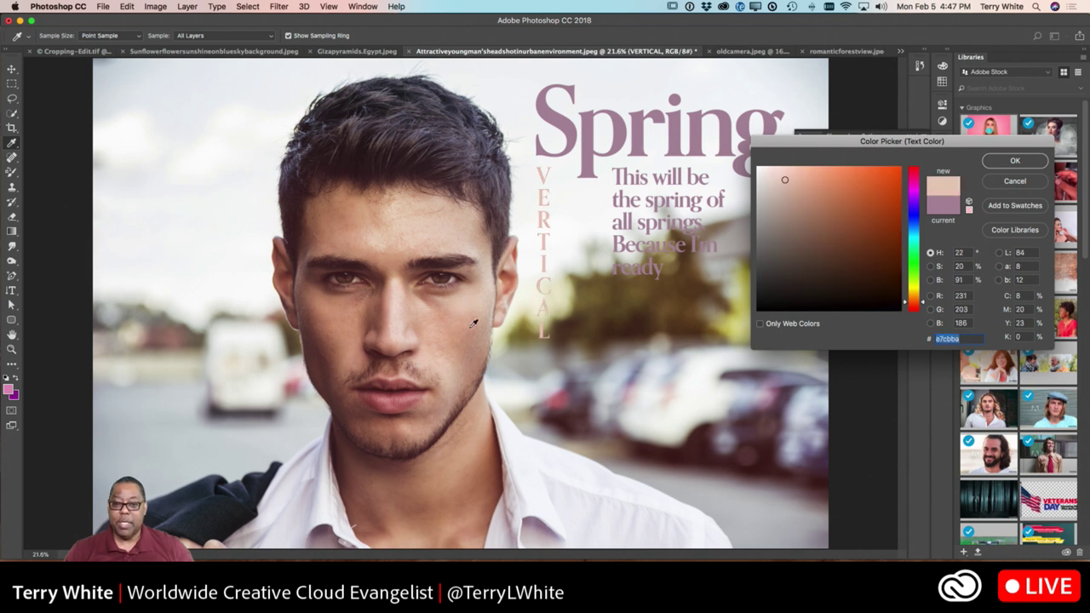
pyautogui.click(464, 329)
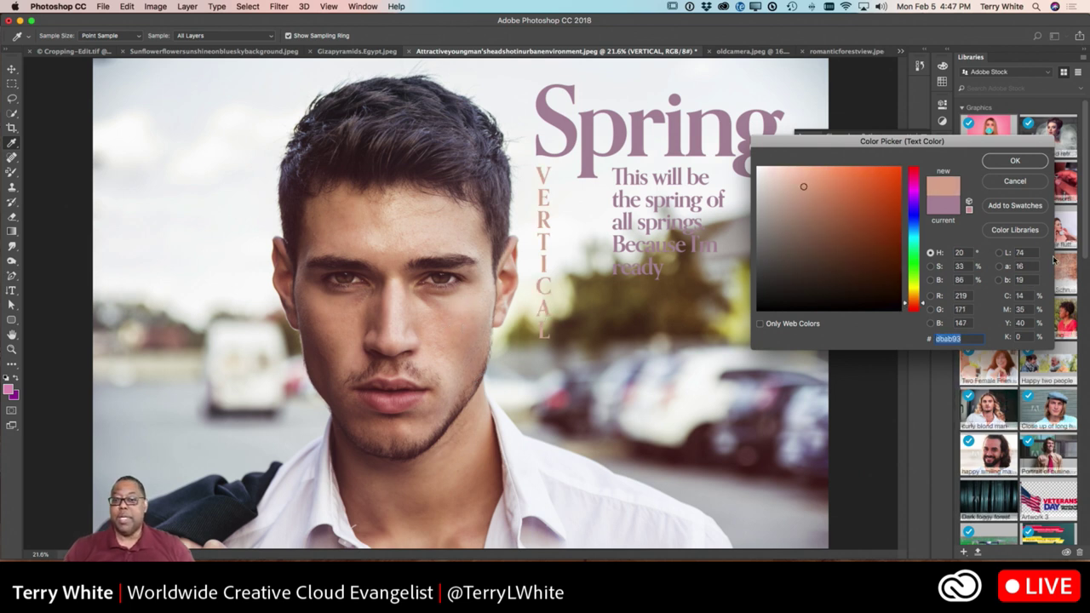
pyautogui.click(1012, 163)
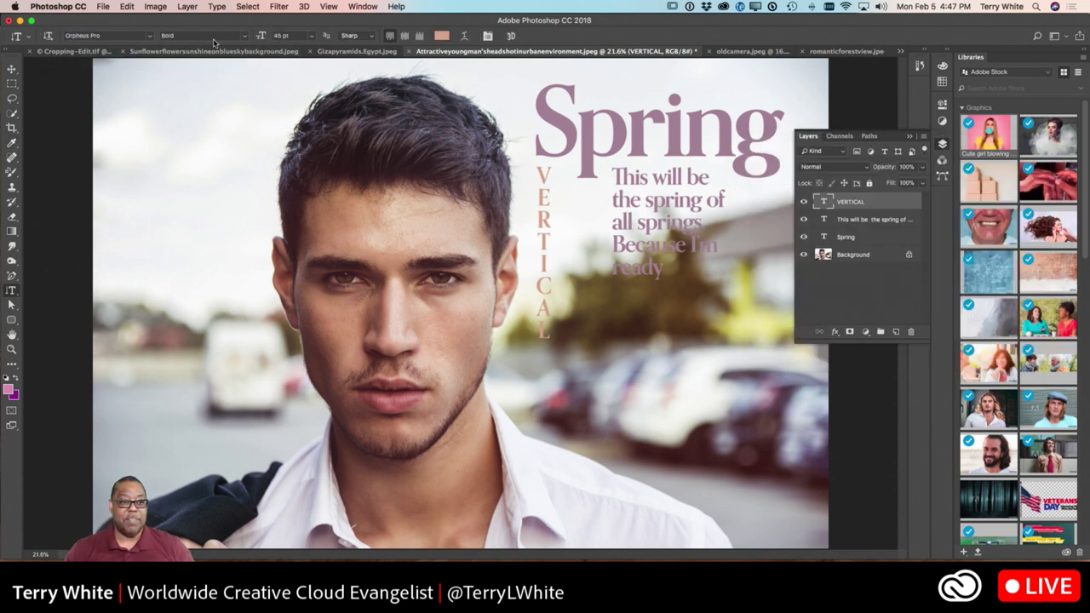
pyautogui.click(243, 36)
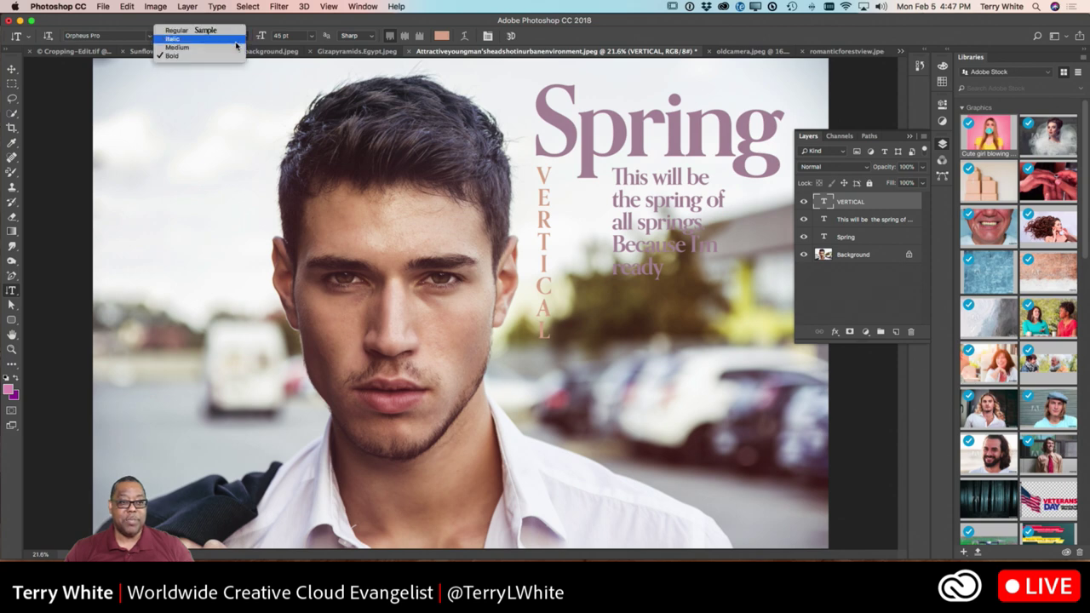
pyautogui.click(237, 40)
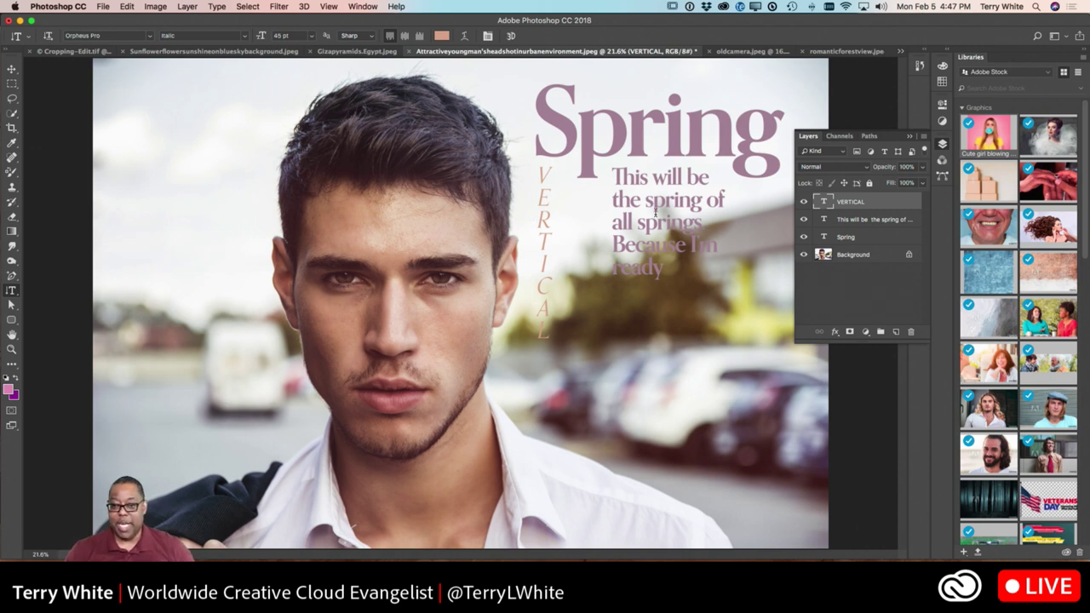
# - Switch back to the Horizontal Type tool and view the alternate glyphs for the final "g" of "Spring"
pyautogui.click(846, 221)
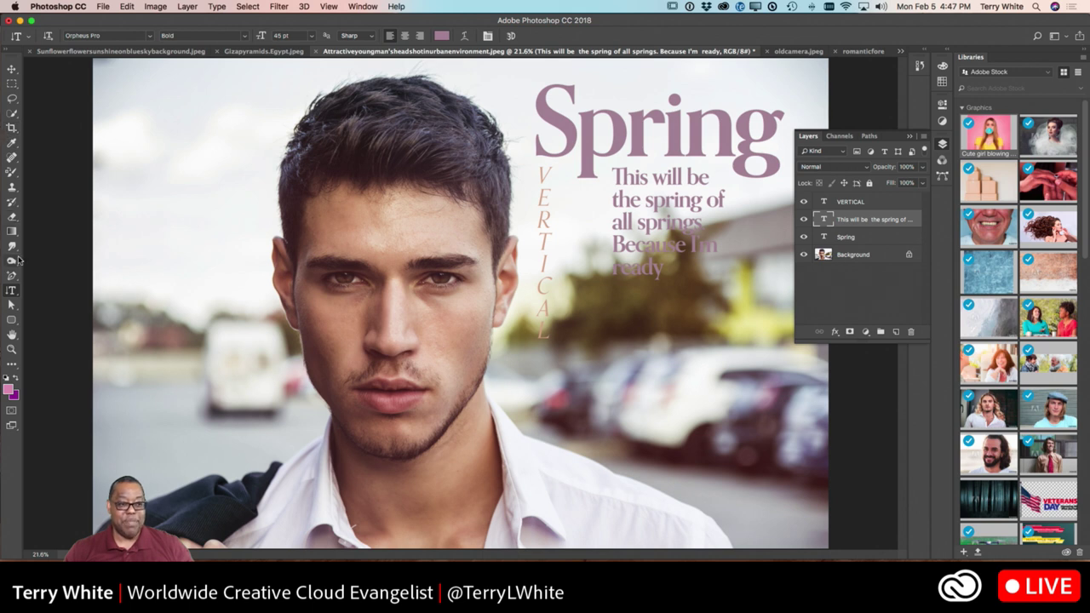
pyautogui.moveTo(11, 290); pyautogui.dragTo(47, 300)
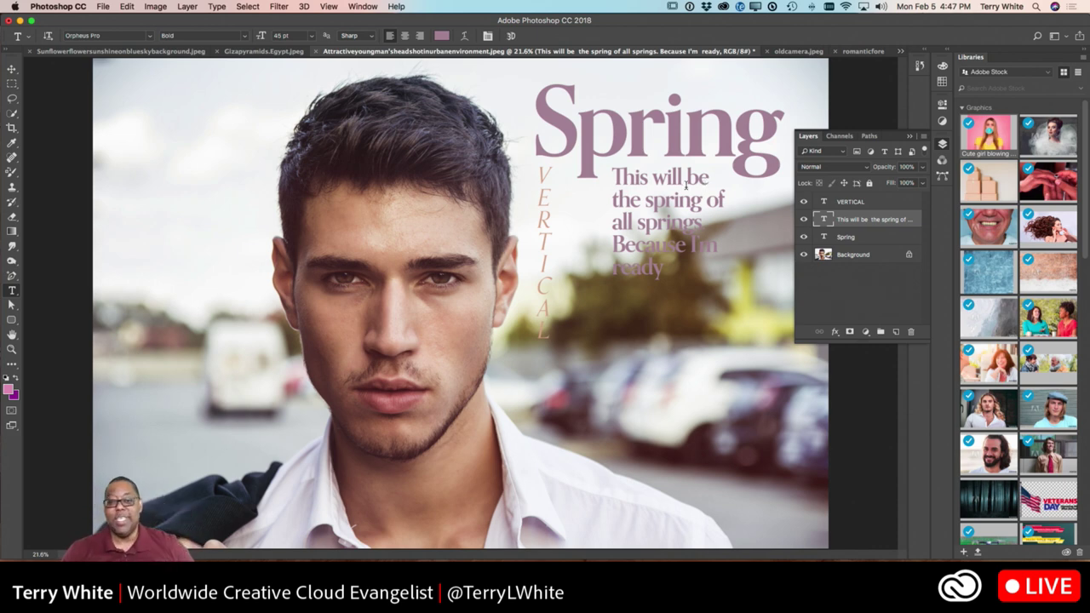
pyautogui.click(815, 237)
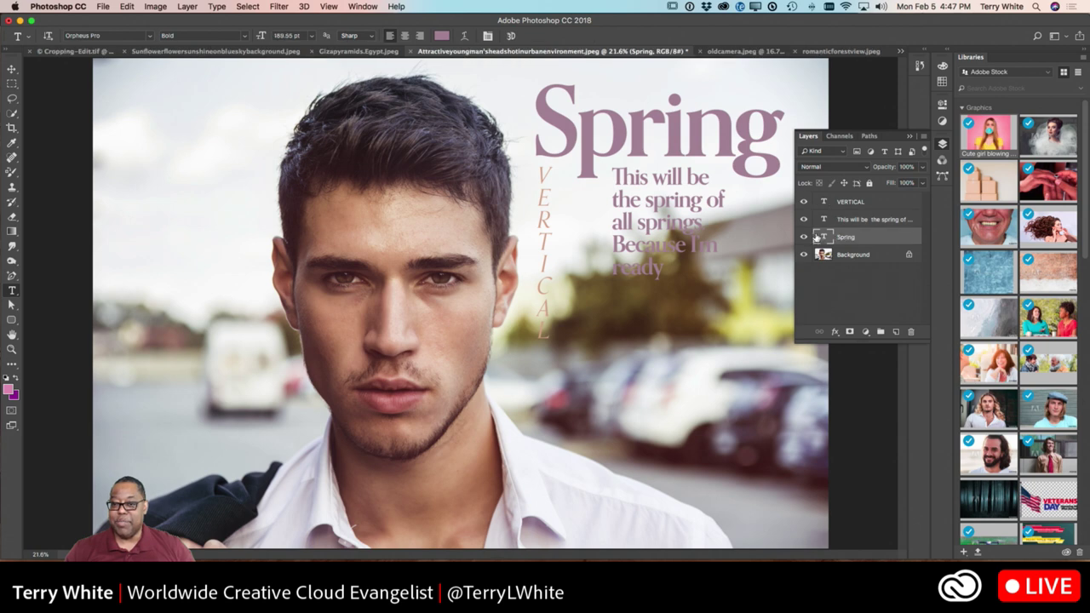
pyautogui.moveTo(744, 145); pyautogui.dragTo(779, 146)
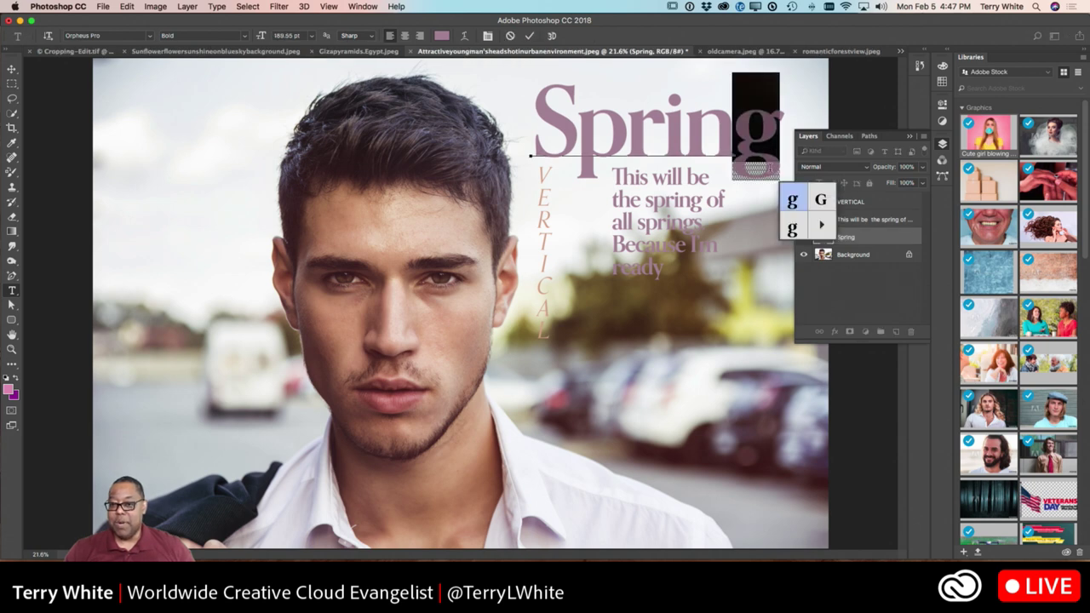
pyautogui.click(697, 138)
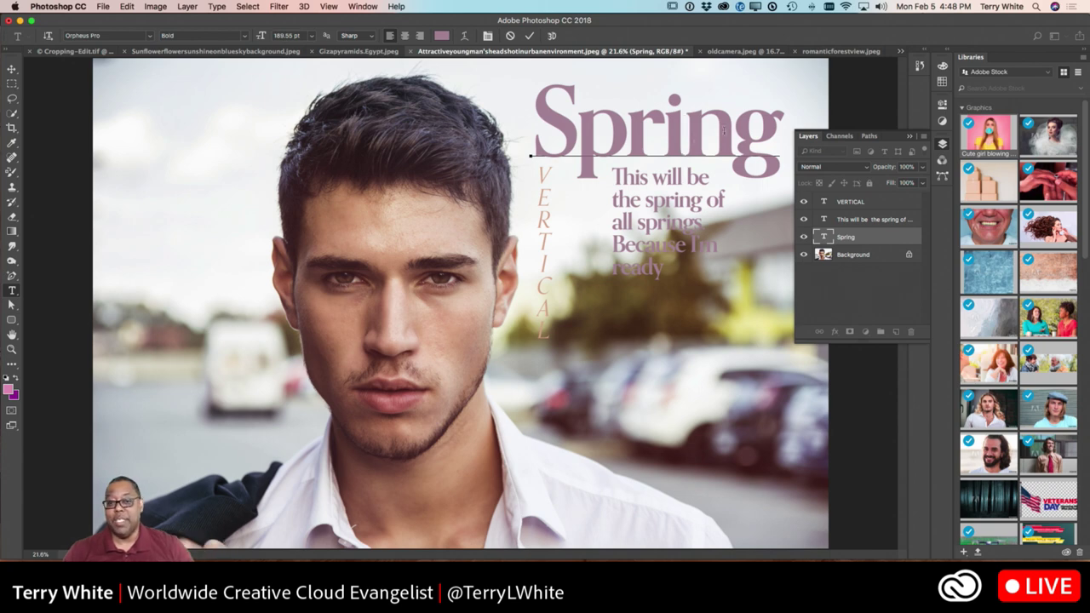
# - Try the alternate glyph on the final "g" of "Spring" and switch the letter back to its default form
pyautogui.moveTo(781, 145); pyautogui.dragTo(757, 141)
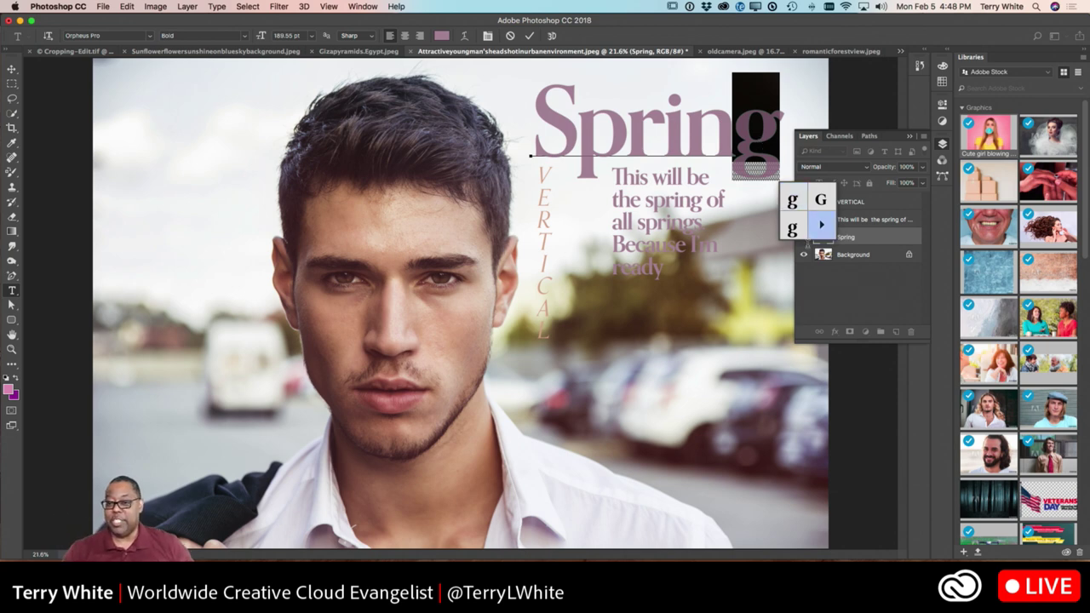
pyautogui.click(792, 228)
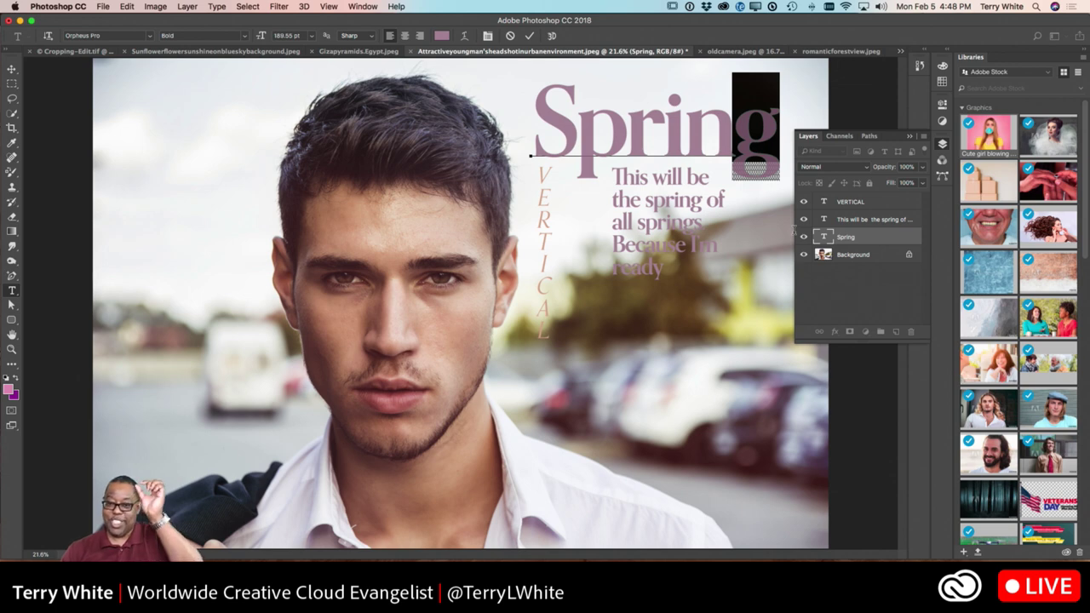
pyautogui.moveTo(770, 155)
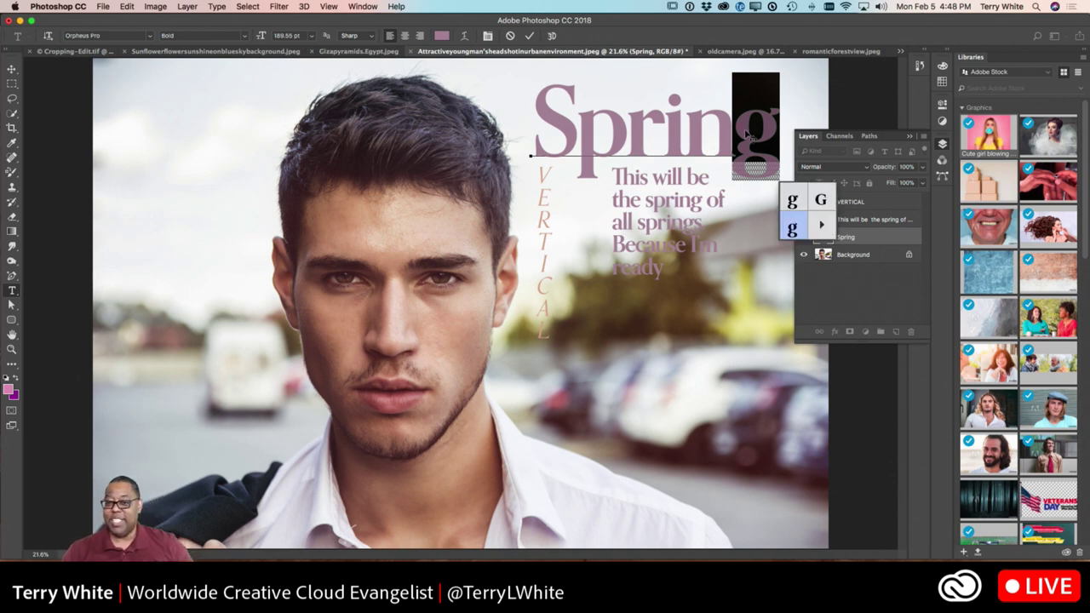
pyautogui.click(793, 201)
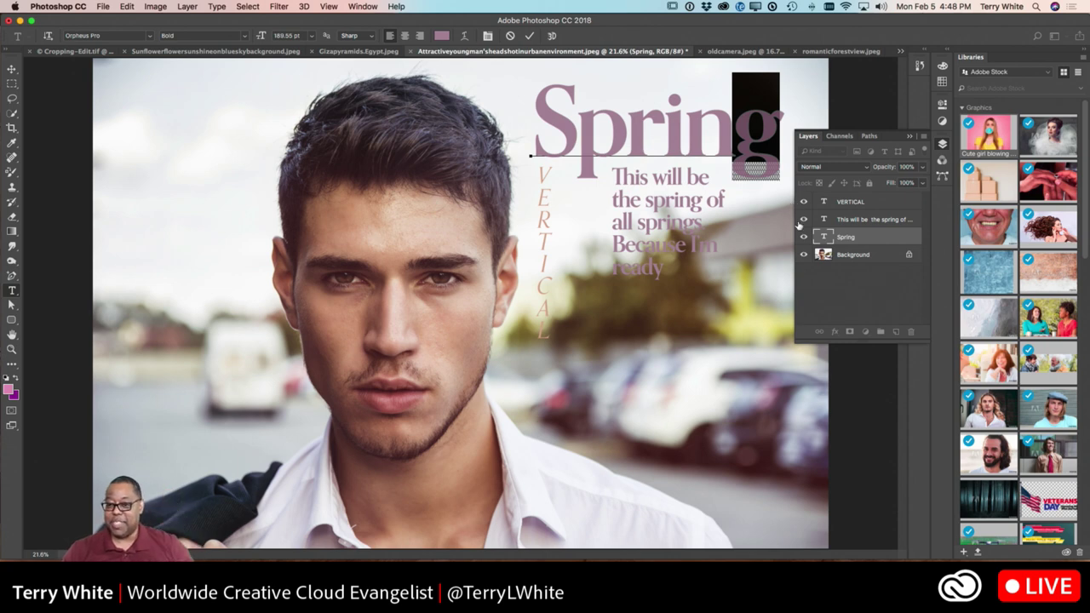
# - Check the "g", "S" and "r" of "Spring" for available alternate glyphs
pyautogui.moveTo(768, 163)
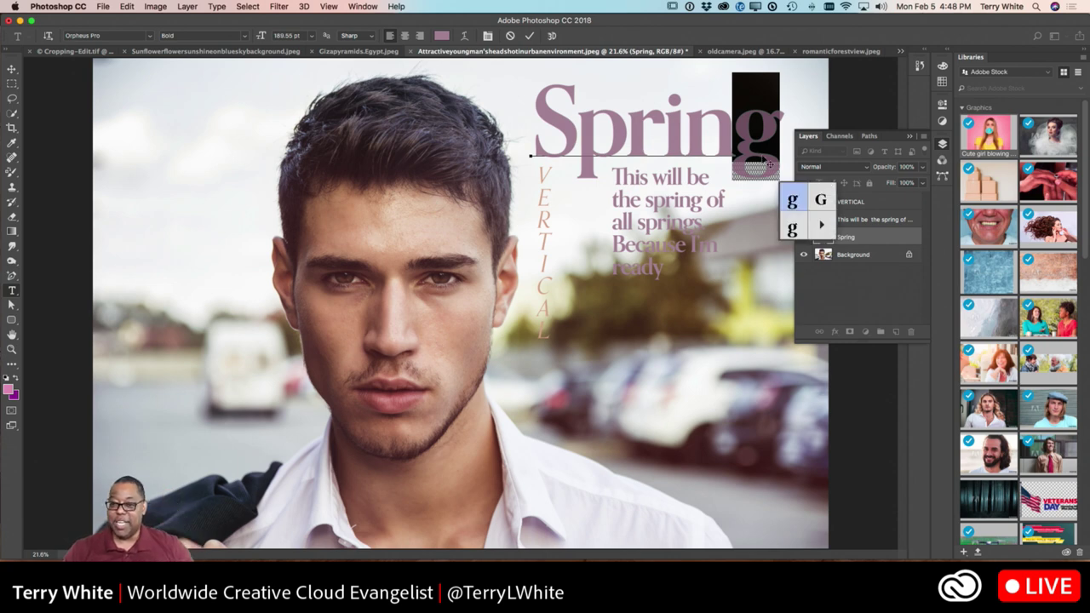
pyautogui.click(797, 229)
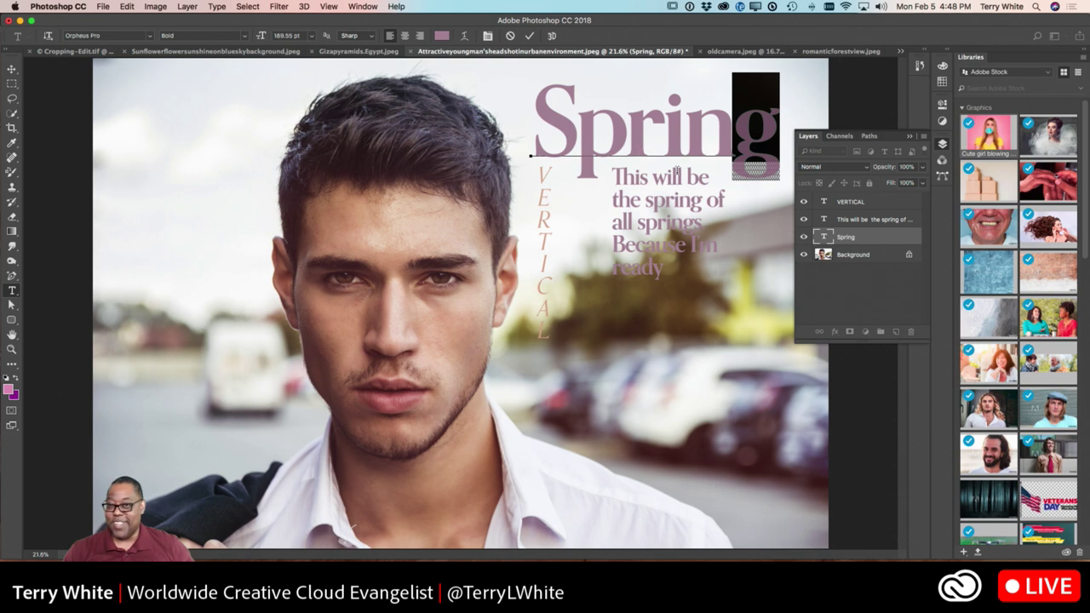
pyautogui.moveTo(574, 132); pyautogui.dragTo(547, 130)
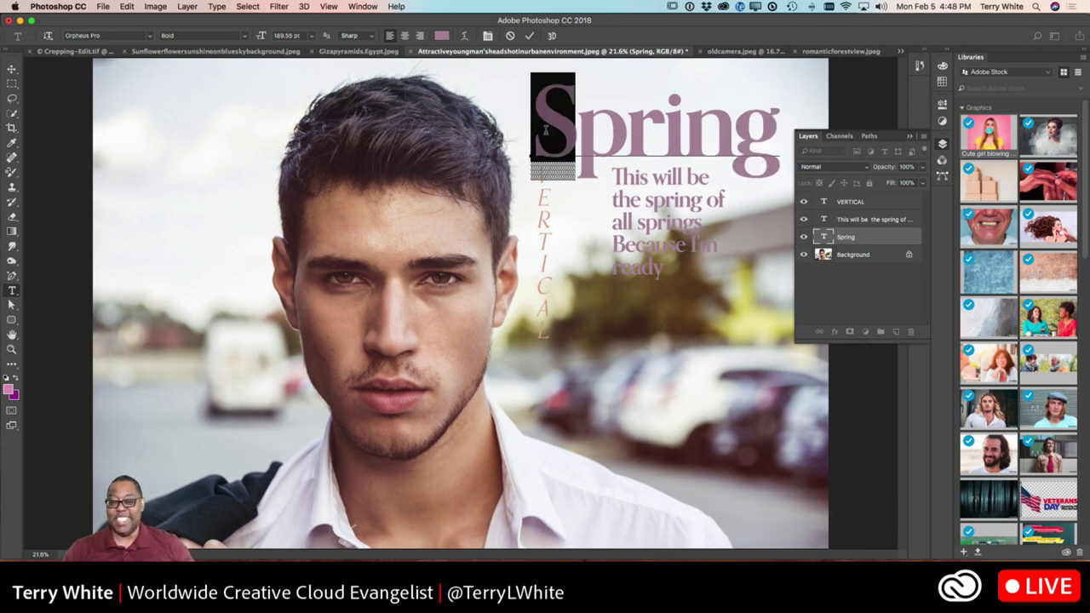
pyautogui.click(617, 198)
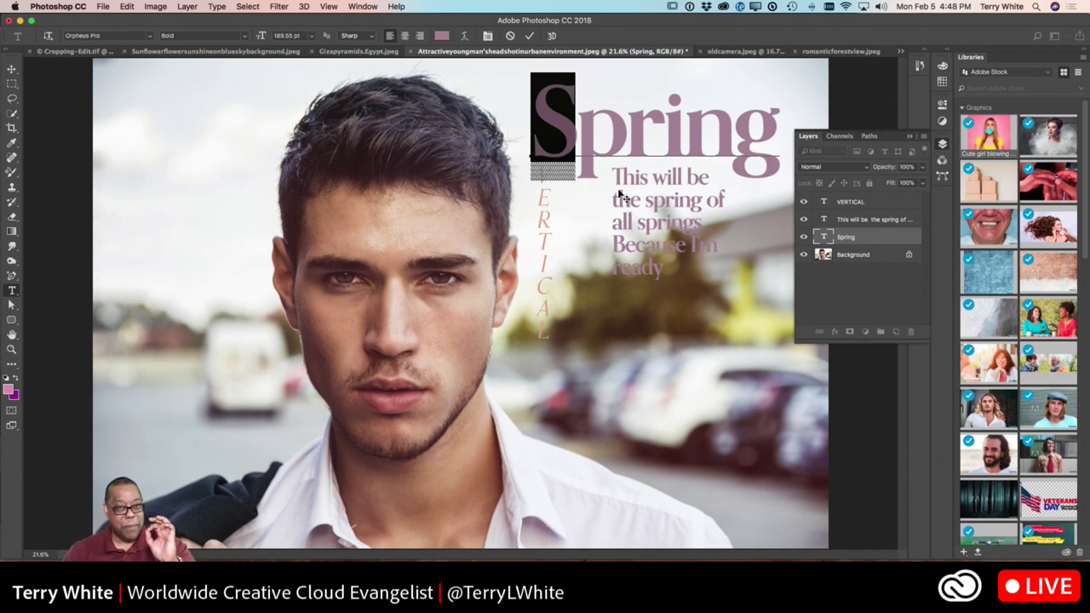
pyautogui.click(656, 119)
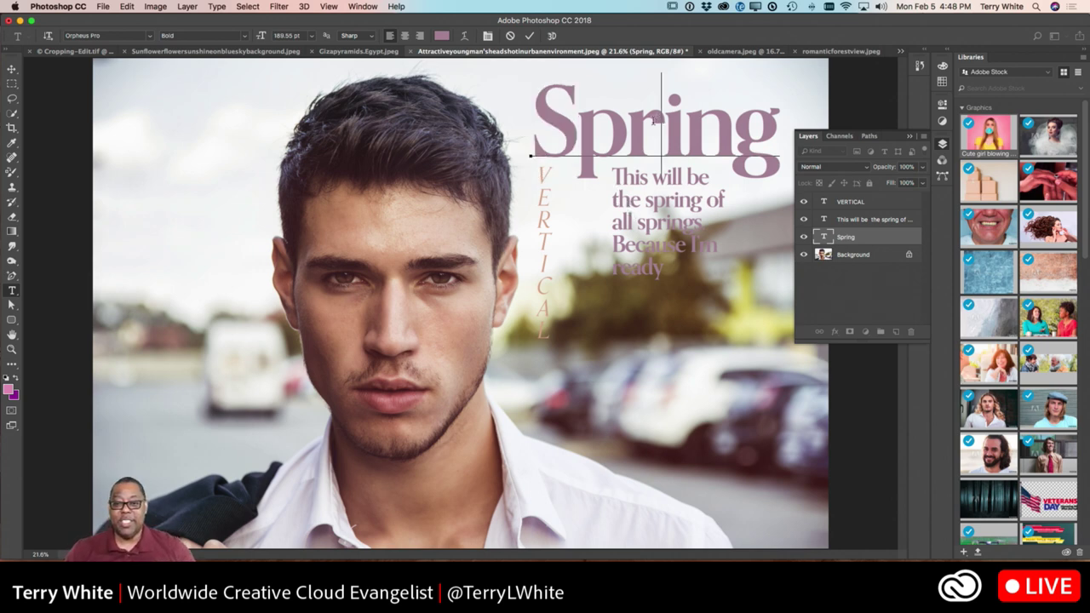
pyautogui.hotkey('shift', 'Left')
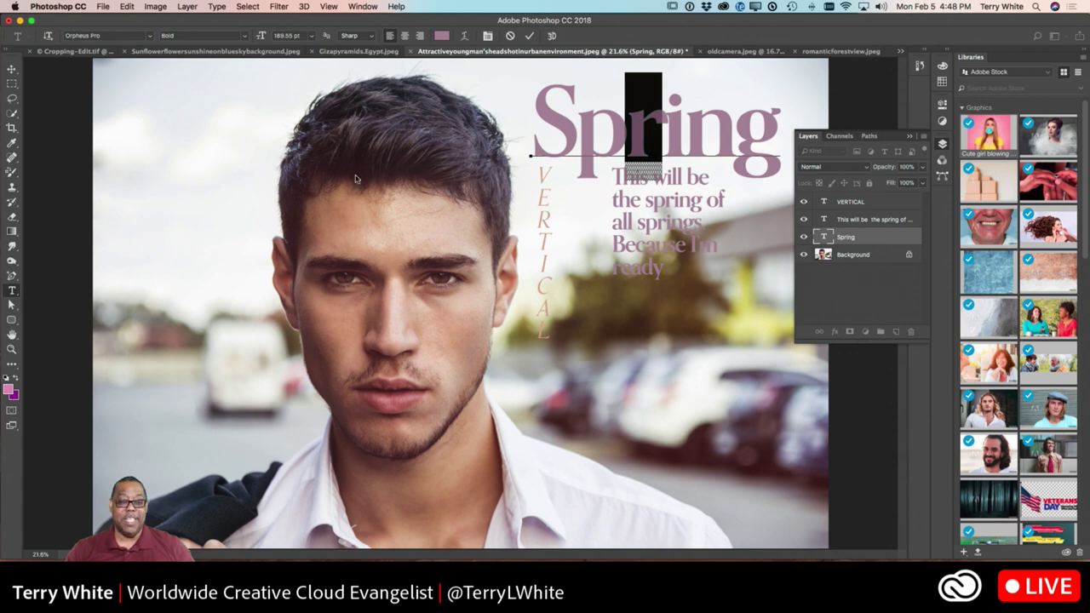
pyautogui.click(174, 171)
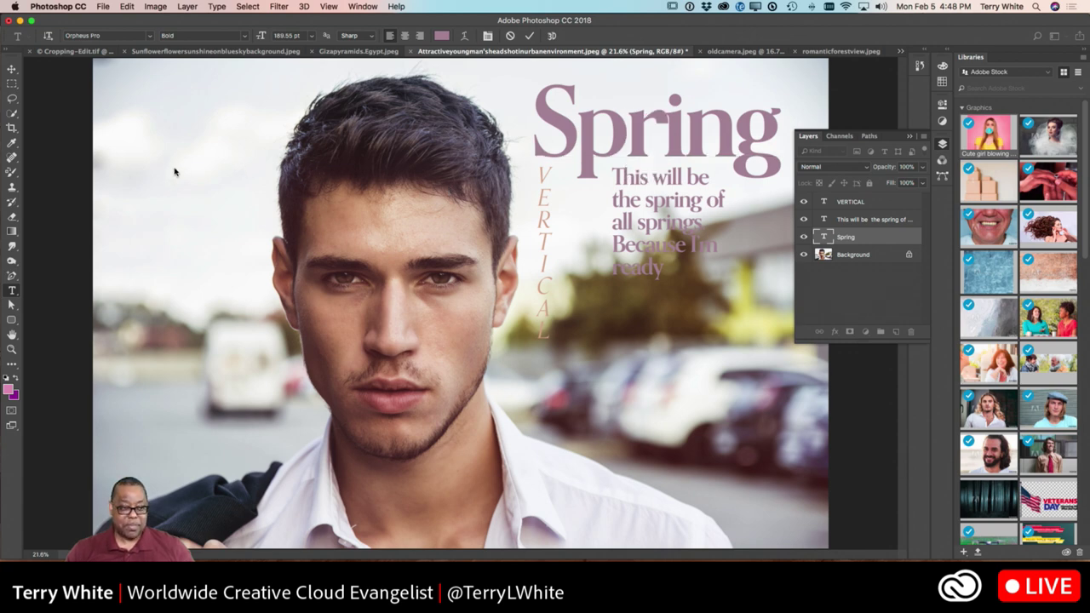
# - Draw a paragraph text box in the pale sky beside the man's head and enter "Bickem Script Pro"
pyautogui.moveTo(127, 167); pyautogui.dragTo(252, 266)
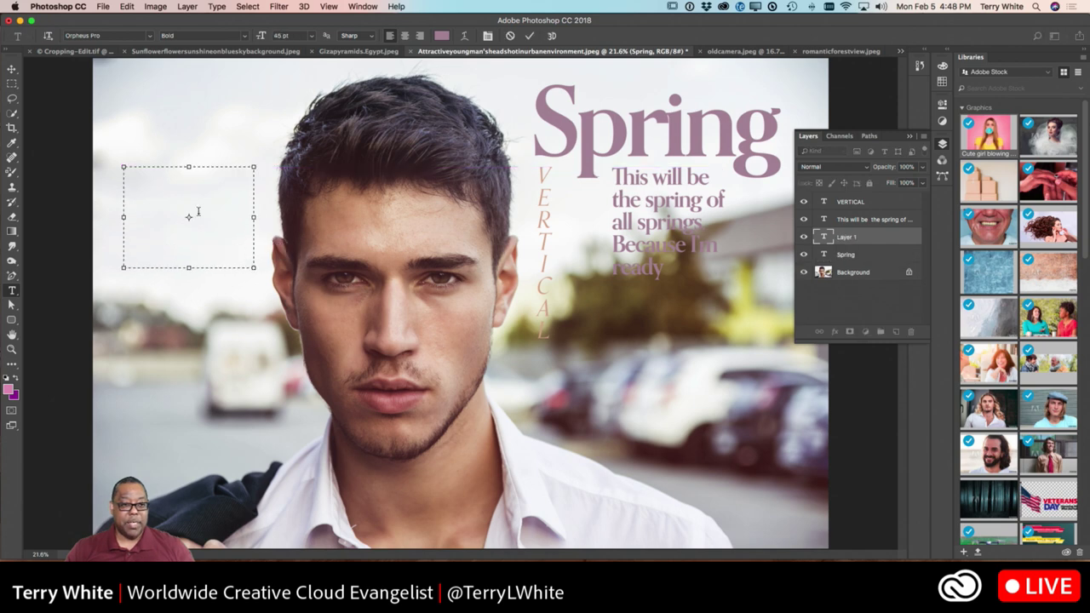
pyautogui.write('S')
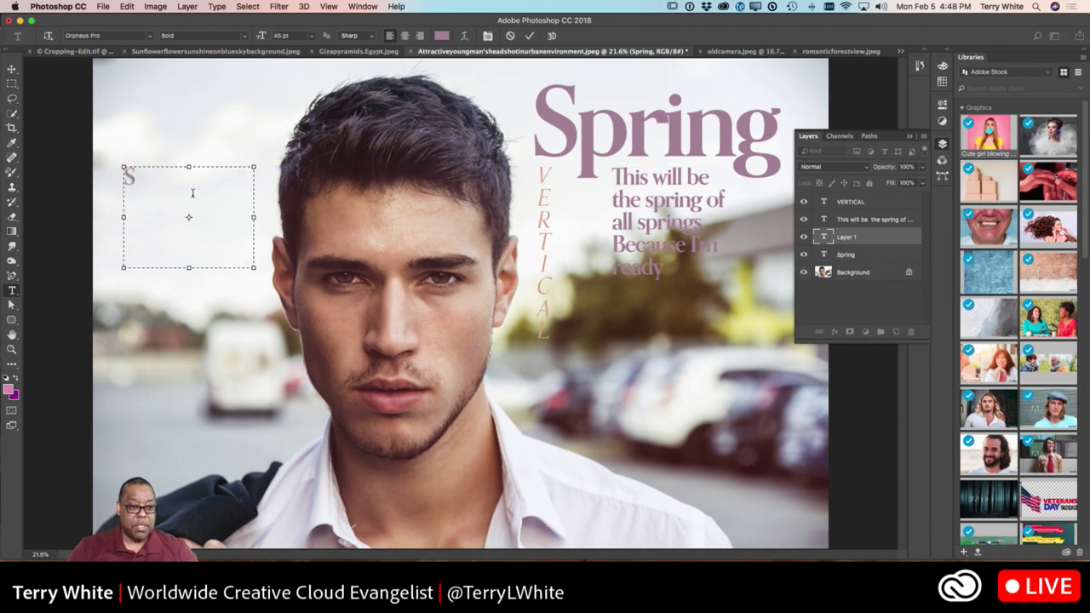
pyautogui.press('BackSpace')
pyautogui.write('Bick')
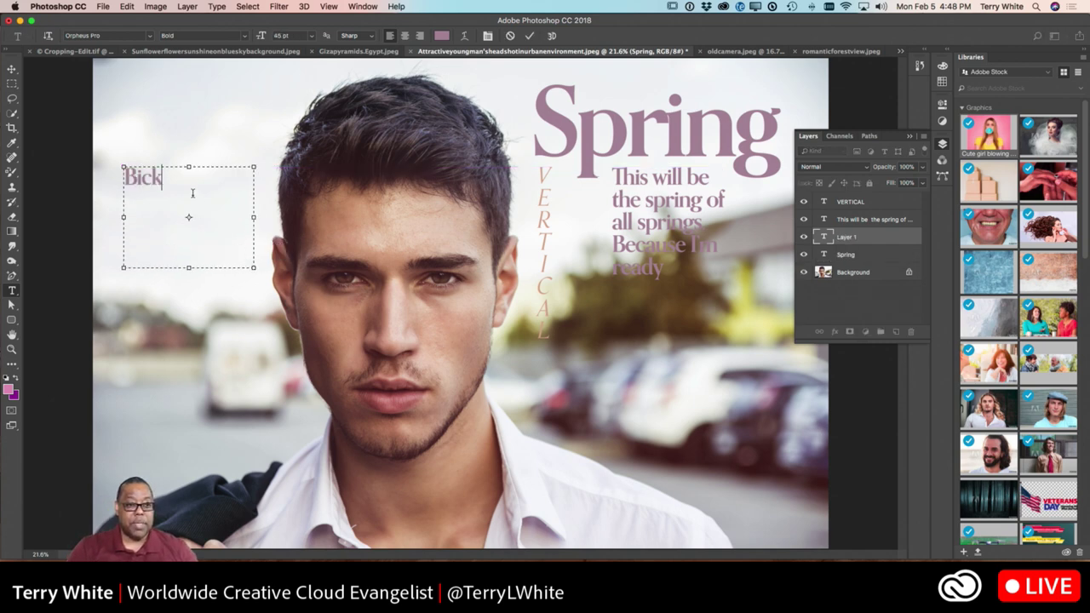
pyautogui.write('im')
pyautogui.press('BackSpace')
pyautogui.press('BackSpace')
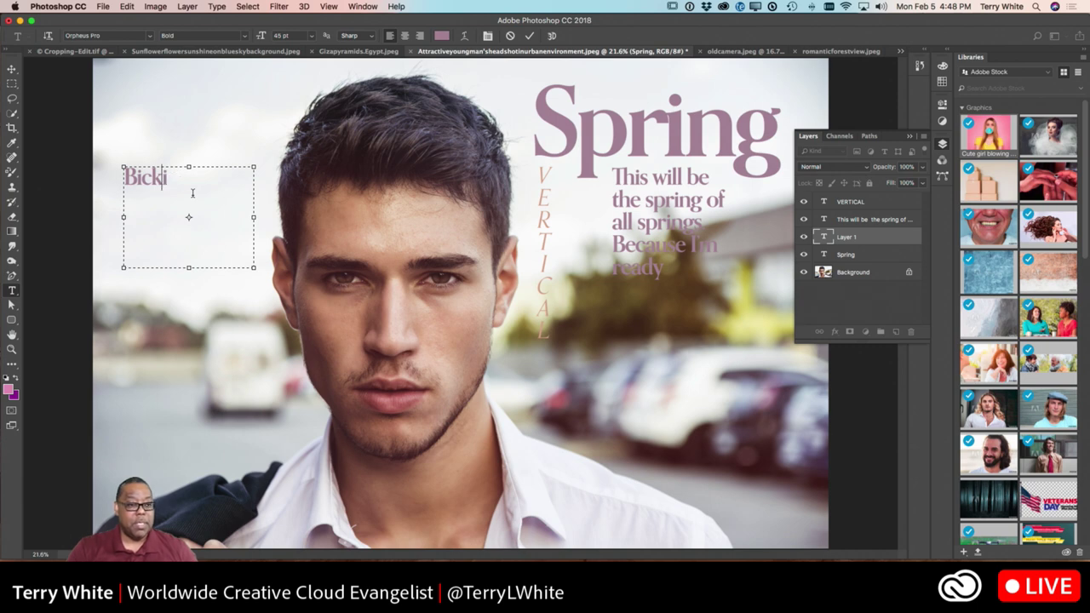
pyautogui.write('em')
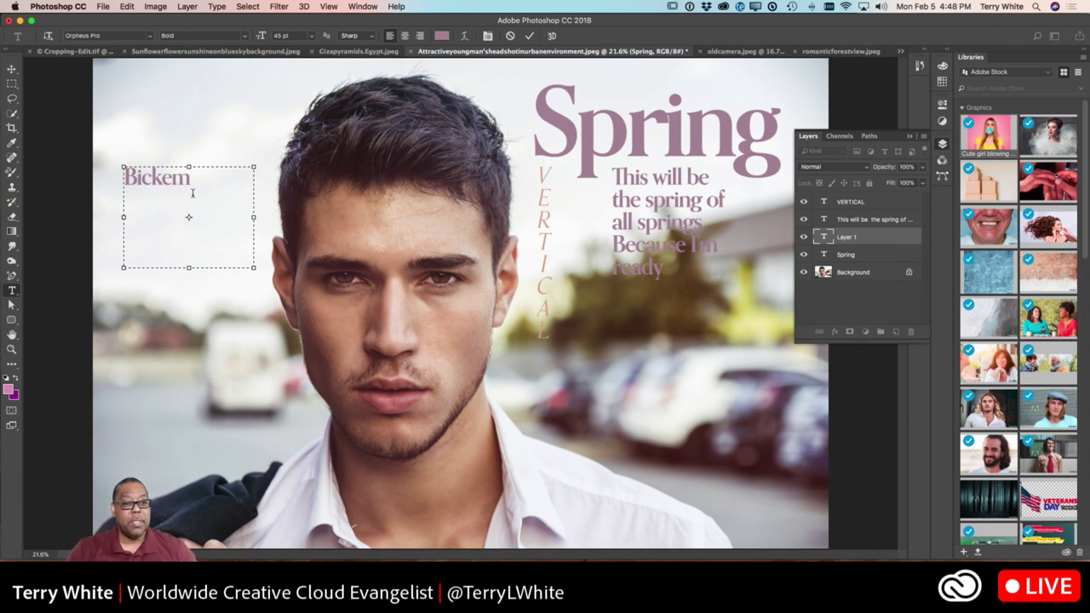
pyautogui.write(' Script Pro')
# - Filter the fonts to the Script class and set all of the new text in Bickham Script Pro 3
pyautogui.press('super+a')
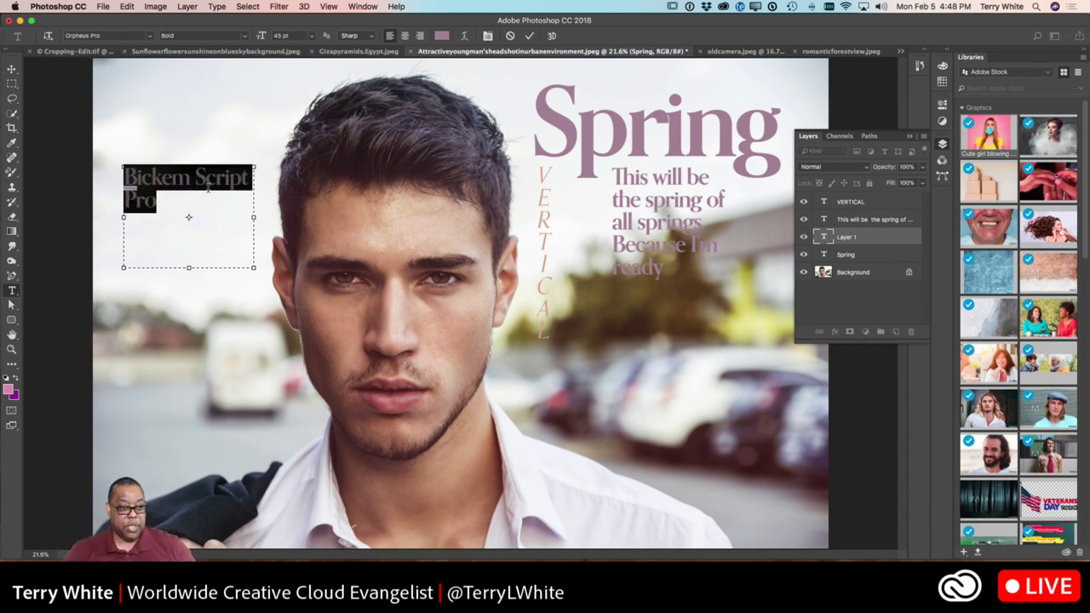
pyautogui.click(149, 38)
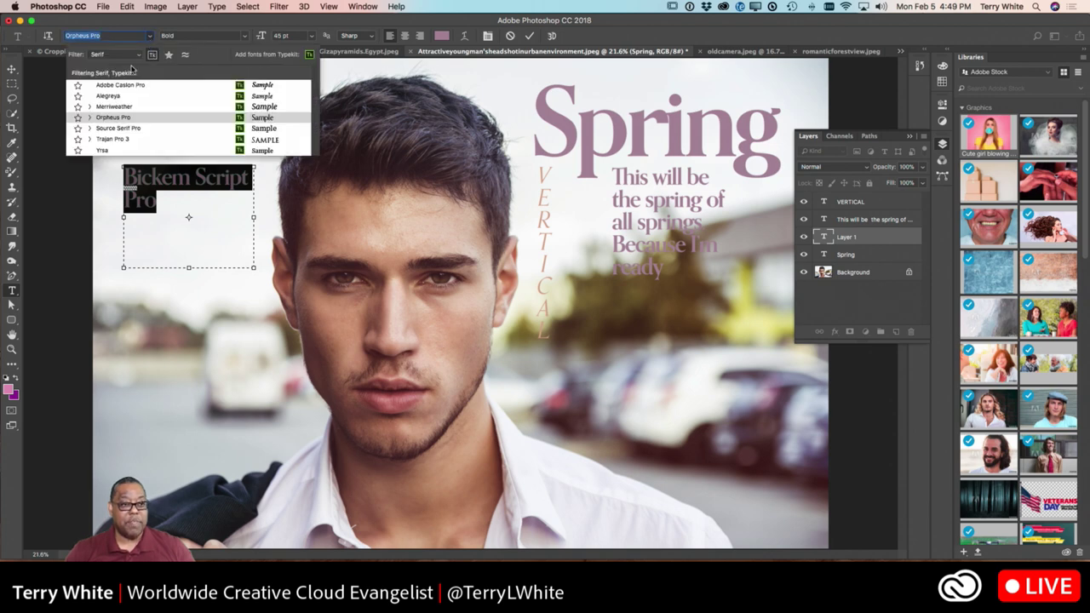
pyautogui.click(141, 55)
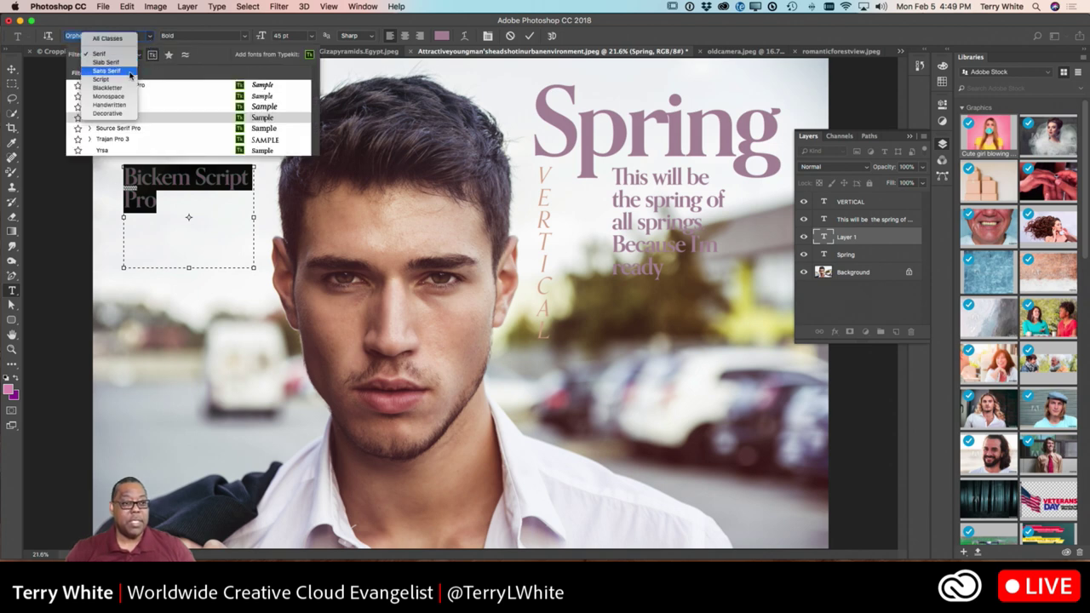
pyautogui.click(127, 82)
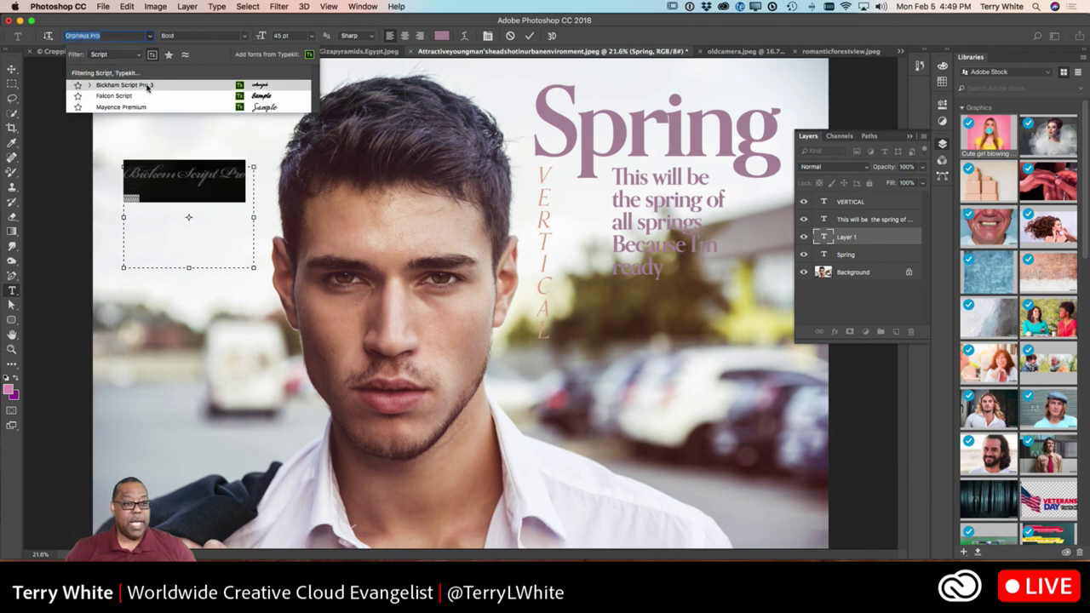
pyautogui.click(147, 86)
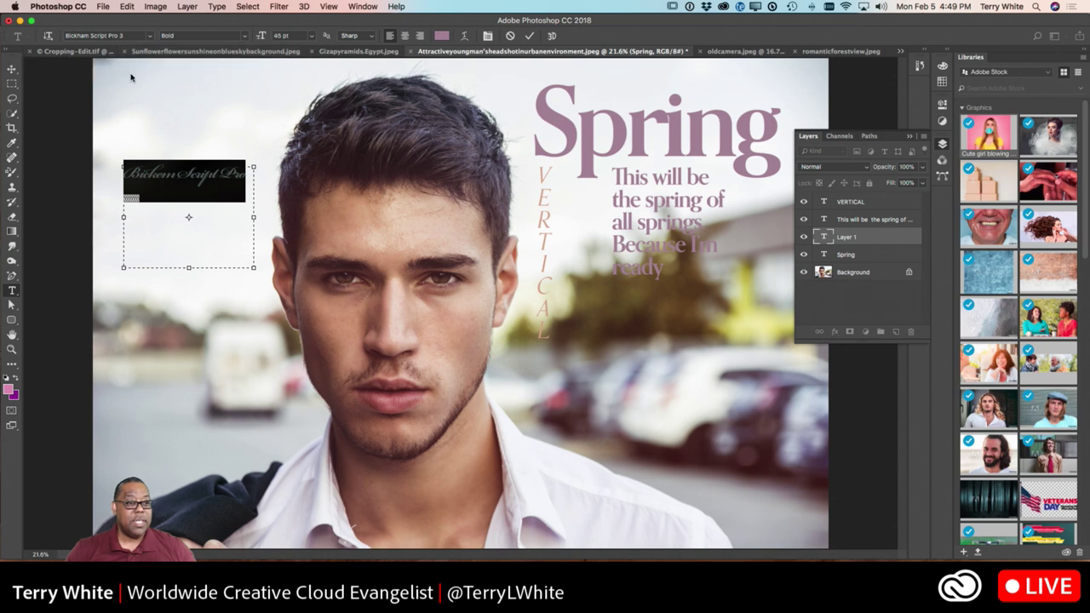
# - Change the first word of the script text to "Bicham"
pyautogui.click(161, 181)
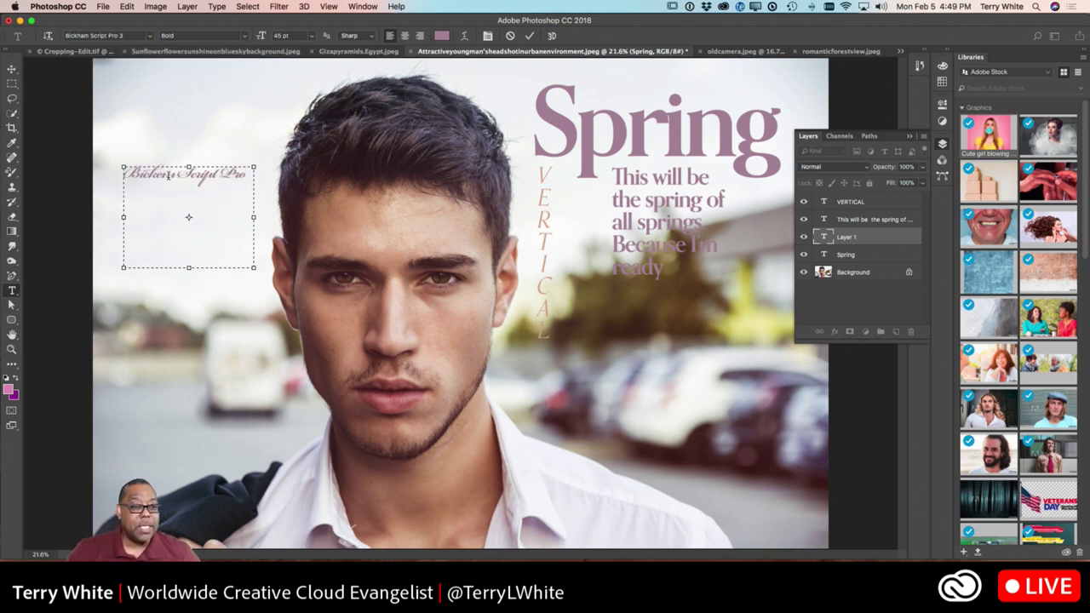
pyautogui.press('BackSpace')
pyautogui.press('BackSpace')
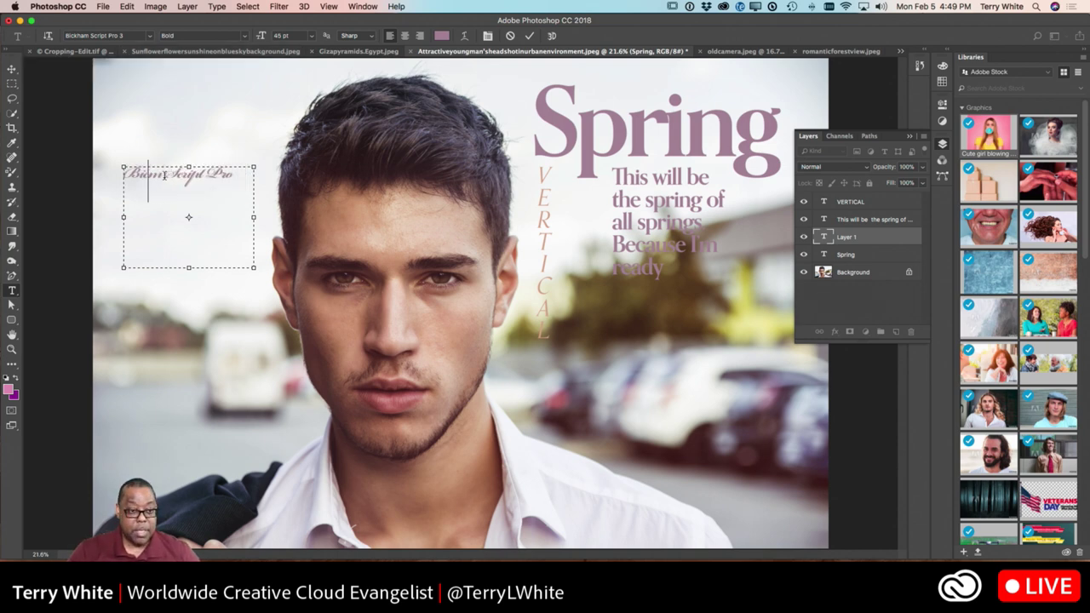
pyautogui.press('super+z')
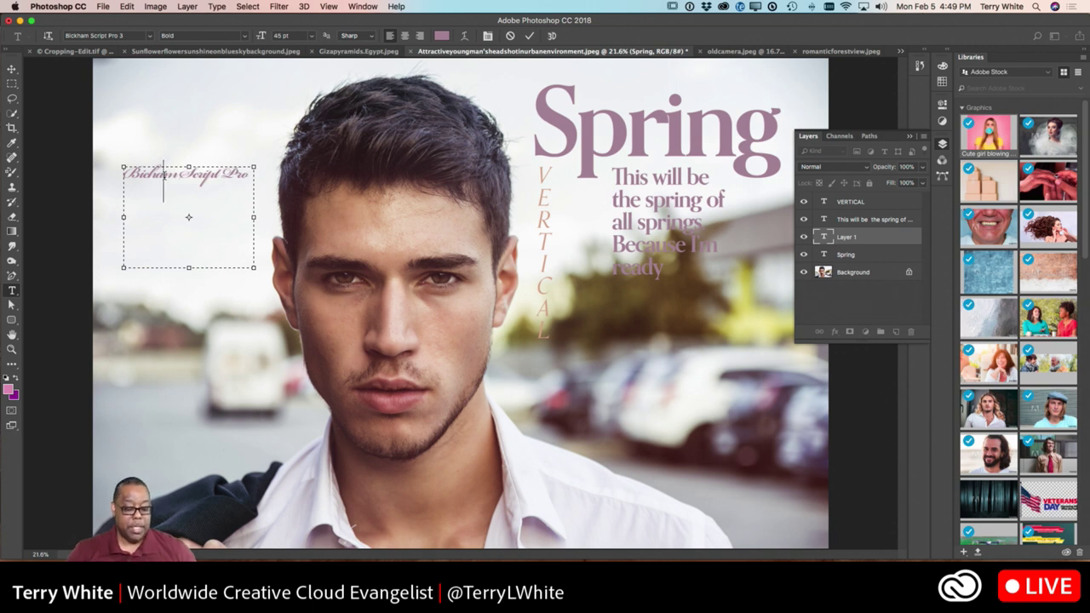
# - Widen the script text's box across the man's forehead and enlarge all of its text to 87 pt
pyautogui.moveTo(253, 268); pyautogui.dragTo(375, 256)
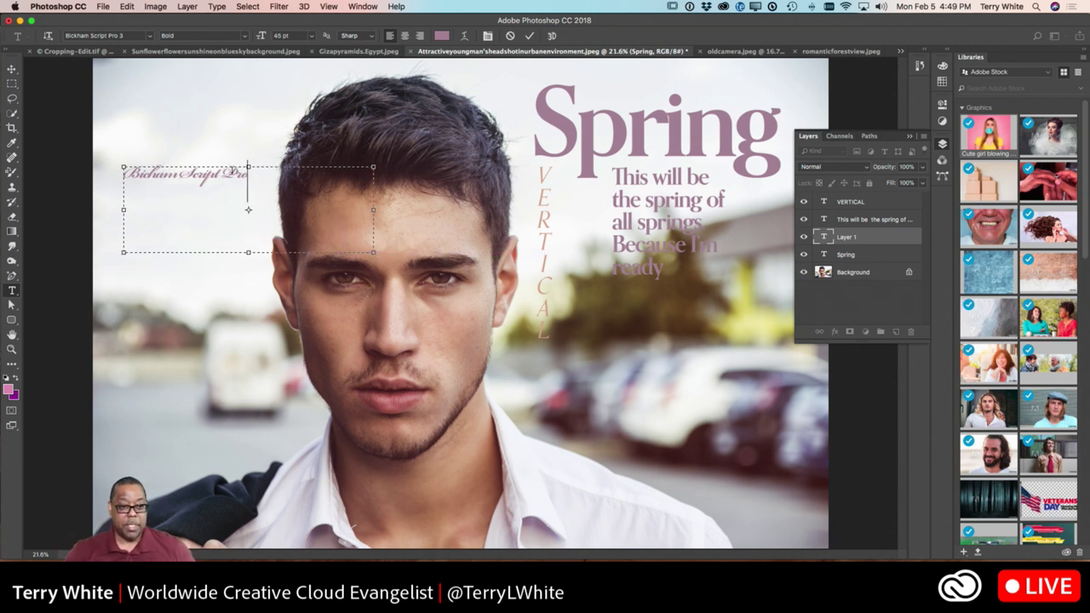
pyautogui.moveTo(258, 177); pyautogui.dragTo(89, 152)
pyautogui.press('super+shift+period')
pyautogui.press('super+shift+period')
pyautogui.press('super+shift+period')
pyautogui.press('super+shift+period')
pyautogui.press('super+shift+period')
pyautogui.press('super+shift+period')
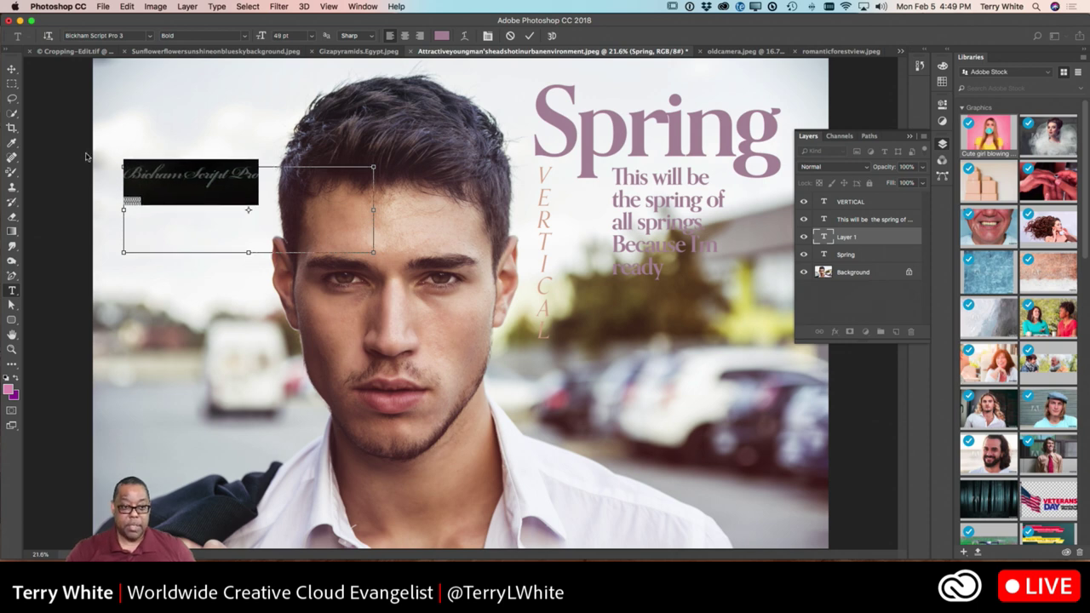
pyautogui.press('super+shift+period')
pyautogui.press('super+shift+period')
pyautogui.press('super+shift+period')
pyautogui.press('super+shift+period')
pyautogui.press('super+shift+period')
pyautogui.press('super+shift+period')
pyautogui.press('super+shift+period')
pyautogui.press('super+shift+period')
pyautogui.press('super+shift+period')
pyautogui.press('super+shift+period')
pyautogui.press('super+shift+period')
pyautogui.press('super+shift+period')
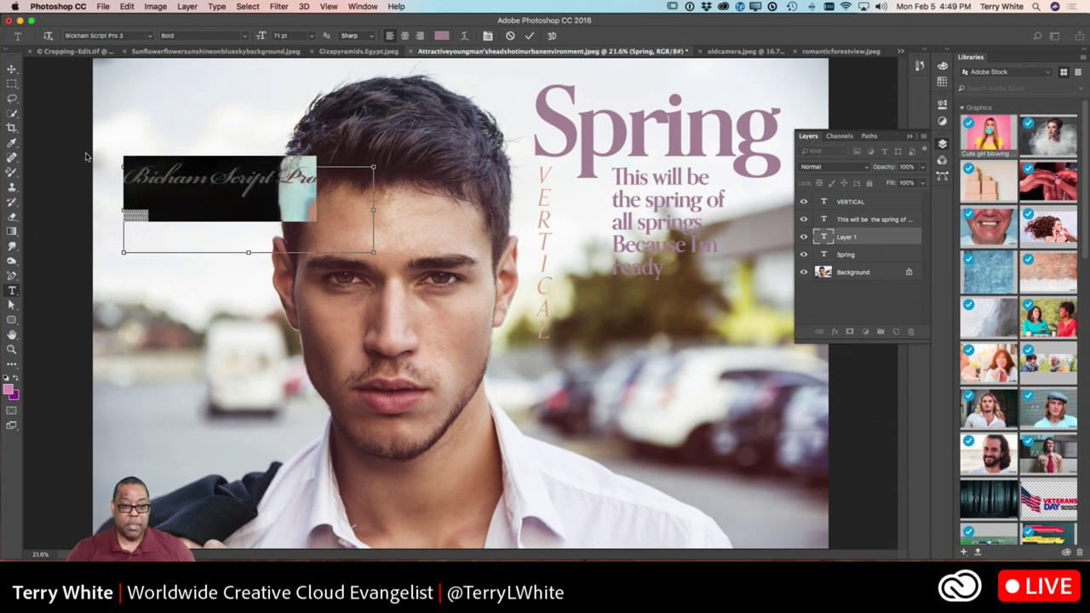
pyautogui.press('super+shift+period')
pyautogui.press('super+shift+period')
pyautogui.press('super+shift+period')
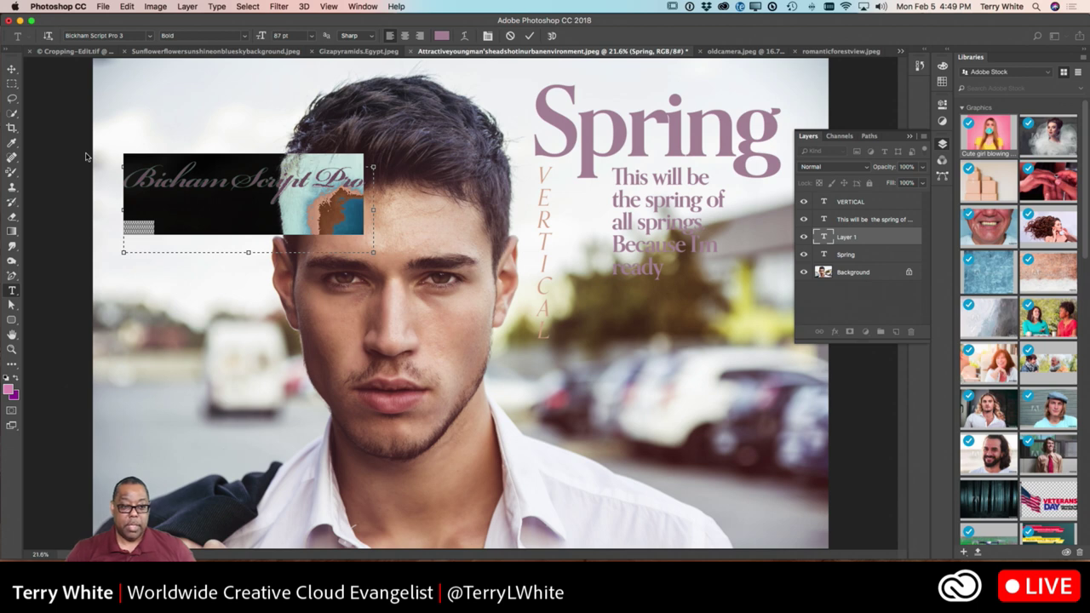
# - Shift the "Bicham Script Pro" text slightly left and down, and replace its "B" with the larger swash alternate glyph
pyautogui.click(12, 70)
pyautogui.moveTo(219, 183)
pyautogui.mouseDown()
pyautogui.moveTo(207, 99)
pyautogui.moveTo(200, 181)
pyautogui.moveTo(472, 337)
pyautogui.moveTo(194, 247)
pyautogui.moveTo(196, 186)
pyautogui.moveTo(205, 186)
pyautogui.mouseUp()
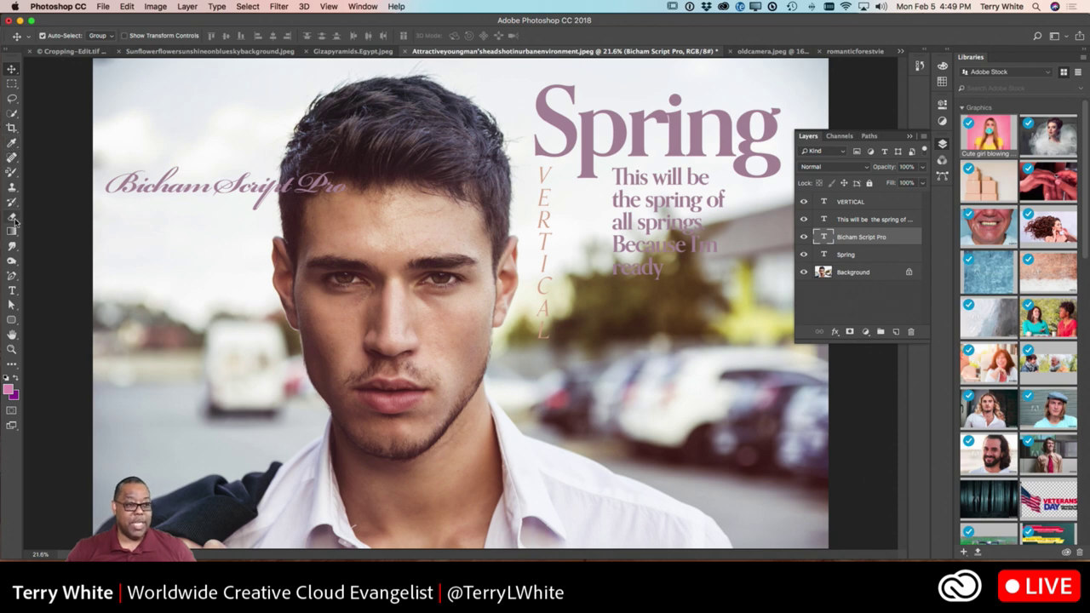
pyautogui.click(12, 291)
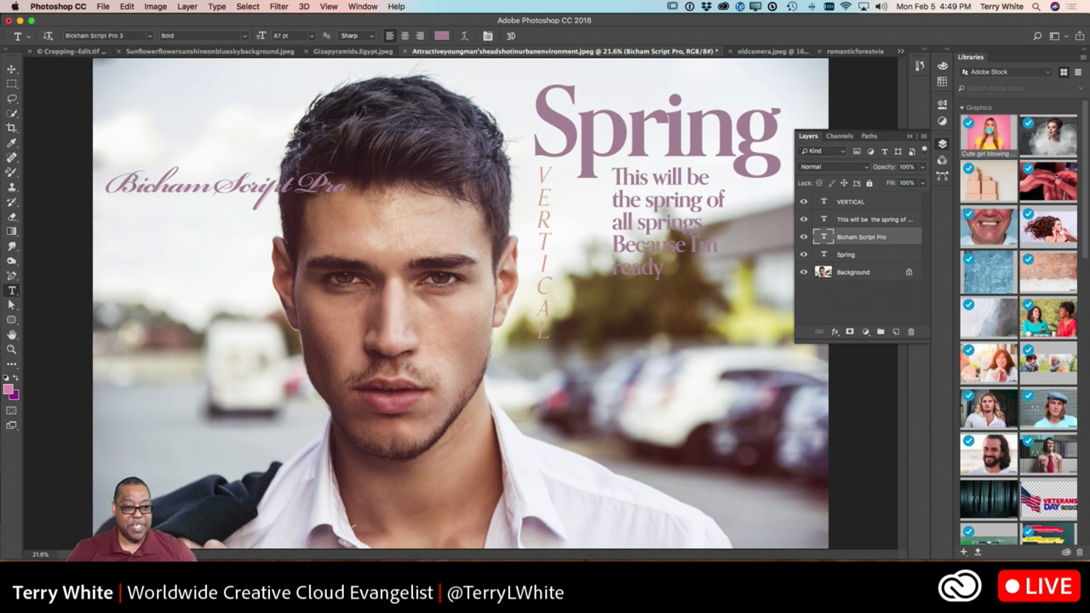
pyautogui.moveTo(135, 183); pyautogui.dragTo(106, 183)
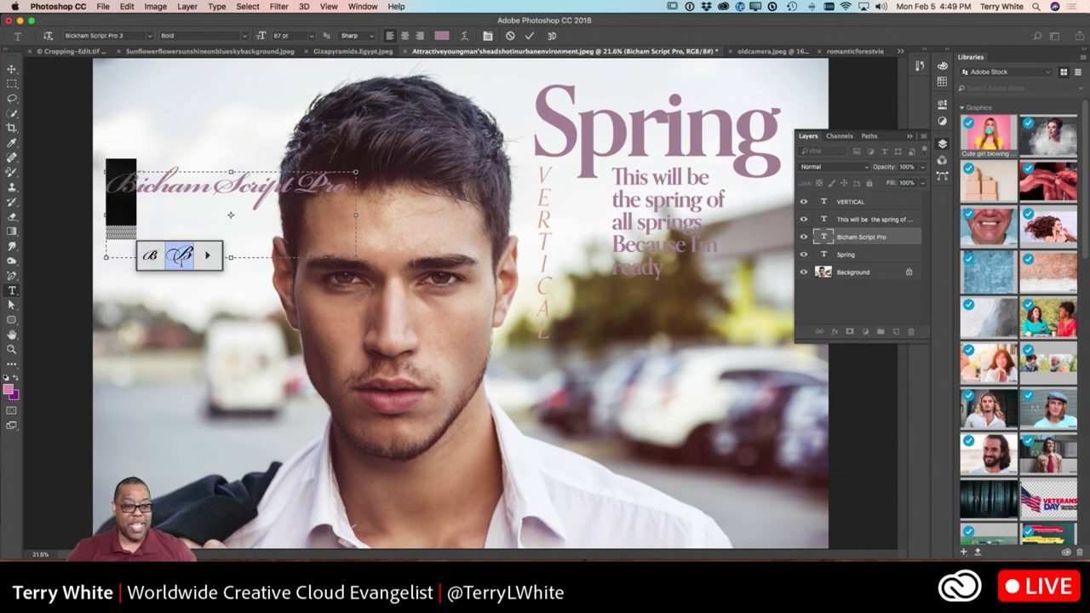
pyautogui.click(180, 255)
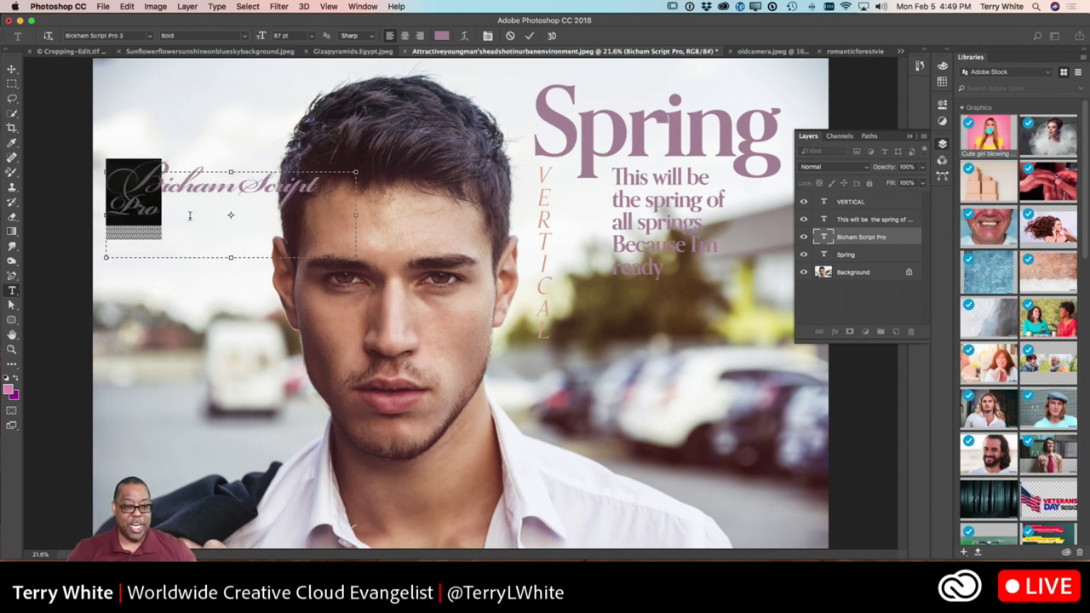
pyautogui.press('Right')
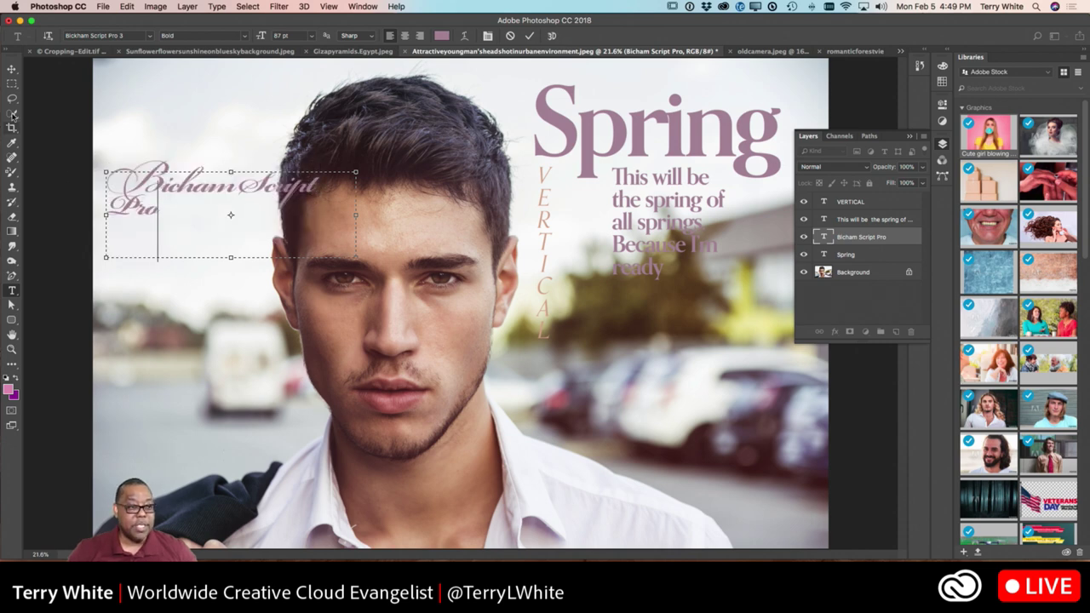
# - Display the alternate glyphs for the "t" of "Script" with the script text enlarged in view at 50%
pyautogui.press('super+plus')
pyautogui.press('super+plus')
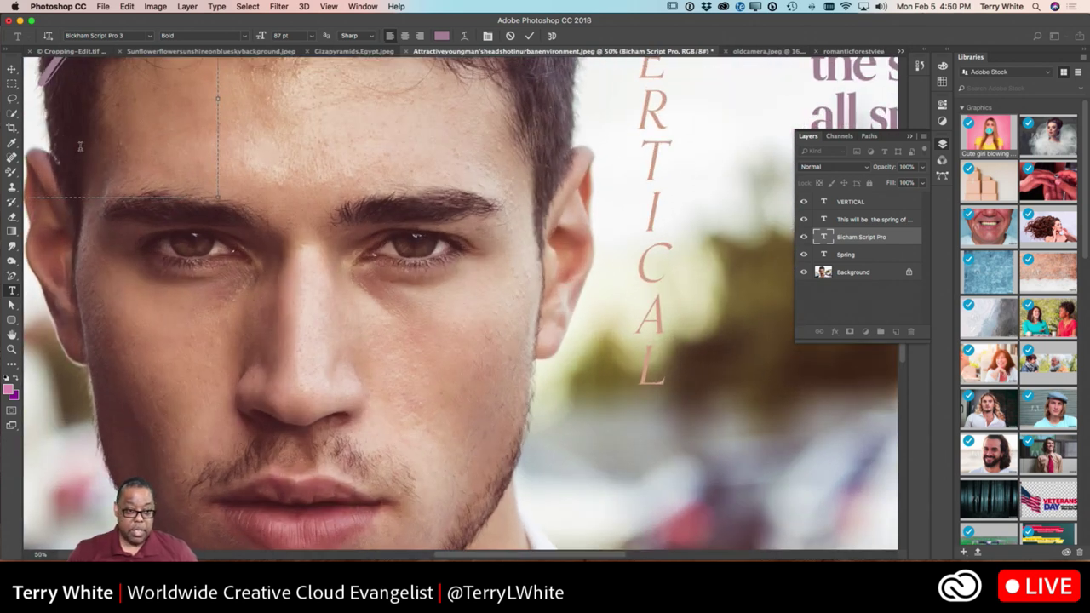
pyautogui.click(12, 70)
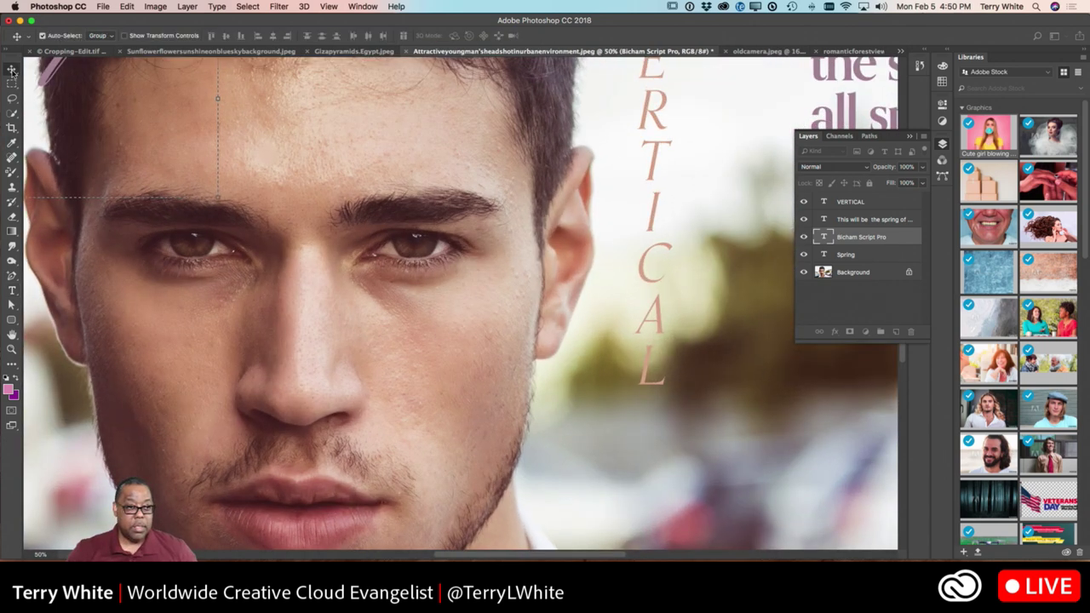
pyautogui.click(12, 334)
pyautogui.moveTo(113, 324); pyautogui.dragTo(489, 503)
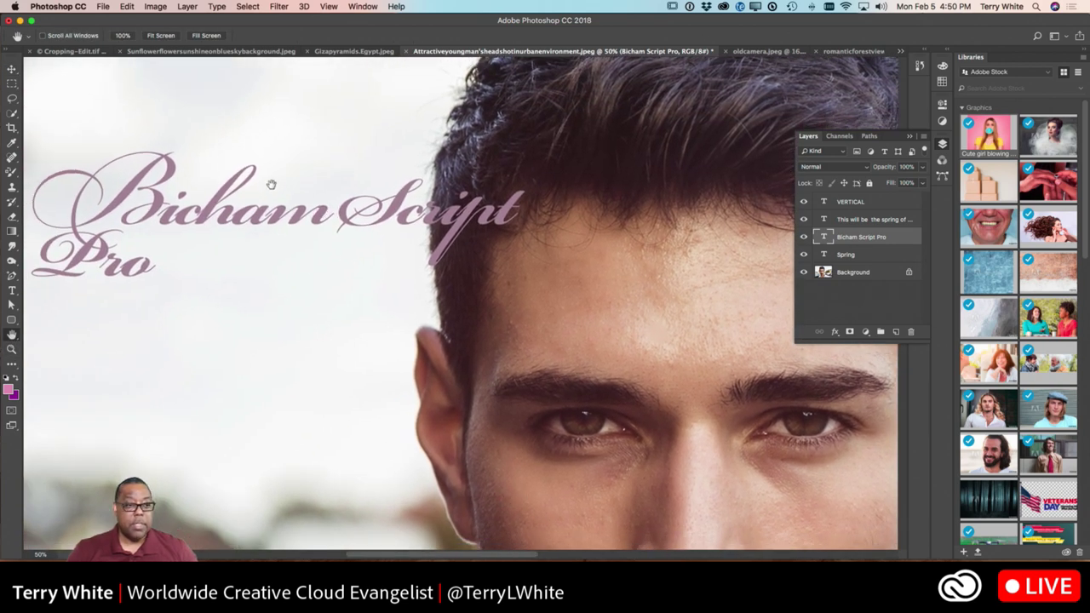
pyautogui.press('t')
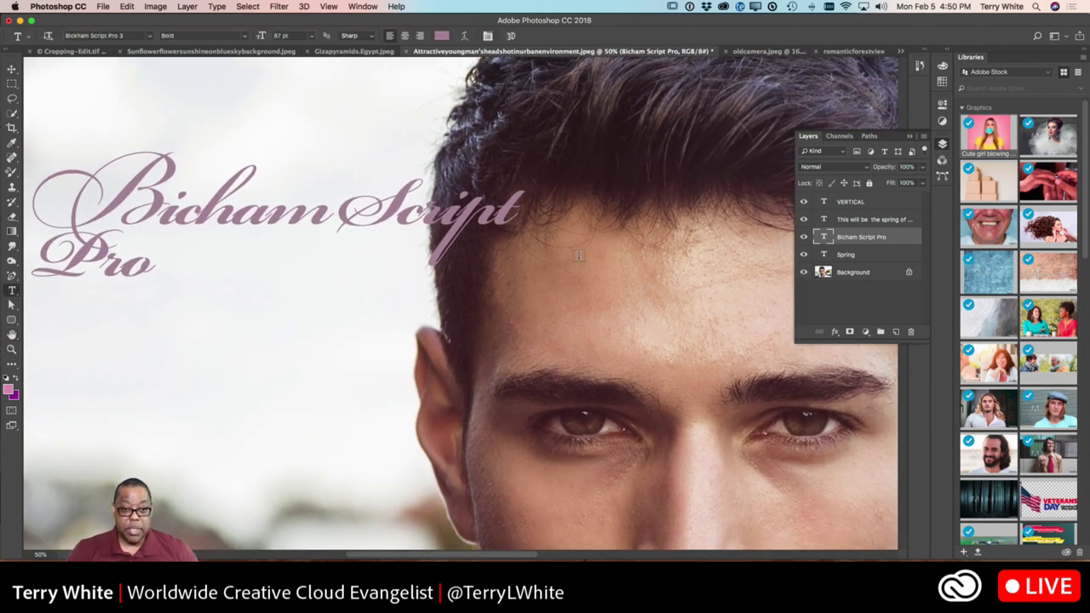
pyautogui.click(512, 198)
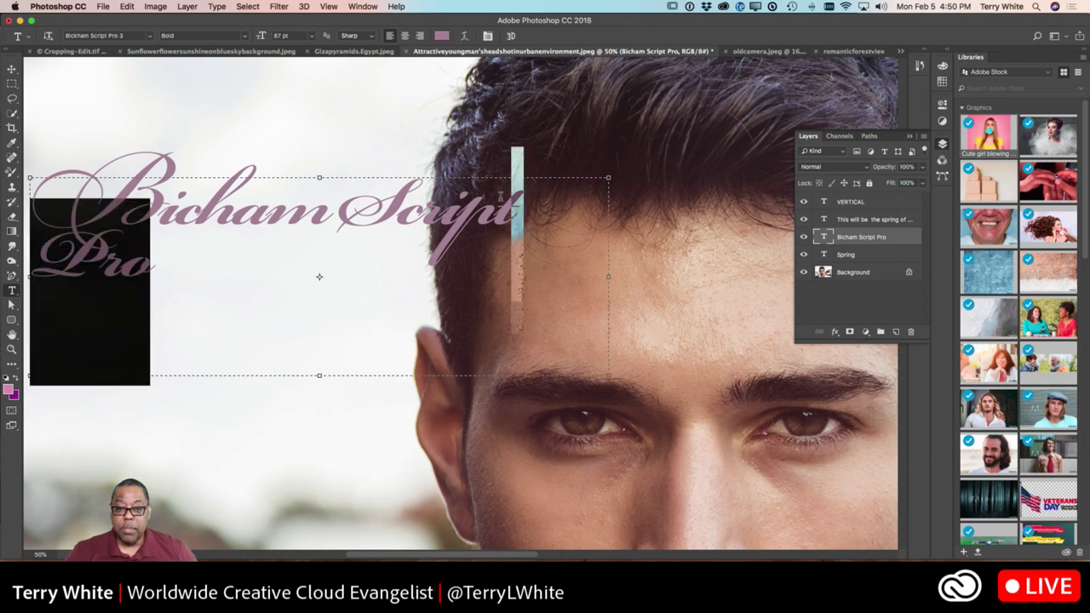
pyautogui.hotkey('shift', 'Left')
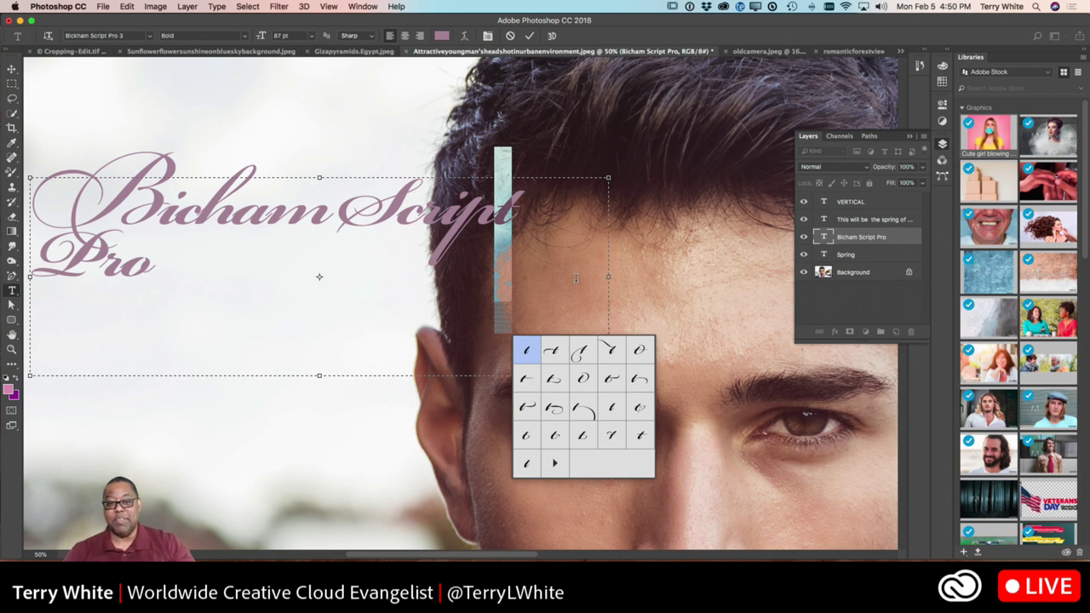
# - Replace the "t" of "Script" and the "m" of "Bicham" with alternate glyphs that end in a long swash
pyautogui.moveTo(514, 182)
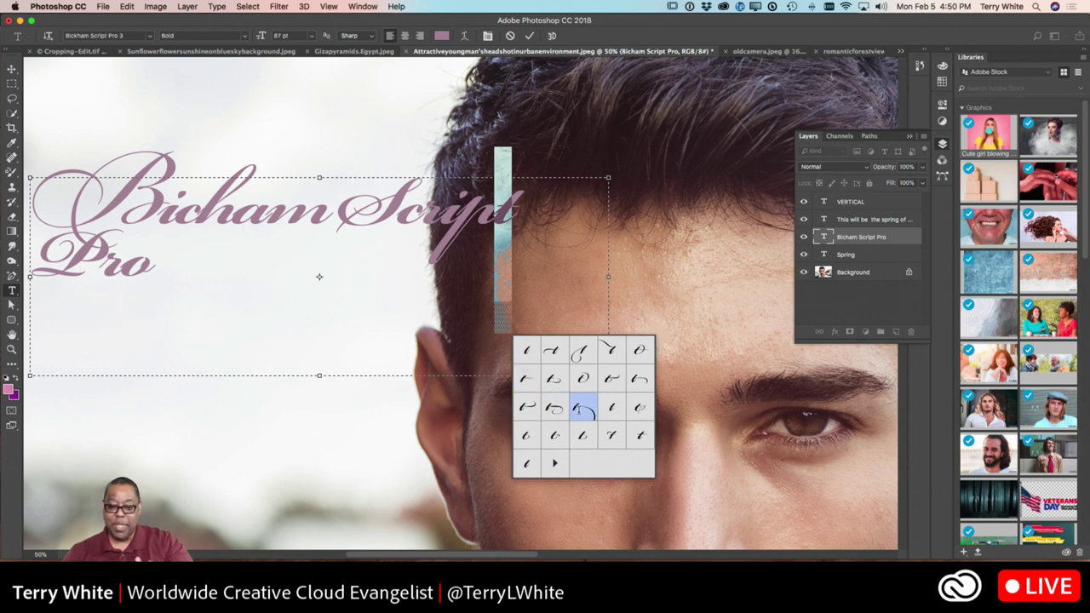
pyautogui.click(583, 407)
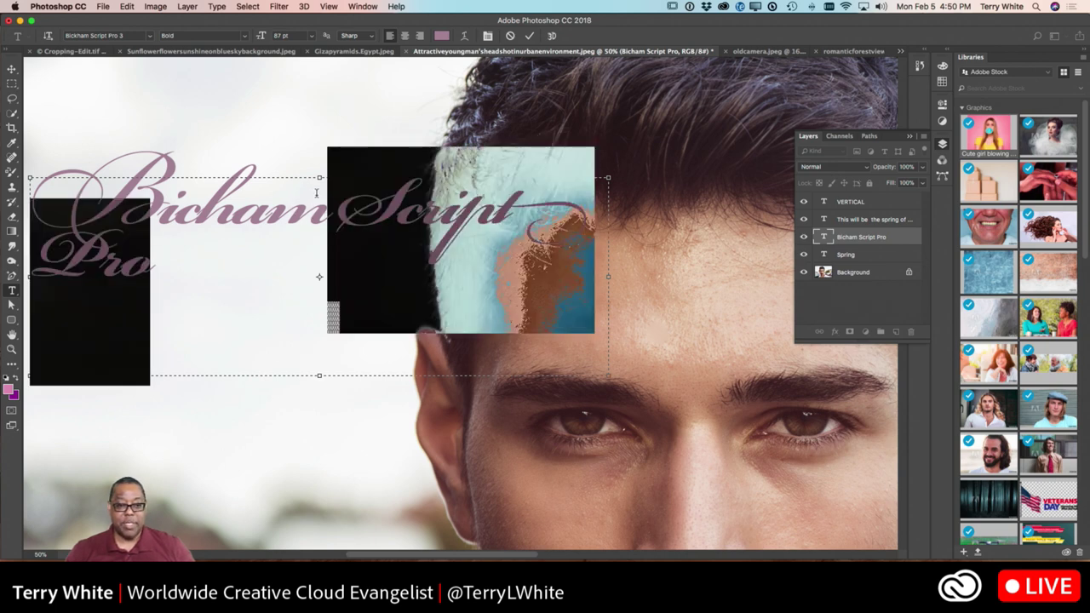
pyautogui.moveTo(316, 194)
pyautogui.mouseDown()
pyautogui.moveTo(293, 194)
pyautogui.moveTo(304, 197)
pyautogui.mouseUp()
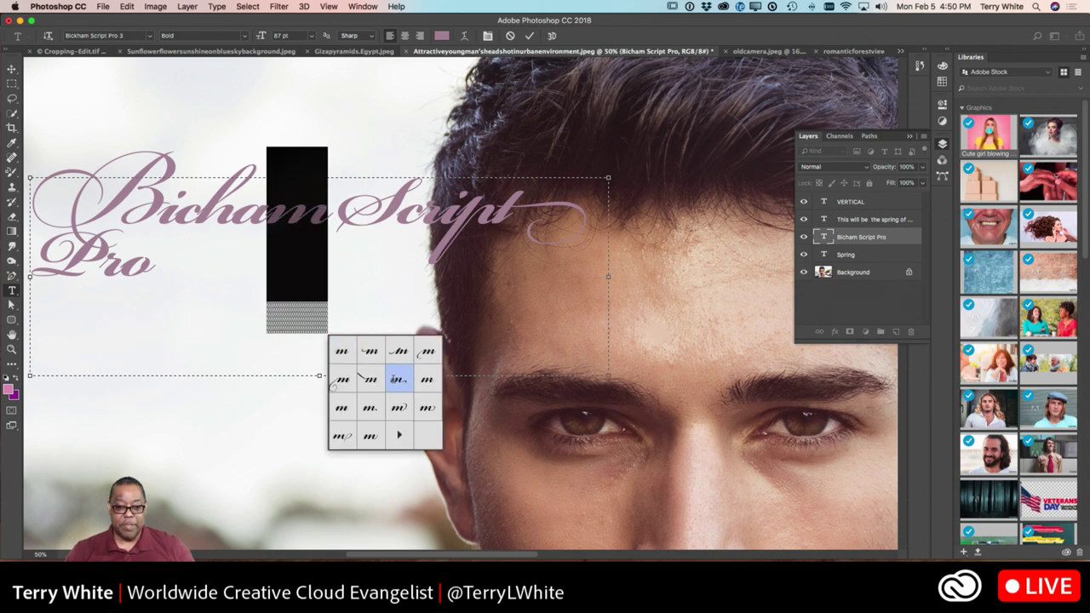
pyautogui.click(399, 409)
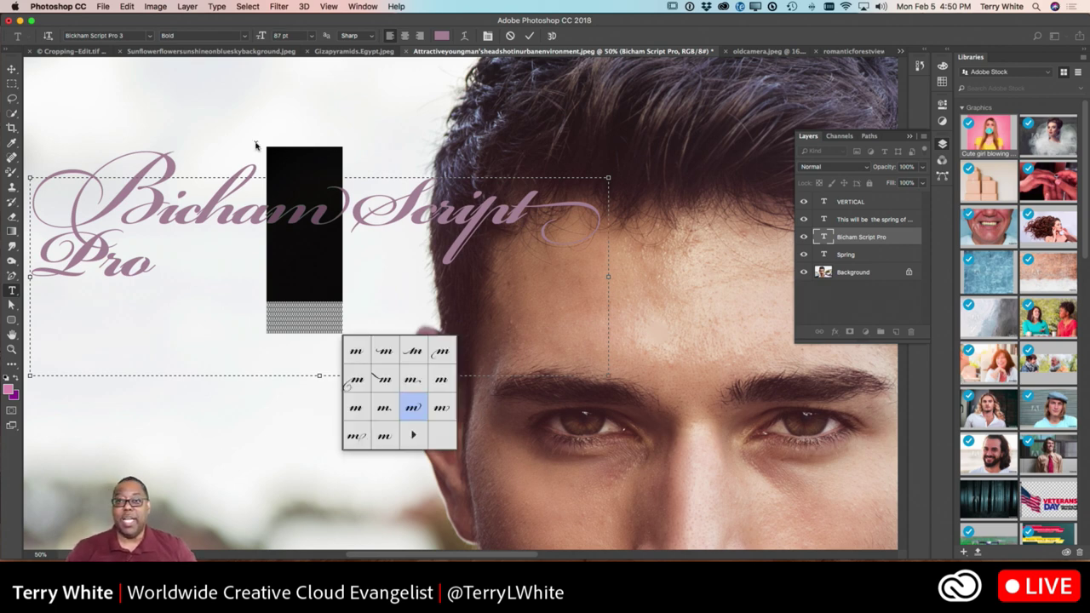
# - Shift the script text slightly left and down, and break it into three lines reading "Bicham", "Script" and "Pro"
pyautogui.click(12, 69)
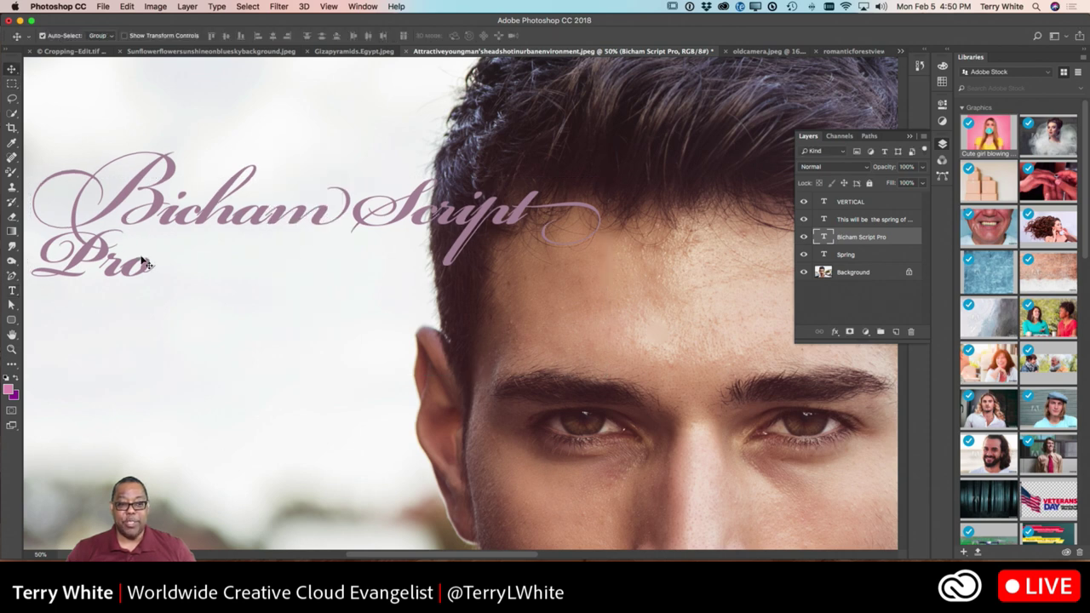
pyautogui.moveTo(119, 210); pyautogui.dragTo(105, 229)
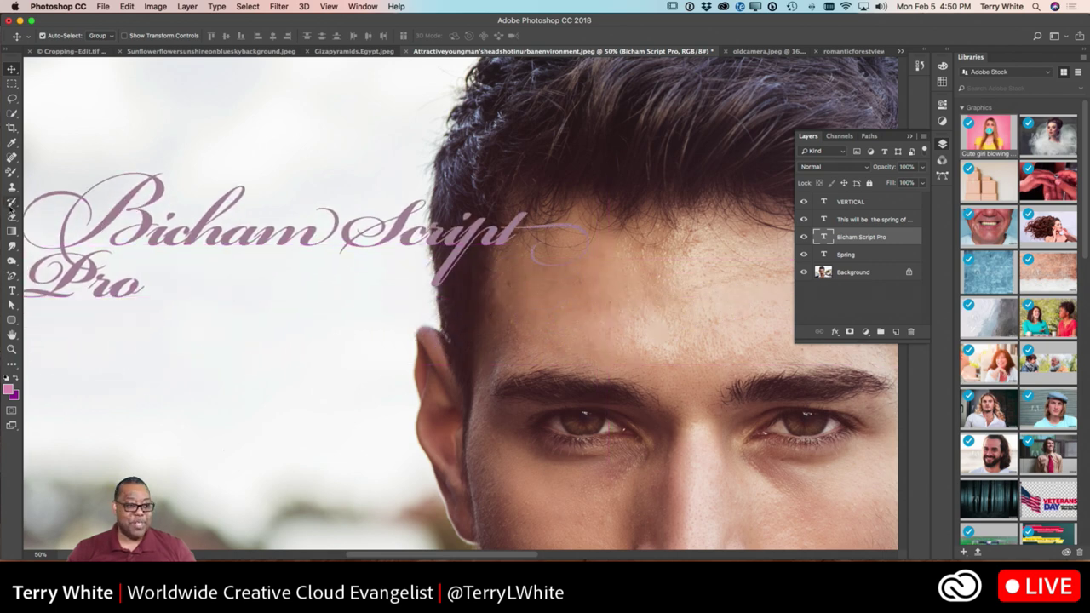
pyautogui.click(12, 291)
pyautogui.click(341, 233)
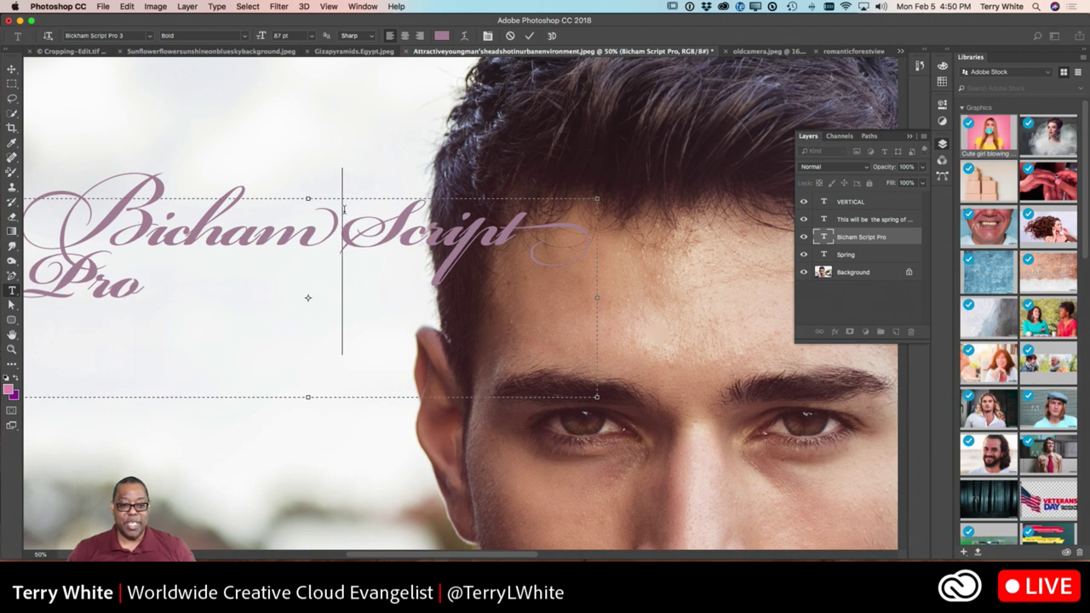
pyautogui.press('Return')
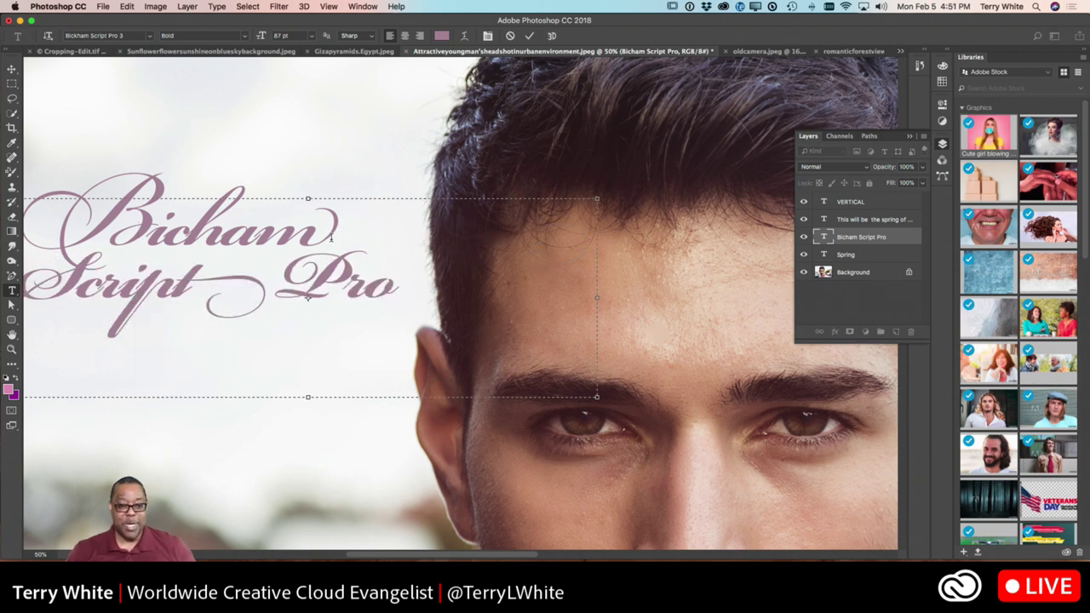
pyautogui.press('Return')
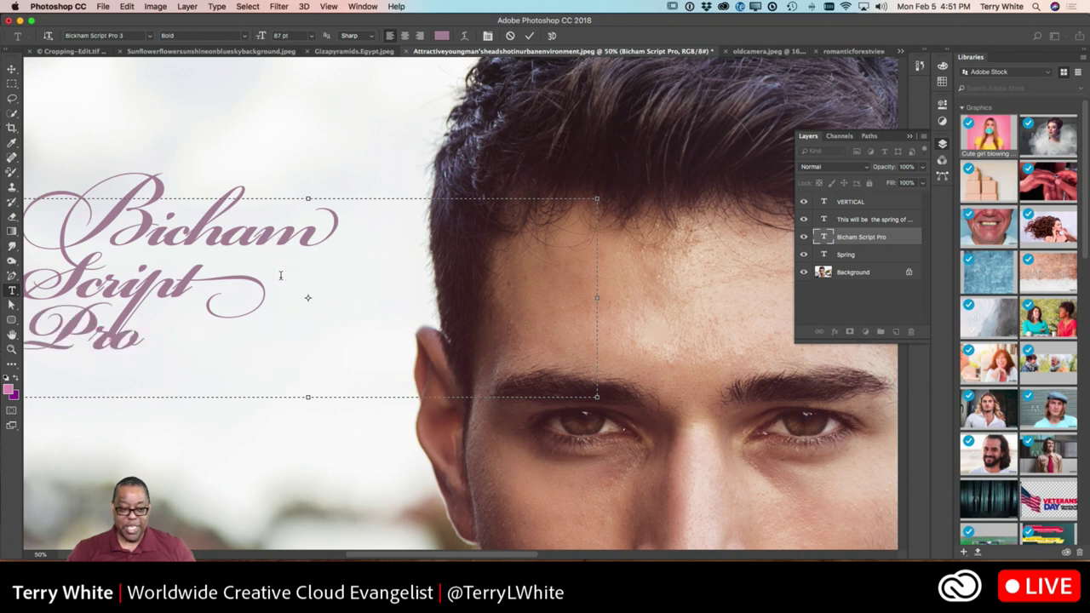
# - Choose the second alternate glyph for the "P" of "Pro" and commit the script text
pyautogui.moveTo(83, 323); pyautogui.dragTo(44, 328)
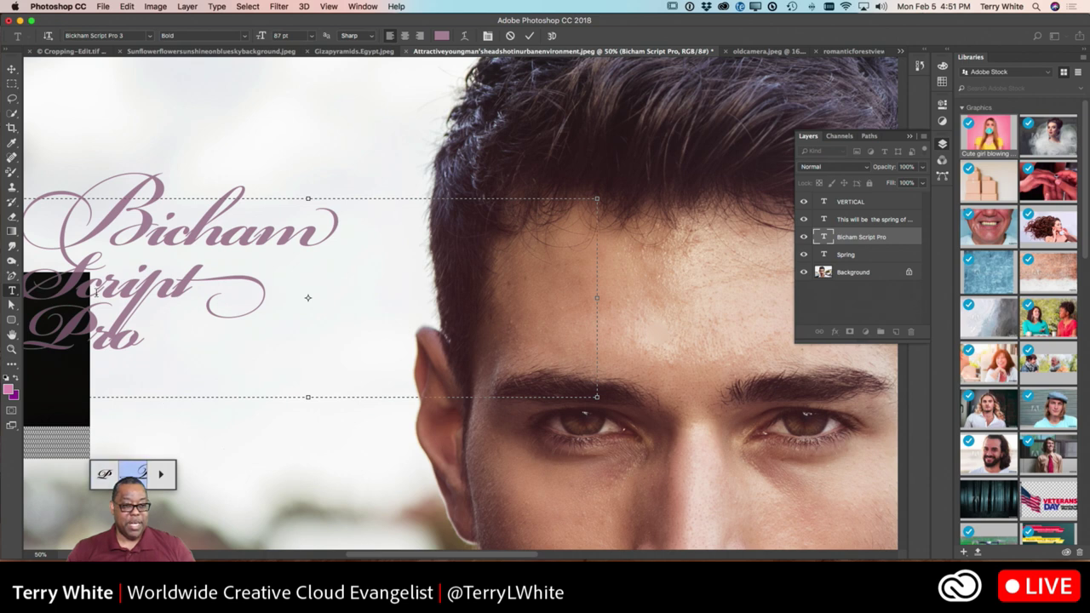
pyautogui.click(134, 473)
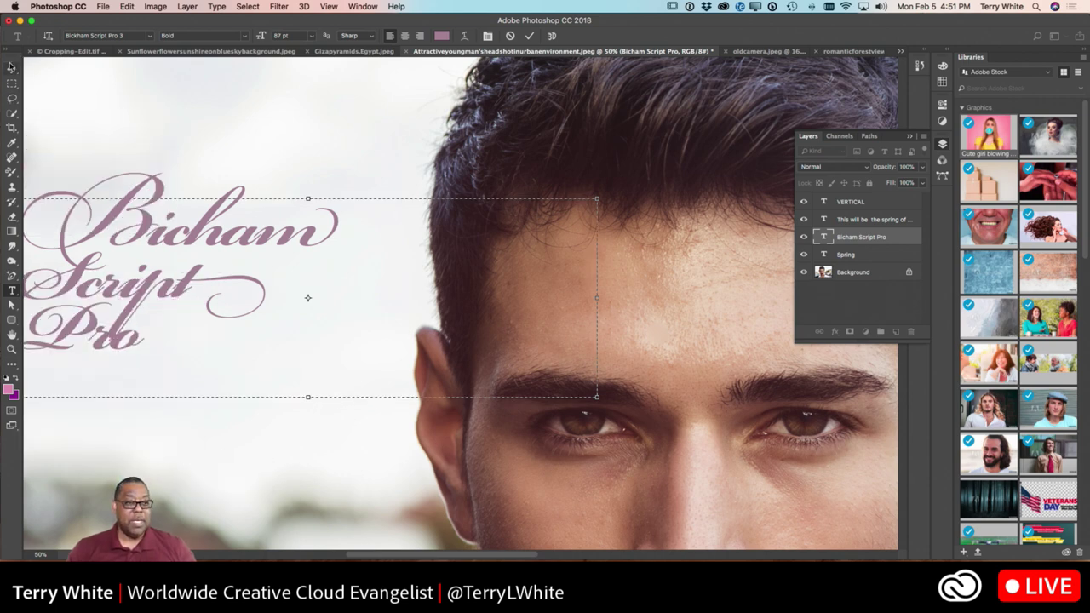
pyautogui.click(12, 68)
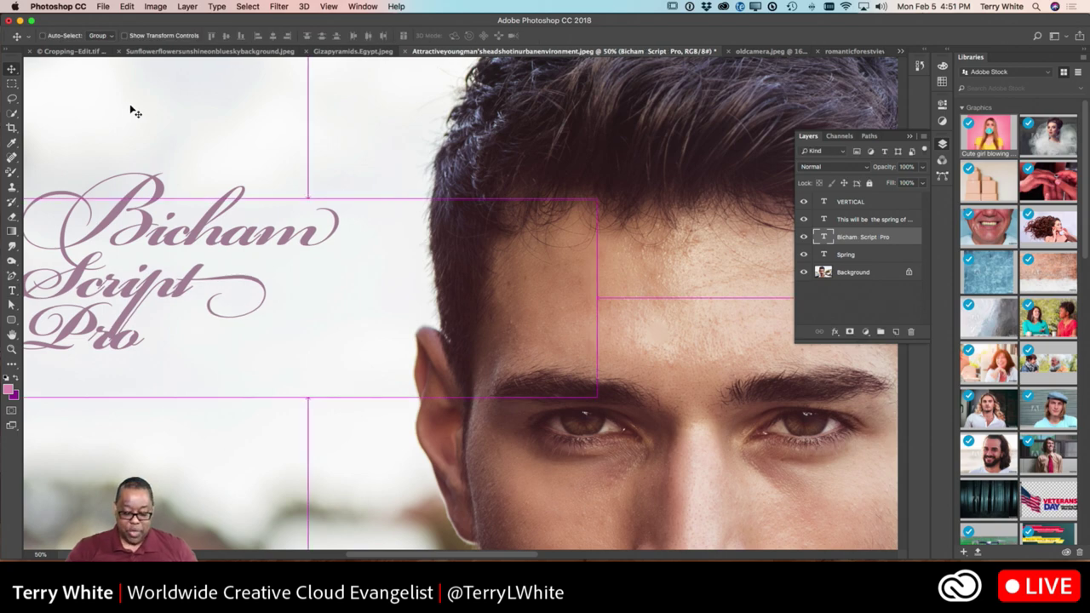
# - Hide the "Bicham Script Pro" text layer with the whole portrait in view
pyautogui.press('super+minus')
pyautogui.press('super+minus')
pyautogui.press('super+minus')
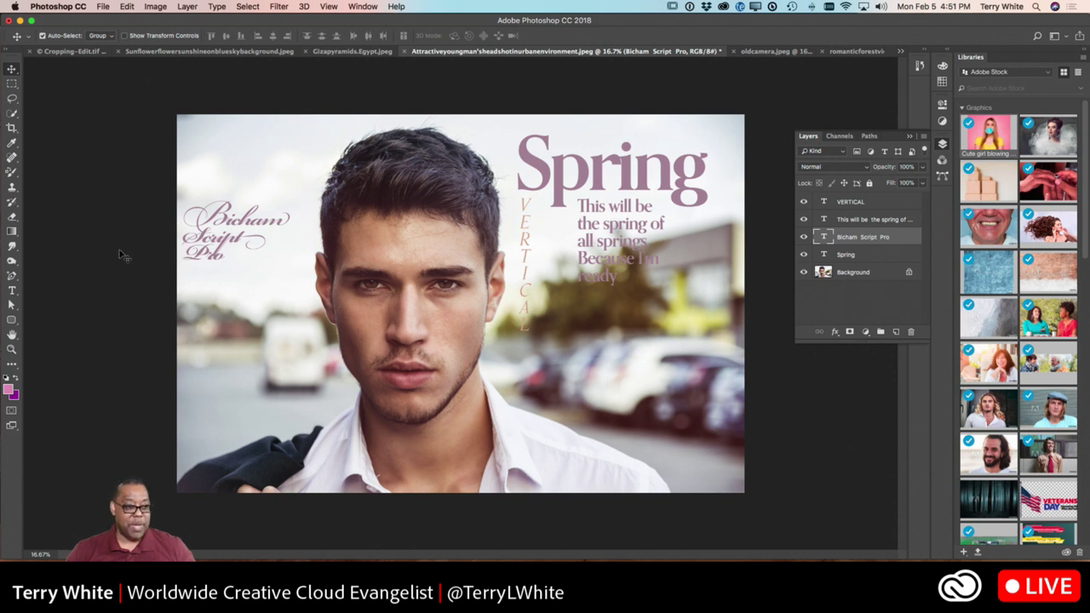
pyautogui.click(803, 236)
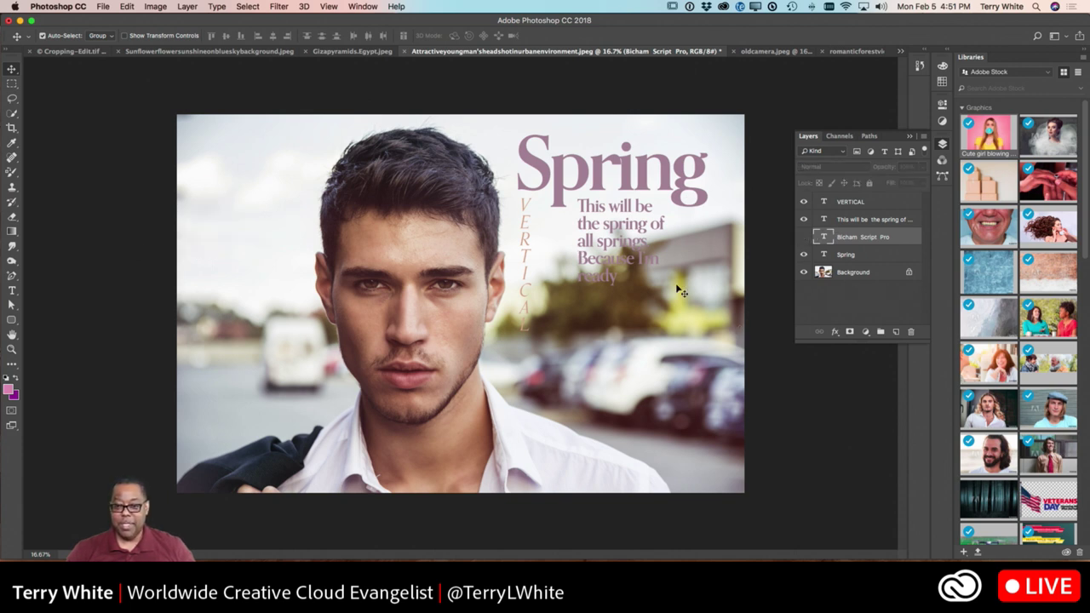
# - Switch to the open document Cutegirlblowingbluebubblegumnearpinkwall.jpeg
pyautogui.click(12, 308)
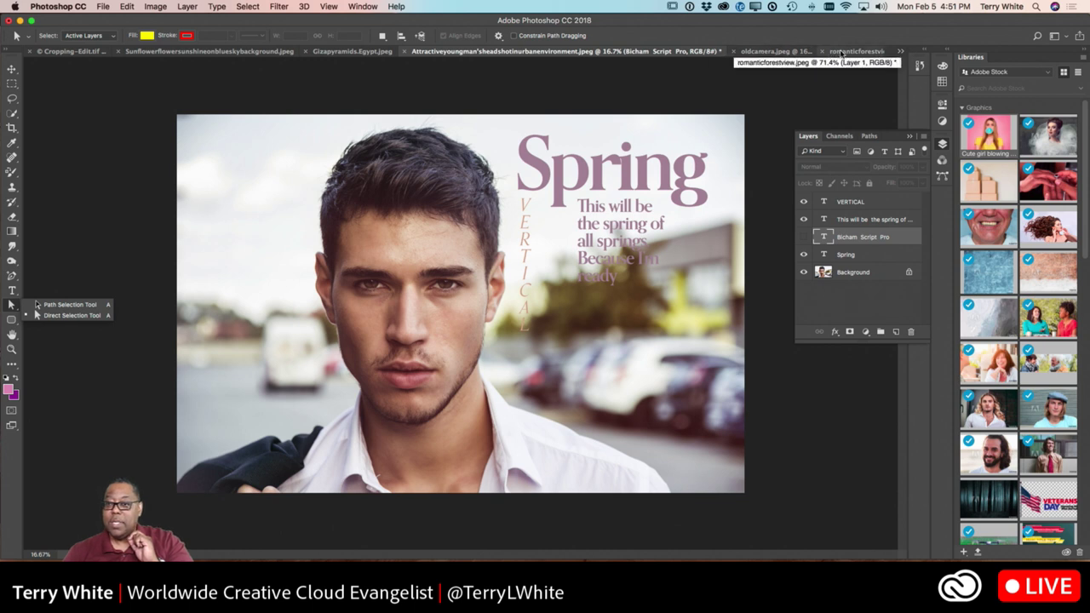
pyautogui.click(901, 54)
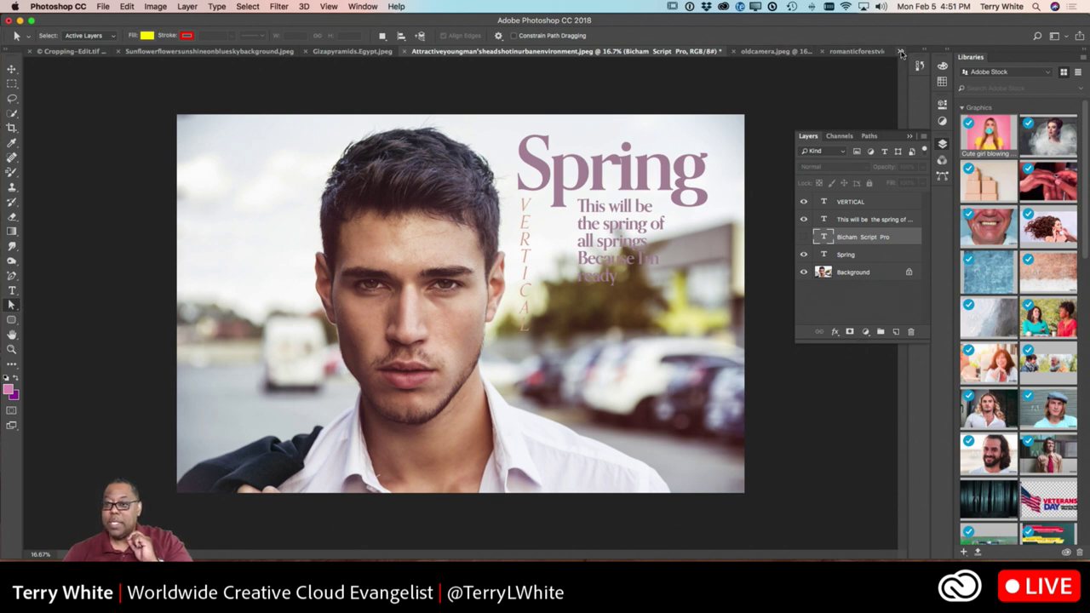
pyautogui.click(901, 53)
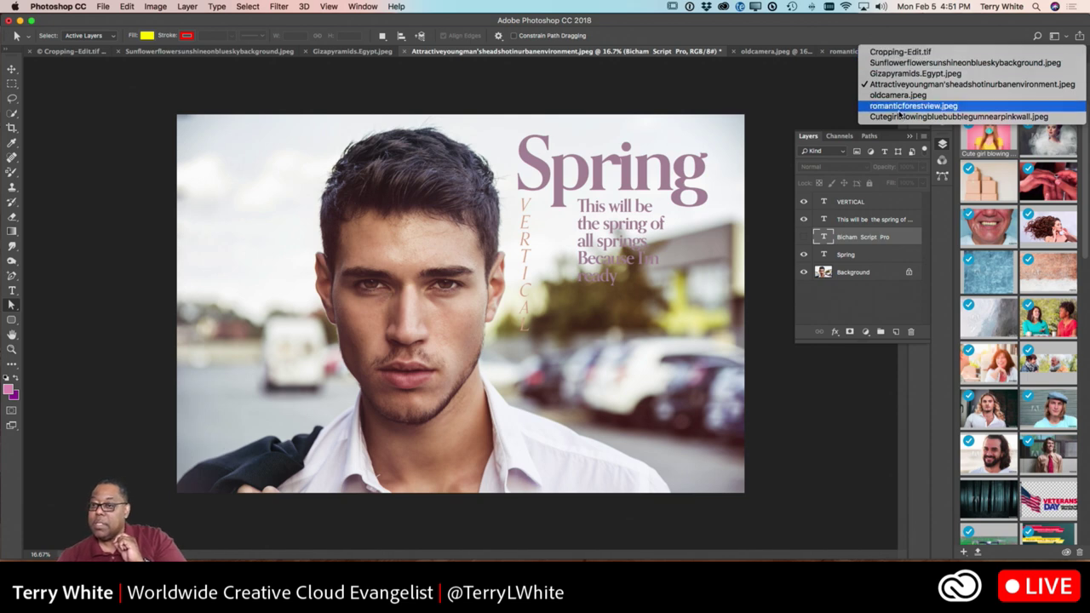
pyautogui.click(937, 116)
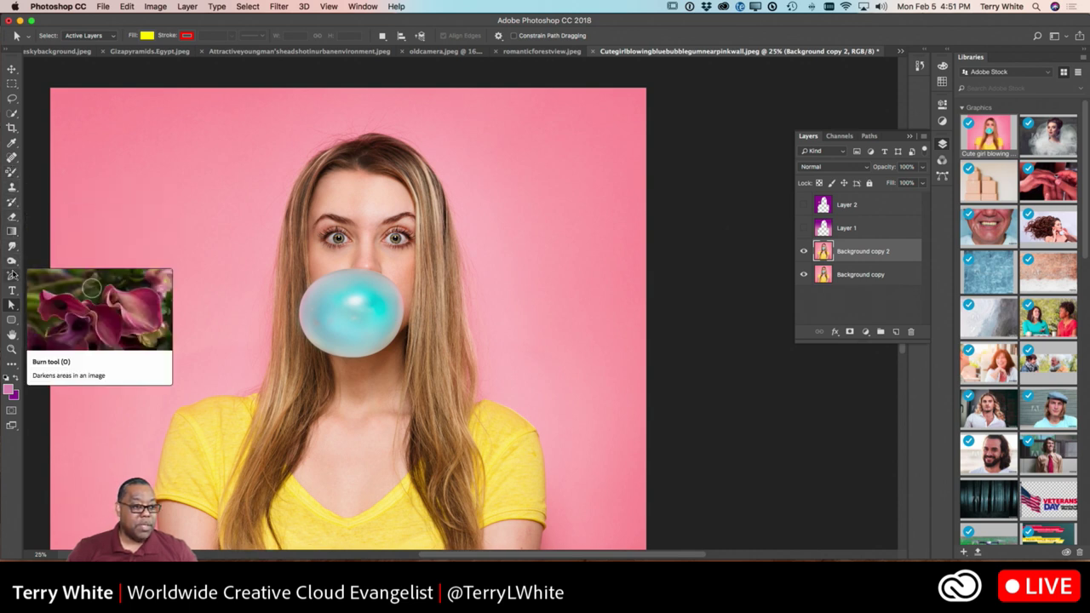
# - Draw a heart about 951 by 1129 px with the Freeform Pen left of the woman's face, and thicken its red stroke to about 40 px
pyautogui.click(12, 275)
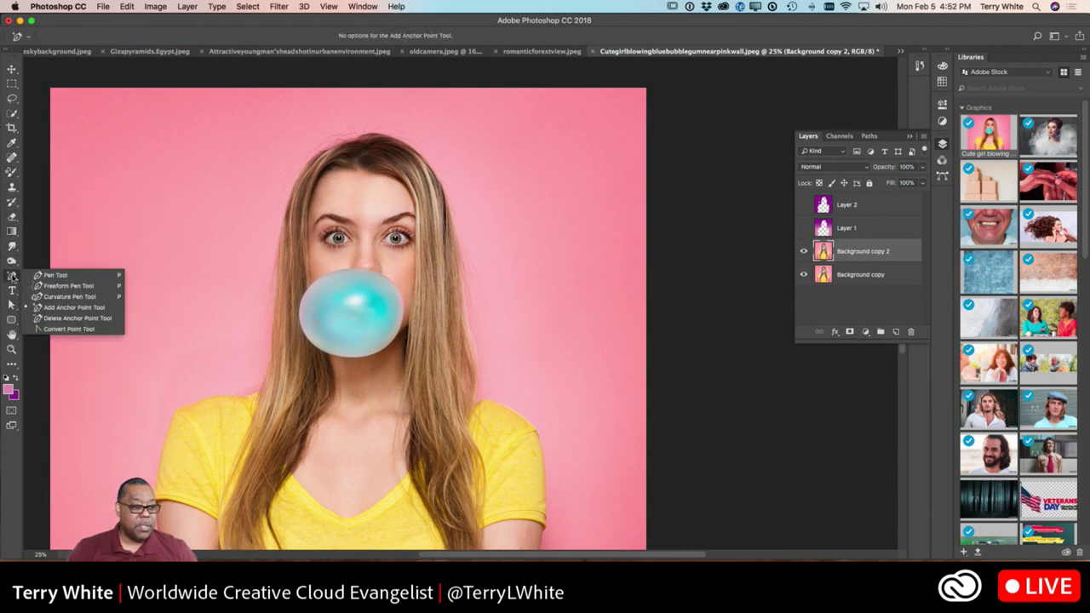
pyautogui.click(68, 285)
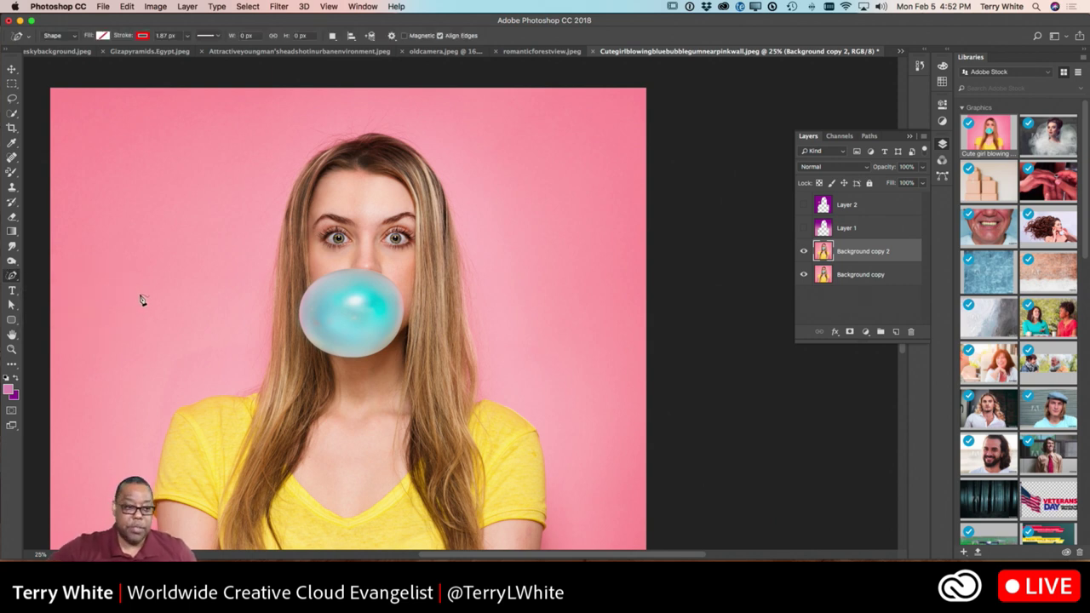
pyautogui.moveTo(163, 339)
pyautogui.mouseDown()
pyautogui.moveTo(105, 252)
pyautogui.moveTo(140, 186)
pyautogui.moveTo(184, 209)
pyautogui.moveTo(200, 199)
pyautogui.moveTo(241, 236)
pyautogui.moveTo(207, 303)
pyautogui.moveTo(162, 339)
pyautogui.mouseUp()
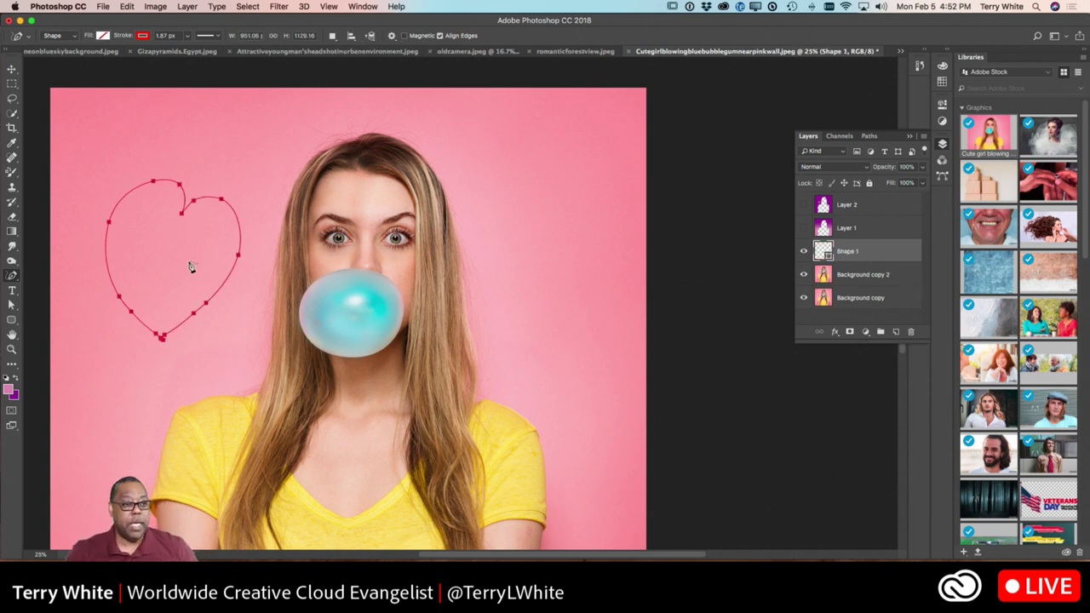
pyautogui.click(188, 36)
pyautogui.moveTo(186, 50); pyautogui.dragTo(194, 52)
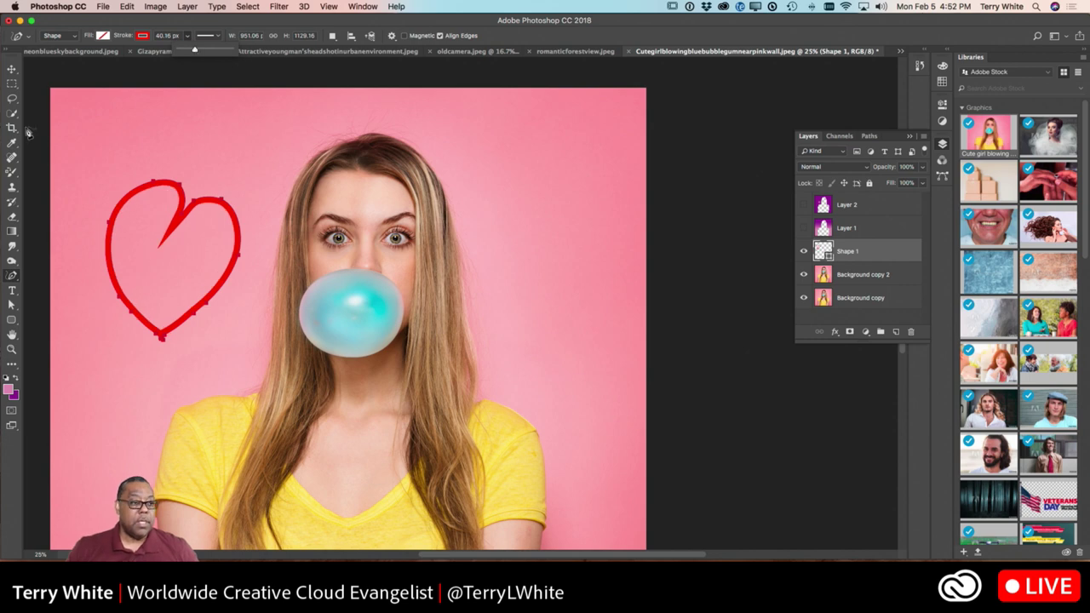
# - Use Direct Selection to pull the heart's lower-left anchor point outward, and select the anchor point on its upper-left curve
pyautogui.click(11, 306)
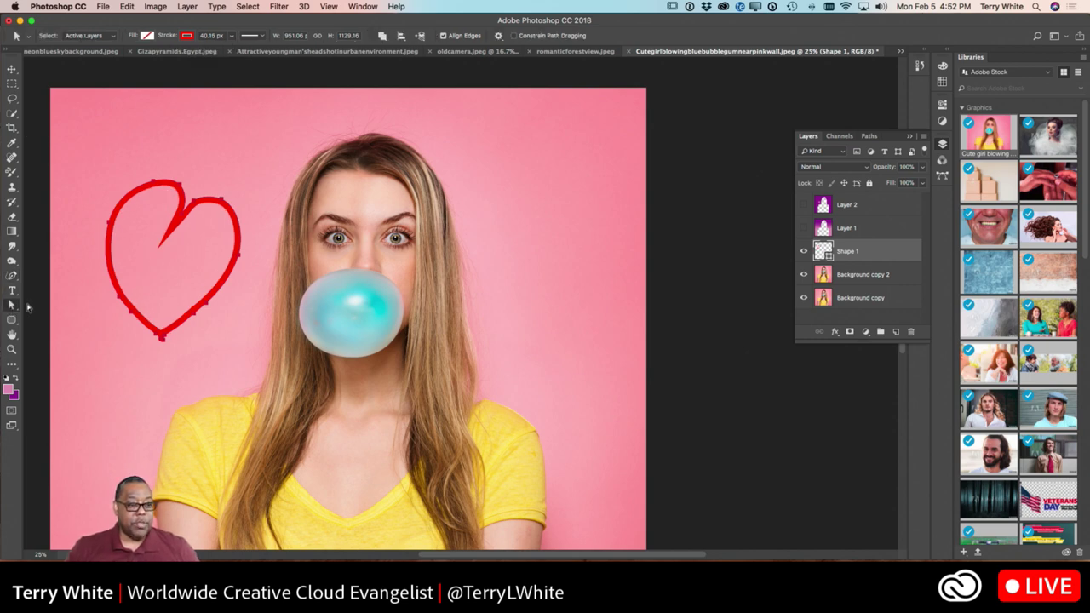
pyautogui.click(122, 299)
pyautogui.click(121, 300)
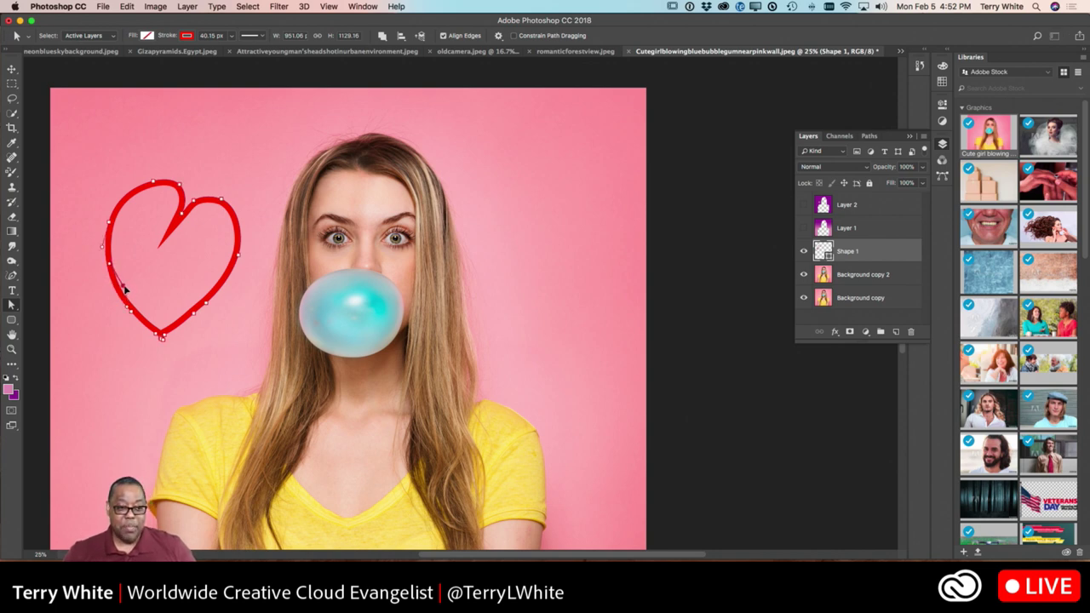
pyautogui.moveTo(124, 290); pyautogui.dragTo(106, 311)
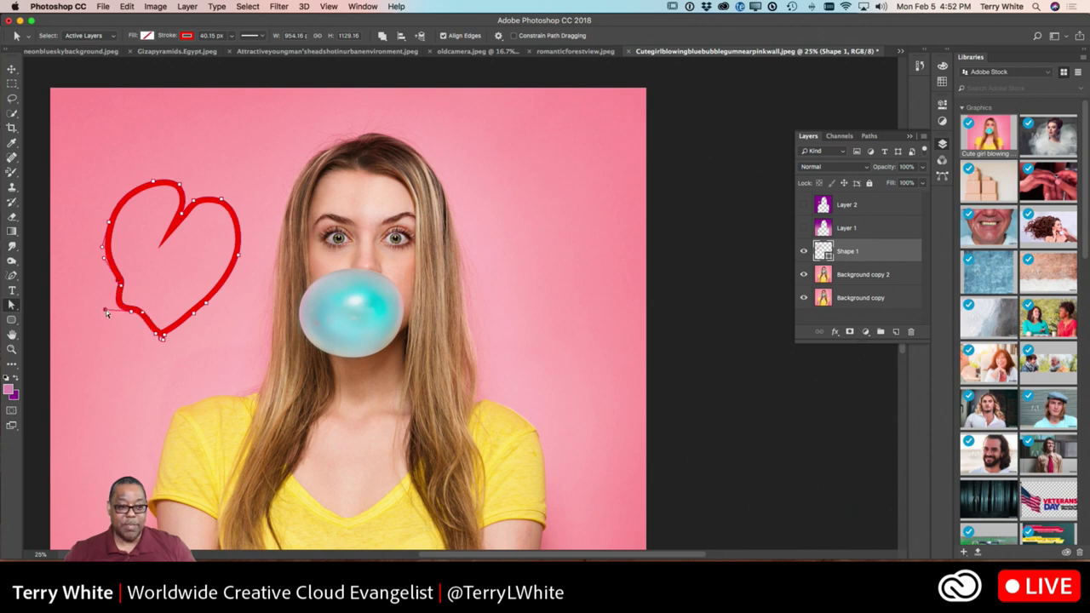
pyautogui.click(140, 228)
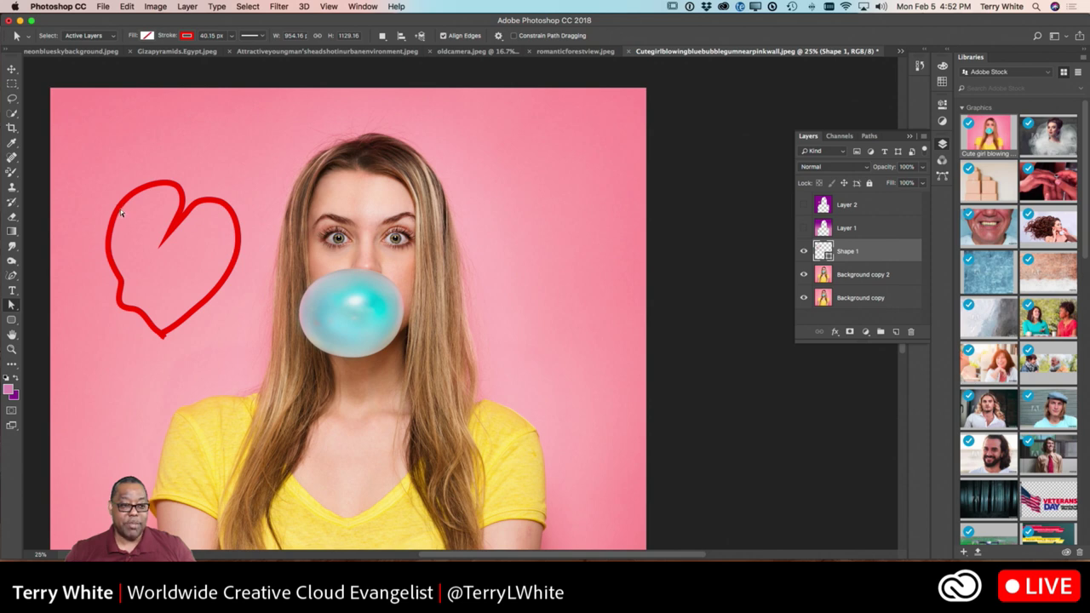
pyautogui.click(113, 217)
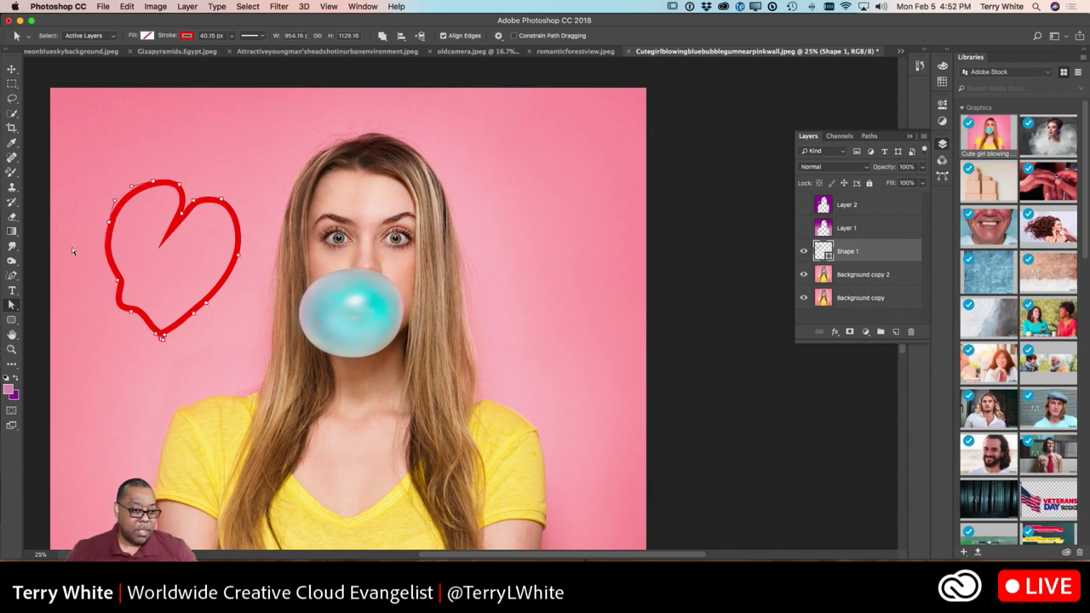
# - Move the whole heart path with Path Selection to the pink wall on the right of the woman's hair
pyautogui.click(12, 304)
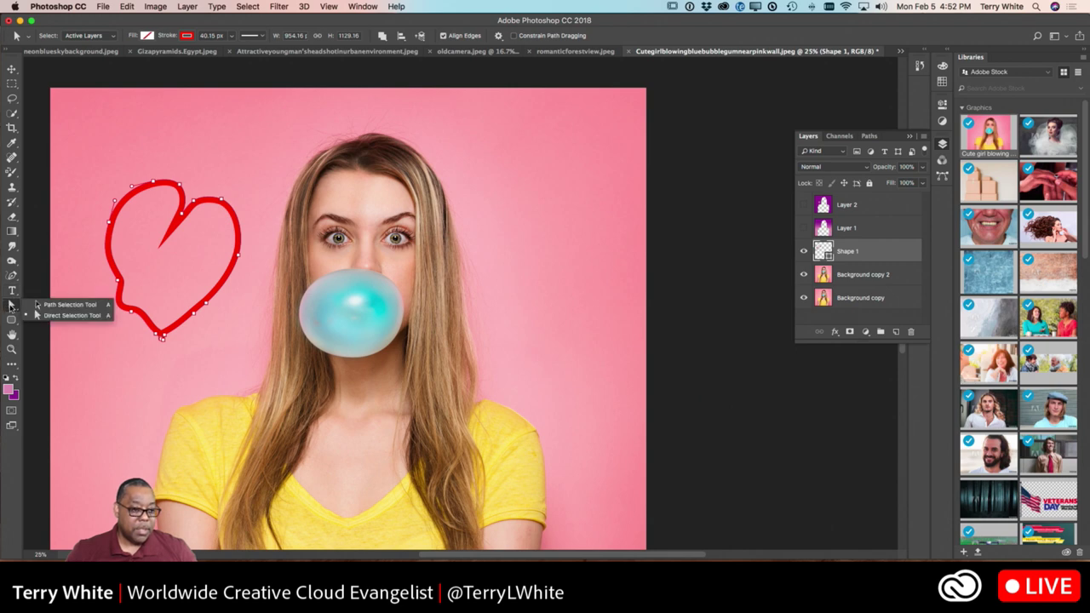
pyautogui.click(71, 315)
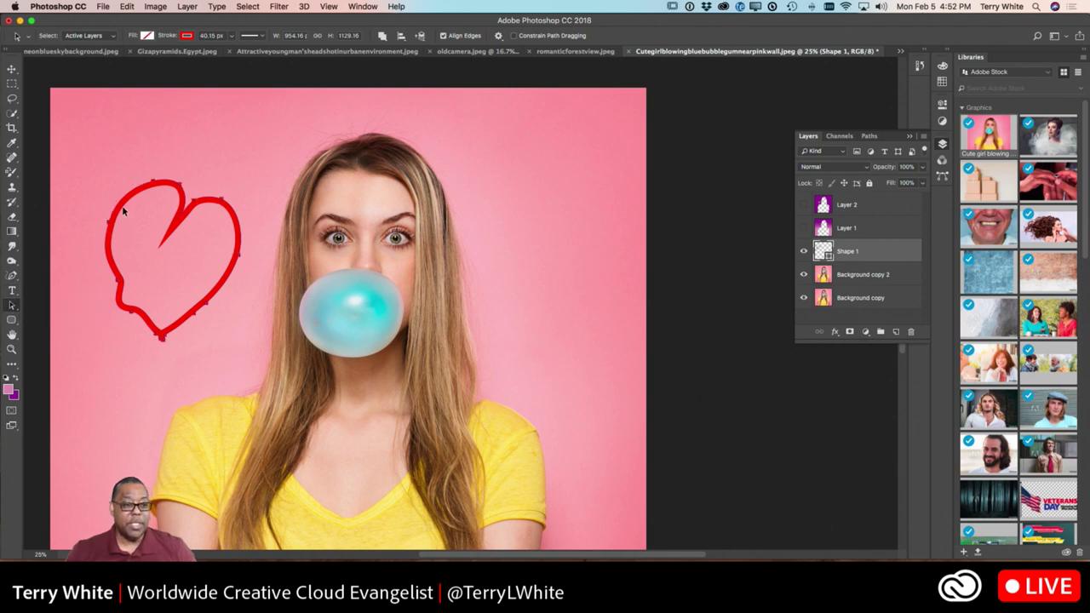
pyautogui.moveTo(123, 209); pyautogui.dragTo(476, 272)
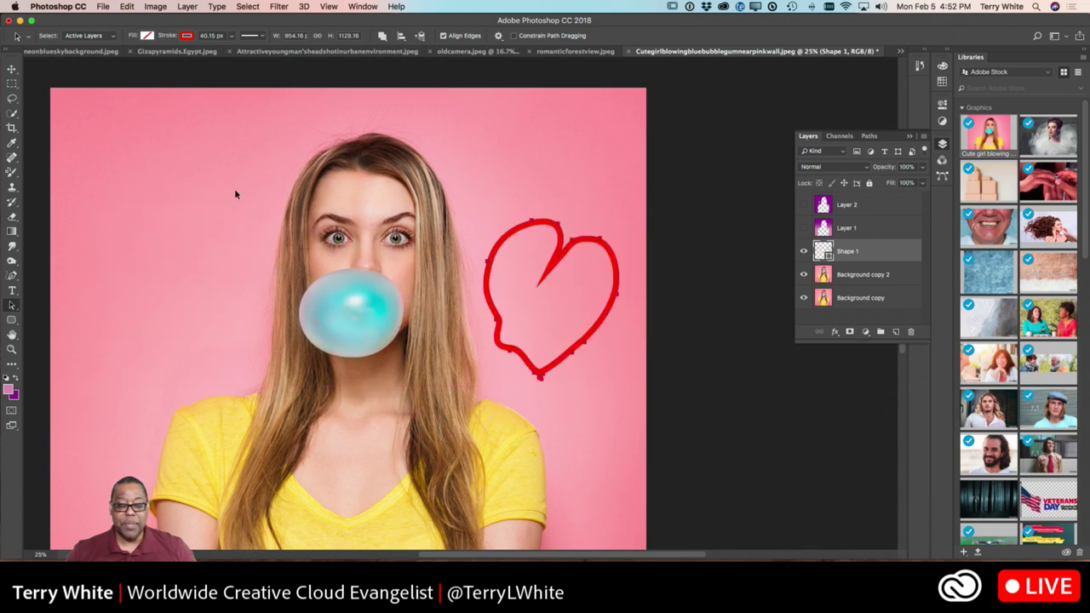
pyautogui.click(14, 309)
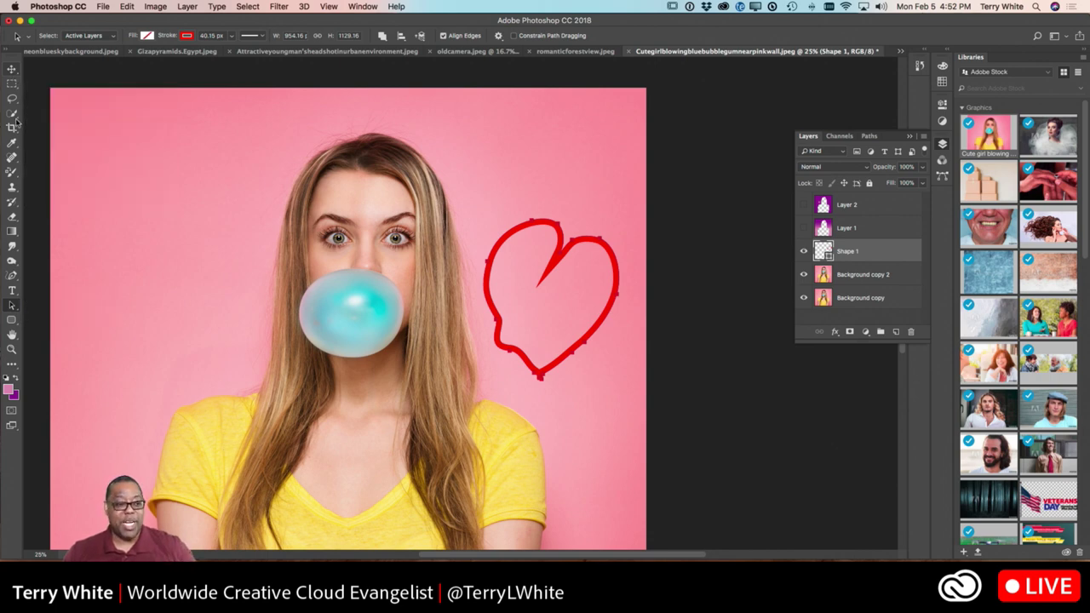
pyautogui.click(12, 306)
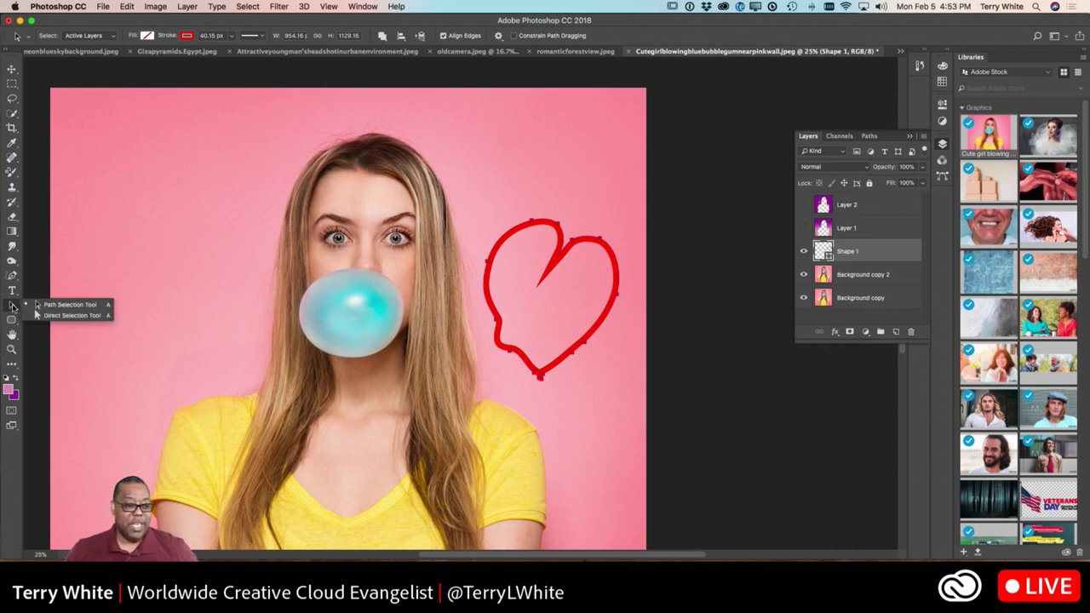
pyautogui.click(15, 305)
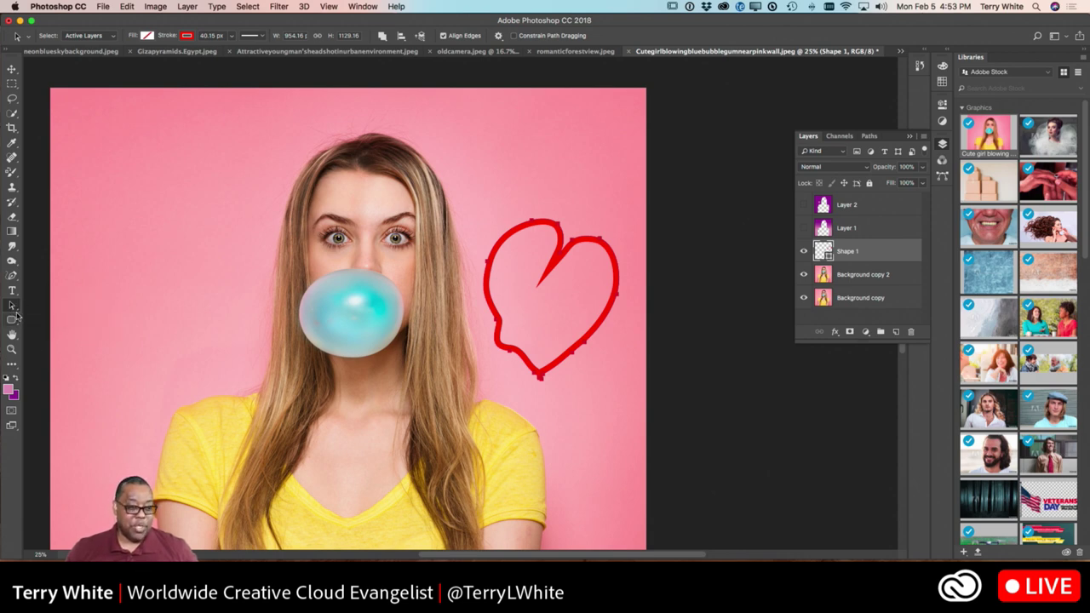
# - Draw a red-outlined rectangle about 1134 by 1519 px on the pink wall left of the woman
pyautogui.click(13, 323)
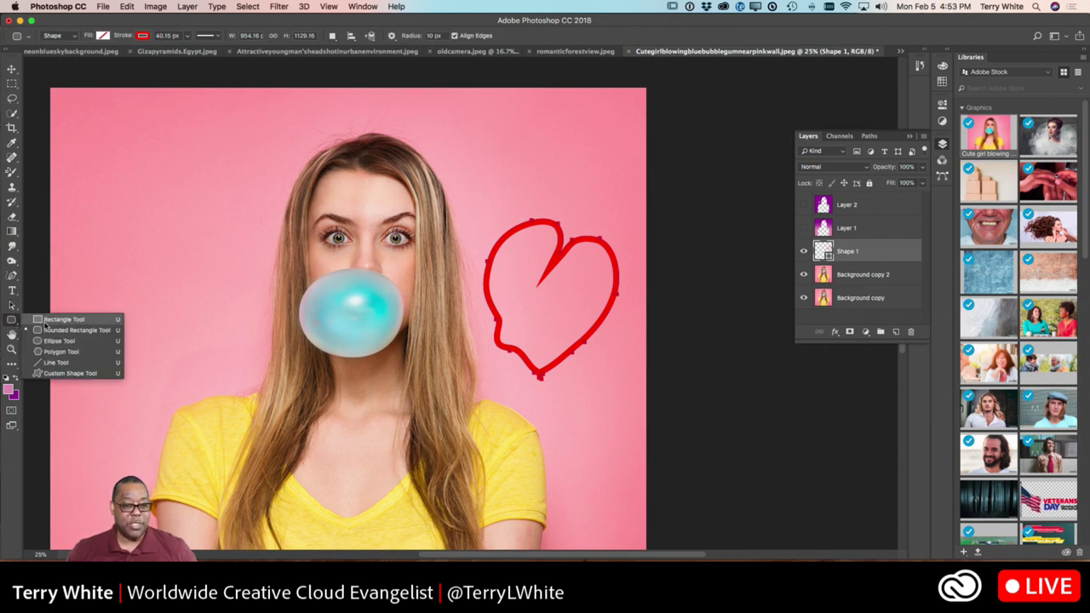
pyautogui.click(47, 320)
pyautogui.moveTo(86, 141); pyautogui.dragTo(249, 355)
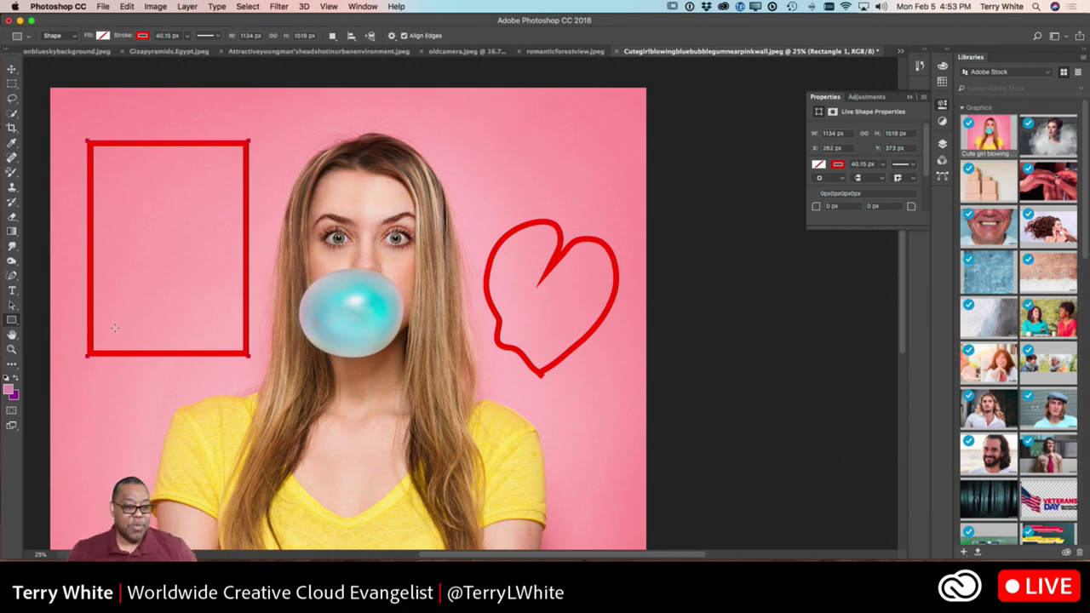
# - Draw a red-outlined ellipse about 474 by 583 px on the pink wall below the rectangle
pyautogui.click(13, 321)
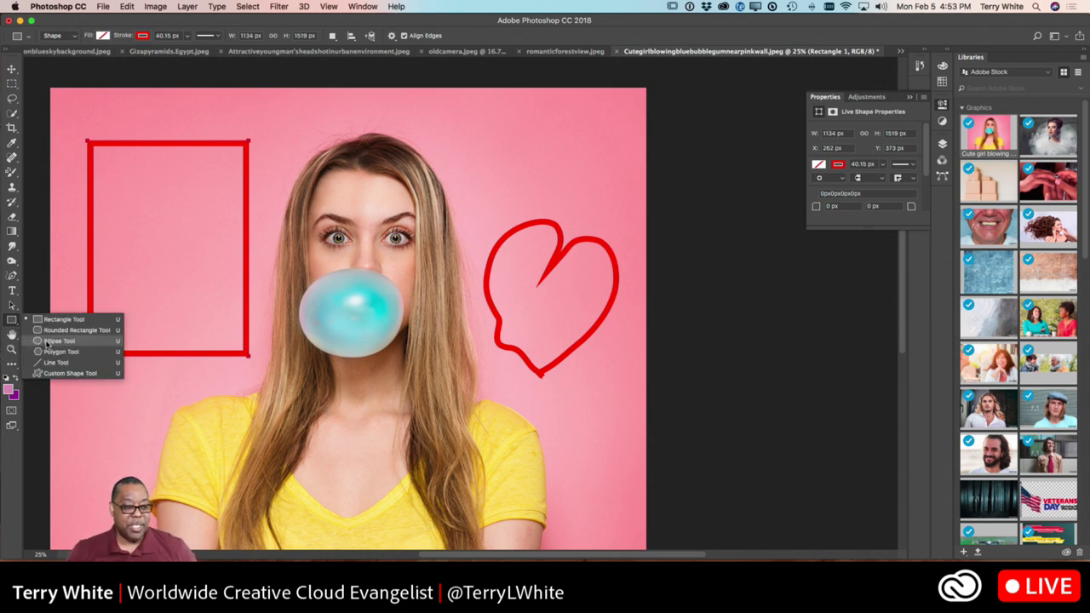
pyautogui.click(55, 341)
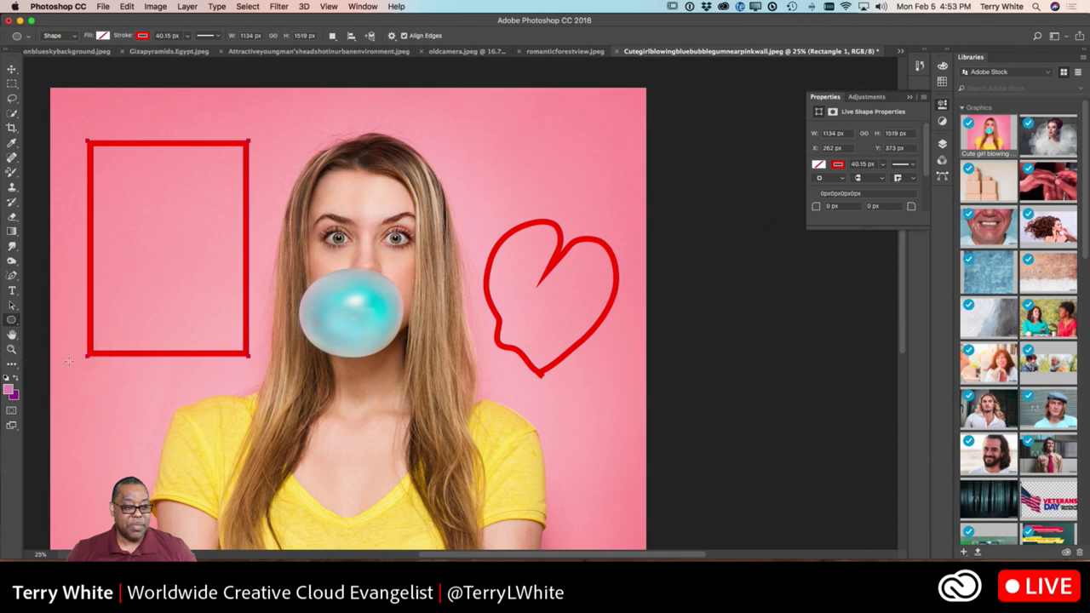
pyautogui.moveTo(85, 396); pyautogui.dragTo(150, 479)
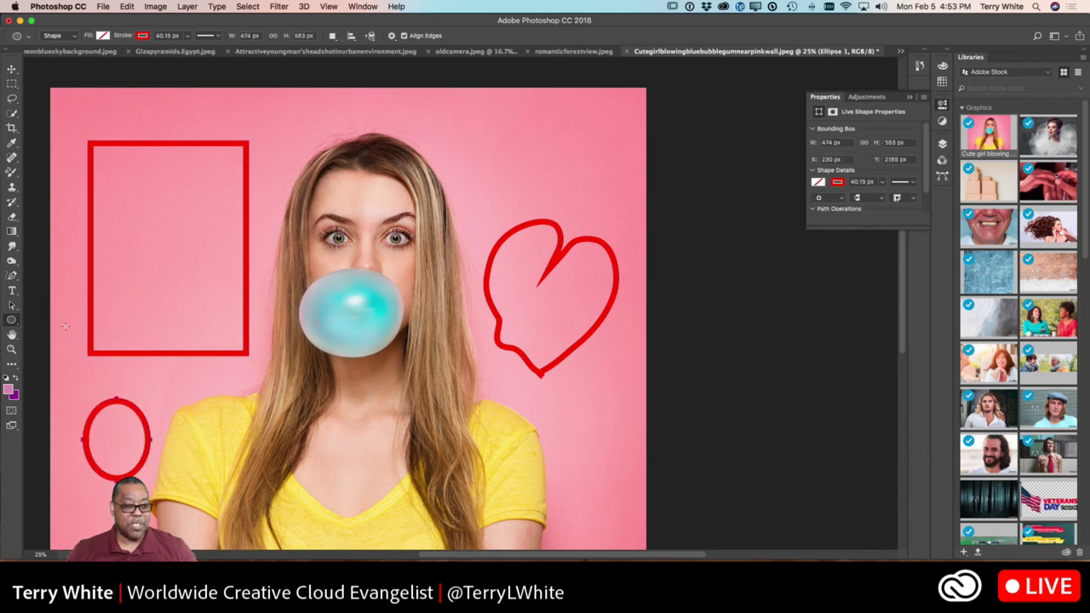
# - Draw a 20 px weight line from inside the rectangle to the blue bubble, spanning about 970 by 508 px
pyautogui.click(11, 320)
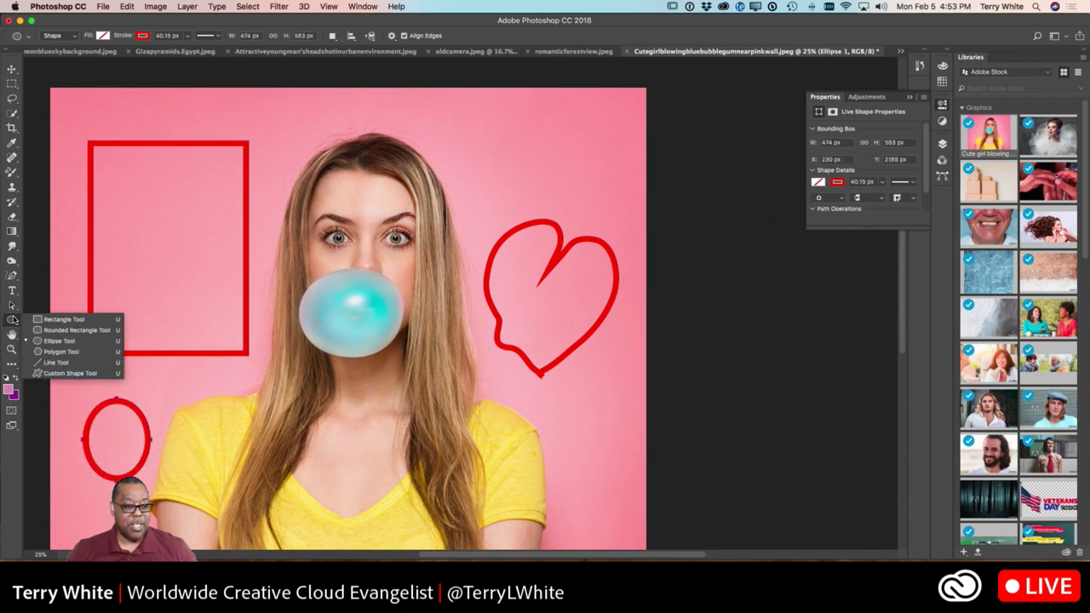
pyautogui.click(50, 363)
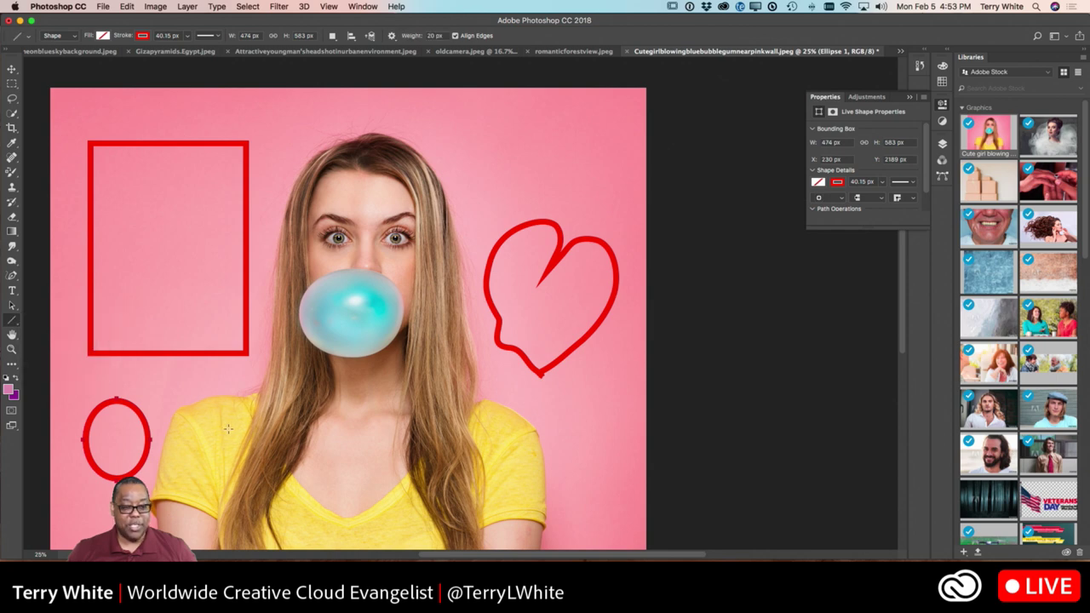
pyautogui.moveTo(191, 238); pyautogui.dragTo(329, 304)
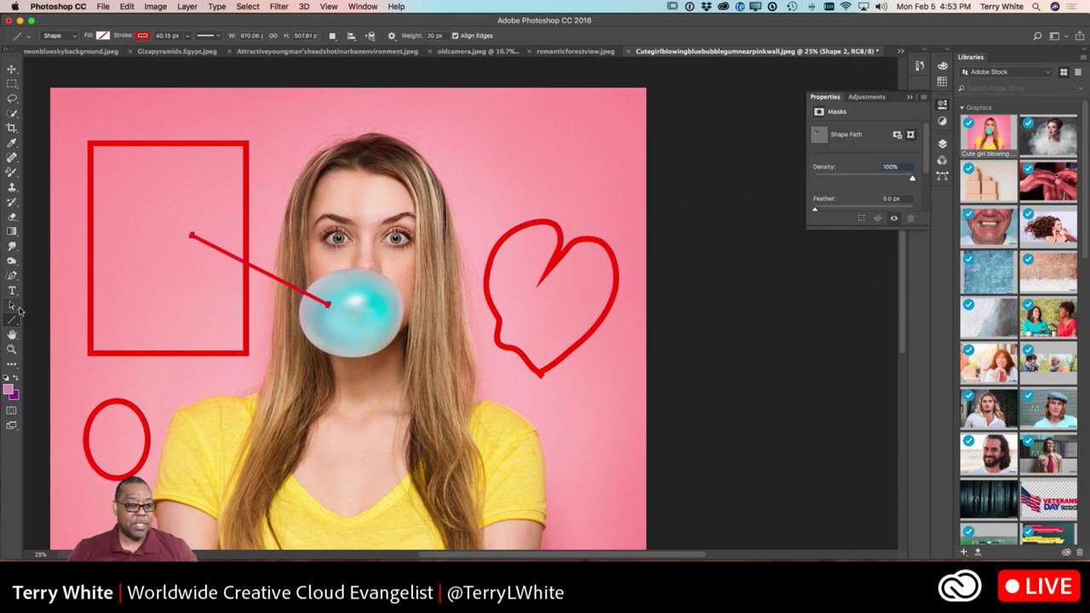
pyautogui.click(12, 307)
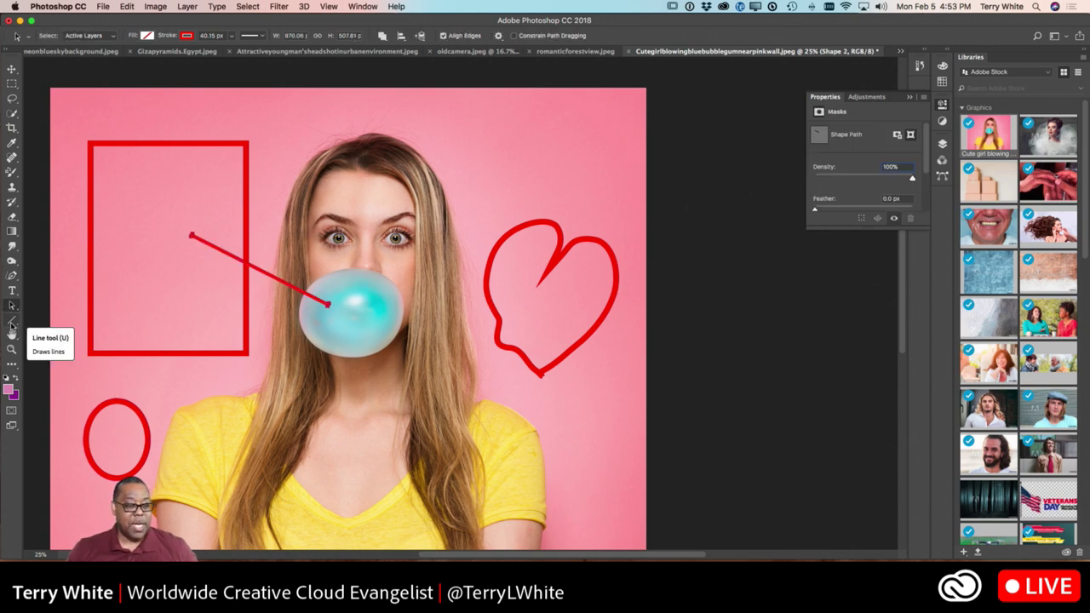
# - Draw a globe custom shape about 763 px wide and high above the heart, beside the woman's head
pyautogui.click(12, 322)
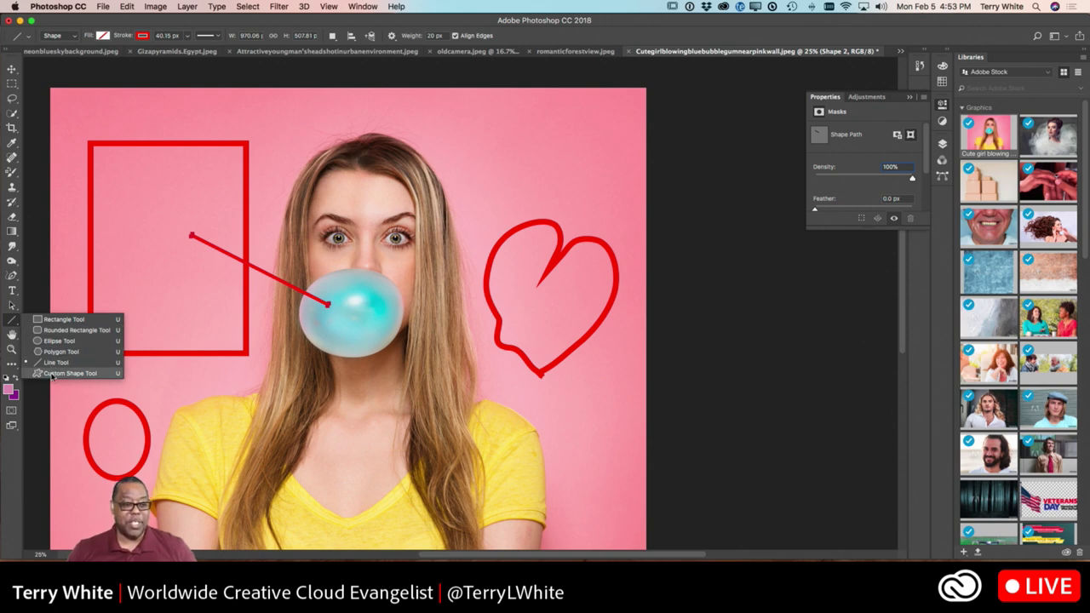
pyautogui.click(68, 373)
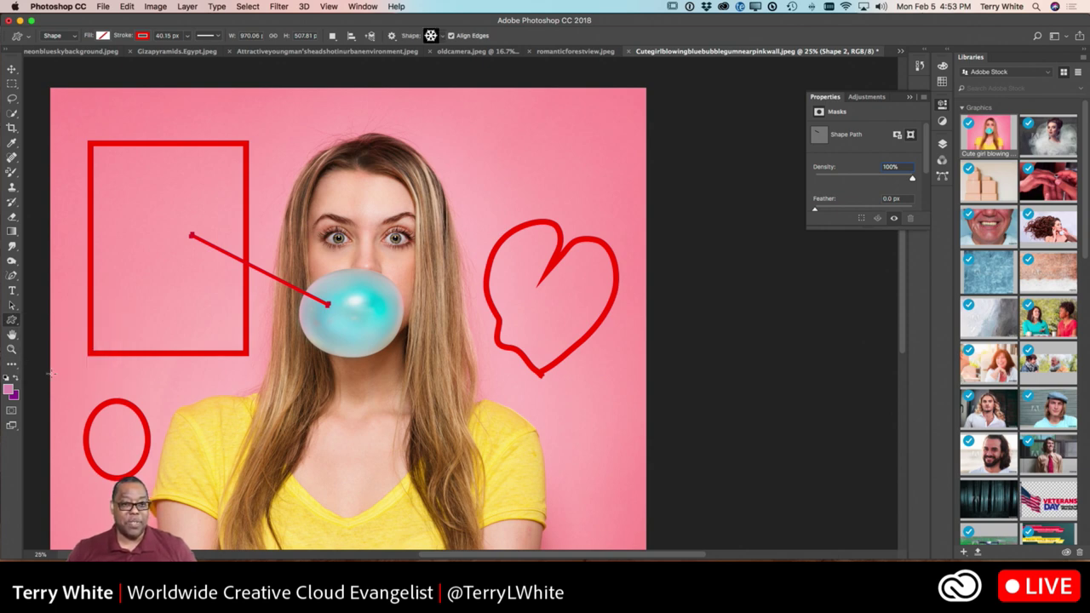
pyautogui.click(441, 36)
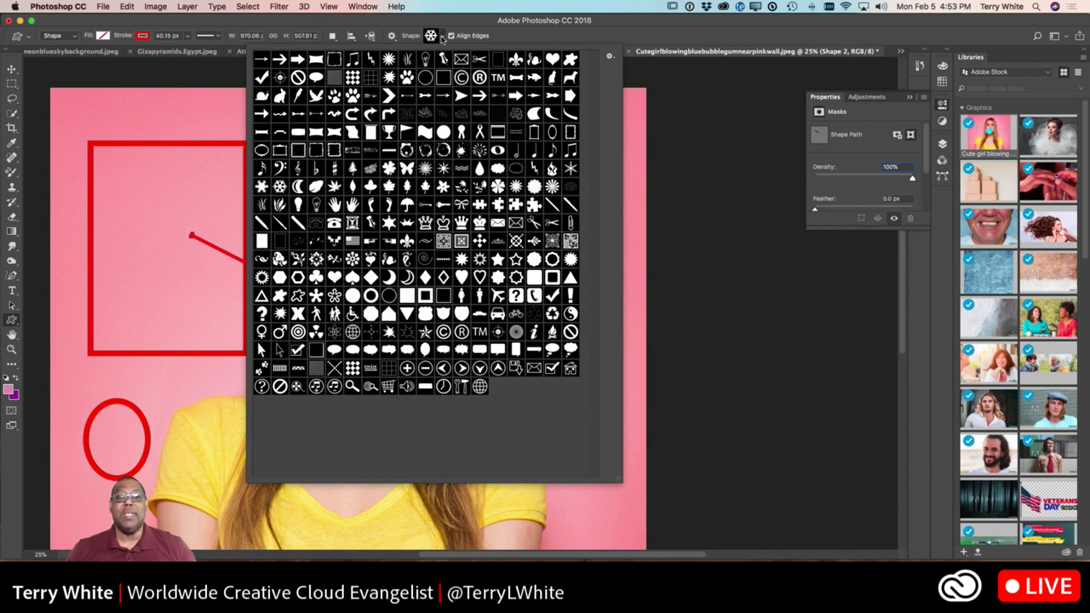
pyautogui.click(441, 37)
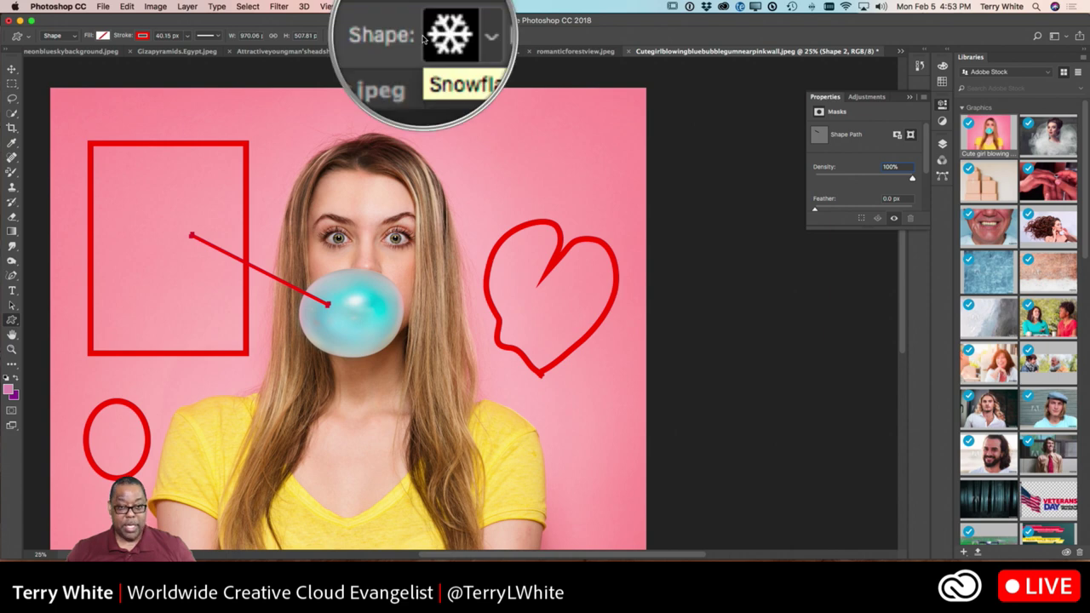
pyautogui.click(441, 37)
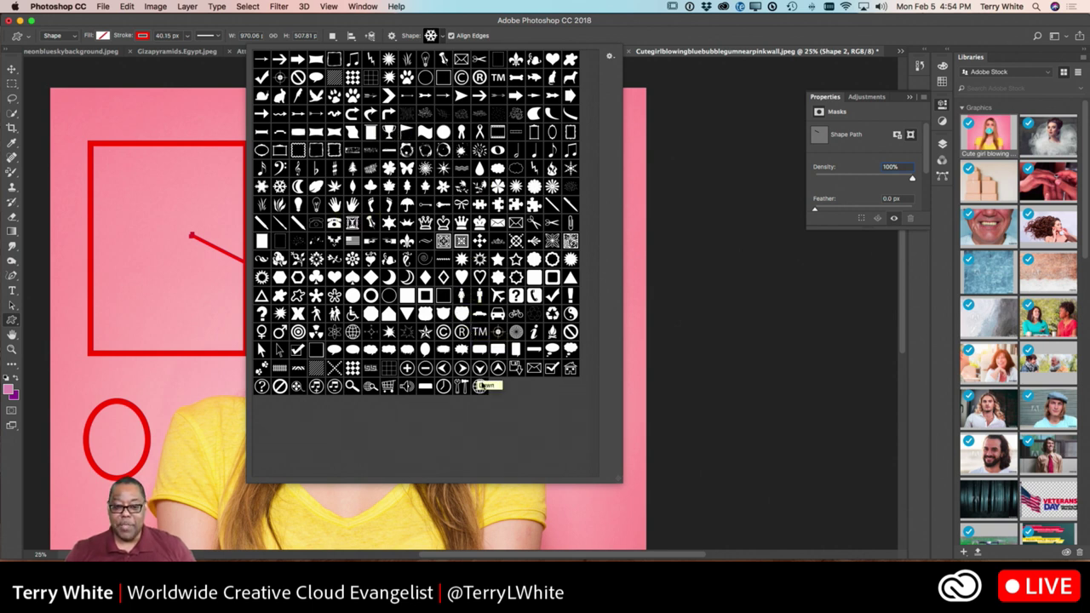
pyautogui.click(480, 387)
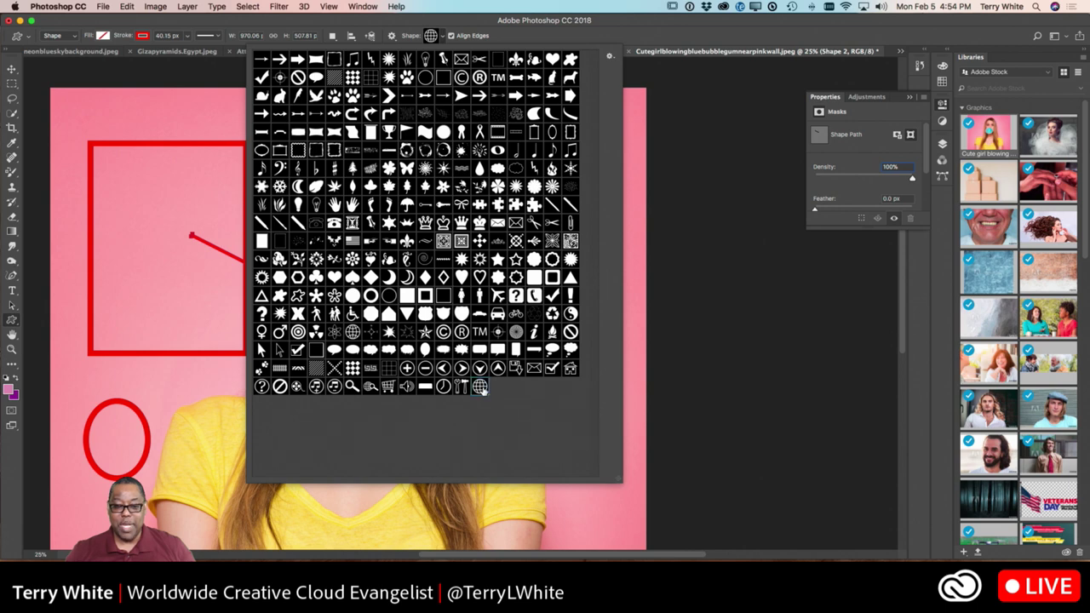
pyautogui.doubleClick(480, 387)
pyautogui.moveTo(470, 127); pyautogui.dragTo(581, 232)
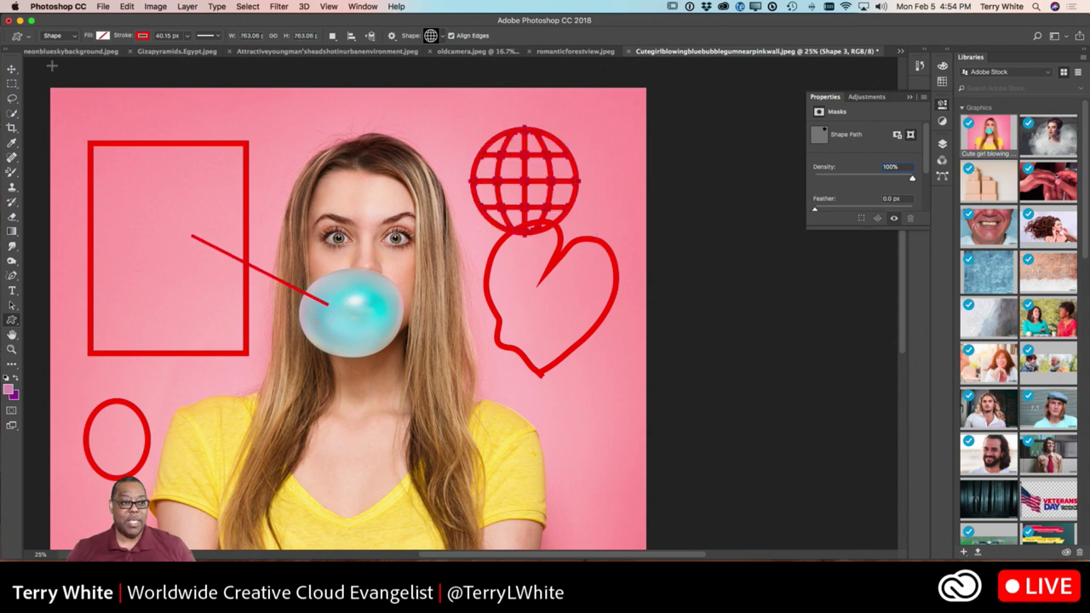
# - Draw a feathered arrow custom shape about 1323 by 440 px from inside the rectangle toward the woman's forehead
pyautogui.click(391, 37)
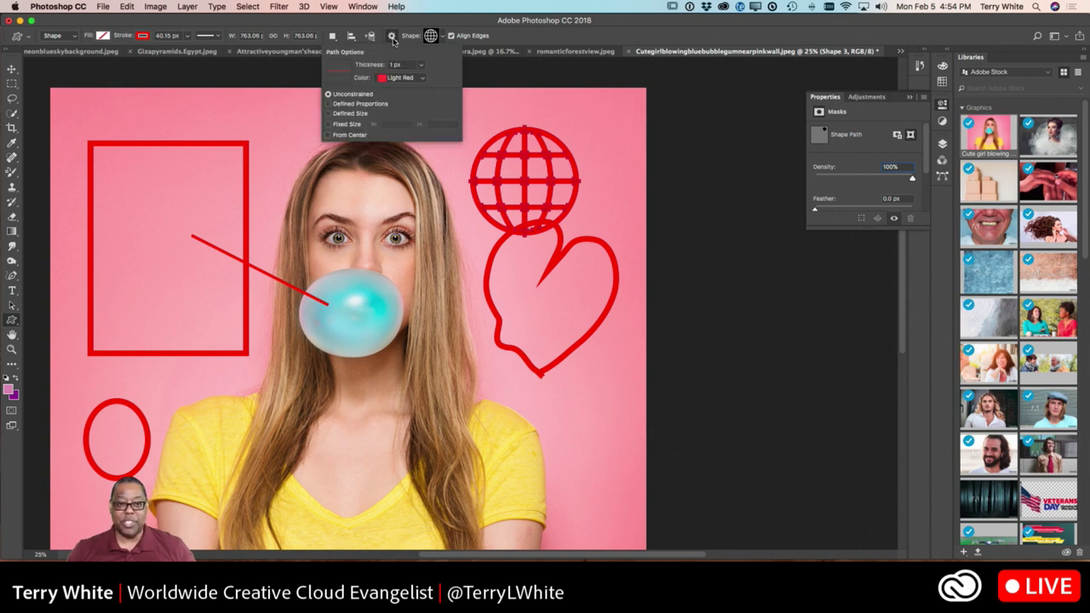
pyautogui.click(432, 36)
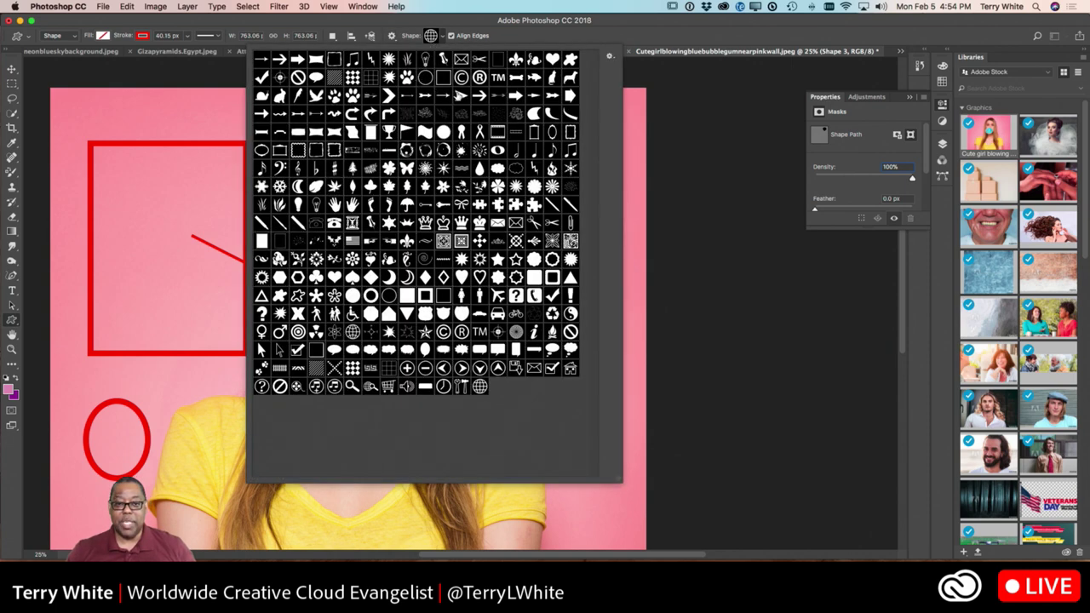
pyautogui.click(425, 95)
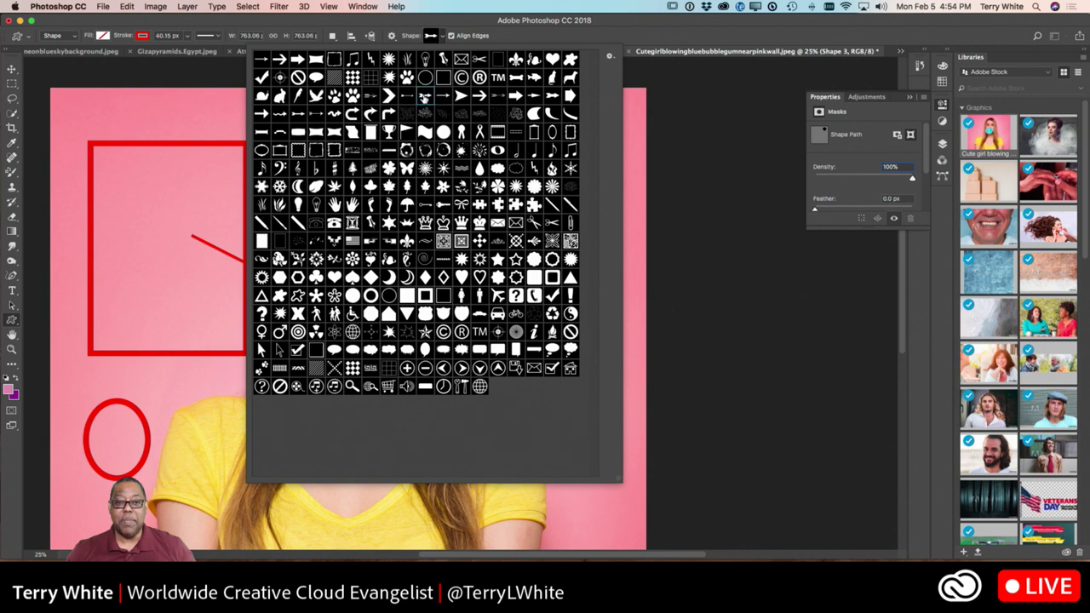
pyautogui.click(337, 22)
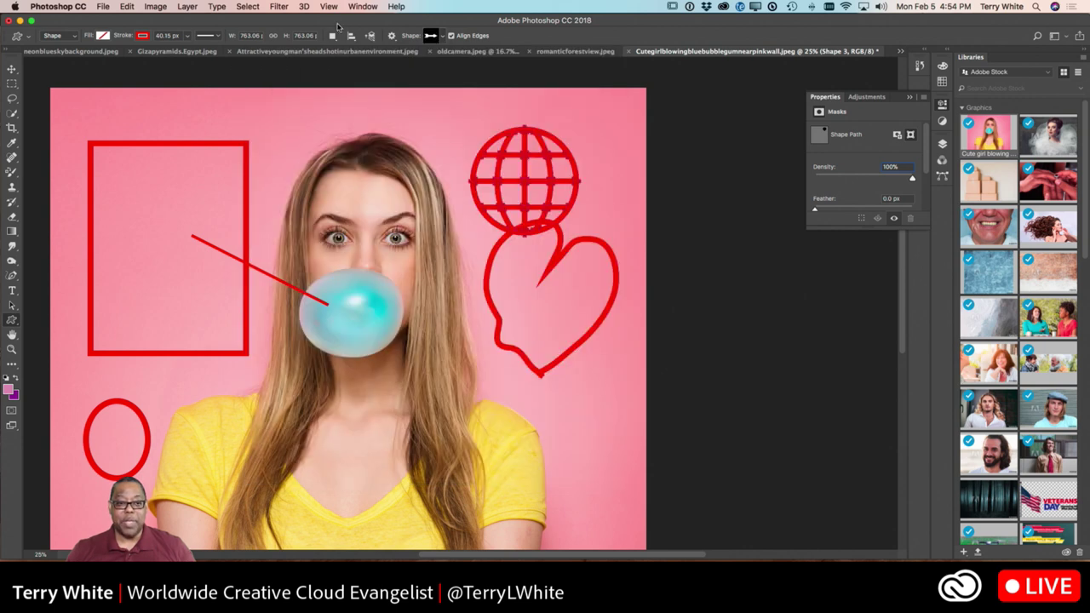
pyautogui.moveTo(114, 172); pyautogui.dragTo(300, 232)
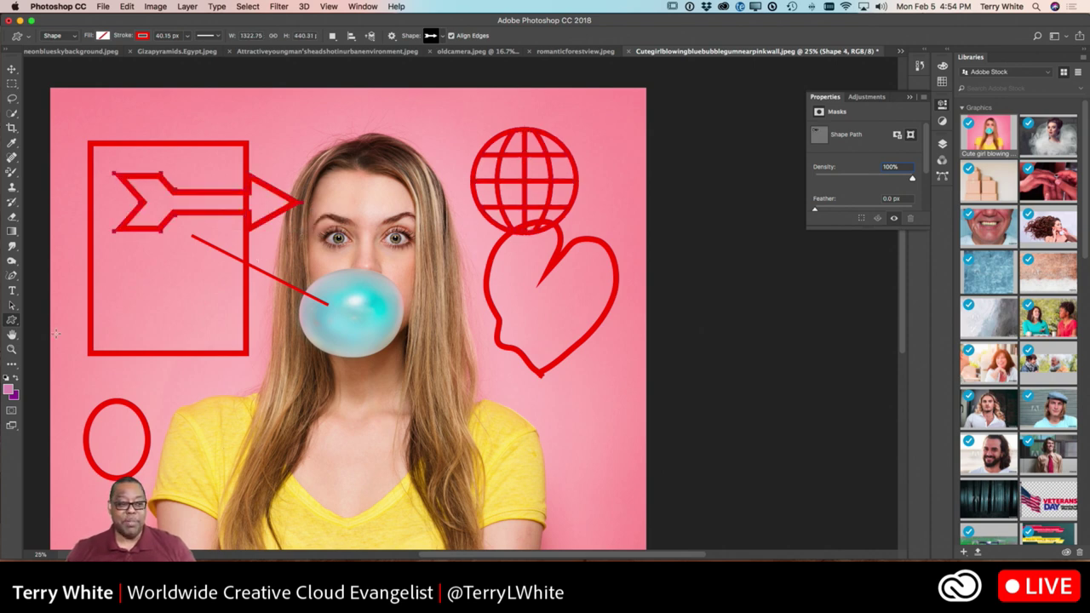
pyautogui.rightClick(13, 320)
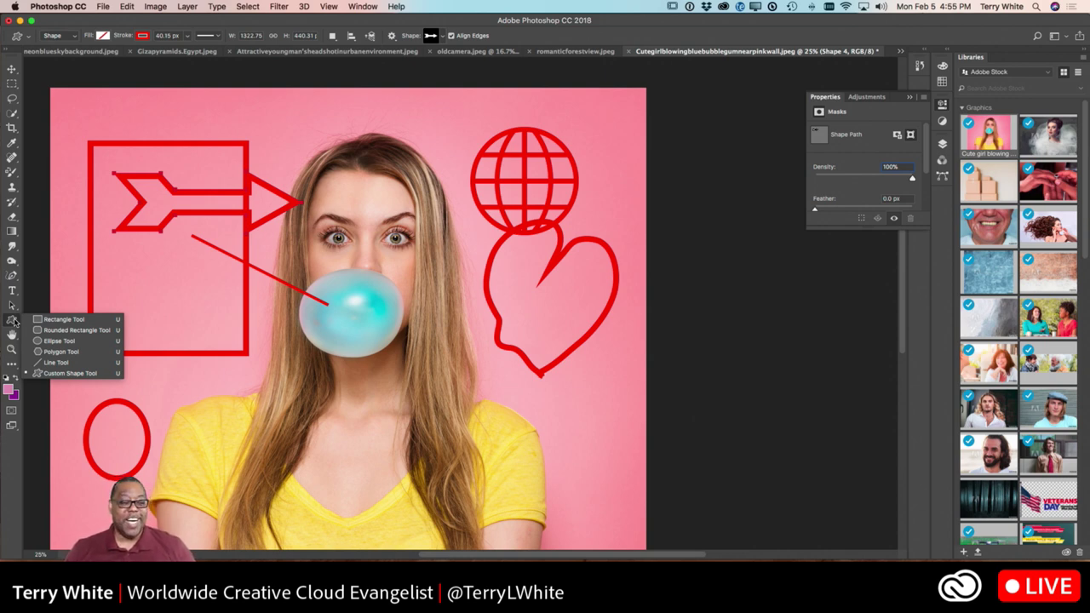
pyautogui.click(14, 321)
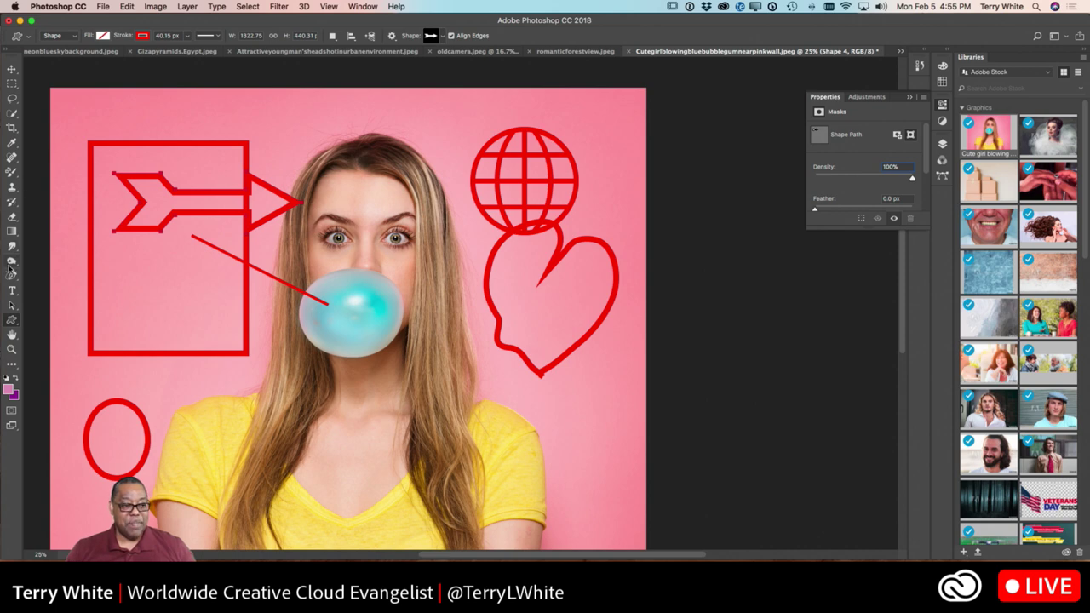
# - Switch to romanticforestview.jpeg and draw a paragraph text box over the mossy rock and the ferns right of the stump
pyautogui.click(13, 291)
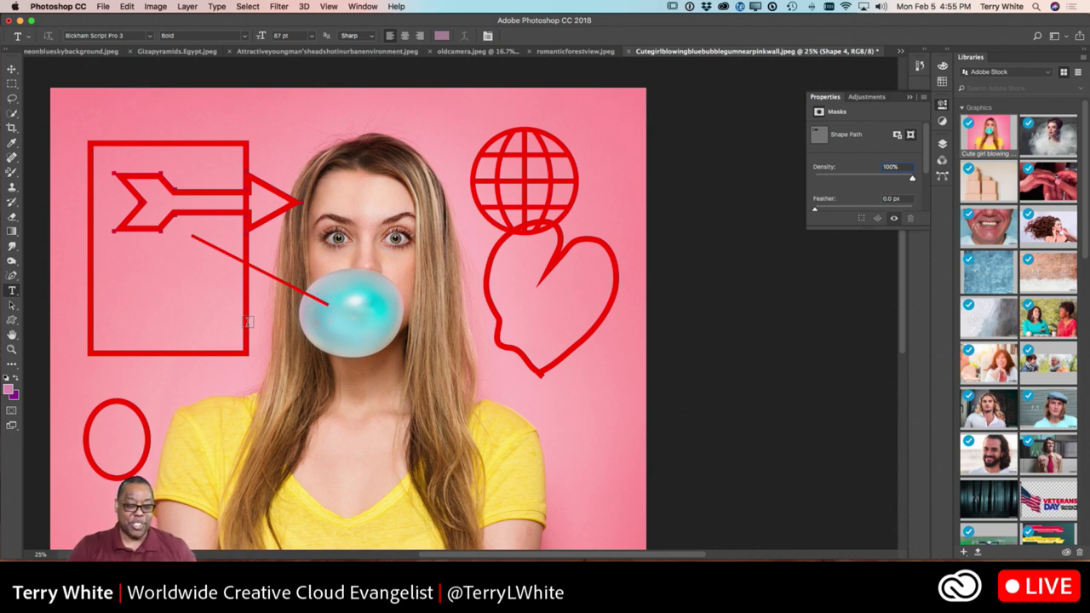
pyautogui.click(552, 52)
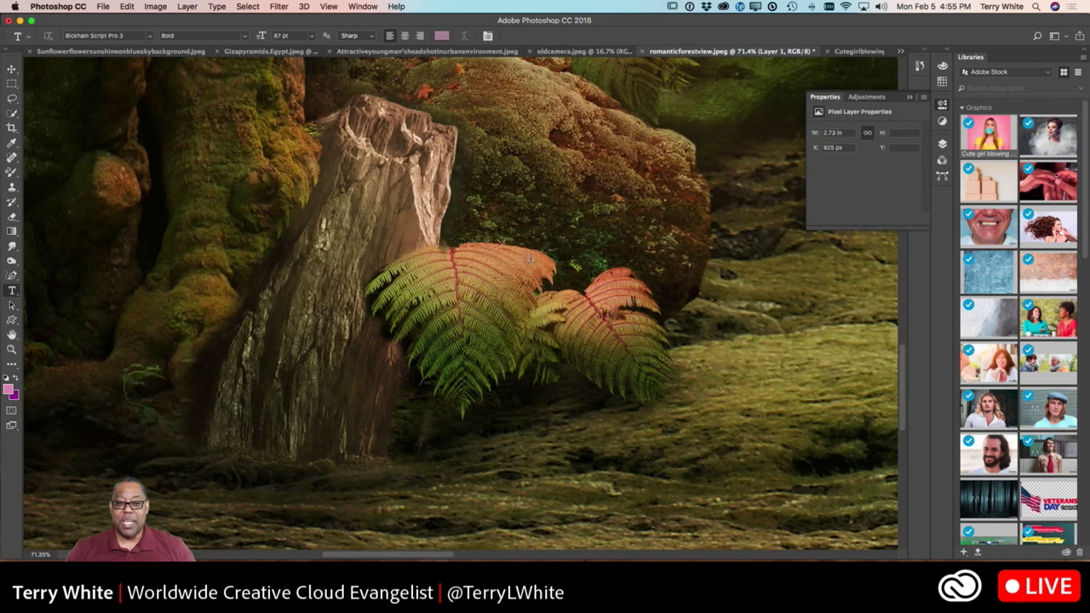
pyautogui.click(487, 154)
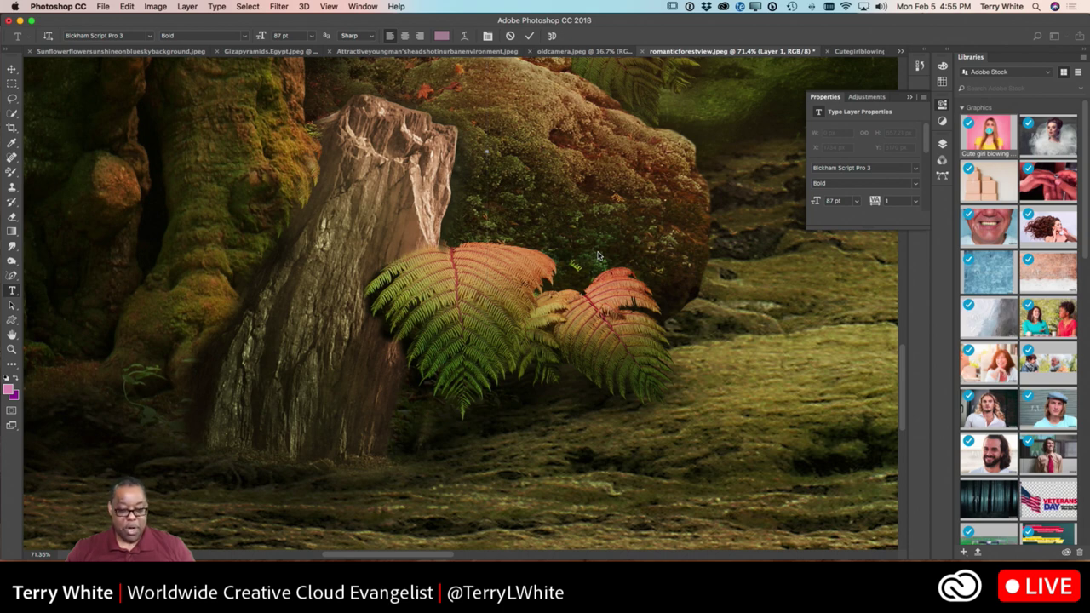
pyautogui.press('Escape')
pyautogui.moveTo(505, 159); pyautogui.dragTo(800, 407)
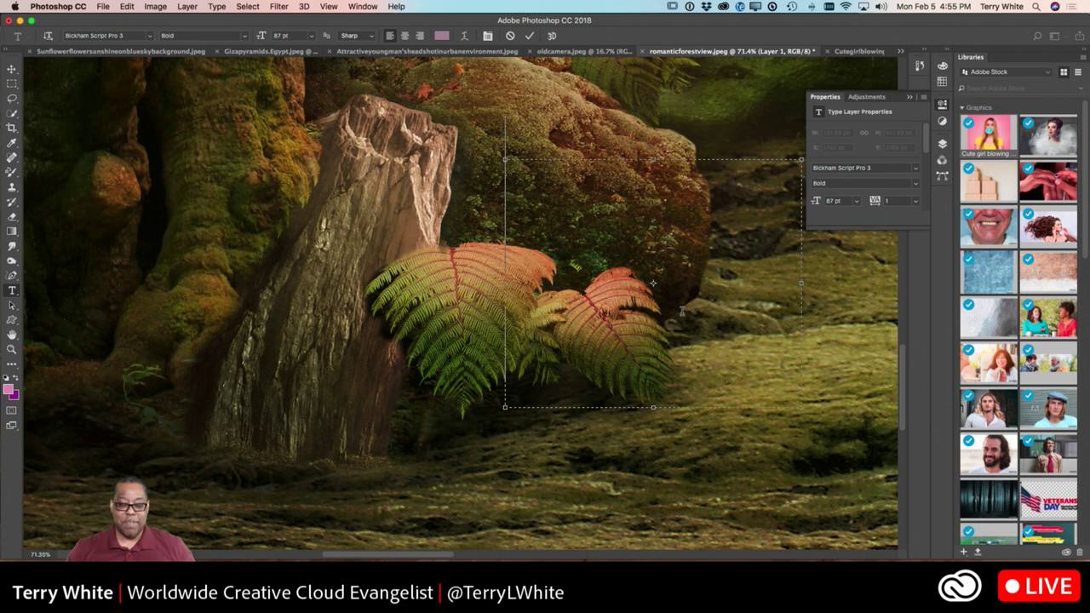
# - Filter the fonts to the Serif class, choose Alegreya Italic, and enter "IF I TYPE NOW" in the text box
pyautogui.click(150, 35)
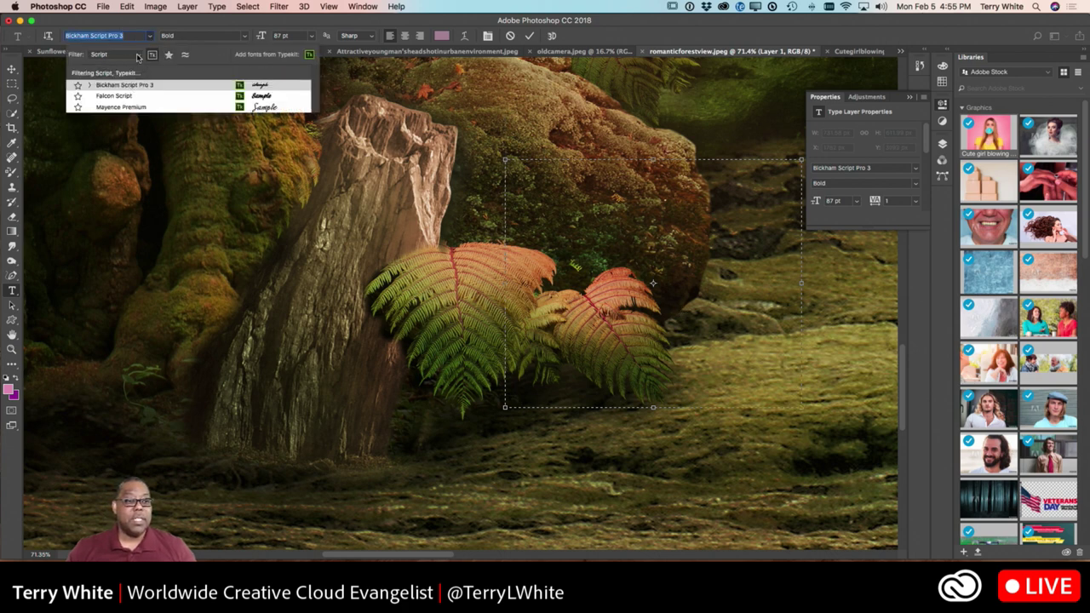
pyautogui.click(137, 55)
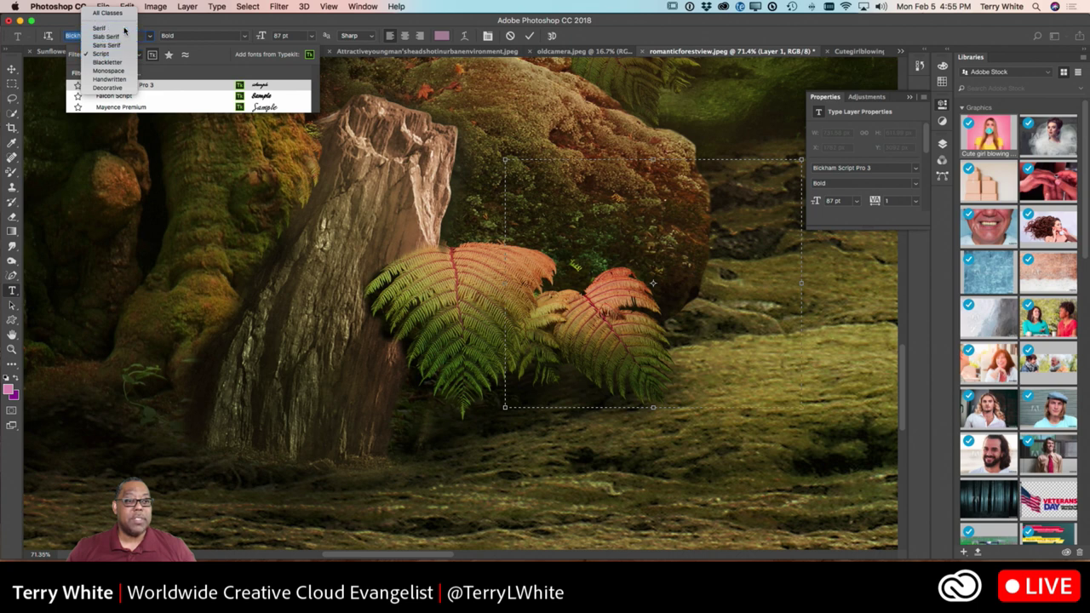
pyautogui.click(101, 29)
pyautogui.click(120, 101)
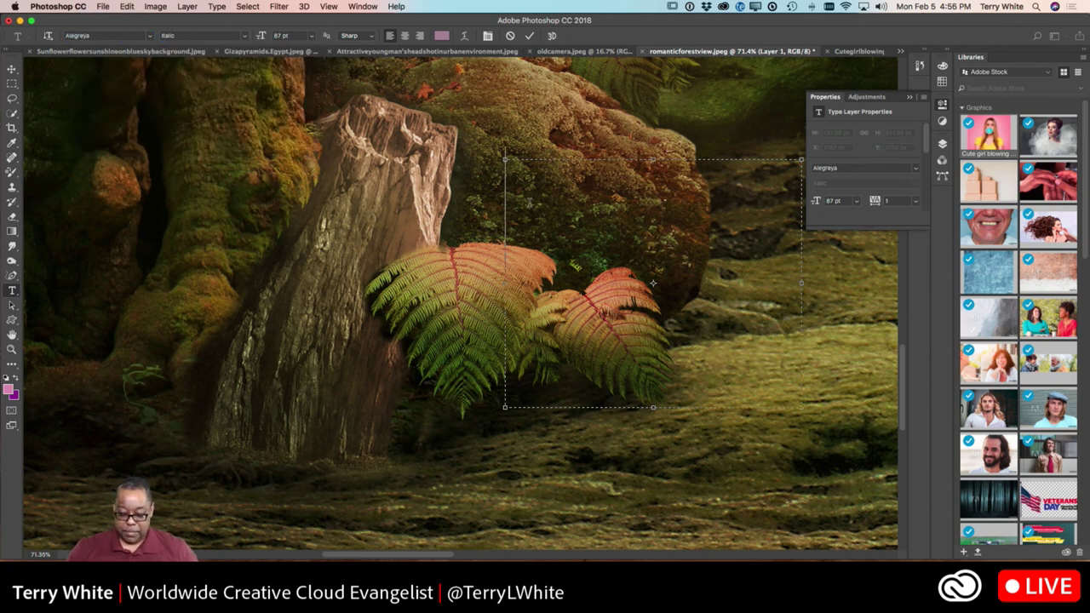
pyautogui.write('IF I TYPE')
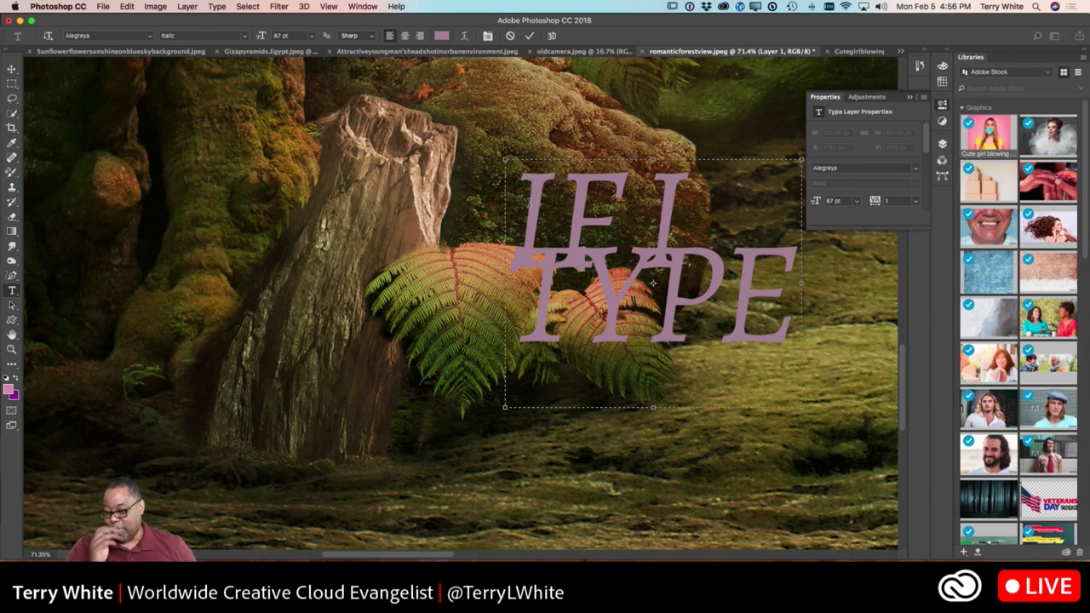
# - Select all the text in the box, reduce its font size to 49 pt, and commit the text
pyautogui.press('super+a')
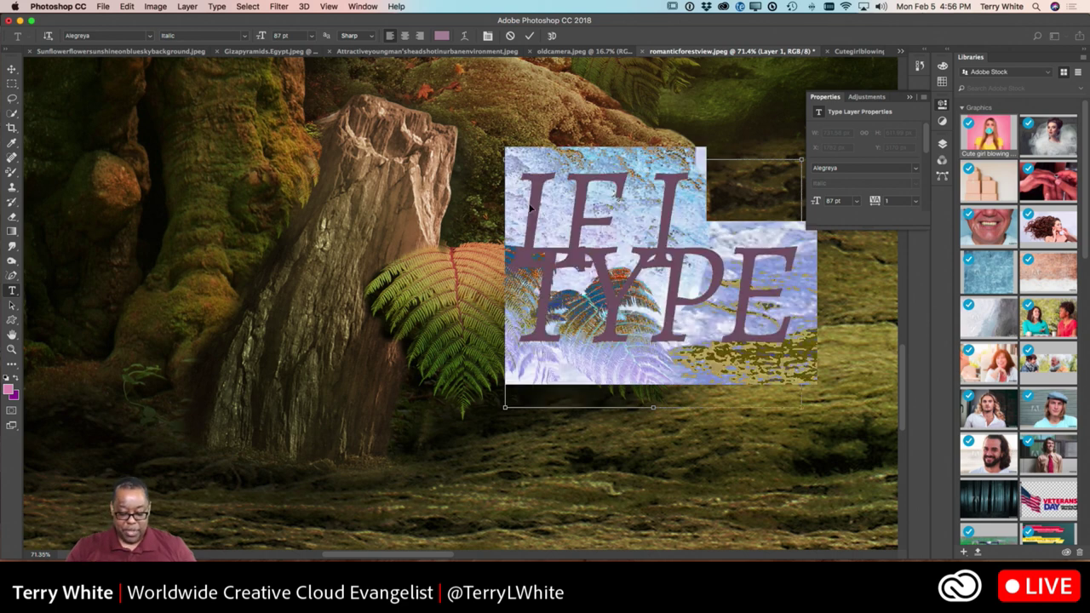
pyautogui.press('super+shift+comma')
pyautogui.press('super+shift+comma')
pyautogui.press('super+shift+comma')
pyautogui.press('super+shift+comma')
pyautogui.press('super+shift+comma')
pyautogui.press('super+shift+comma')
pyautogui.press('super+shift+comma')
pyautogui.press('super+shift+comma')
pyautogui.press('super+shift+comma')
pyautogui.press('super+shift+comma')
pyautogui.press('super+shift+comma')
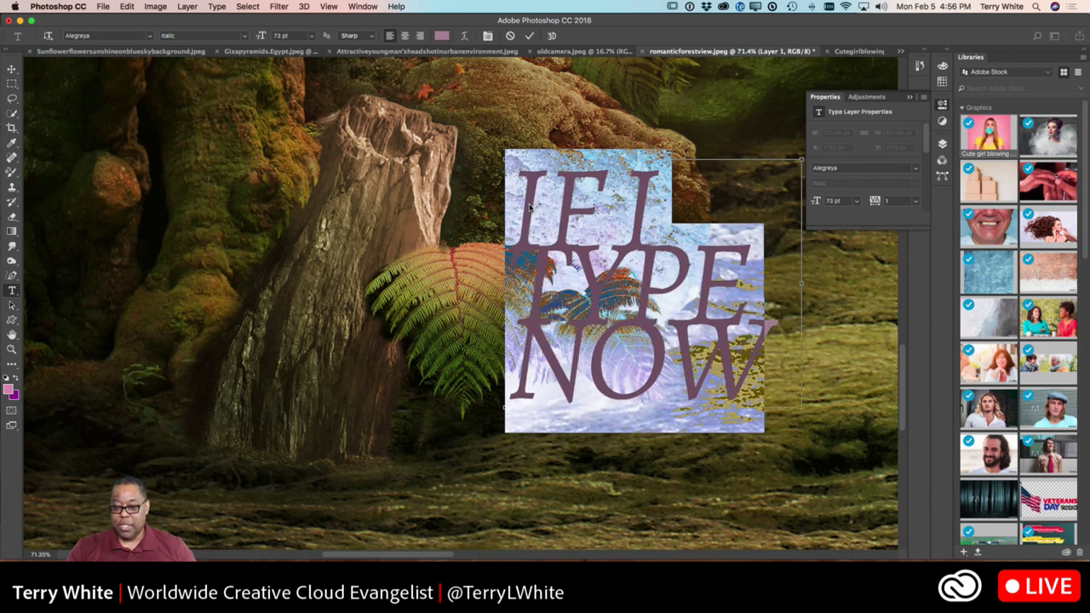
pyautogui.press('super+shift+comma')
pyautogui.press('super+shift+comma')
pyautogui.press('super+shift+comma')
pyautogui.press('super+shift+comma')
pyautogui.press('super+shift+comma')
pyautogui.press('super+shift+comma')
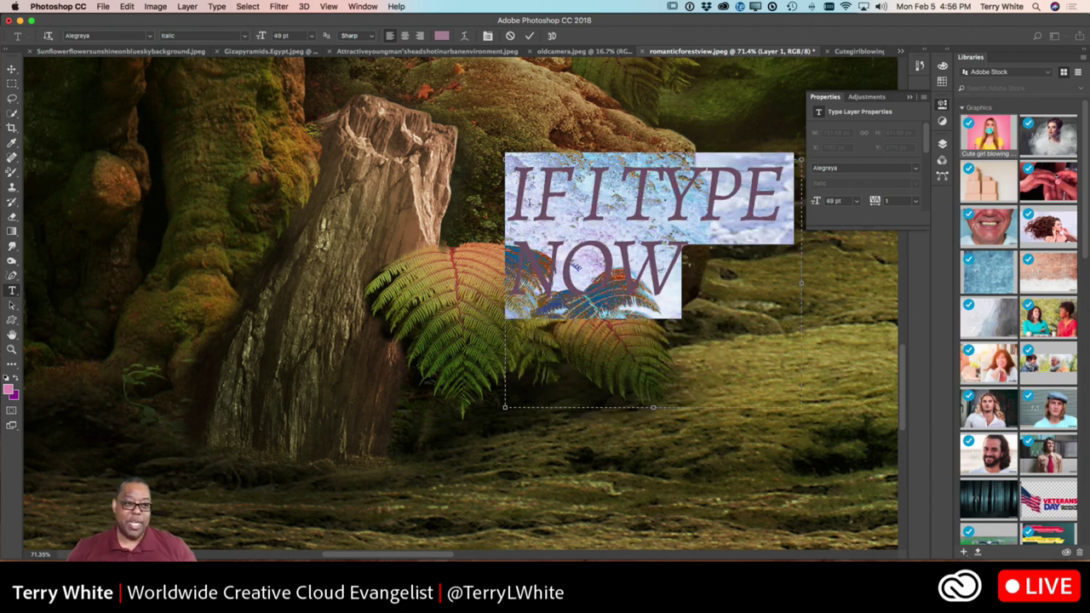
pyautogui.click(12, 68)
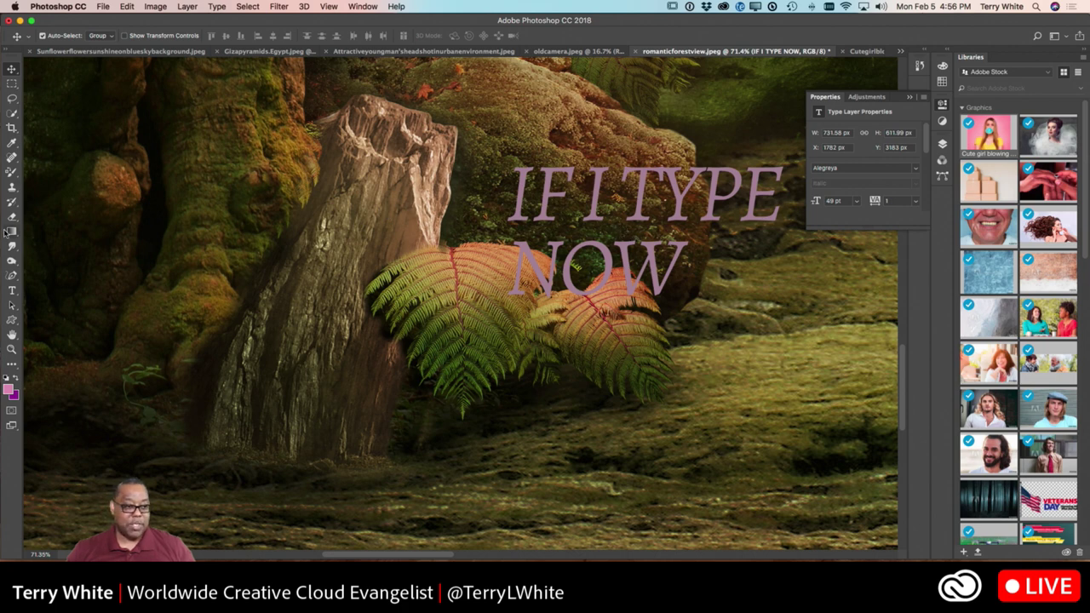
# - Extend the "IF I TYPE NOW" text box over the stump, resizing it to about 811 by 622 px
pyautogui.click(12, 291)
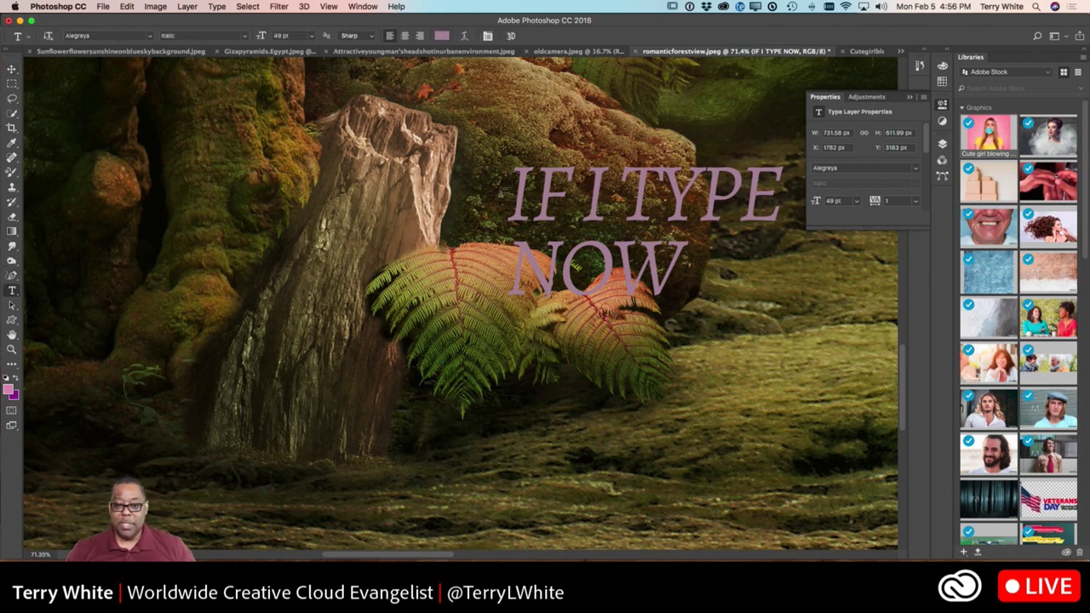
pyautogui.click(536, 203)
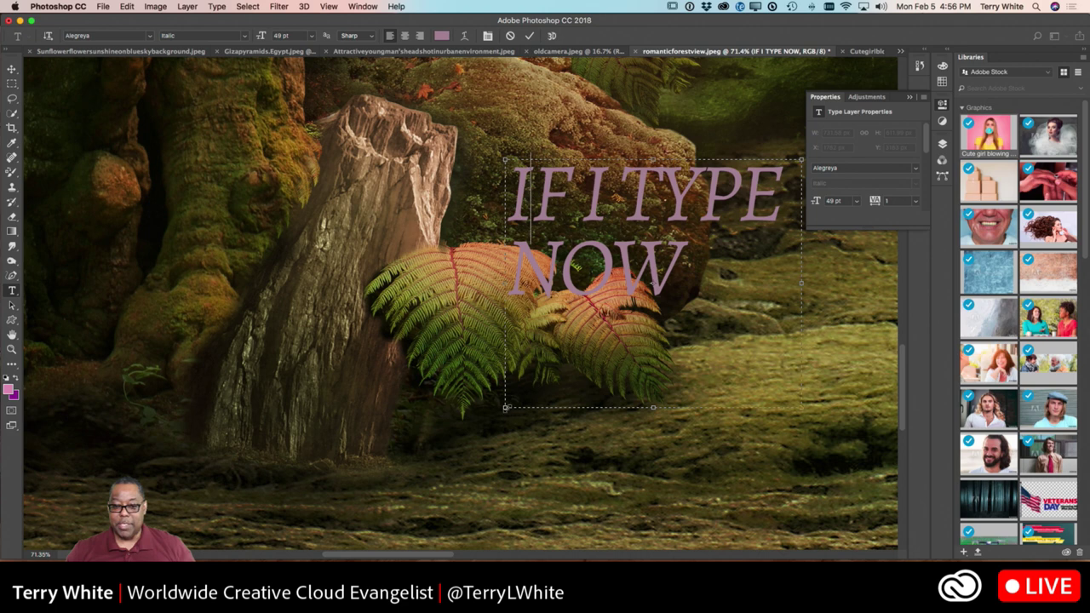
pyautogui.moveTo(506, 408); pyautogui.dragTo(380, 416)
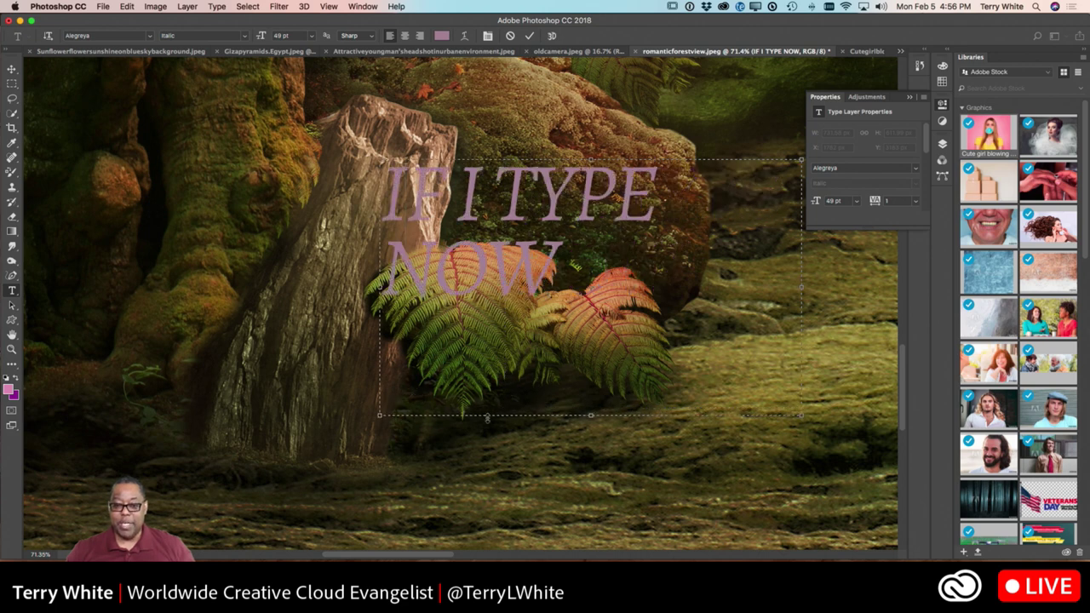
pyautogui.moveTo(591, 416); pyautogui.dragTo(591, 345)
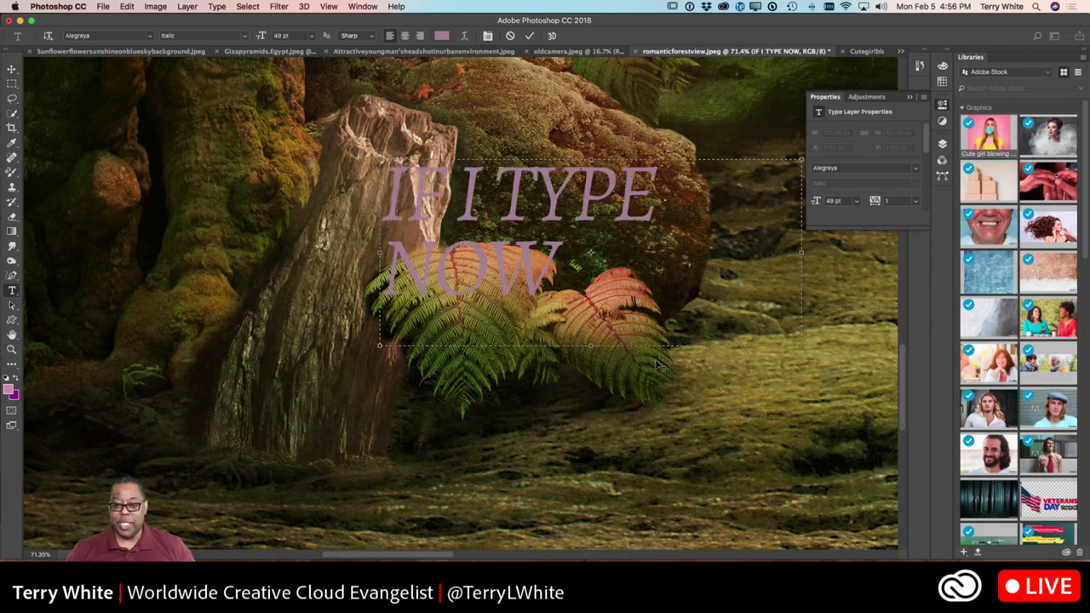
pyautogui.moveTo(800, 346); pyautogui.dragTo(712, 409)
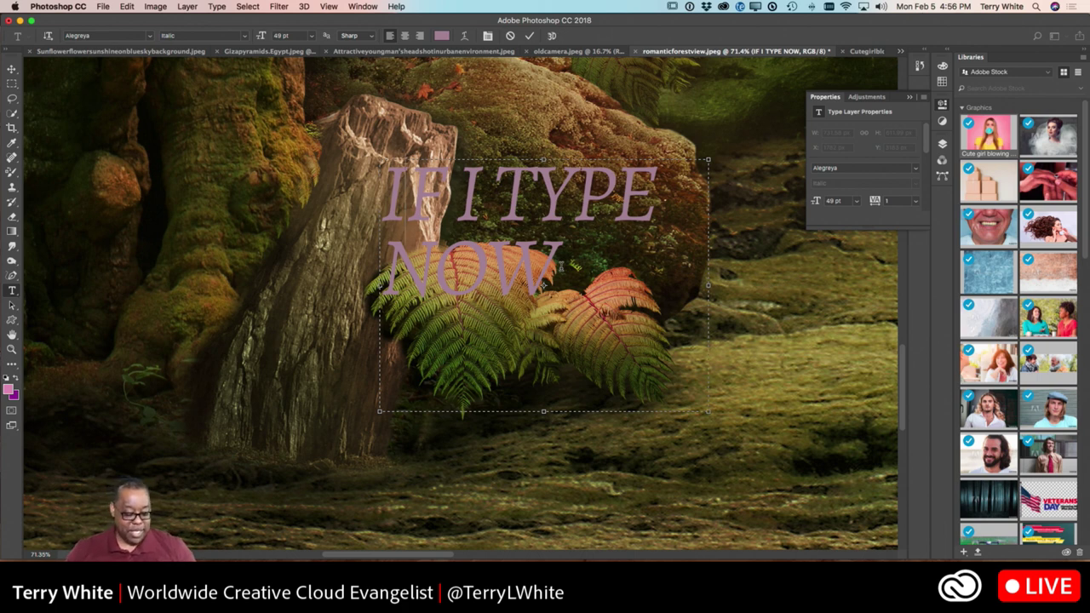
pyautogui.press('super+Tab')
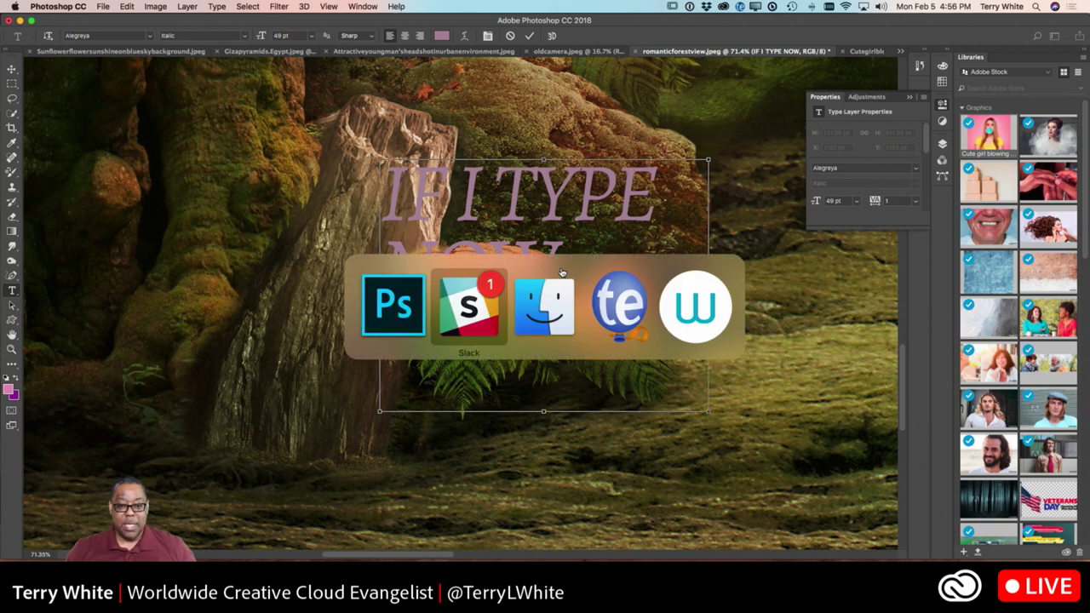
pyautogui.press('Escape')
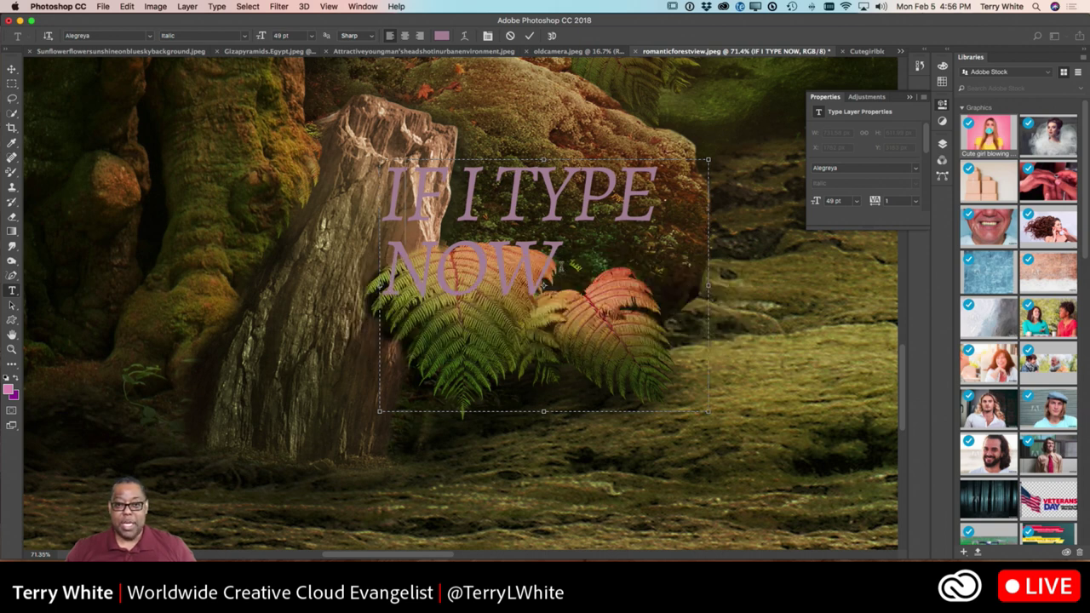
# - Commit the text by switching to the Hand tool and pan around the forest image to examine the upper trunks and leaves
pyautogui.click(12, 334)
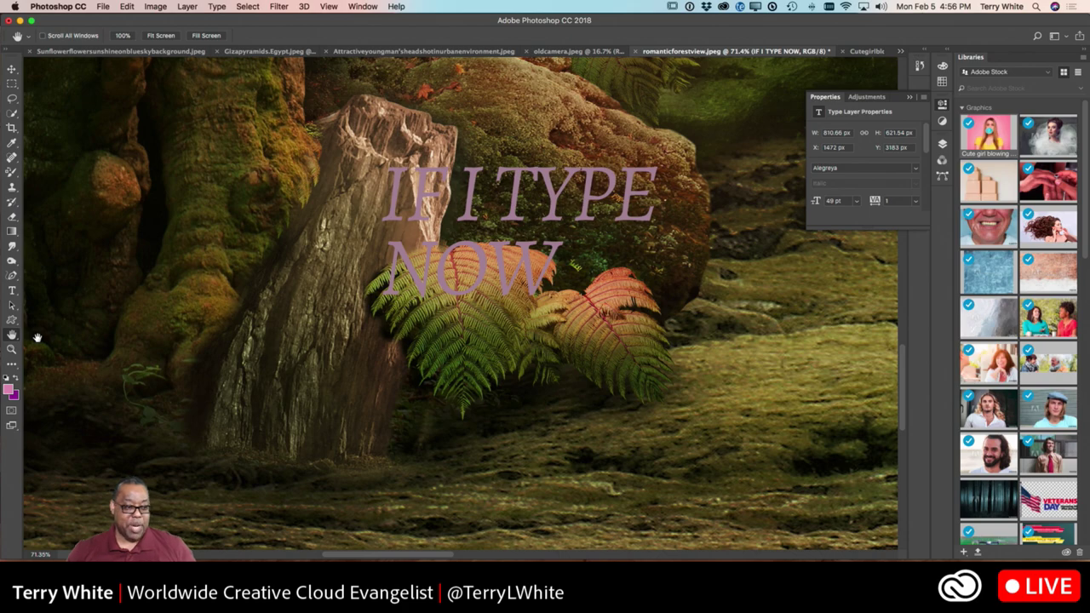
pyautogui.moveTo(300, 290); pyautogui.dragTo(202, 320)
pyautogui.moveTo(451, 152)
pyautogui.mouseDown()
pyautogui.moveTo(413, 223)
pyautogui.moveTo(402, 364)
pyautogui.mouseUp()
pyautogui.moveTo(363, 229); pyautogui.dragTo(335, 340)
pyautogui.scroll(15, 335, 340)
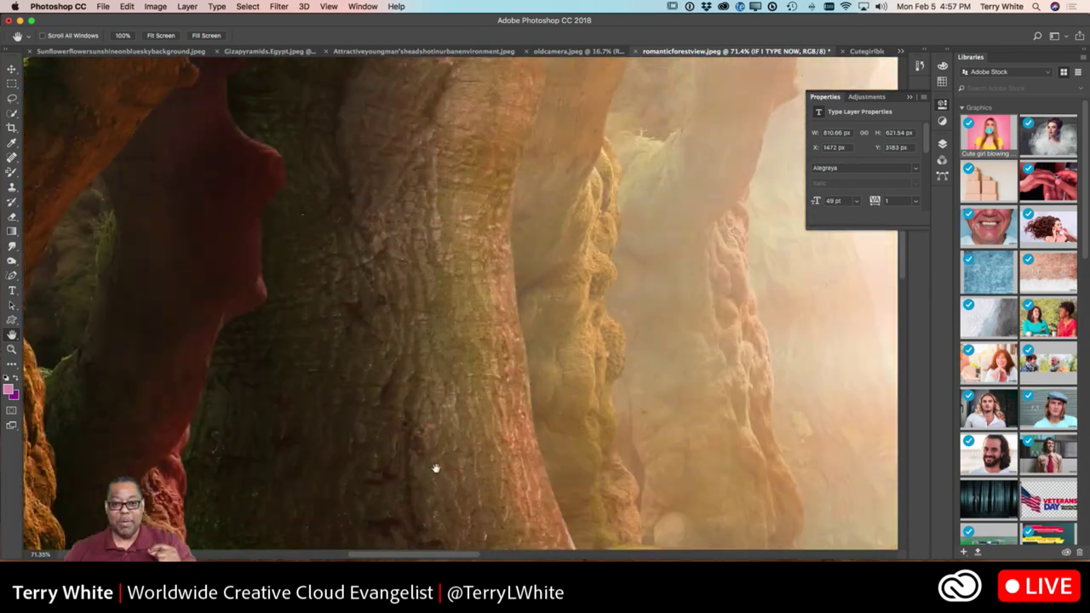
pyautogui.scroll(-15, 447, 259)
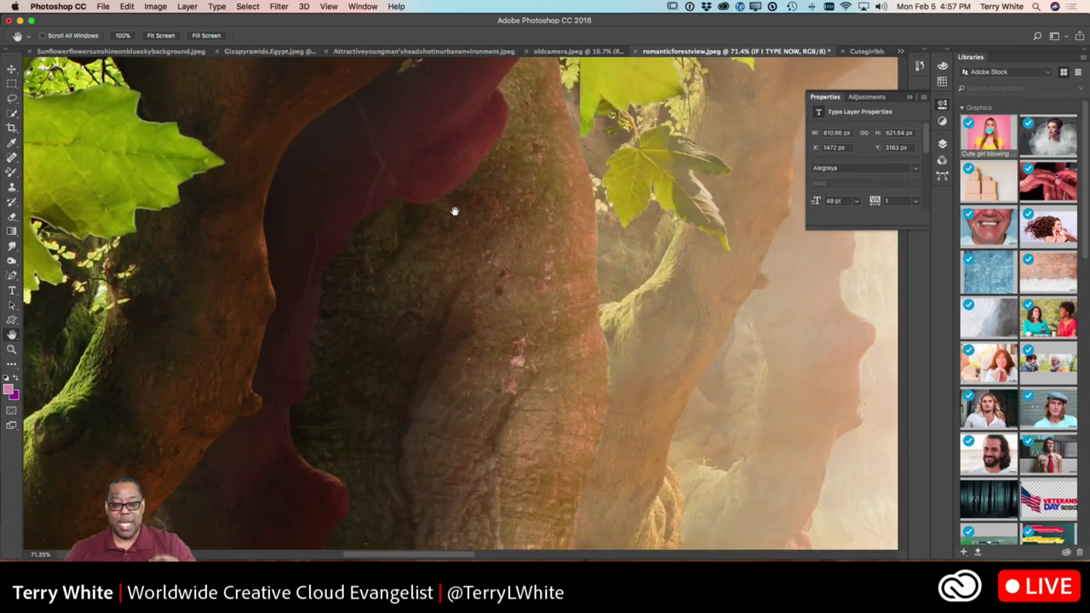
# - Zoom out to 12.5% to view the whole forest image, and zoom in to 33.3% on the bright clearing
pyautogui.press('super+minus')
pyautogui.press('super+minus')
pyautogui.press('super+minus')
pyautogui.press('super+minus')
pyautogui.press('super+minus')
pyautogui.press('super+minus')
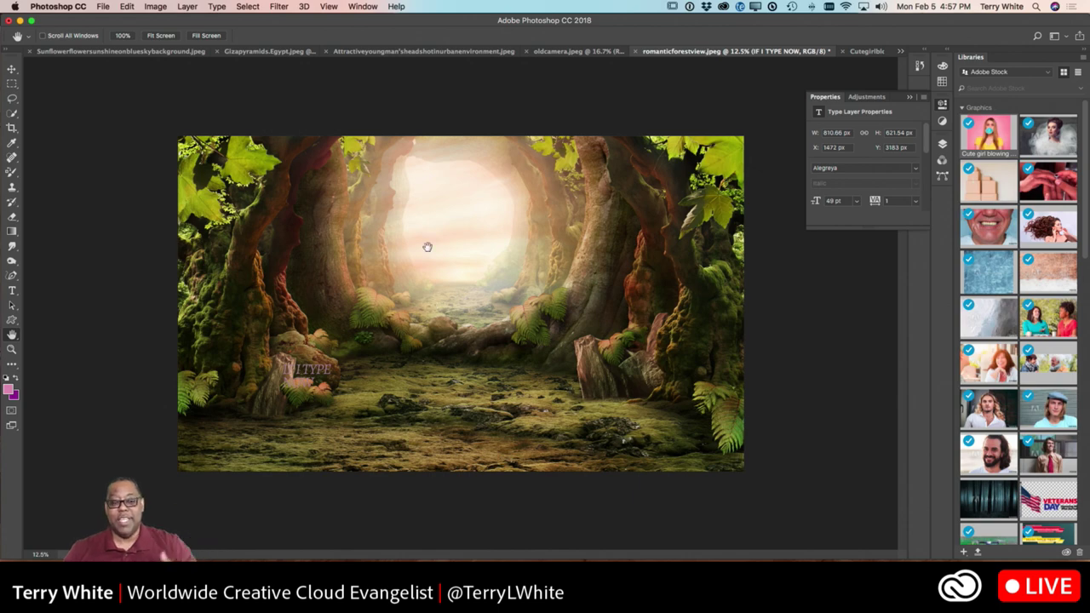
pyautogui.keyDown('super'); pyautogui.click(414, 276); pyautogui.keyUp('super')
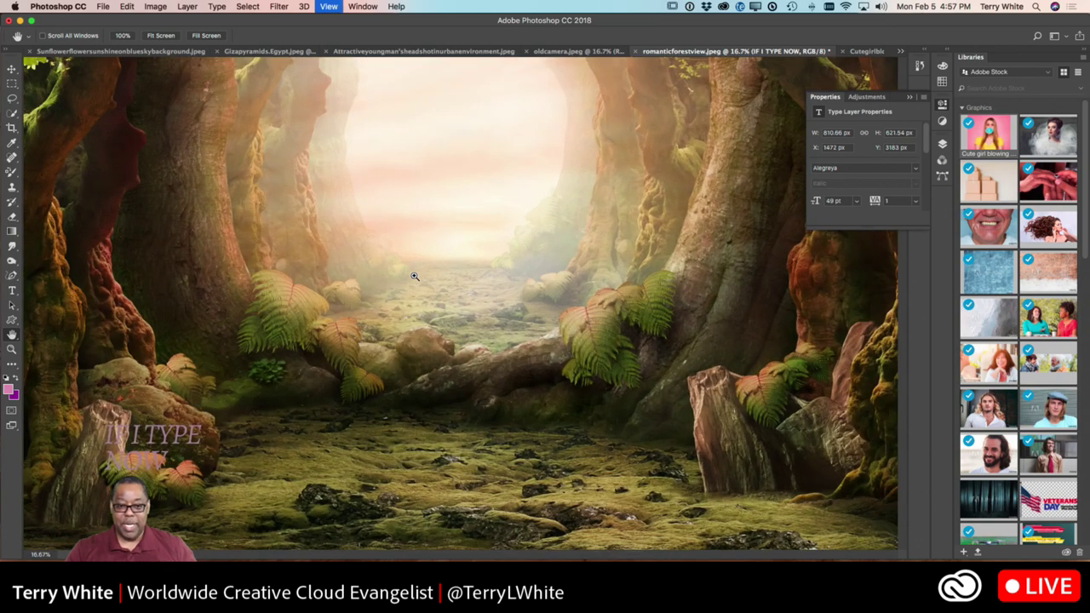
pyautogui.keyDown('super'); pyautogui.click(414, 275); pyautogui.keyUp('super')
pyautogui.moveTo(420, 212); pyautogui.dragTo(459, 292)
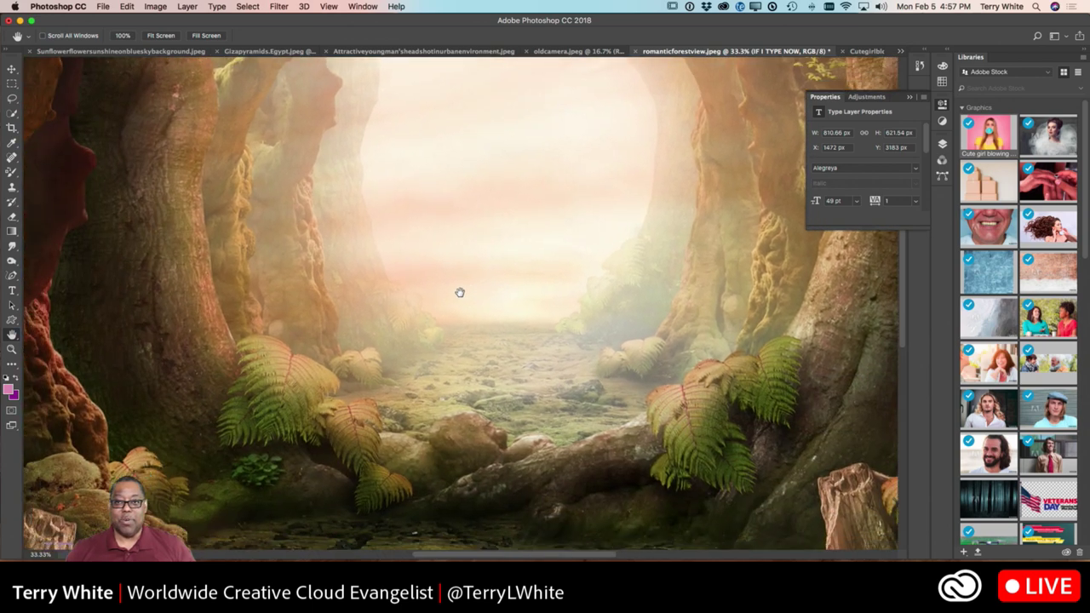
# - With the Pen tool active, temporarily pan across the forest image from the clearing to the far trees and back to the text
pyautogui.click(12, 289)
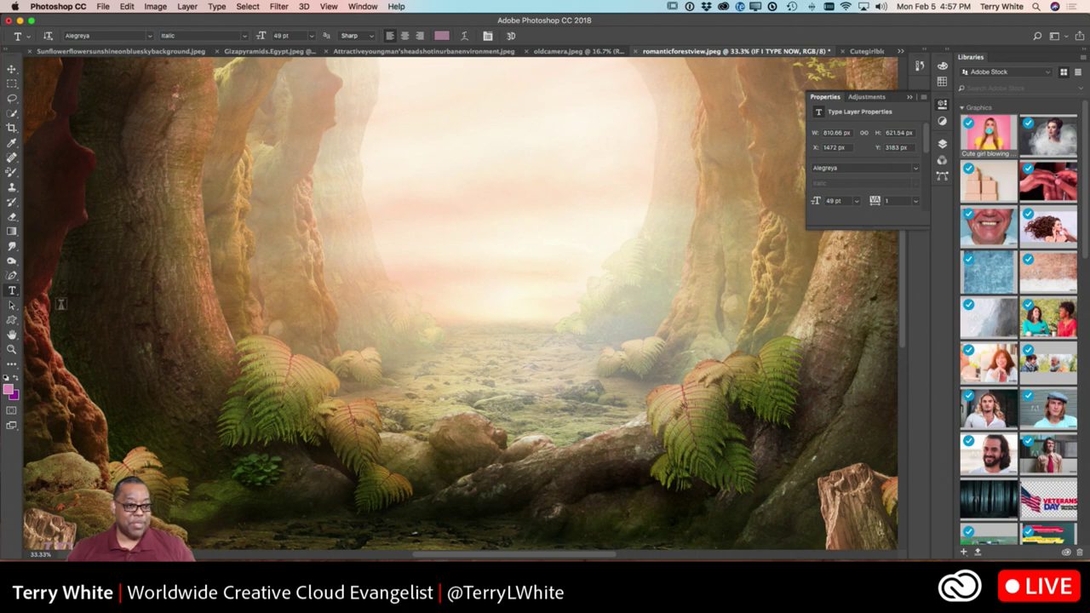
pyautogui.click(13, 275)
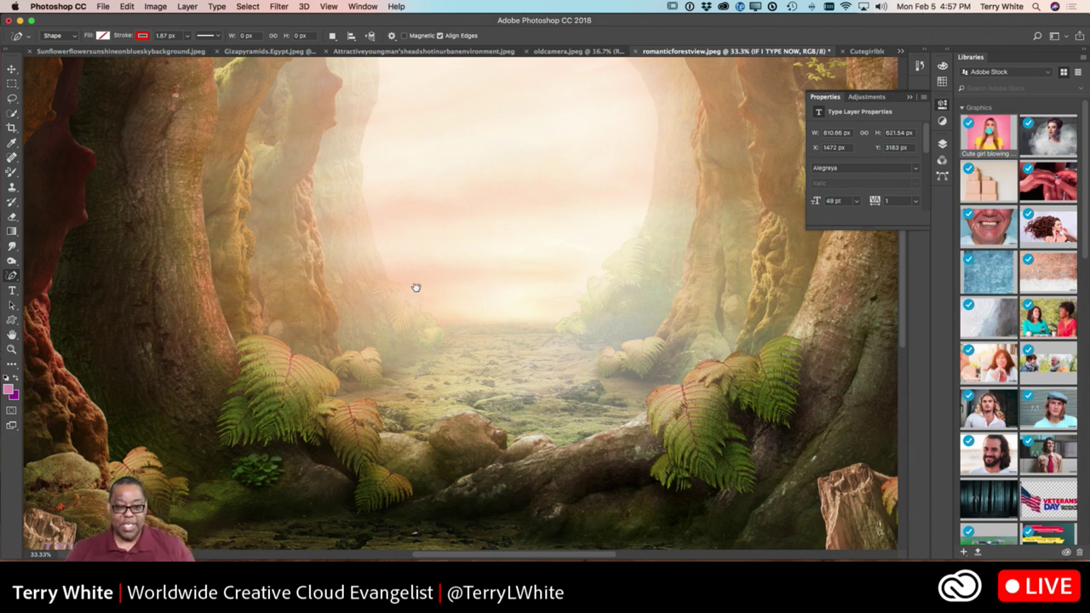
pyautogui.moveTo(418, 263); pyautogui.dragTo(377, 452)
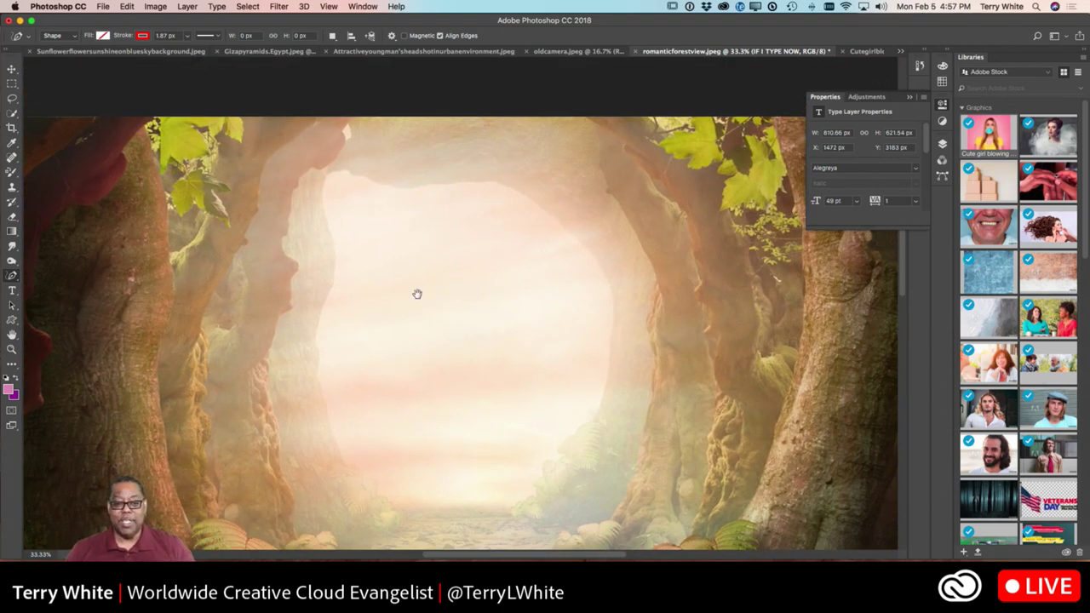
pyautogui.moveTo(477, 246); pyautogui.dragTo(235, 306)
pyautogui.scroll(-3, 467, 433)
pyautogui.scroll(-10, 466, 432)
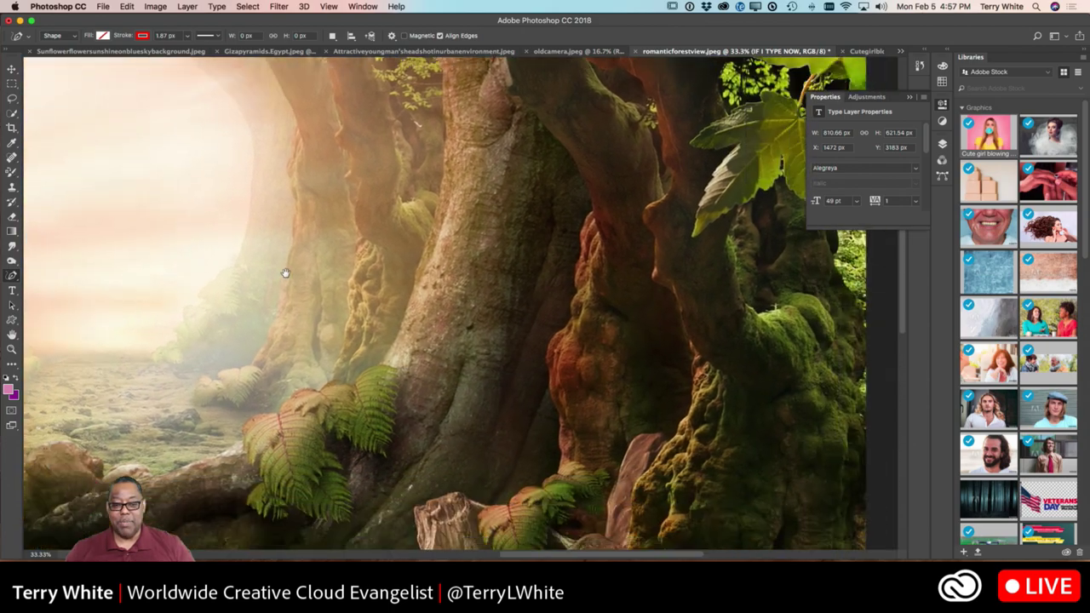
pyautogui.scroll(6, 240, 303)
pyautogui.hscroll(-8, 241, 303)
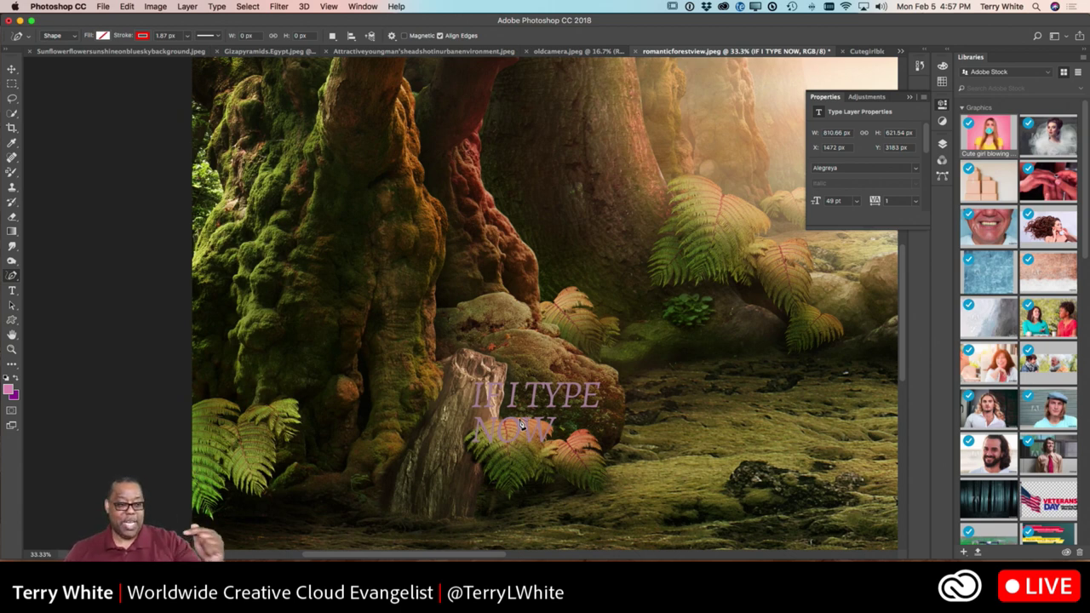
# - Use the Zoom tool to magnify the trunk to 100%, zoom in on the text, and zoom out to 12.5% and back to the clearing
pyautogui.click(12, 349)
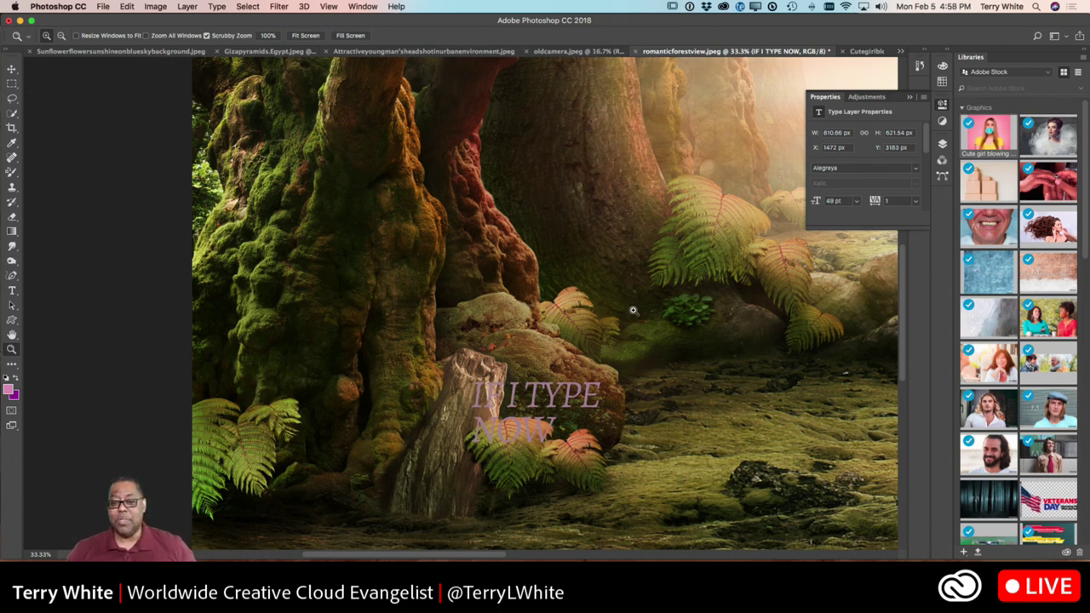
pyautogui.click(576, 240)
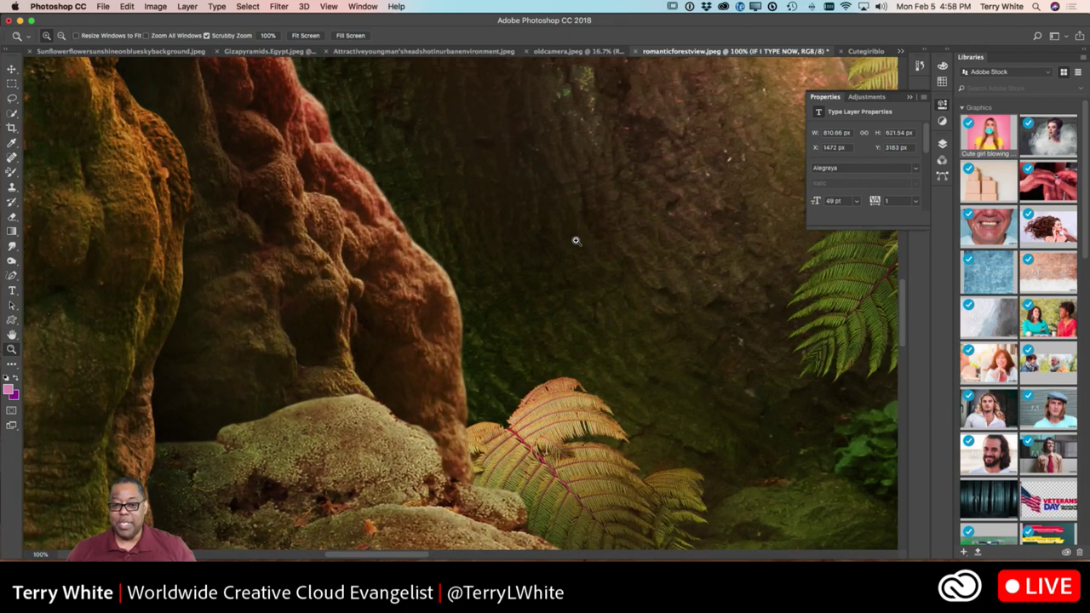
pyautogui.moveTo(579, 243); pyautogui.dragTo(695, 189)
pyautogui.moveTo(486, 224); pyautogui.dragTo(328, 358)
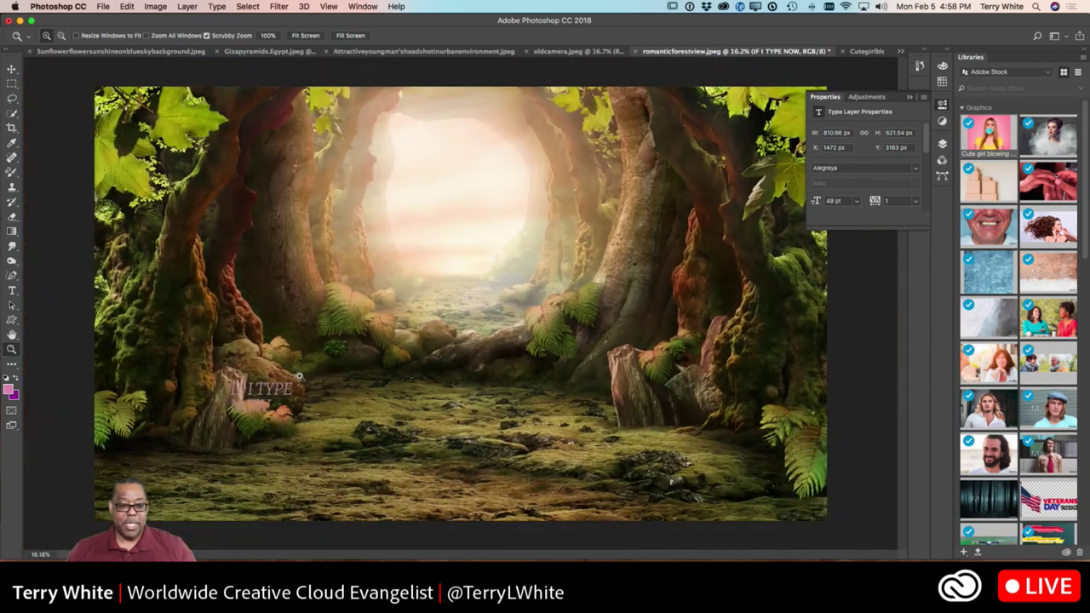
pyautogui.moveTo(259, 390); pyautogui.dragTo(397, 424)
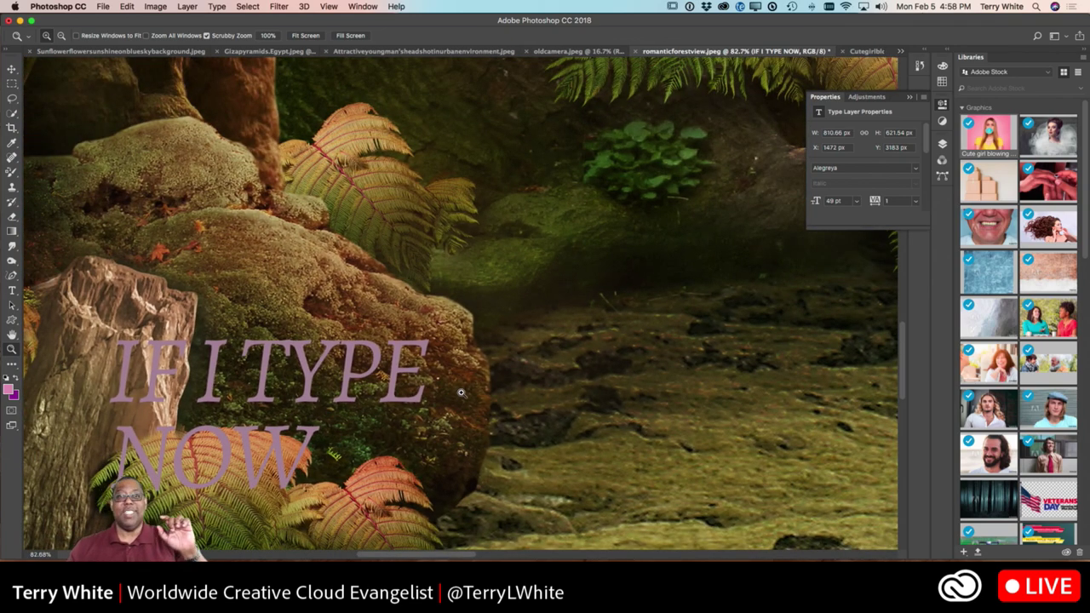
pyautogui.keyDown('alt'); pyautogui.click(462, 391); pyautogui.keyUp('alt')
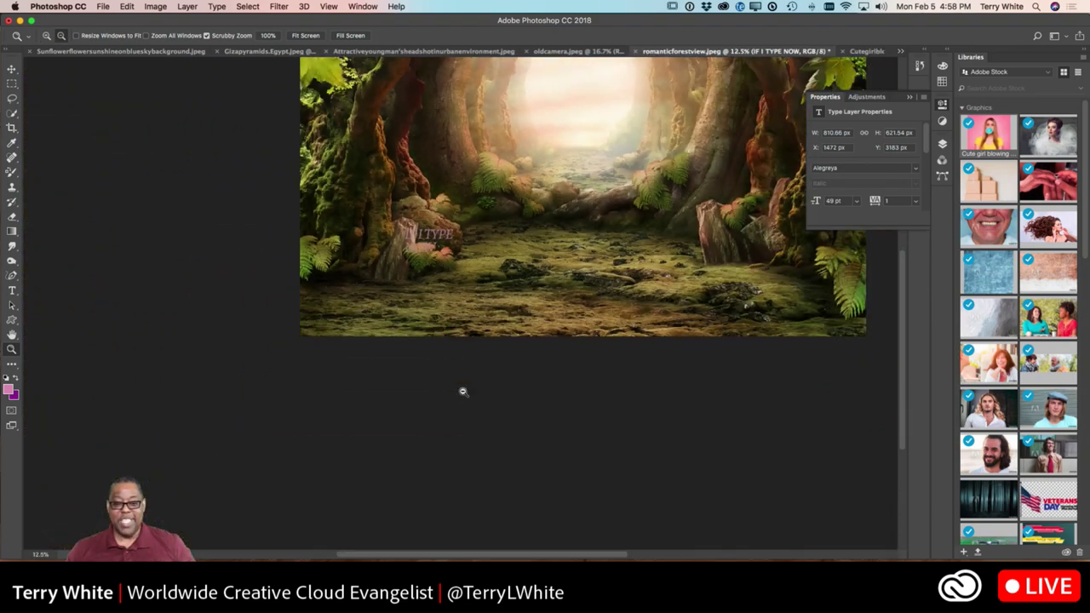
pyautogui.moveTo(463, 391); pyautogui.dragTo(502, 292)
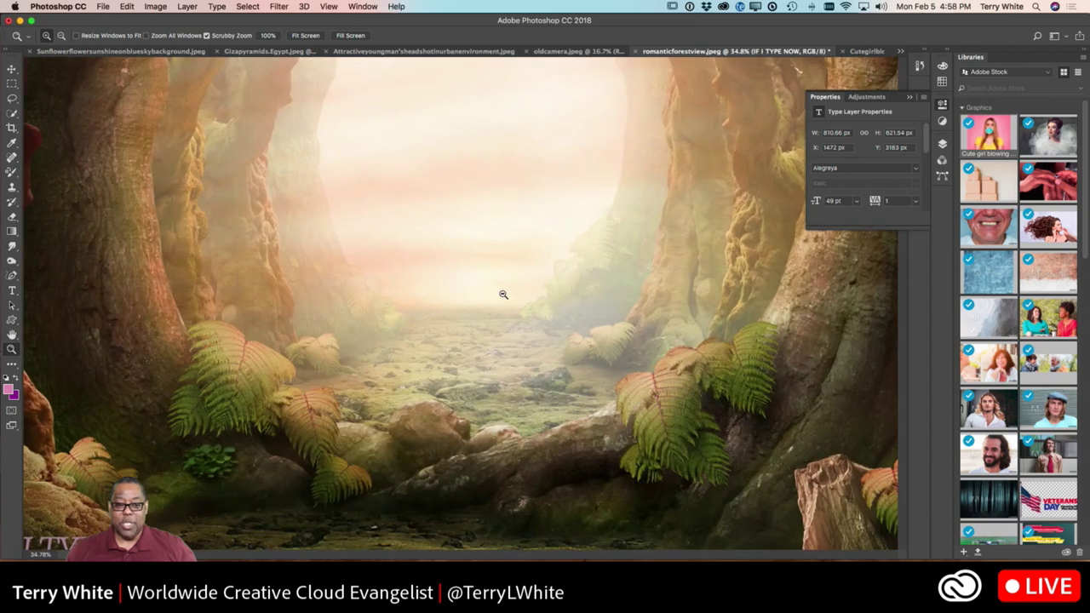
# - View the text beside the stump at about 59% magnification, and zoom out to about 25% to see the surrounding trees
pyautogui.scroll(-5, 363, 350)
pyautogui.hscroll(-5, 363, 350)
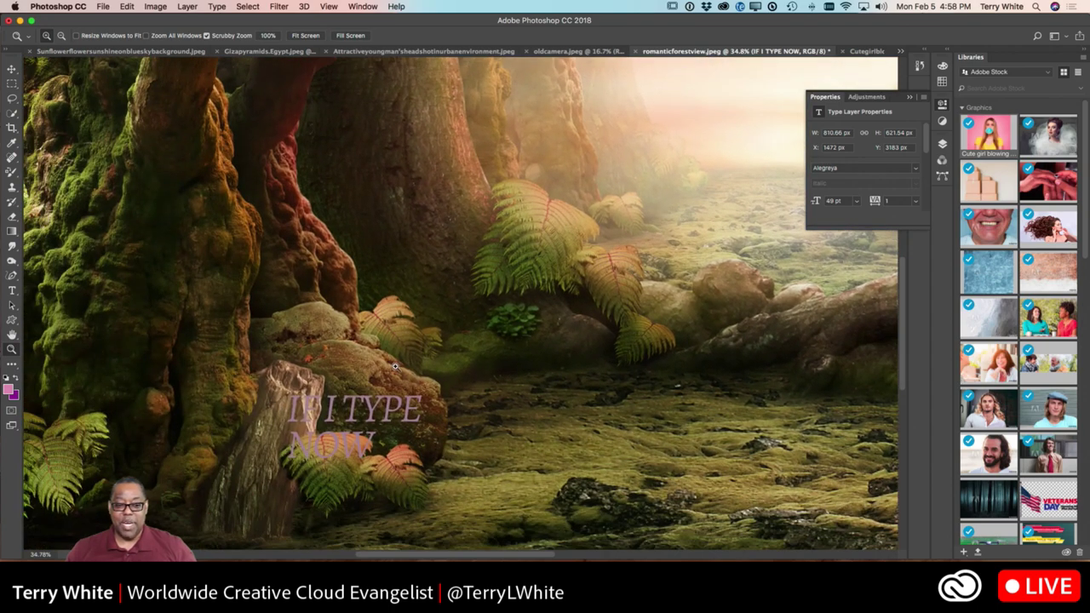
pyautogui.scroll(5, 394, 382)
pyautogui.scroll(-4, 361, 403)
pyautogui.hscroll(-3, 361, 403)
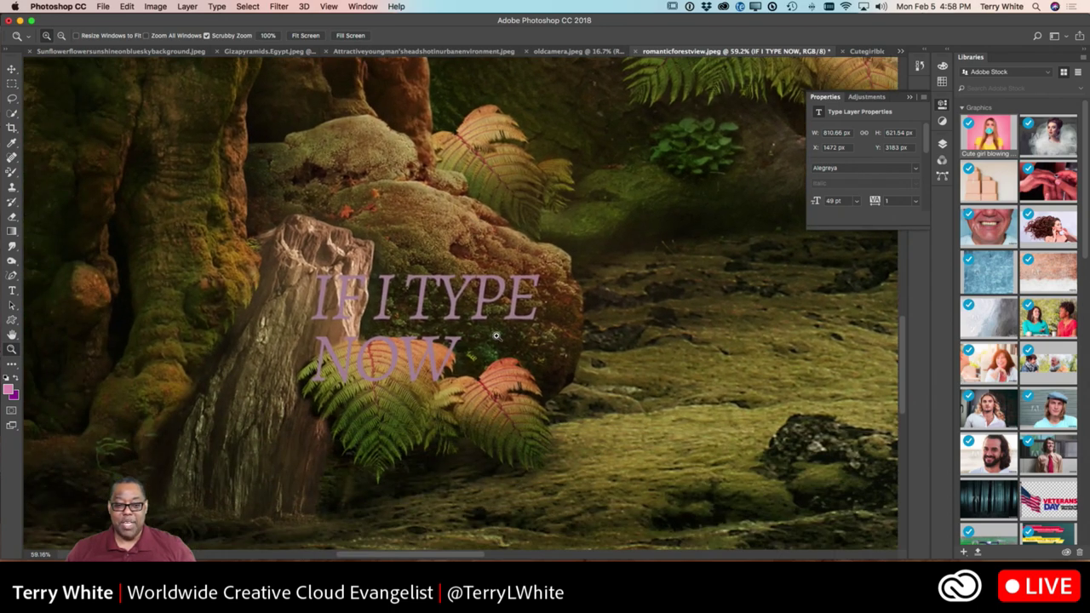
pyautogui.scroll(-5, 424, 262)
pyautogui.scroll(4, 424, 262)
pyautogui.hscroll(1, 424, 262)
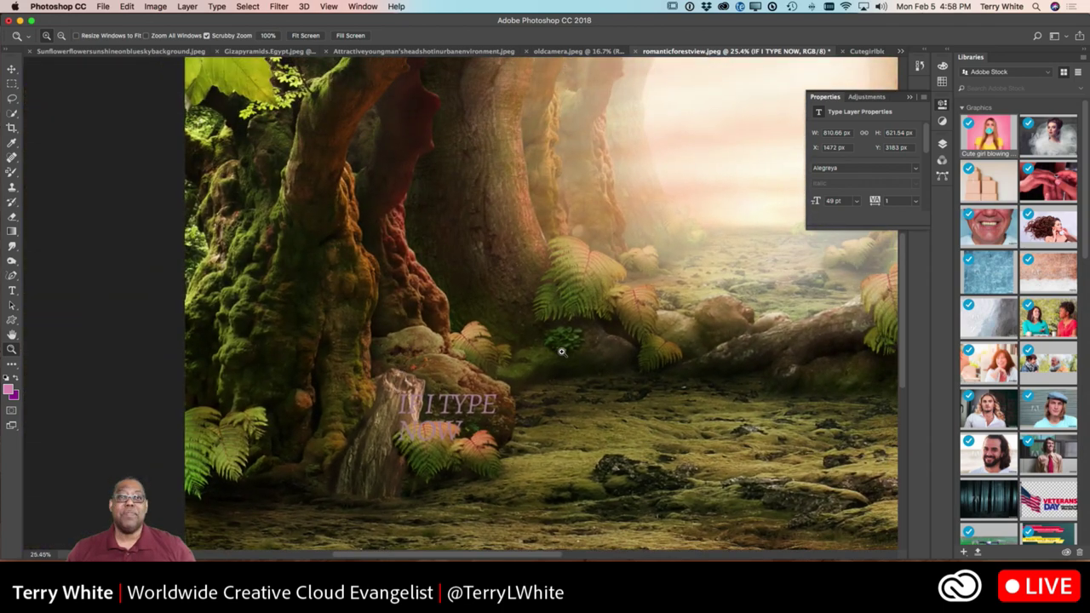